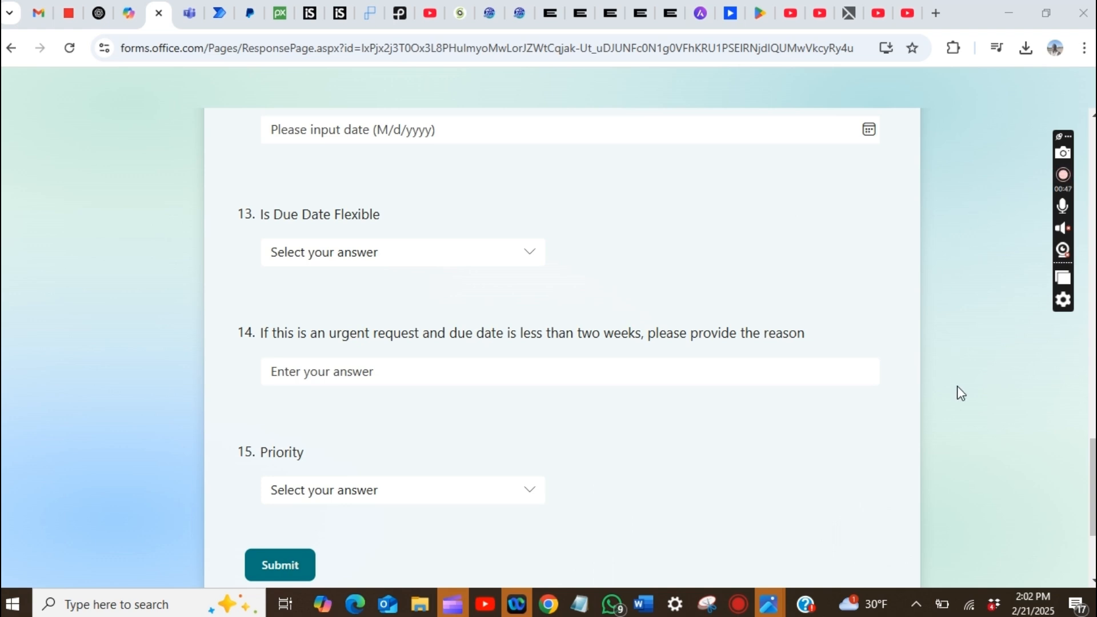
- Review the request form's Priority choices without selecting an answer
scroll(958, 387, down, 2)
scroll(960, 393, down, 2)
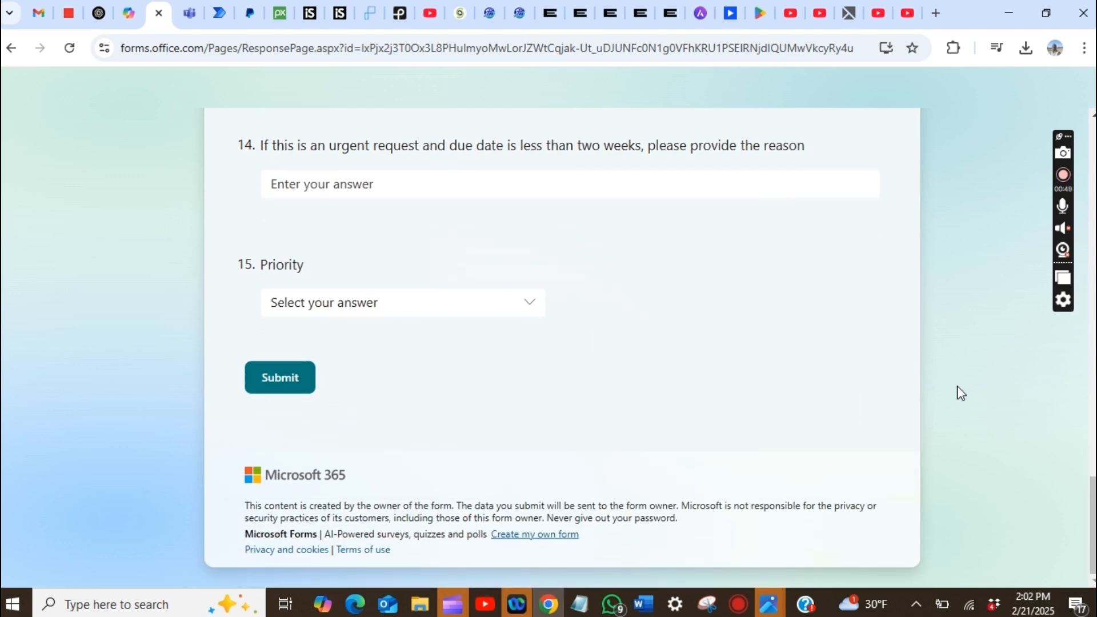
scroll(958, 386, up, 1)
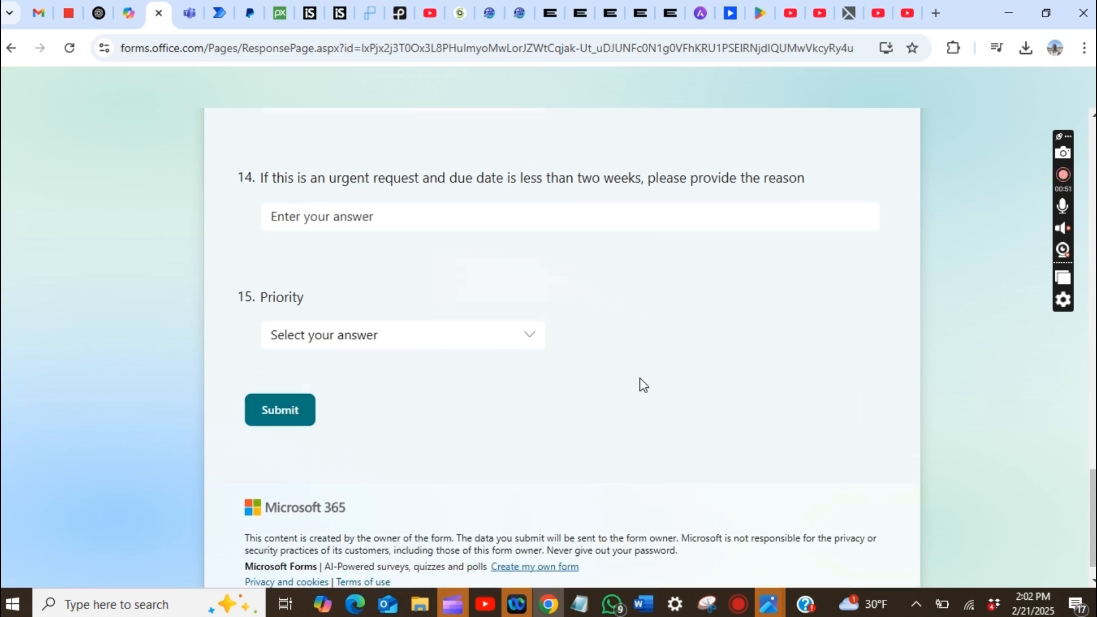
click(534, 344)
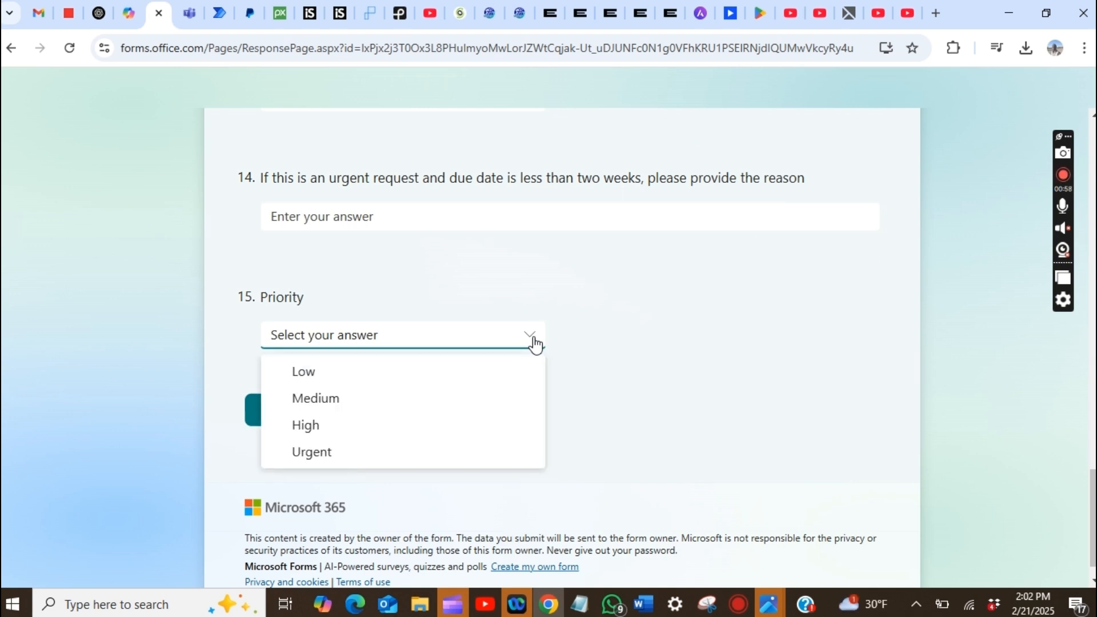
click(976, 232)
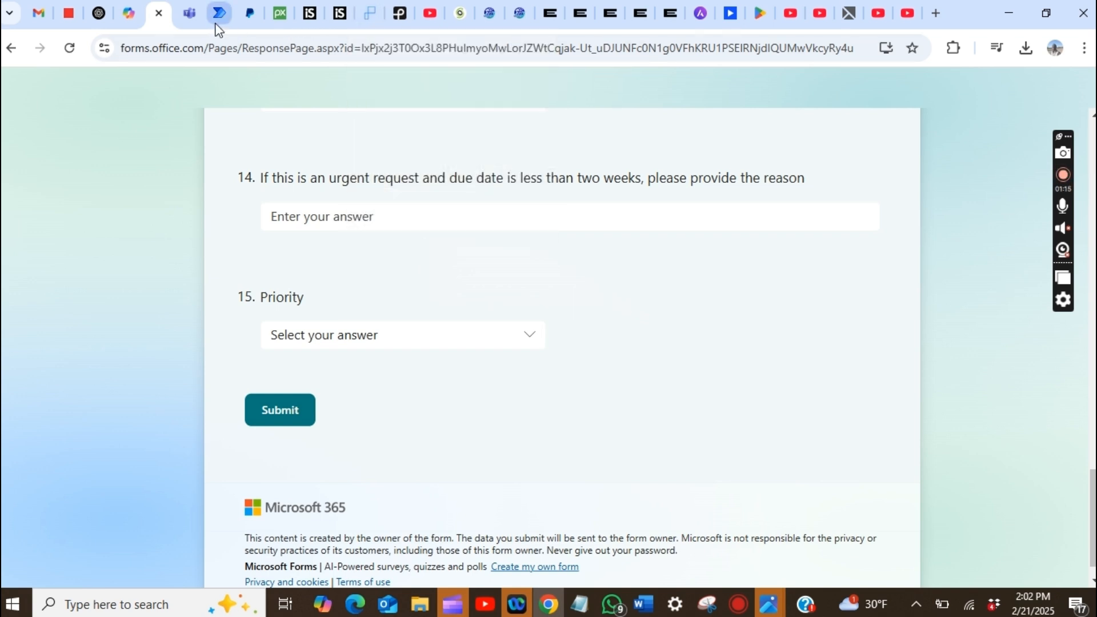
- Compare them with the priority levels on Planner task Test Title -28 in Teams
click(190, 13)
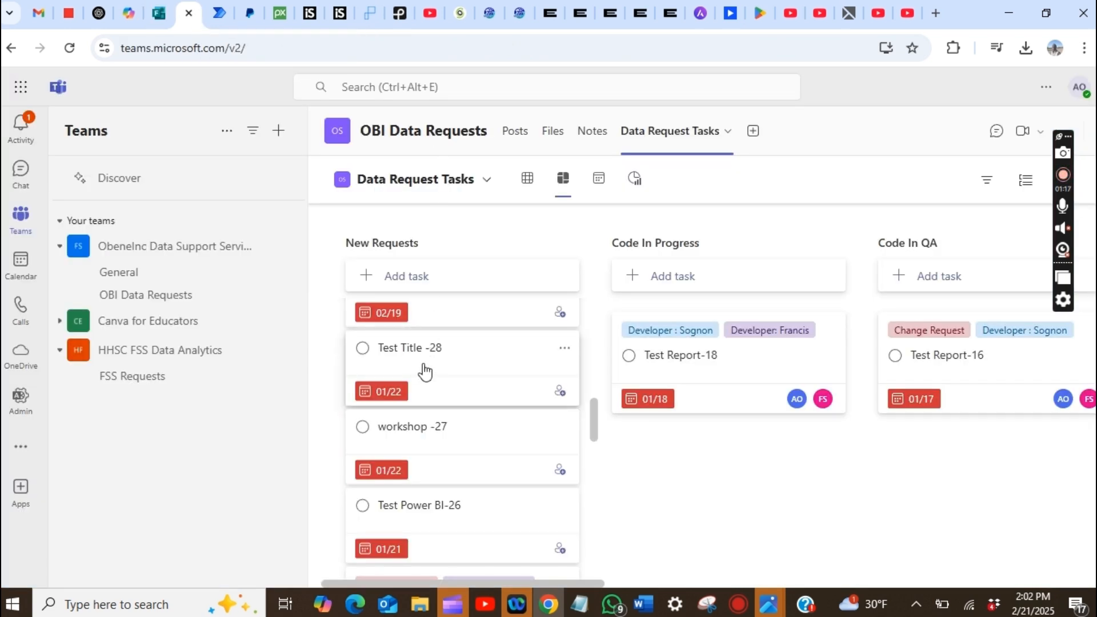
click(448, 386)
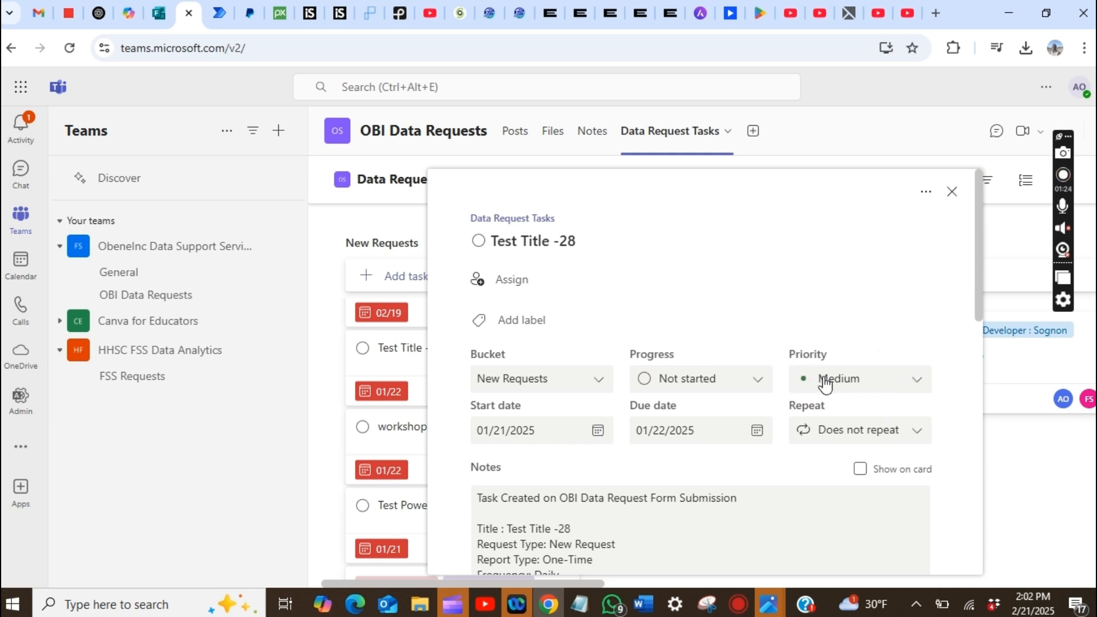
click(916, 389)
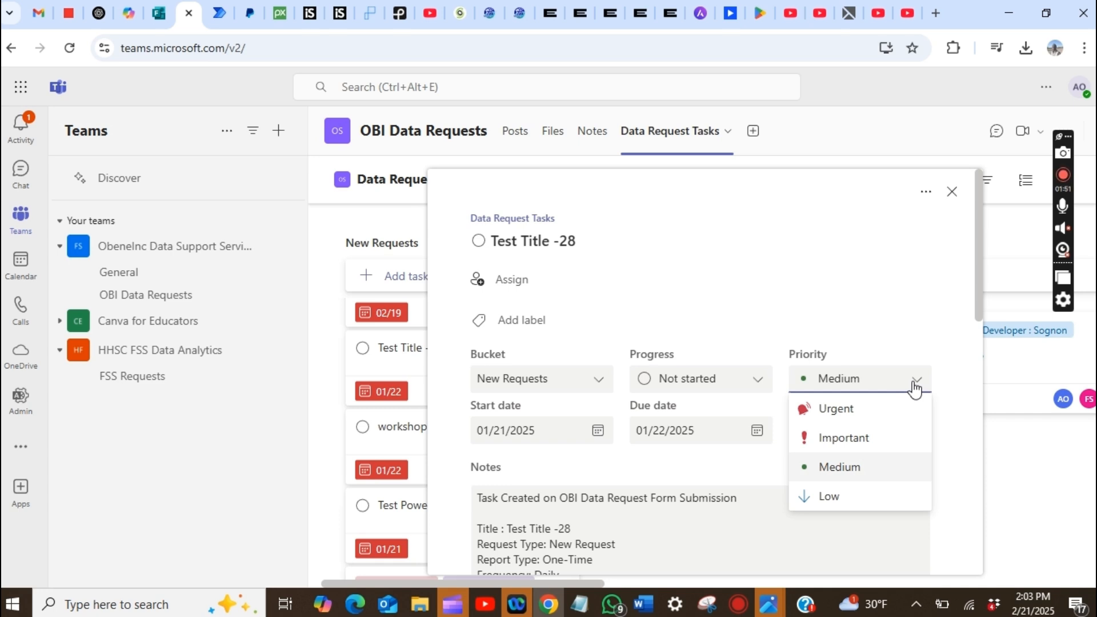
click(157, 12)
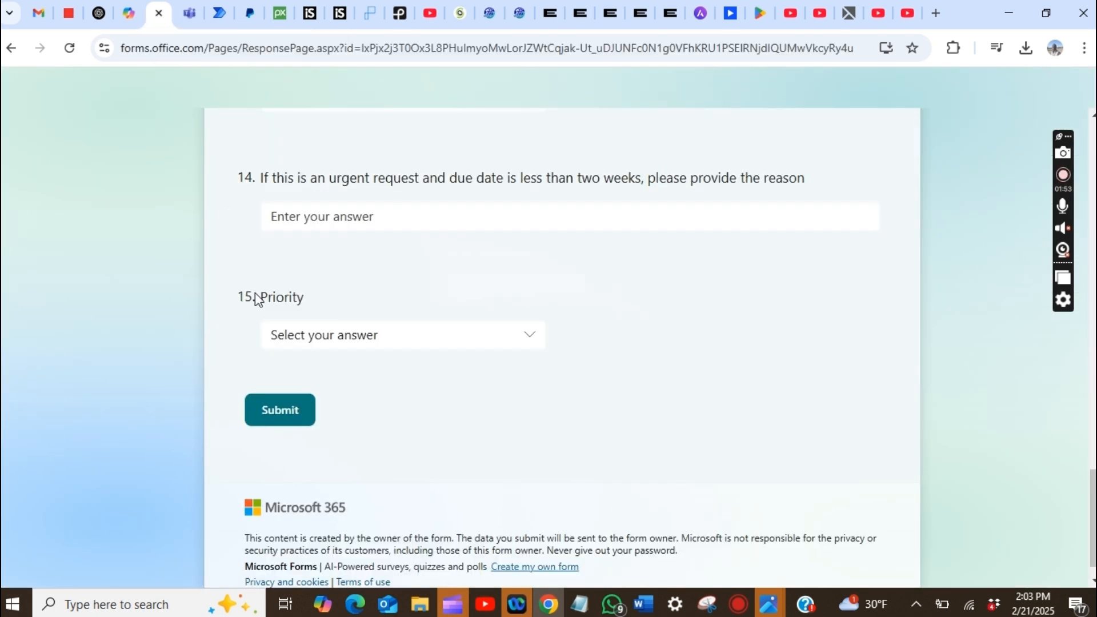
click(414, 350)
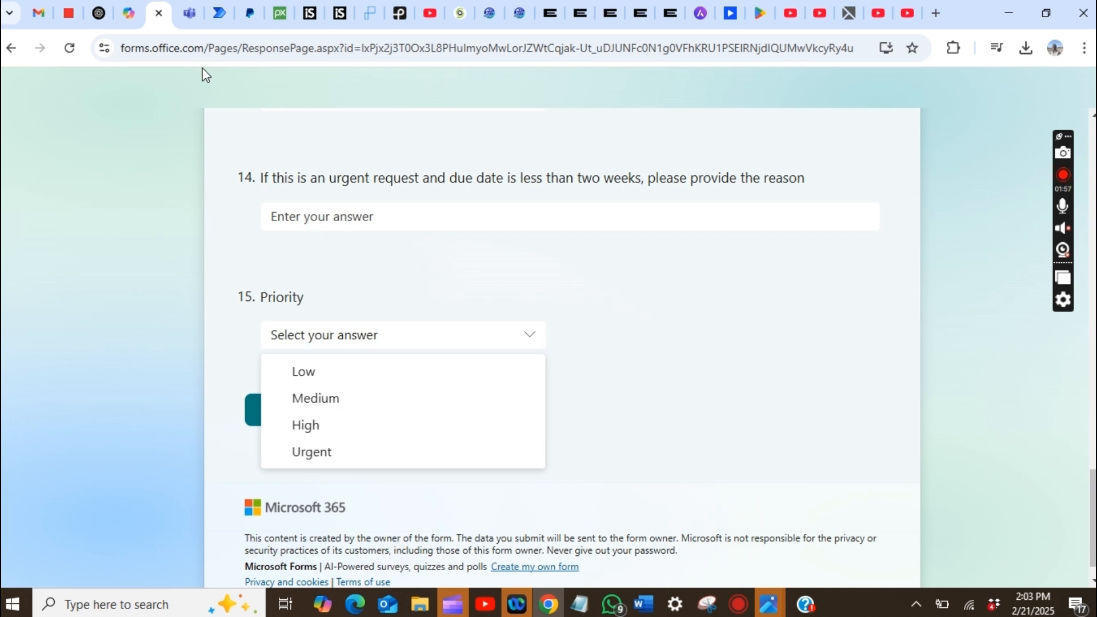
click(187, 18)
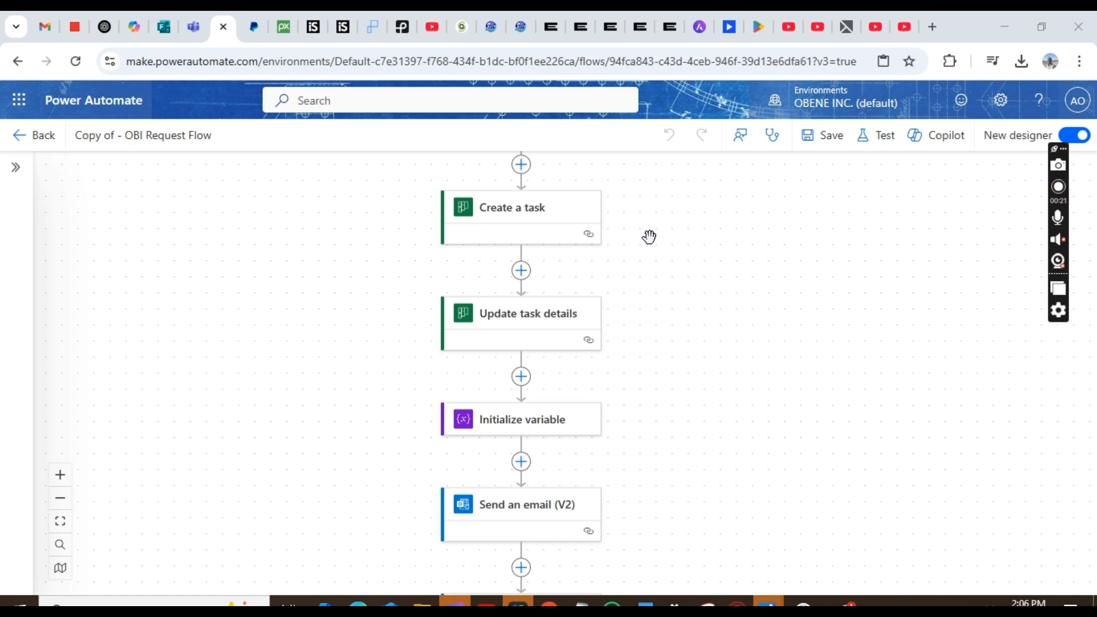
- Inspect the Update task details step's settings, then close them
click(545, 330)
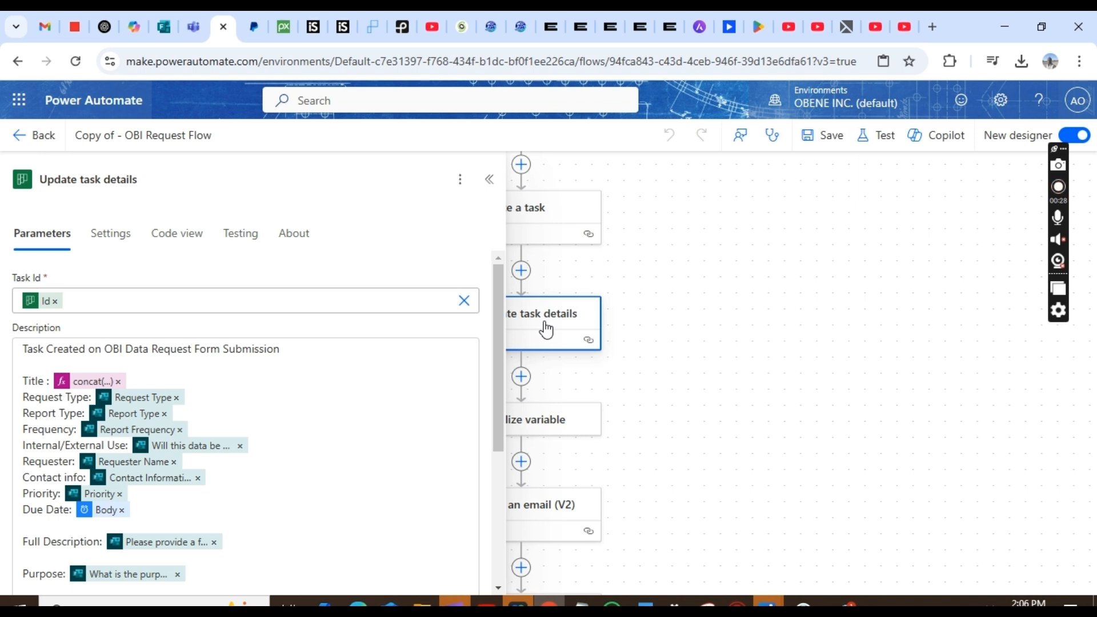
drag(500, 301, 483, 507)
drag(485, 373, 480, 175)
click(727, 342)
- Open the Create a task step's settings with all advanced parameters shown
click(549, 220)
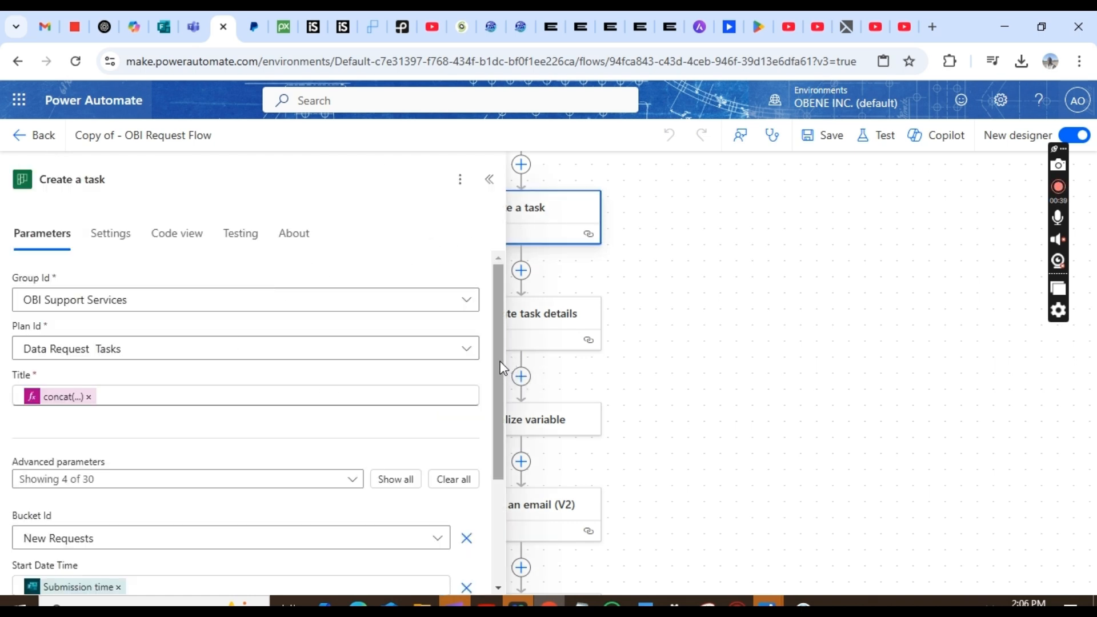
drag(500, 368, 499, 417)
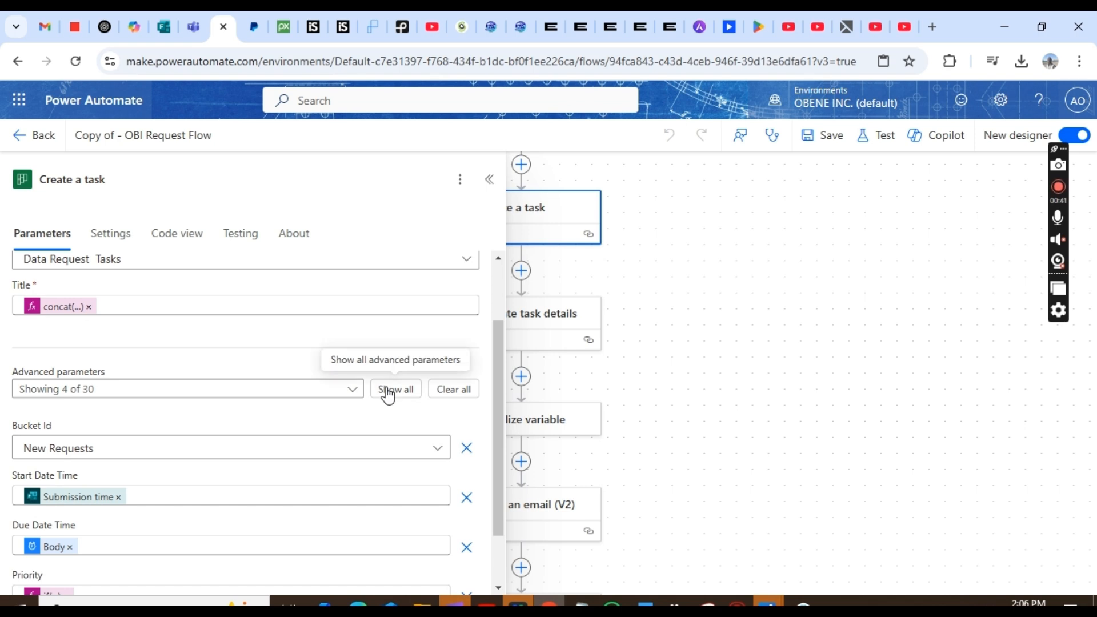
click(413, 391)
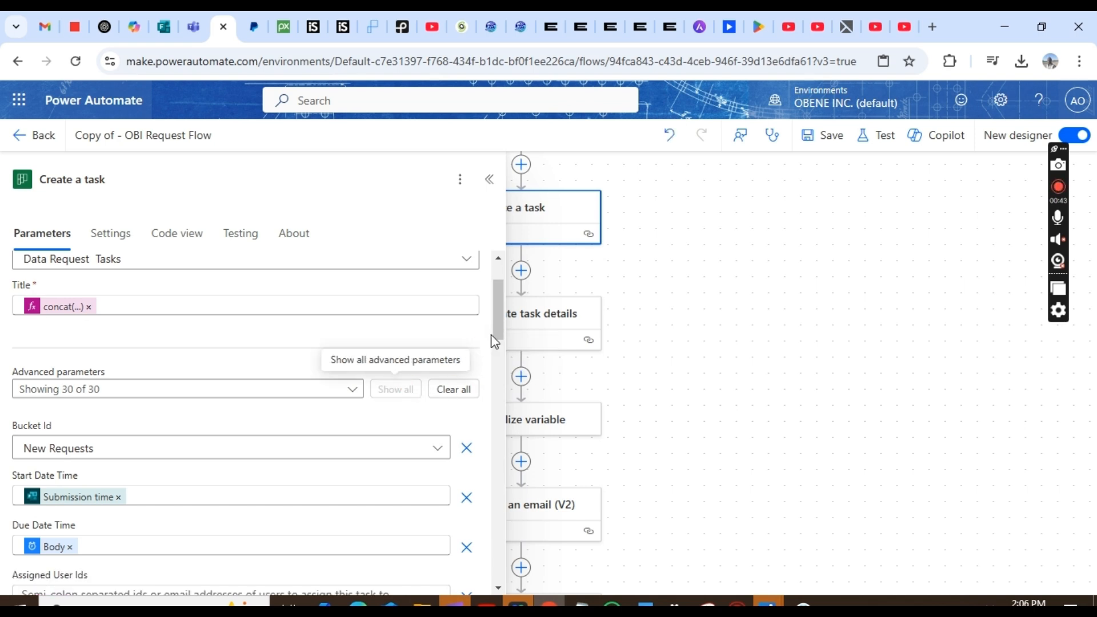
drag(501, 319, 682, 285)
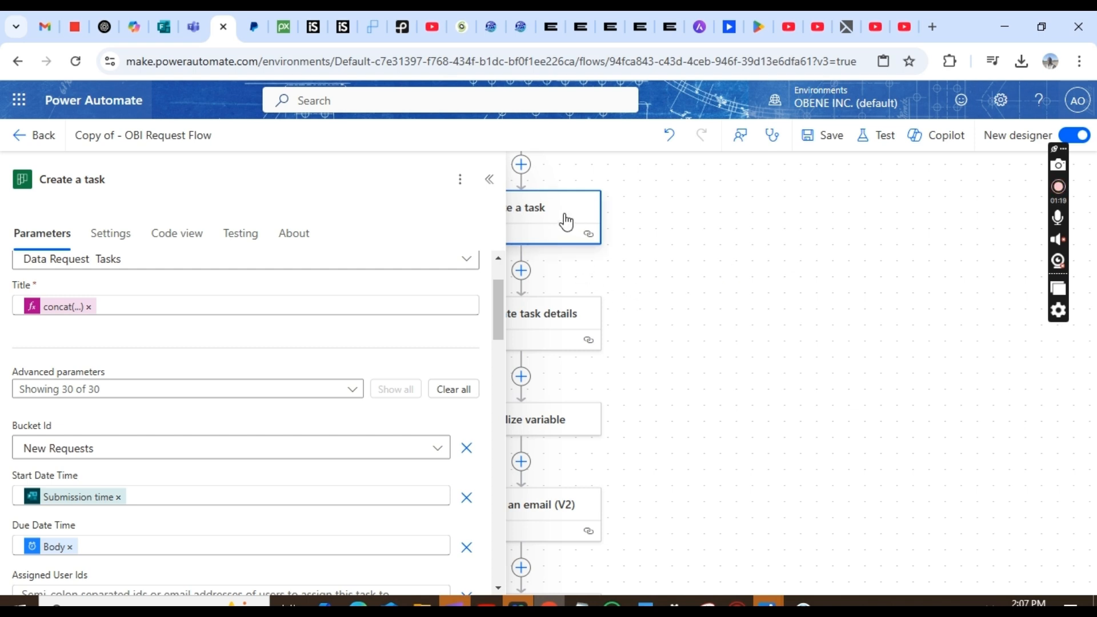
- Delete the old Create a task step from the flow
click(622, 273)
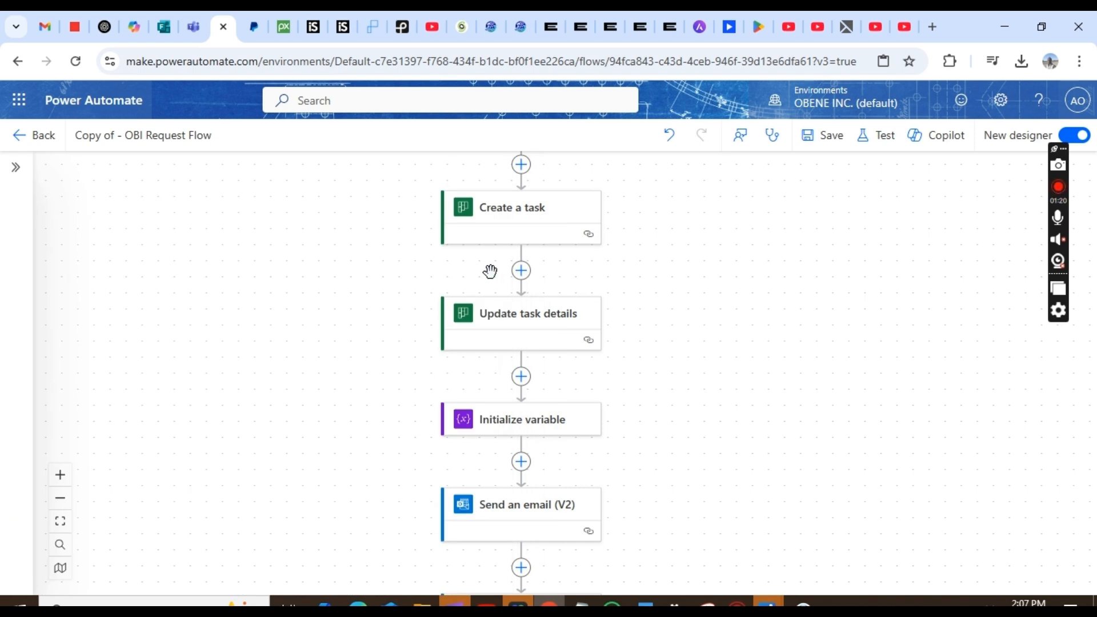
click(509, 218)
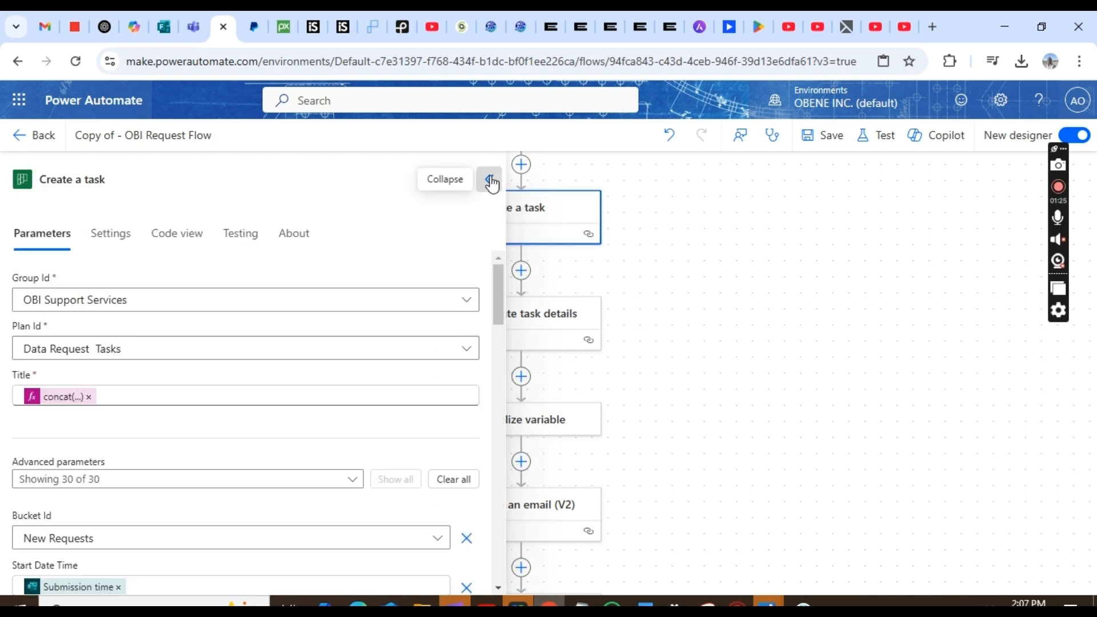
click(489, 180)
right_click(519, 208)
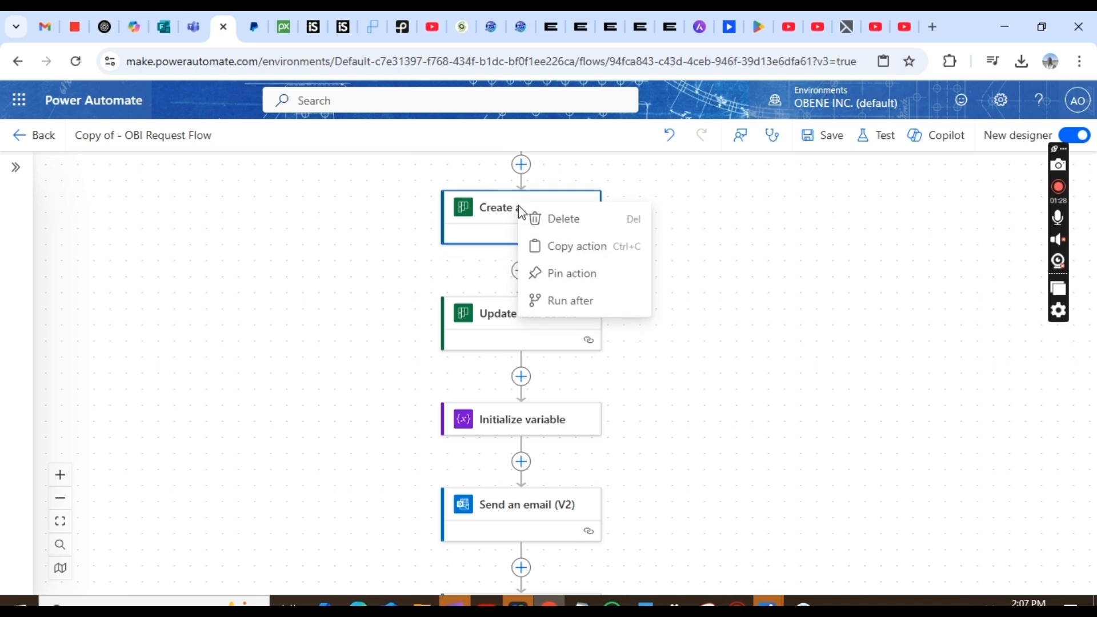
click(571, 227)
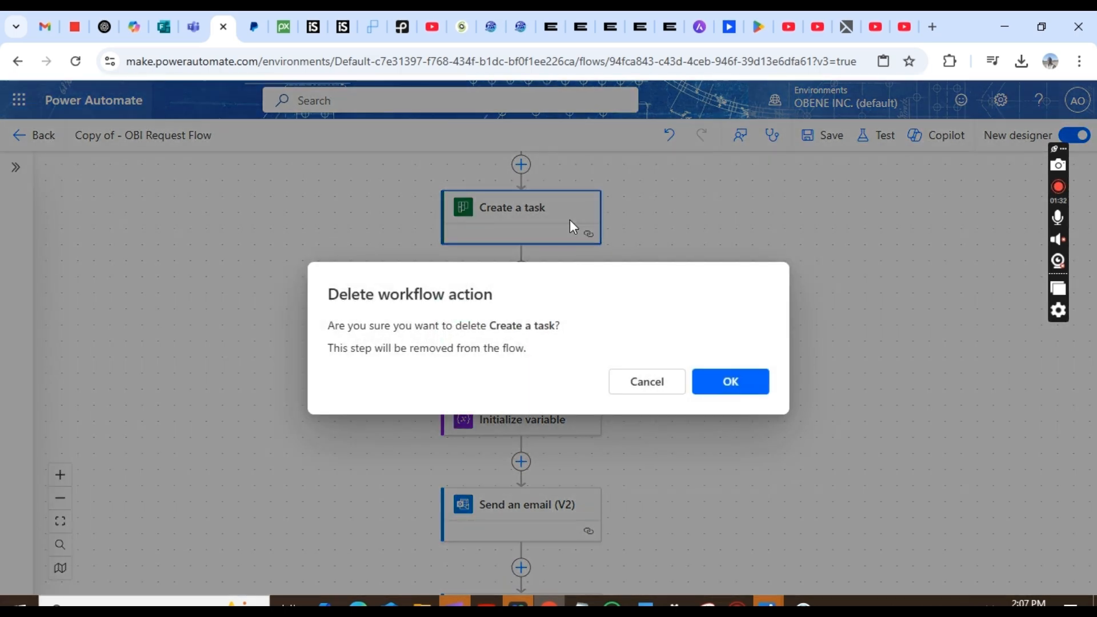
click(724, 393)
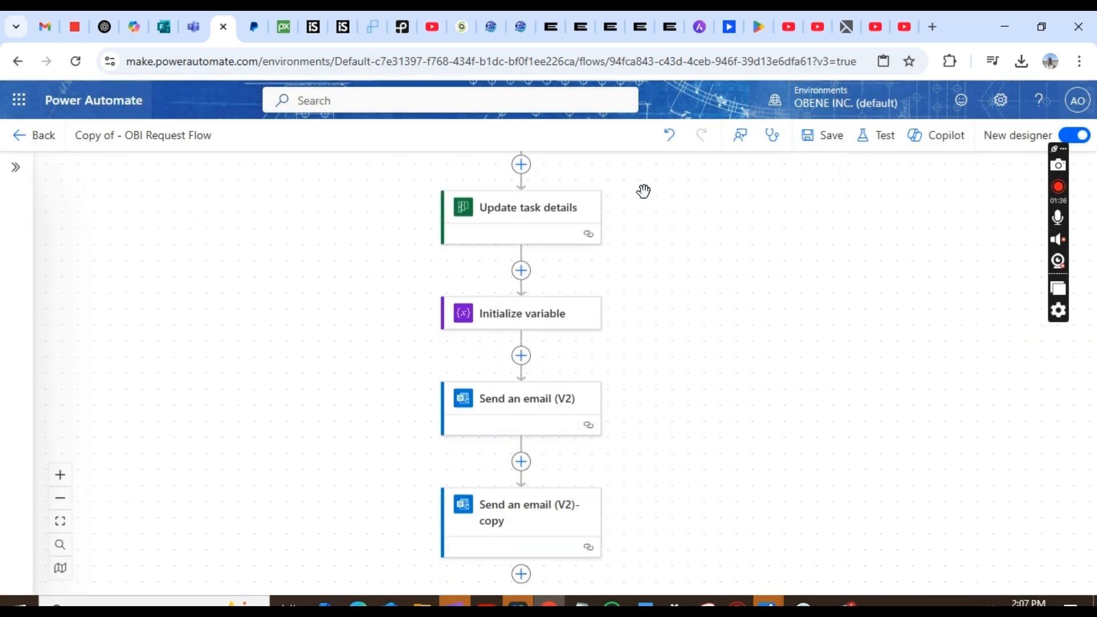
- Insert Planner's Create a task action above Update task details by searching 'create task'
click(521, 167)
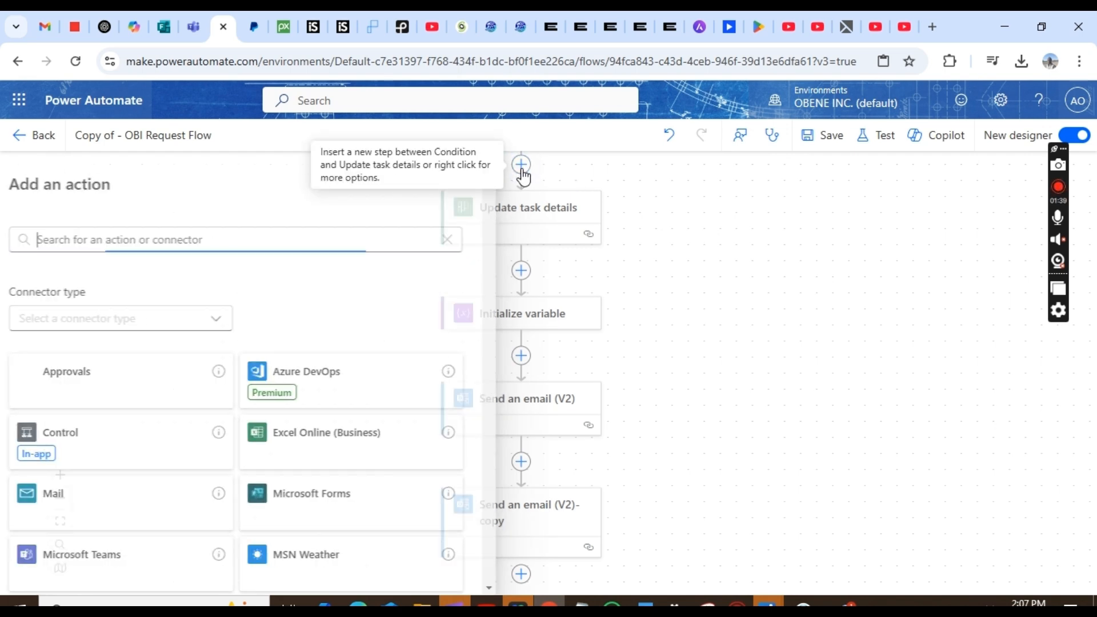
text(creat)
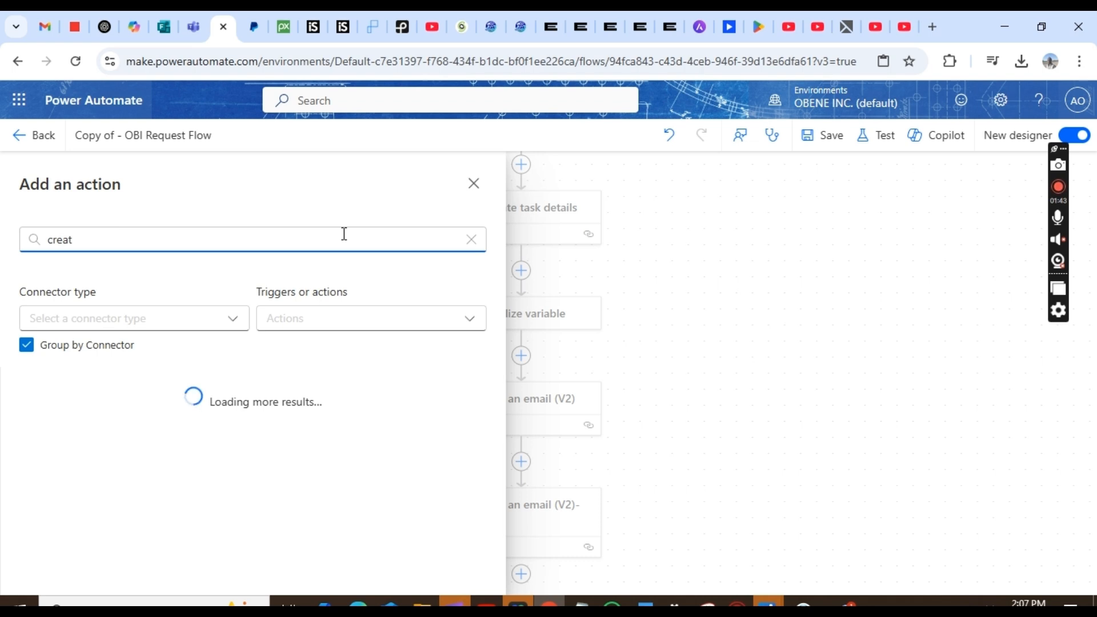
text(e task)
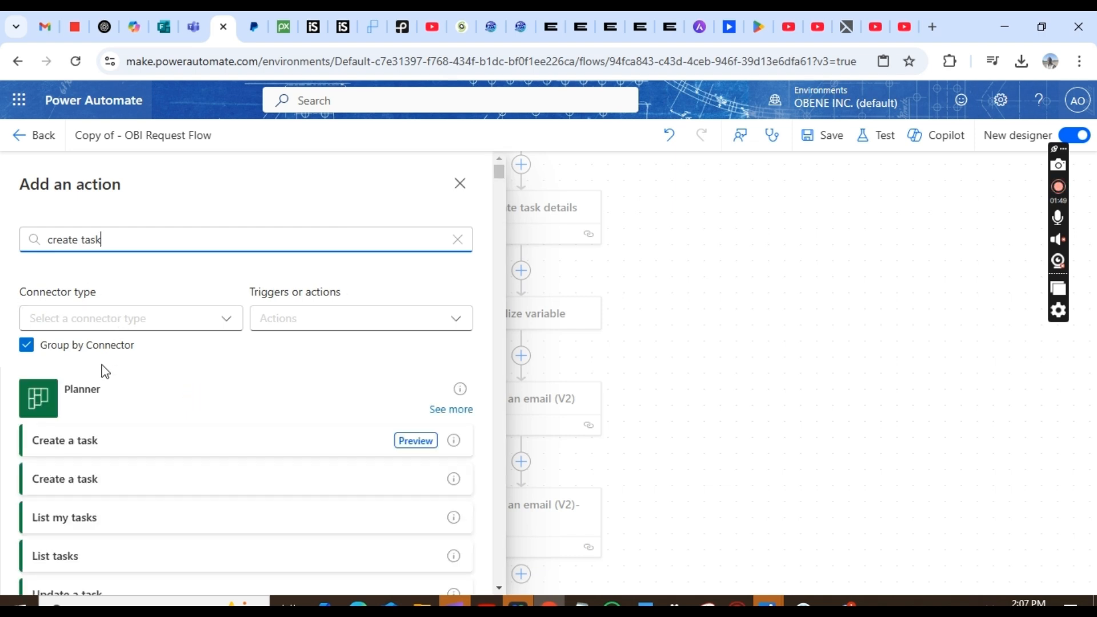
click(90, 491)
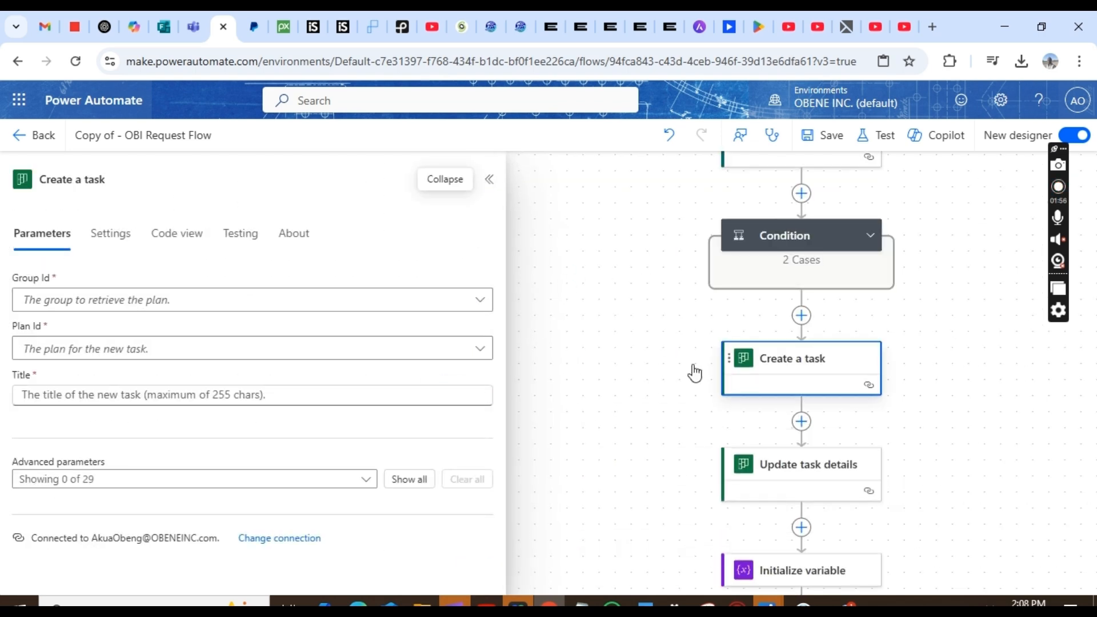
- Set Group Id to OBI Support Services and Plan Id to Data Request Tasks
click(187, 303)
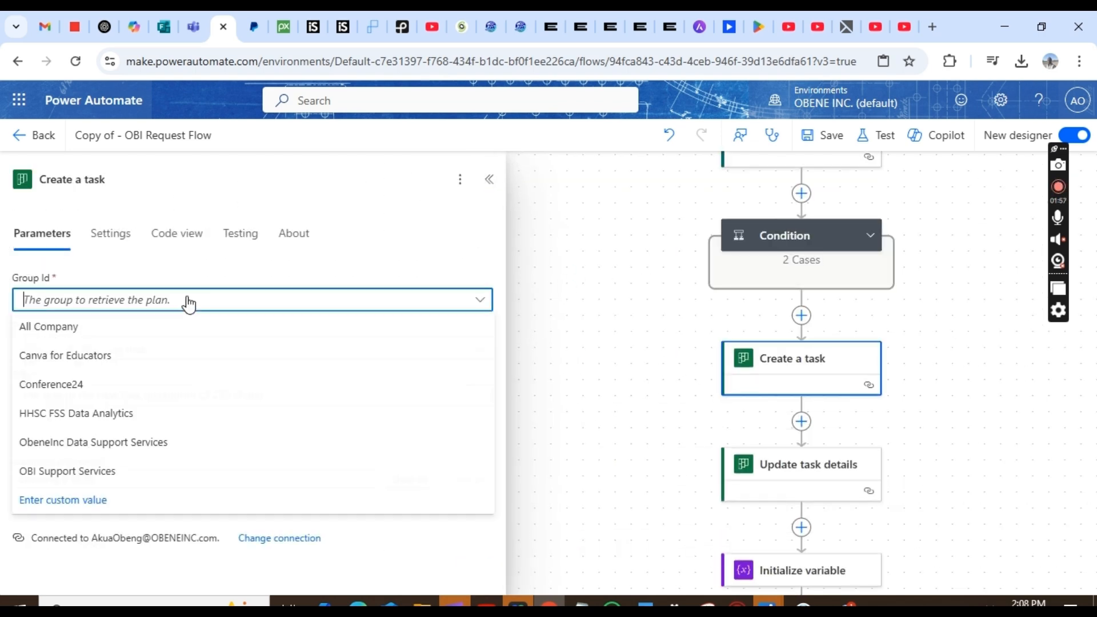
click(100, 479)
click(110, 351)
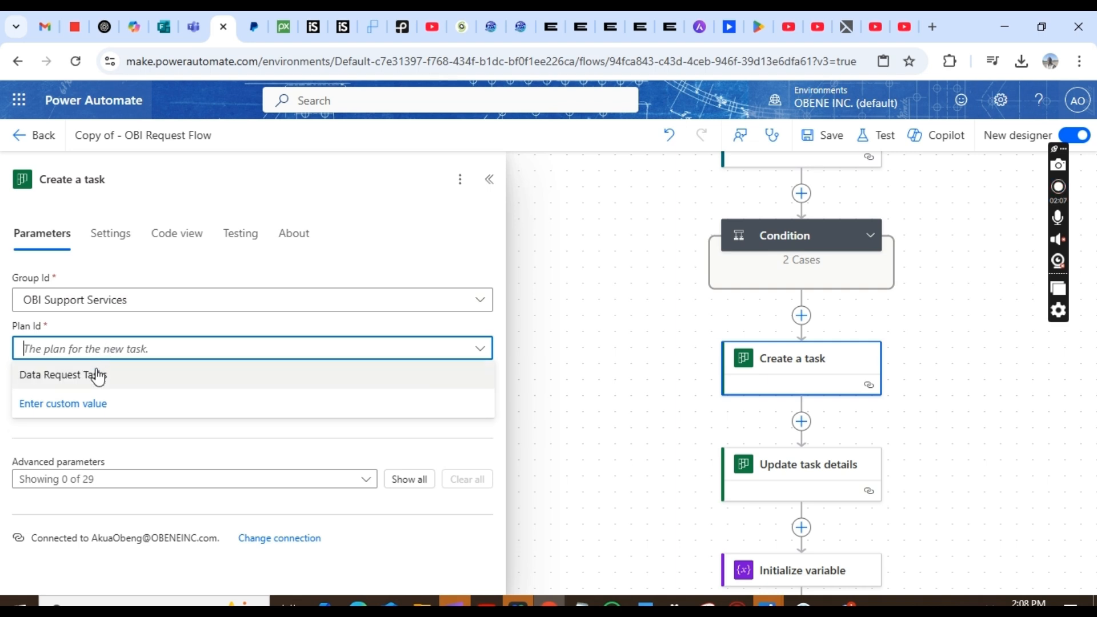
click(98, 376)
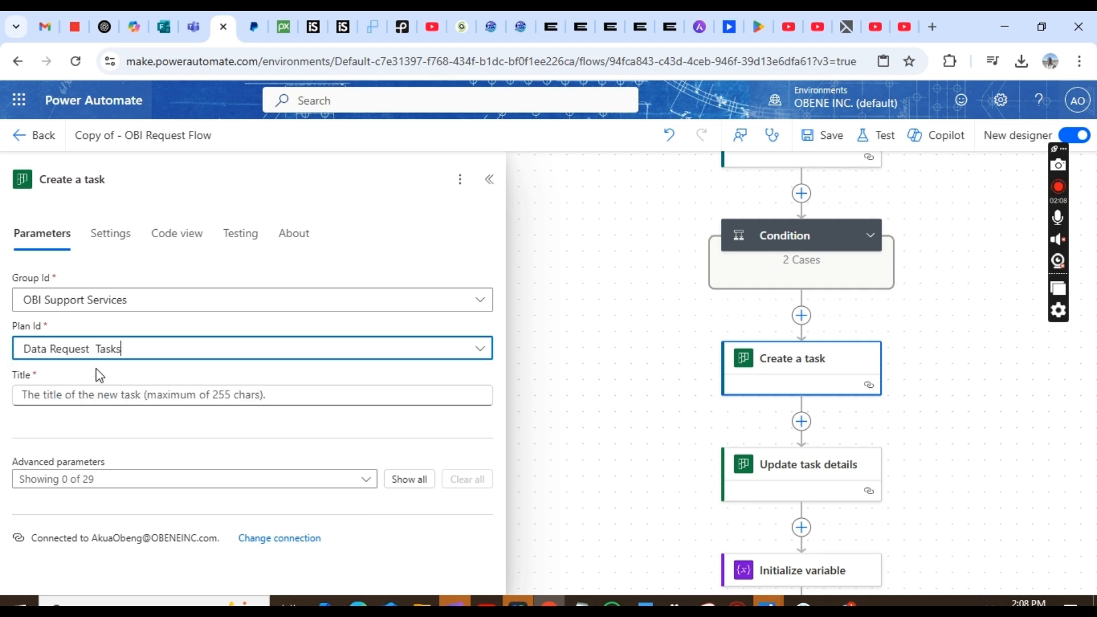
- Open the expression editor for the task Title
click(176, 402)
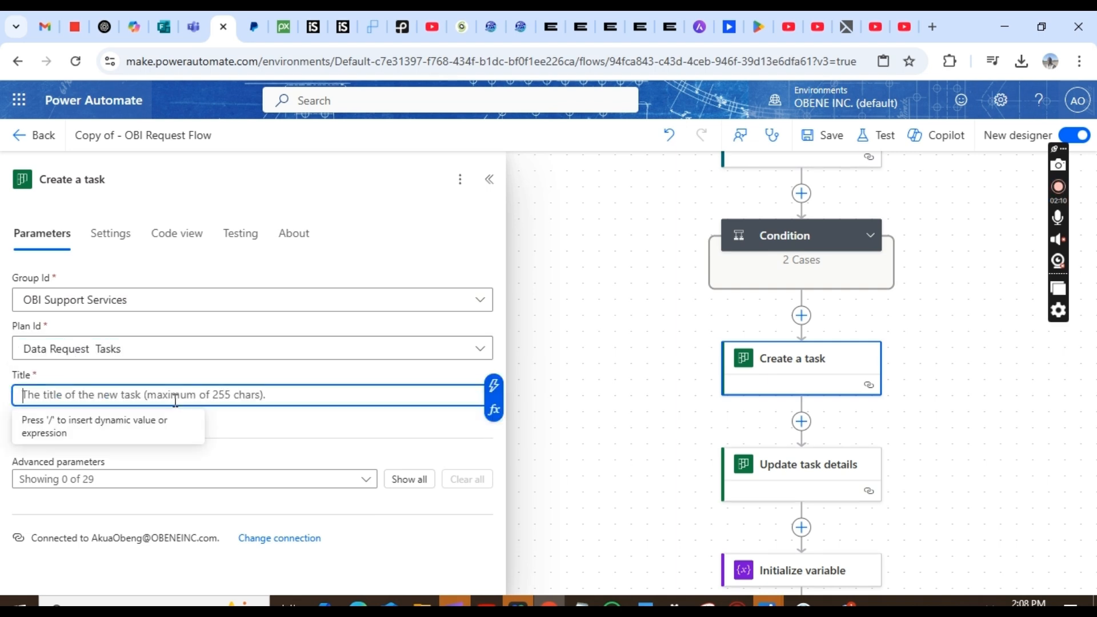
click(495, 412)
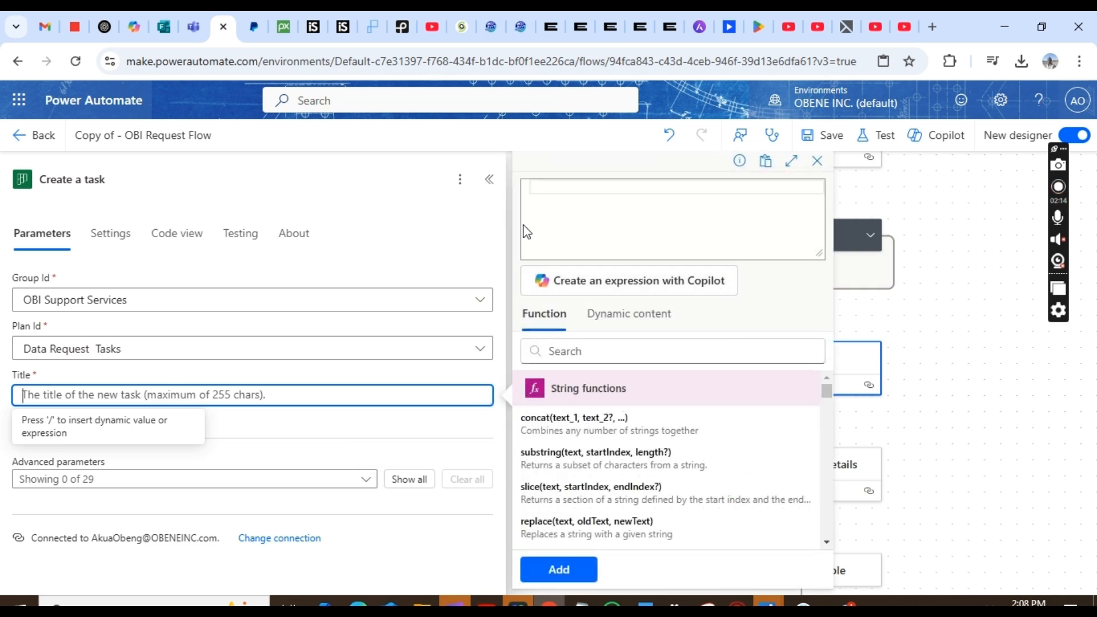
click(533, 197)
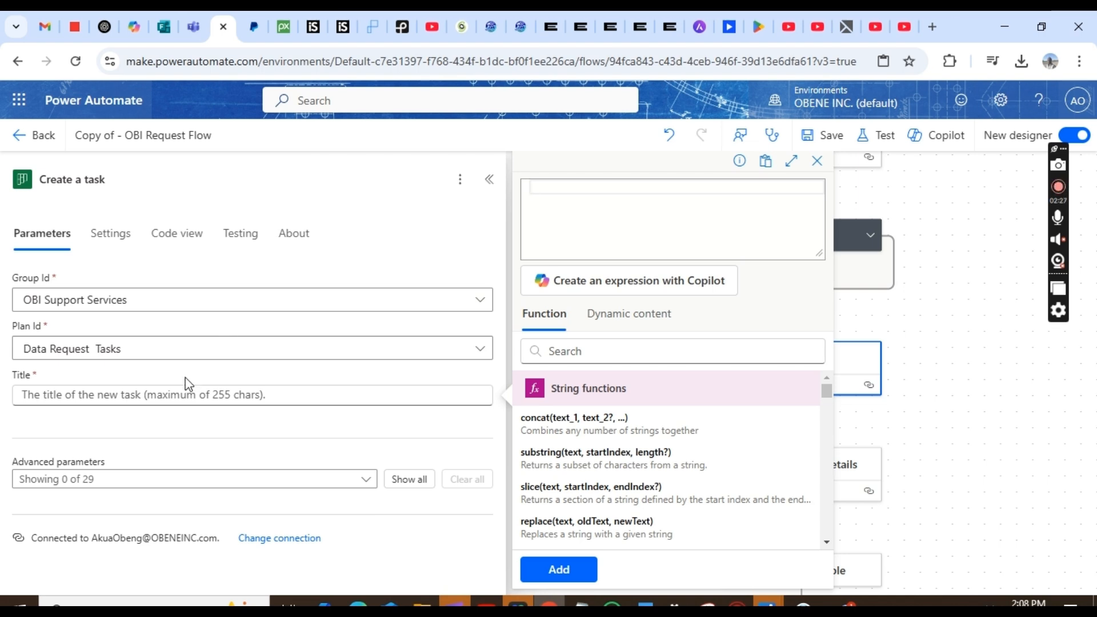
- Enter concat( in the Title expression editor and bring up the dynamic values for it
click(188, 393)
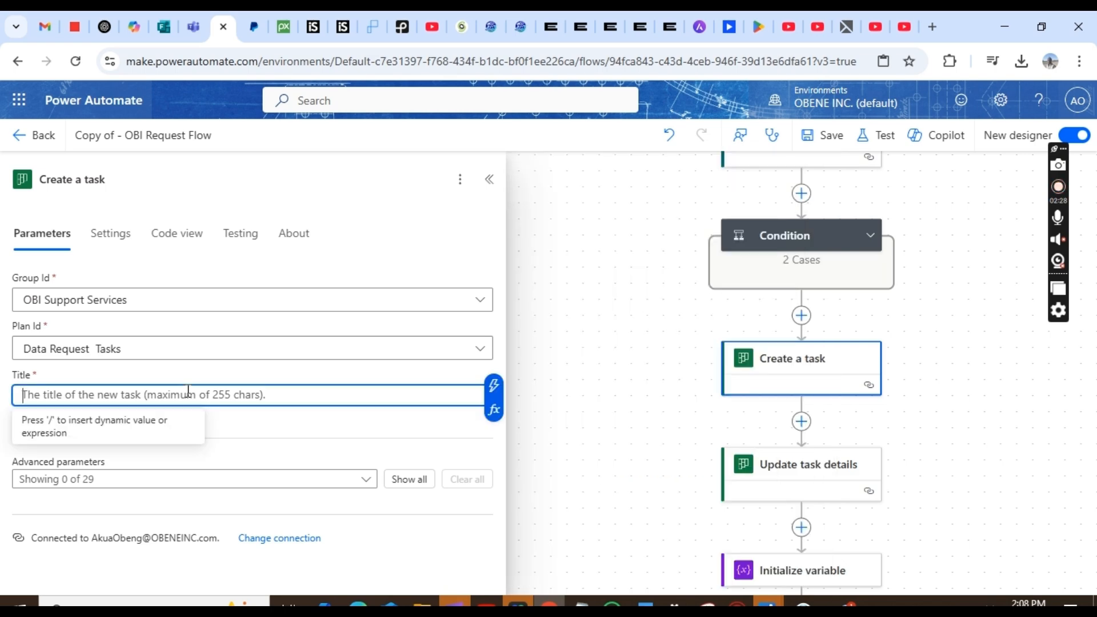
click(494, 415)
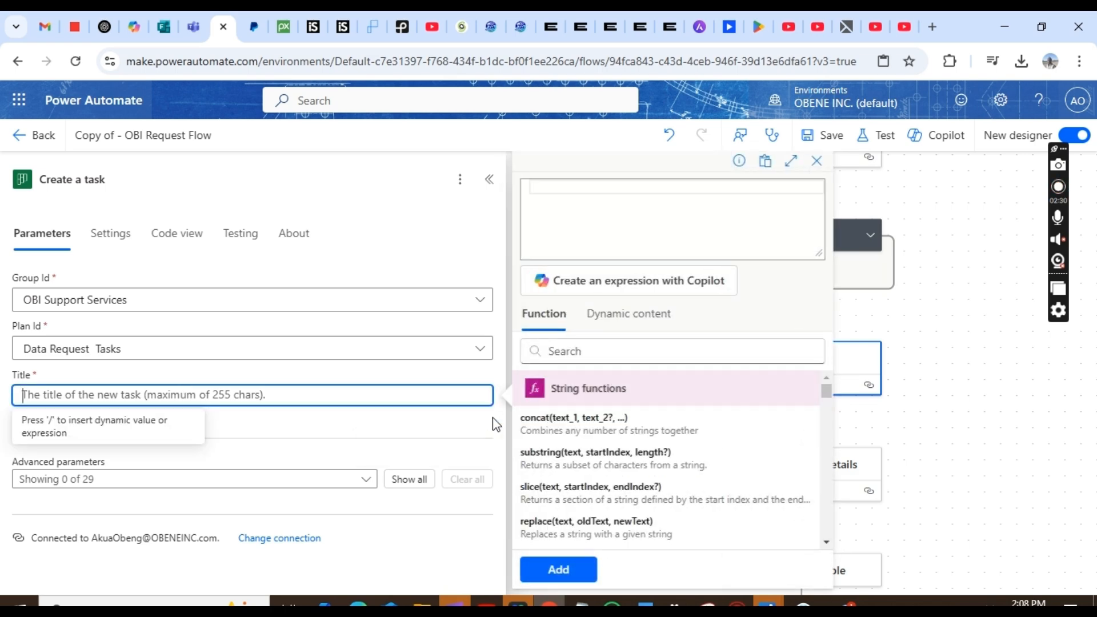
click(451, 393)
click(494, 385)
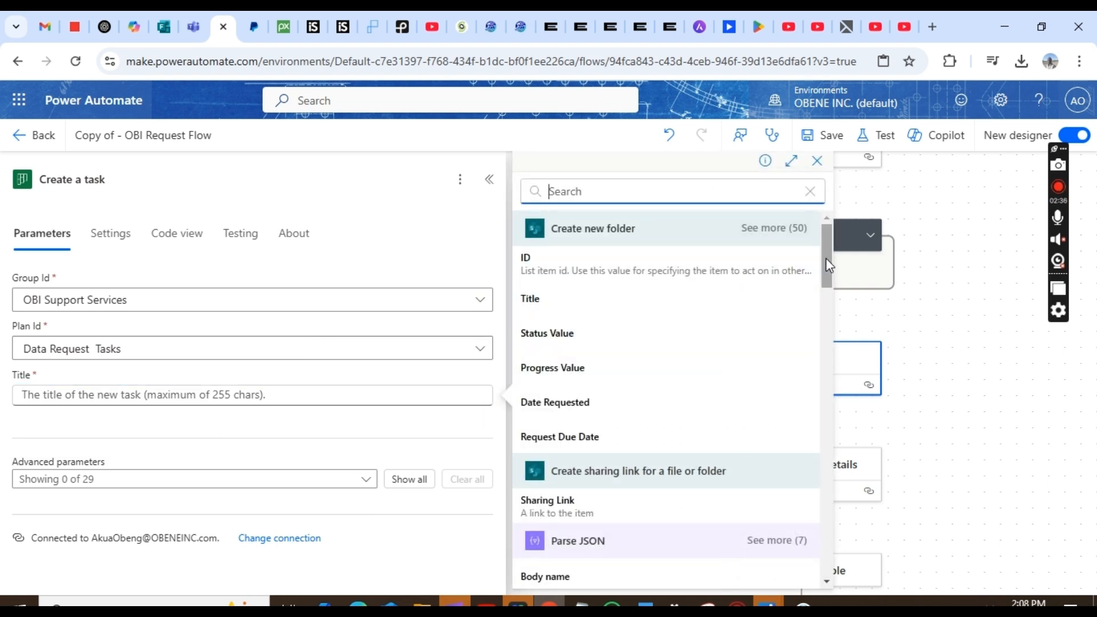
drag(825, 259, 850, 297)
click(311, 394)
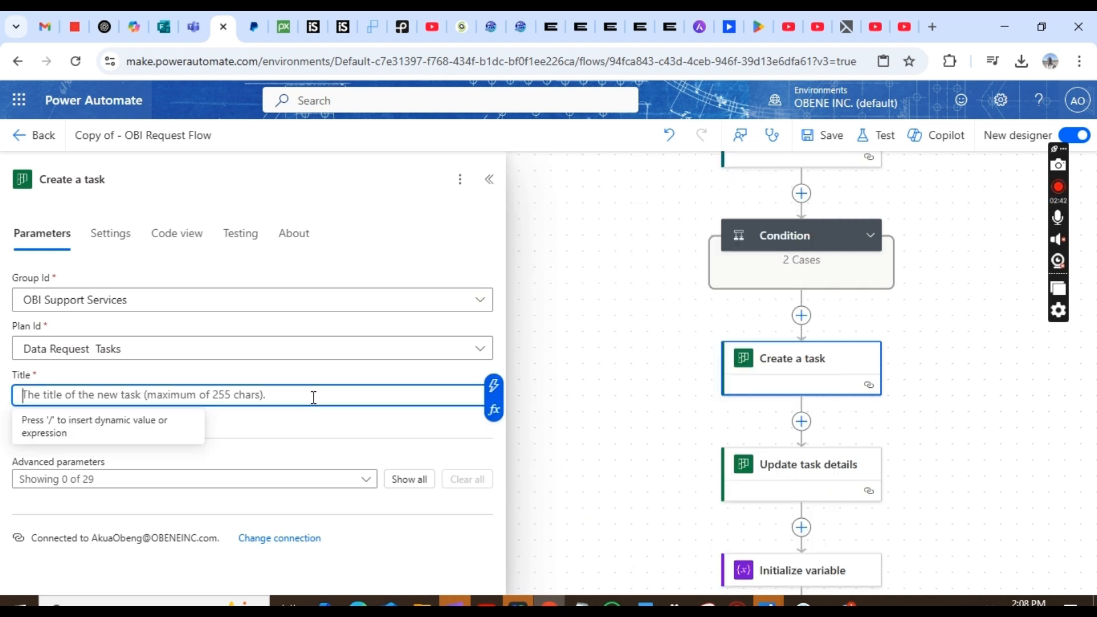
click(493, 409)
text(c)
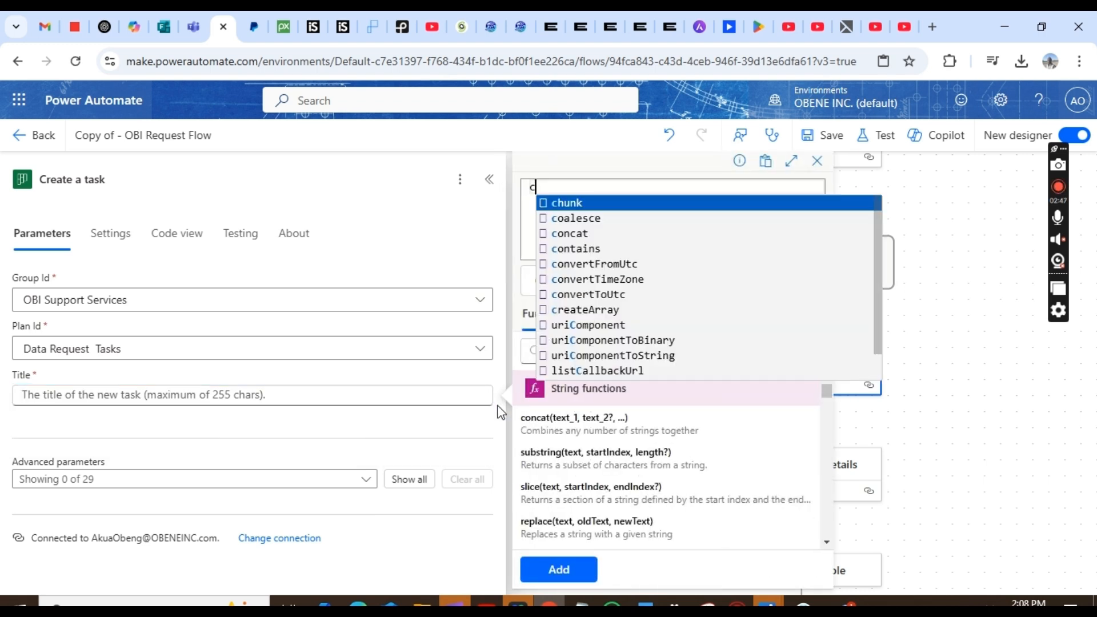
text(oncat)
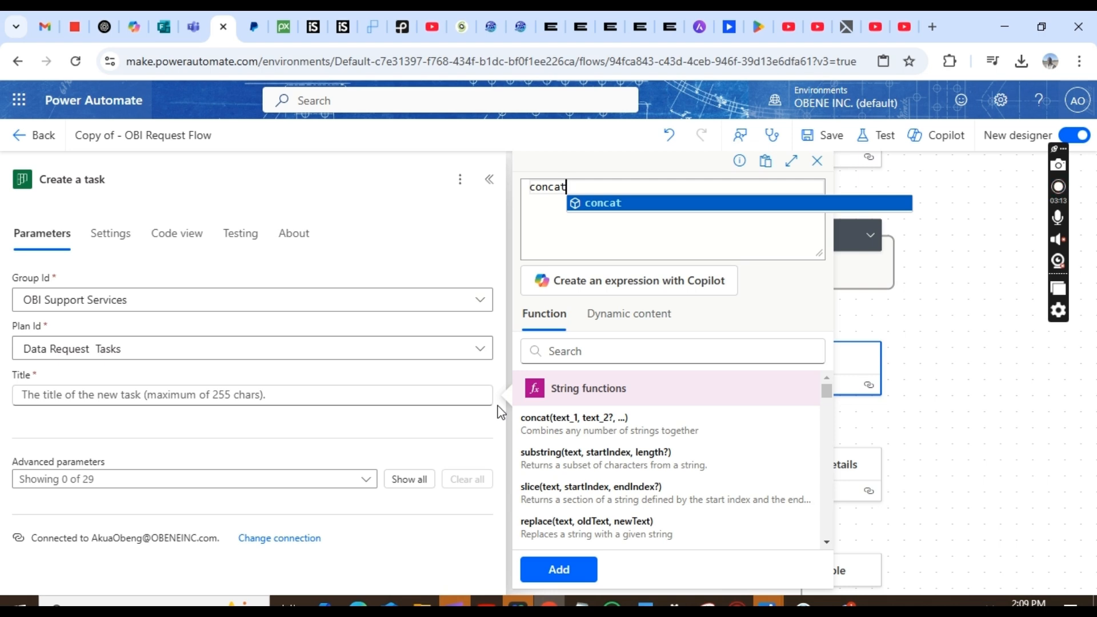
text(()
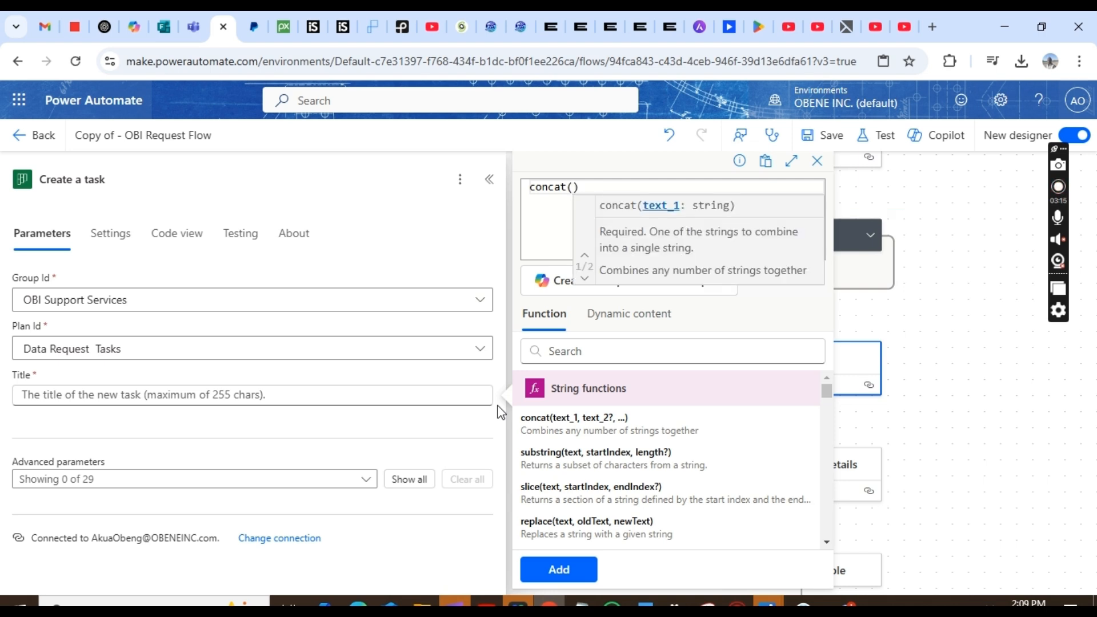
click(615, 327)
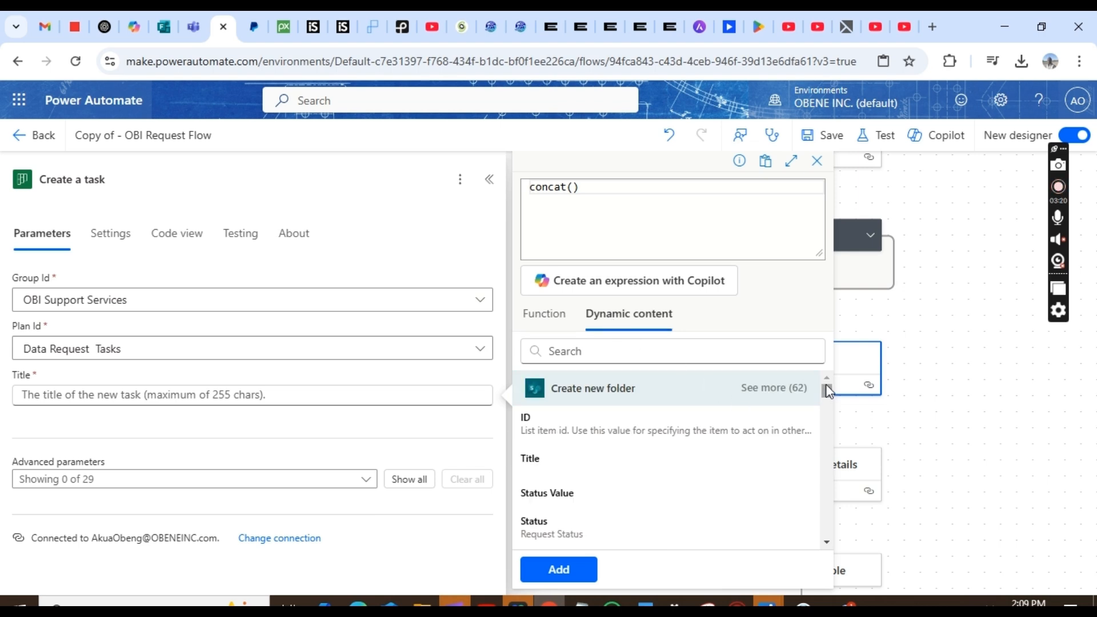
- Insert the Get response details Report Title answer as concat's first argument
drag(826, 385, 832, 523)
click(781, 478)
click(827, 545)
click(827, 546)
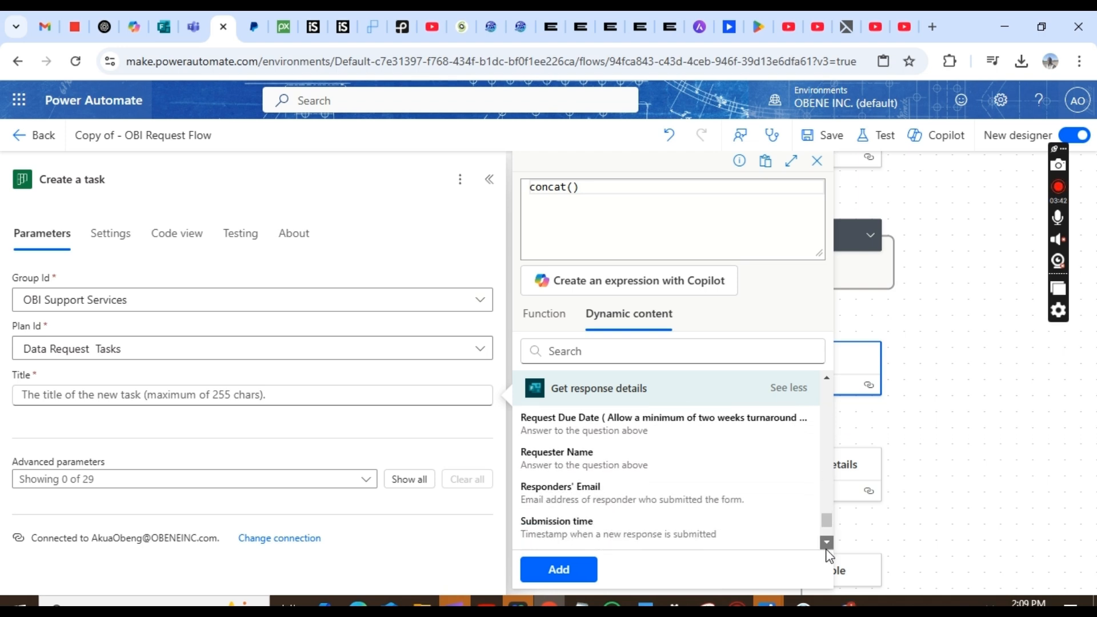
click(827, 545)
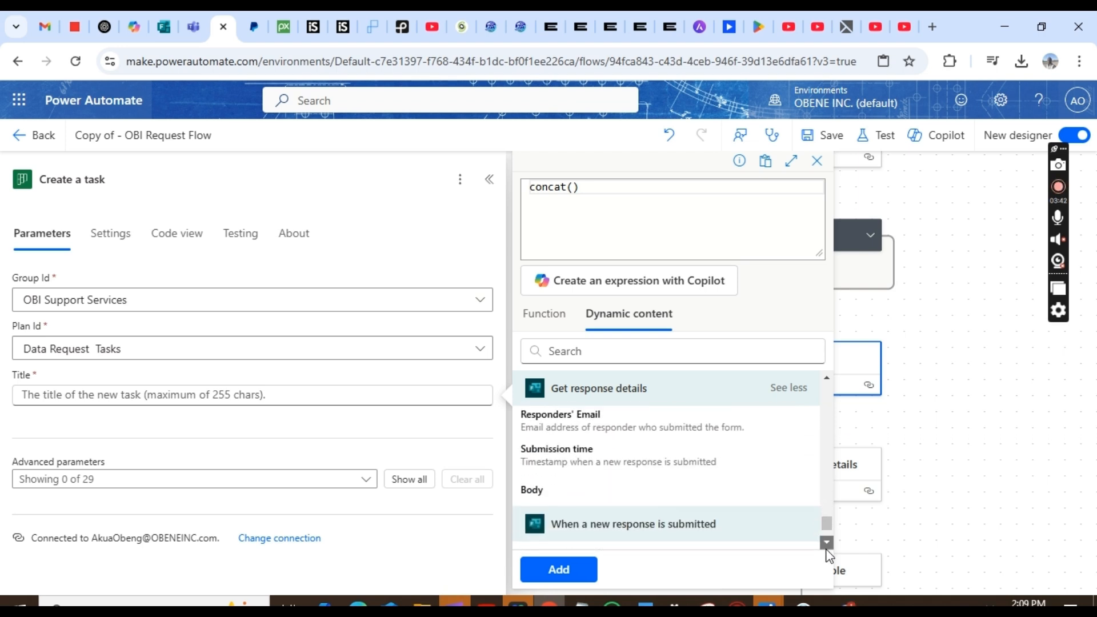
click(827, 378)
scroll(826, 384, up, 7)
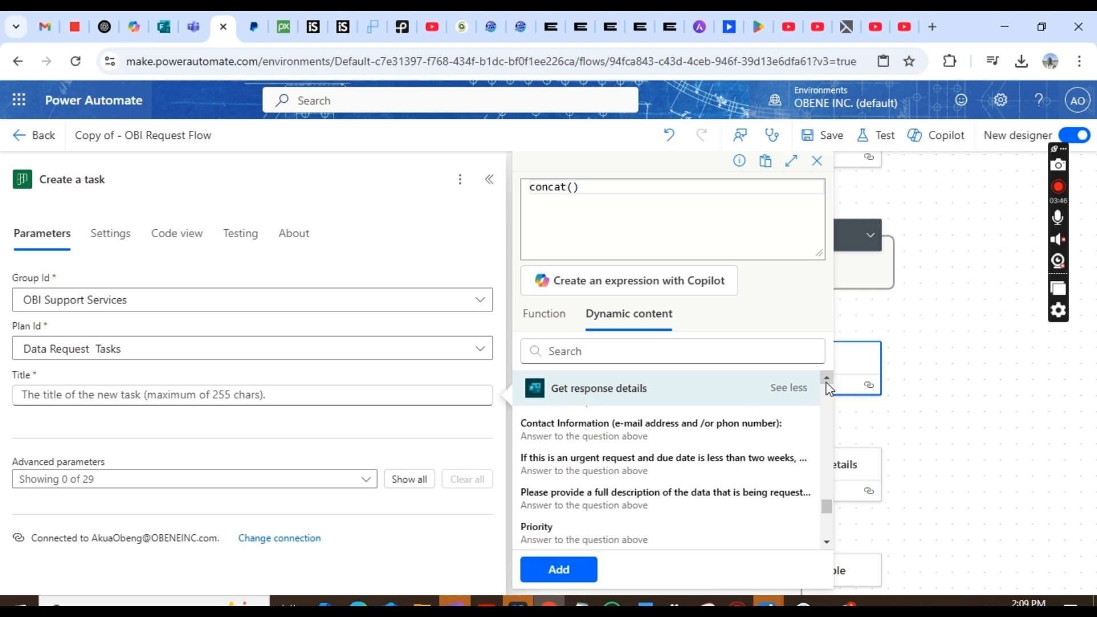
scroll(828, 386, up, 6)
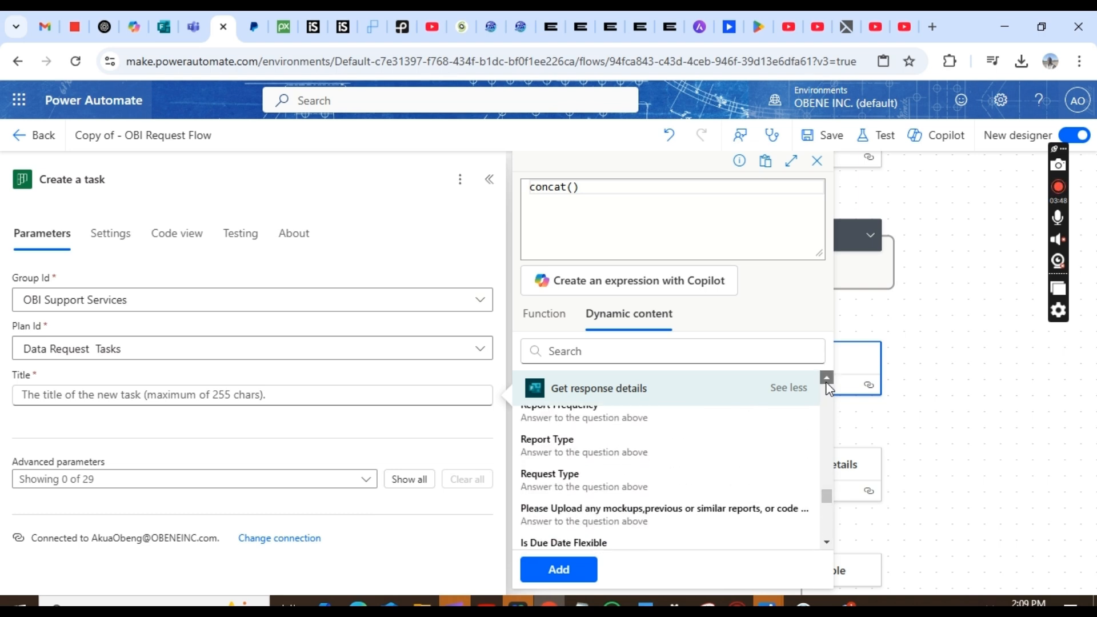
scroll(827, 386, up, 1)
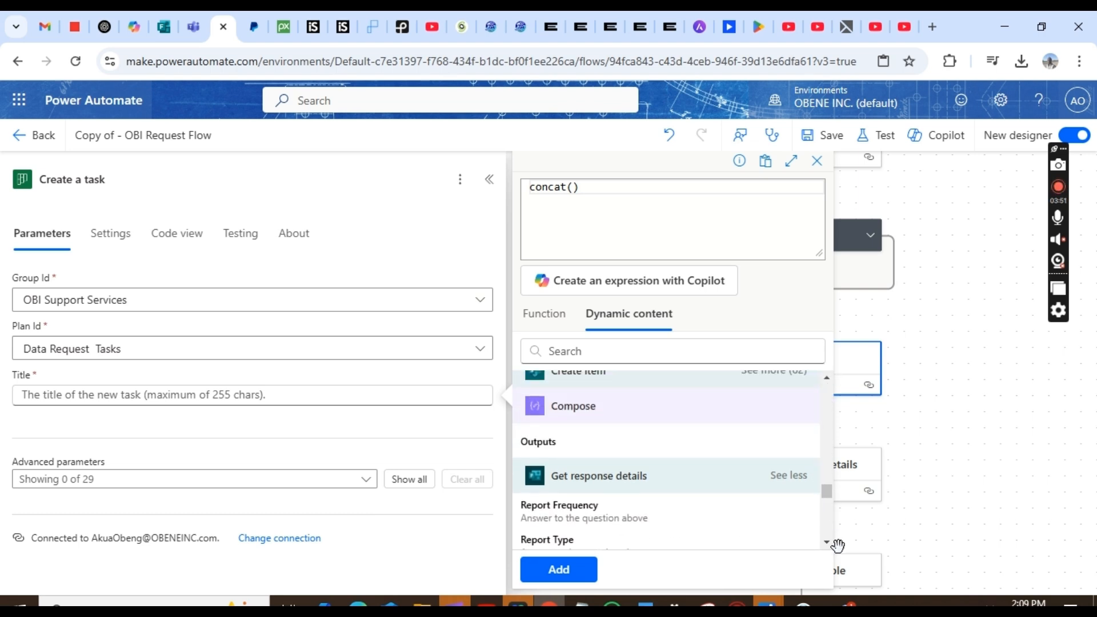
scroll(829, 547, down, 5)
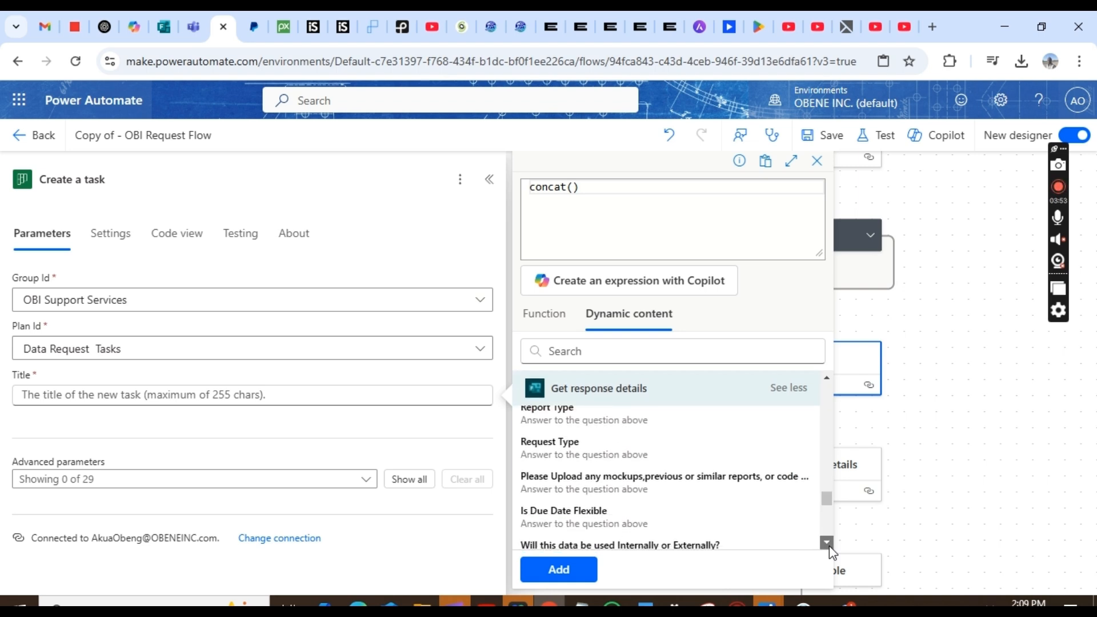
scroll(828, 546, down, 4)
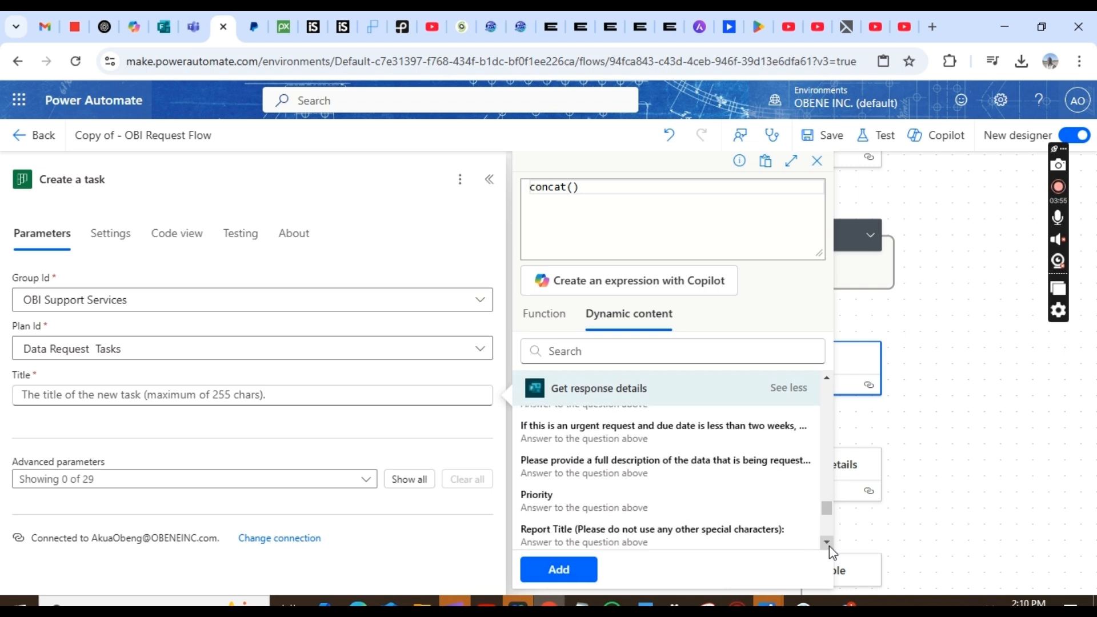
scroll(828, 547, down, 1)
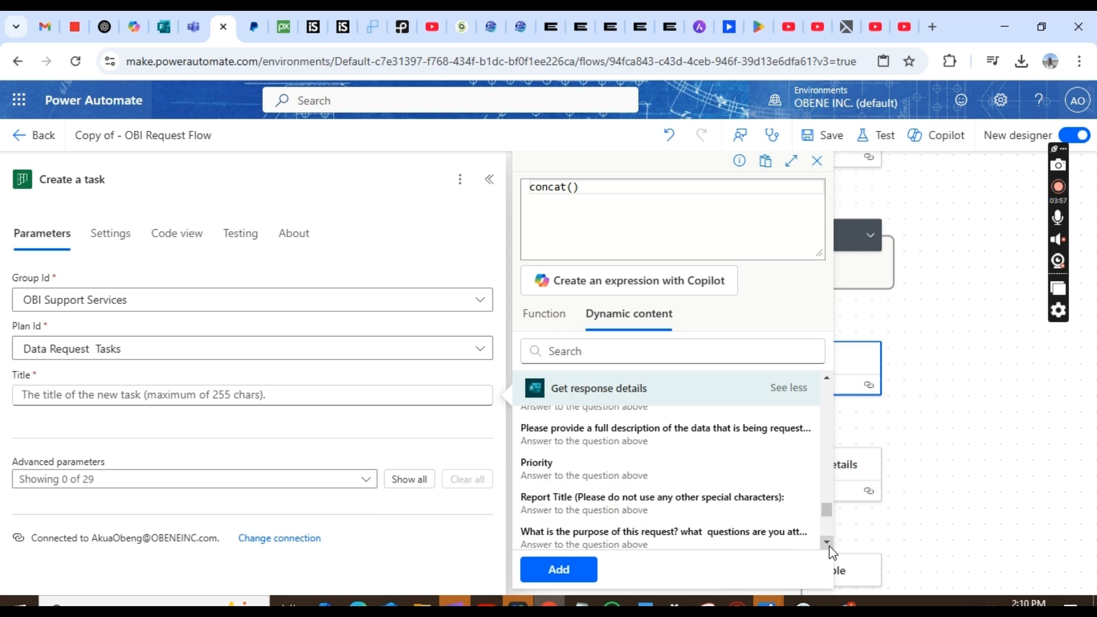
click(681, 500)
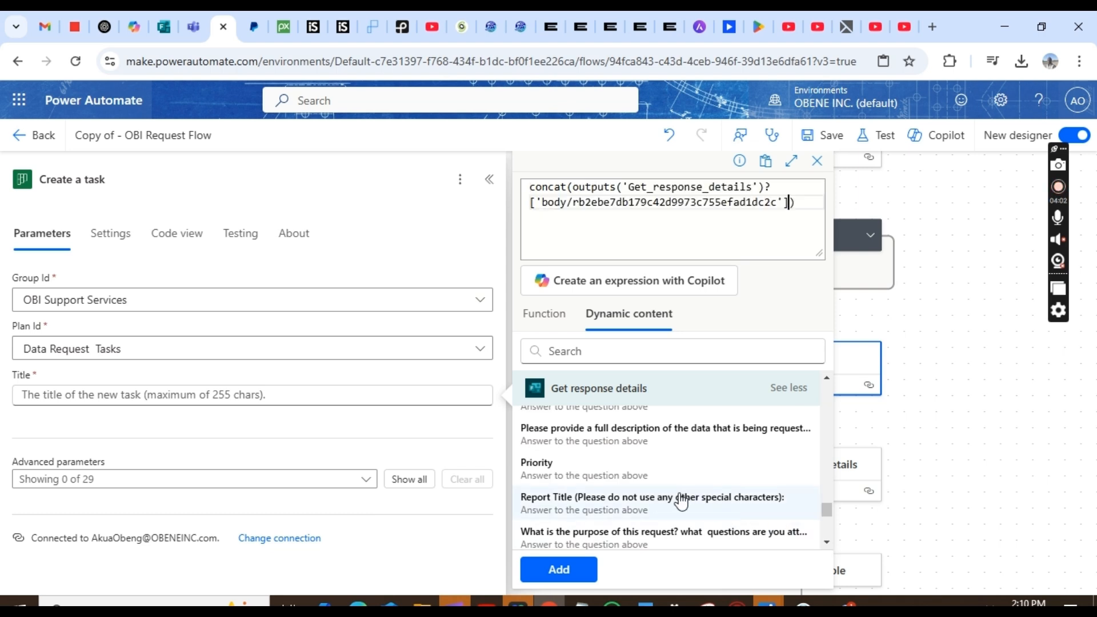
- Extend the expression with '-' and formatNumber() wrapping the Create item ID
text(,)
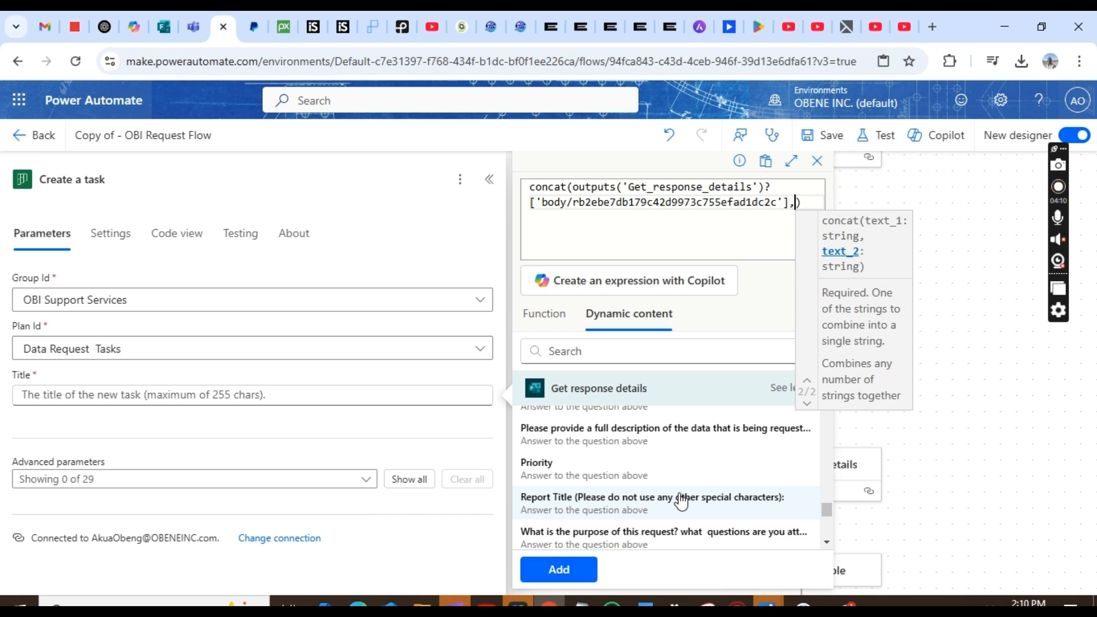
text(')
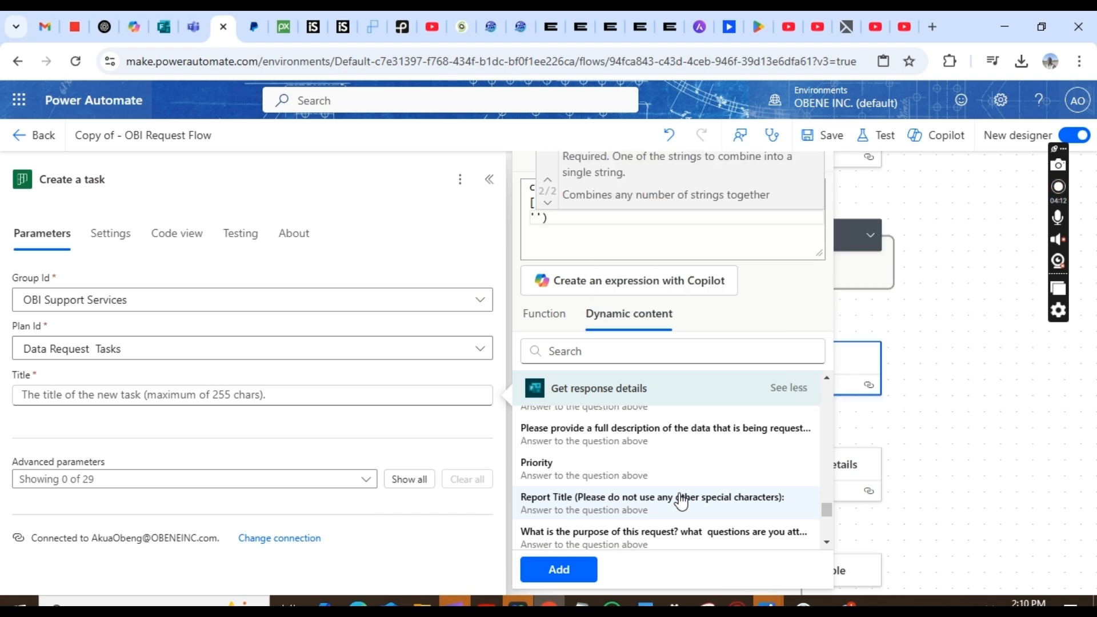
text(-)
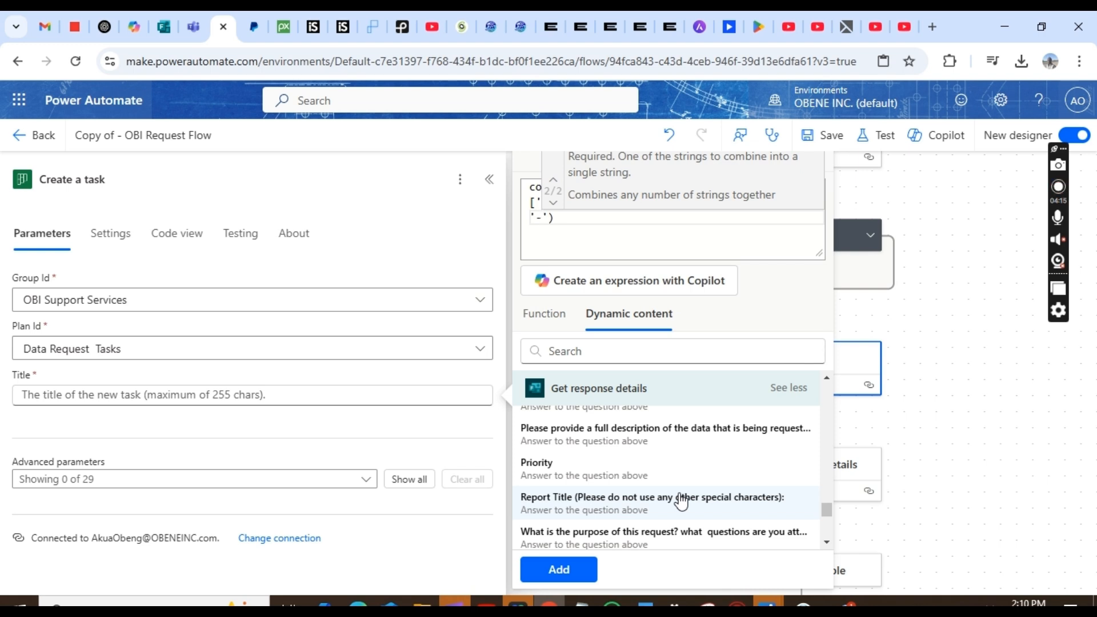
text(',f)
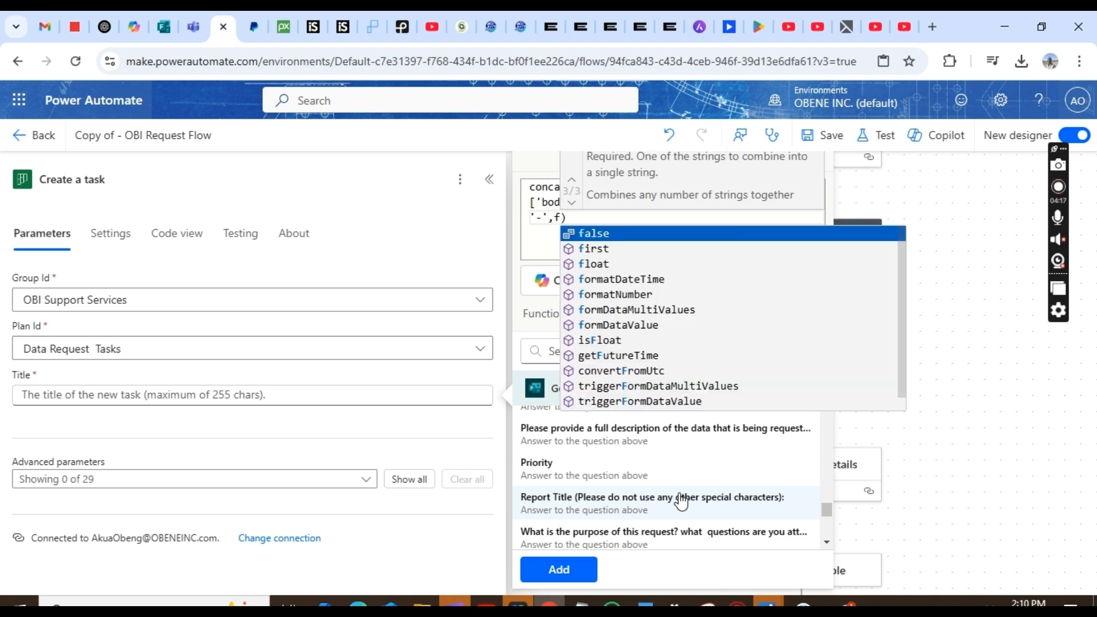
text(orma)
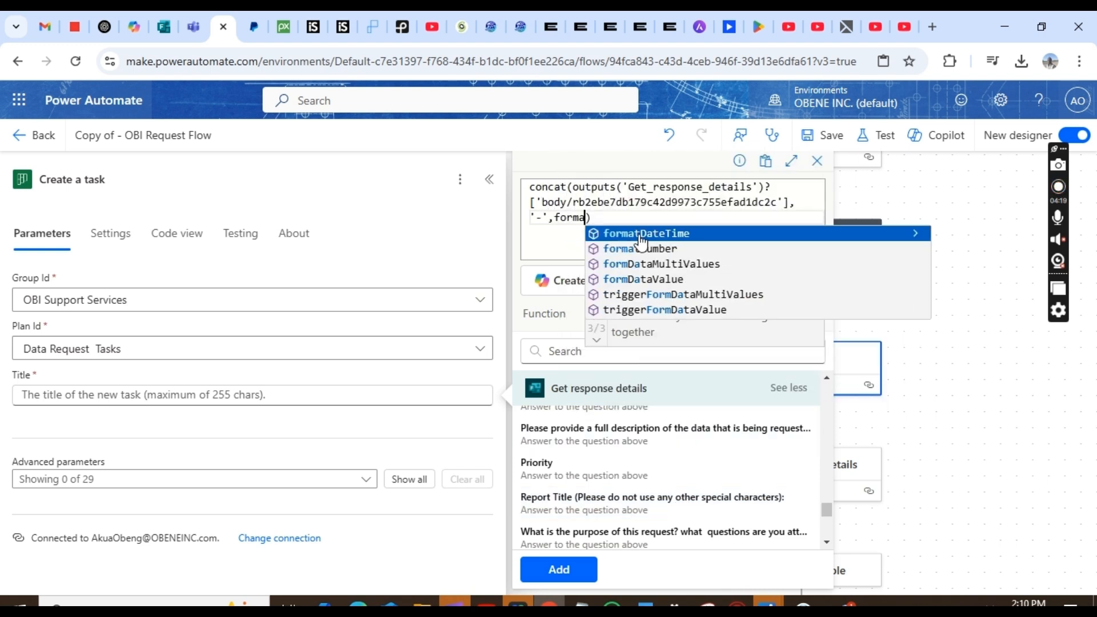
click(642, 249)
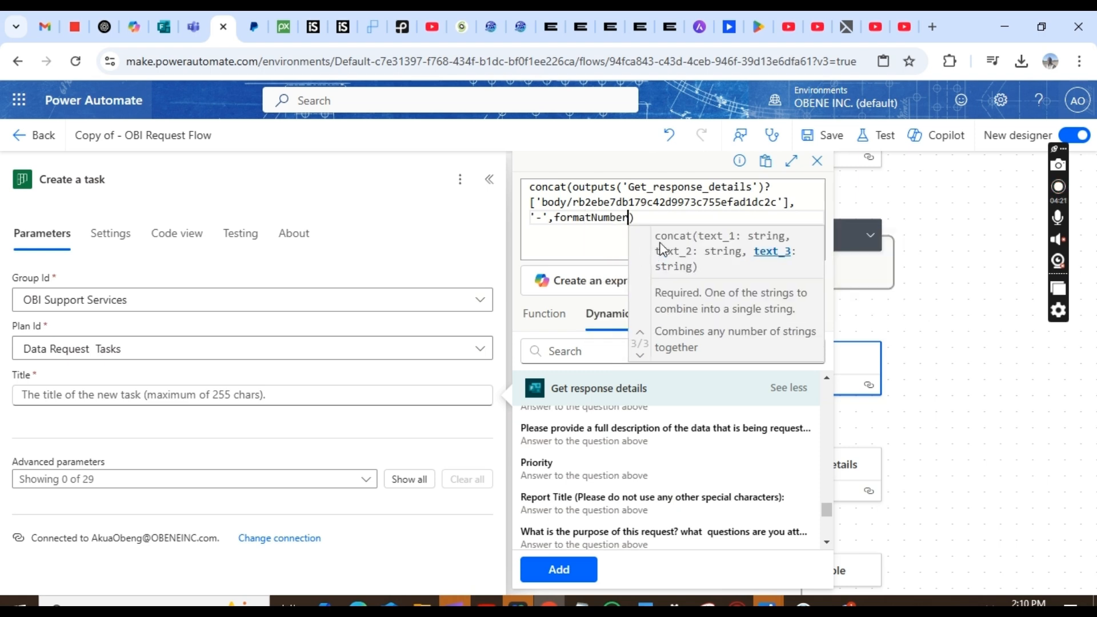
text(()
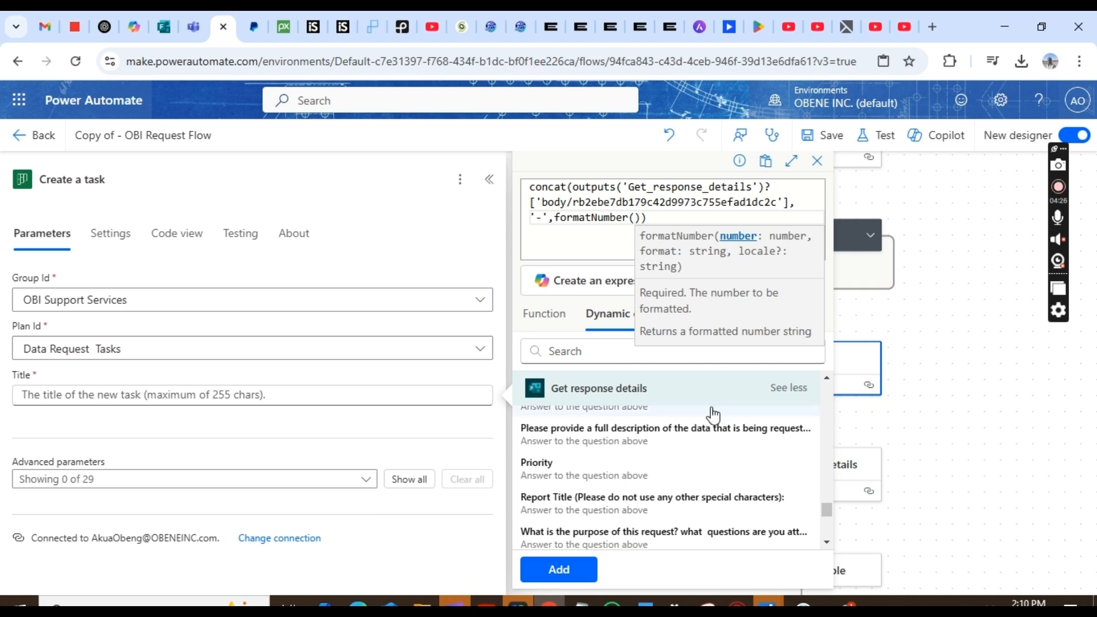
click(616, 318)
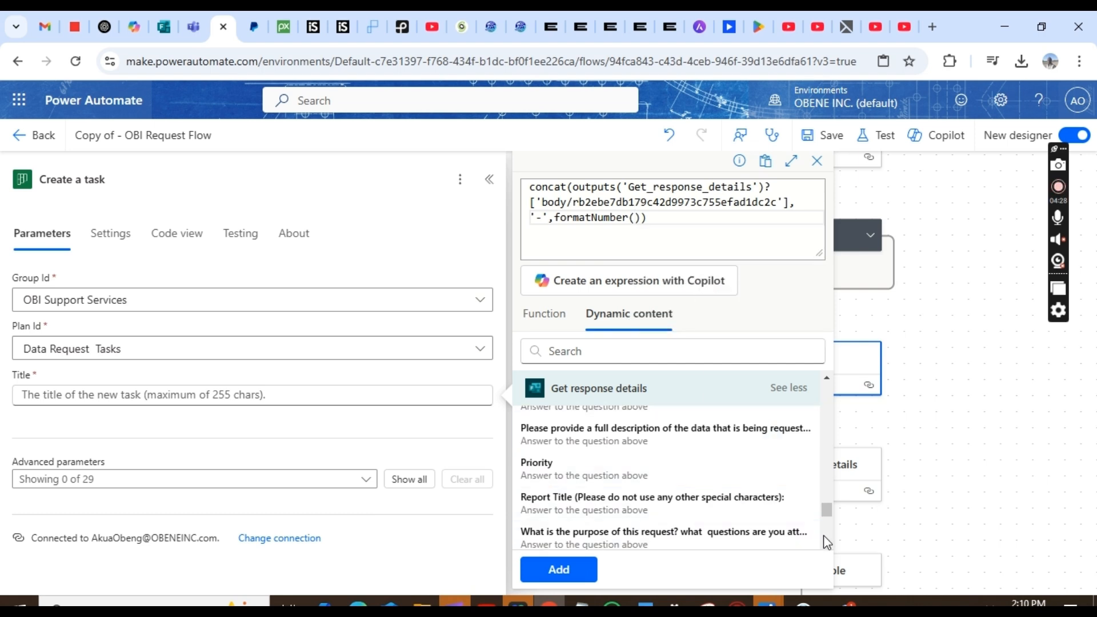
click(825, 486)
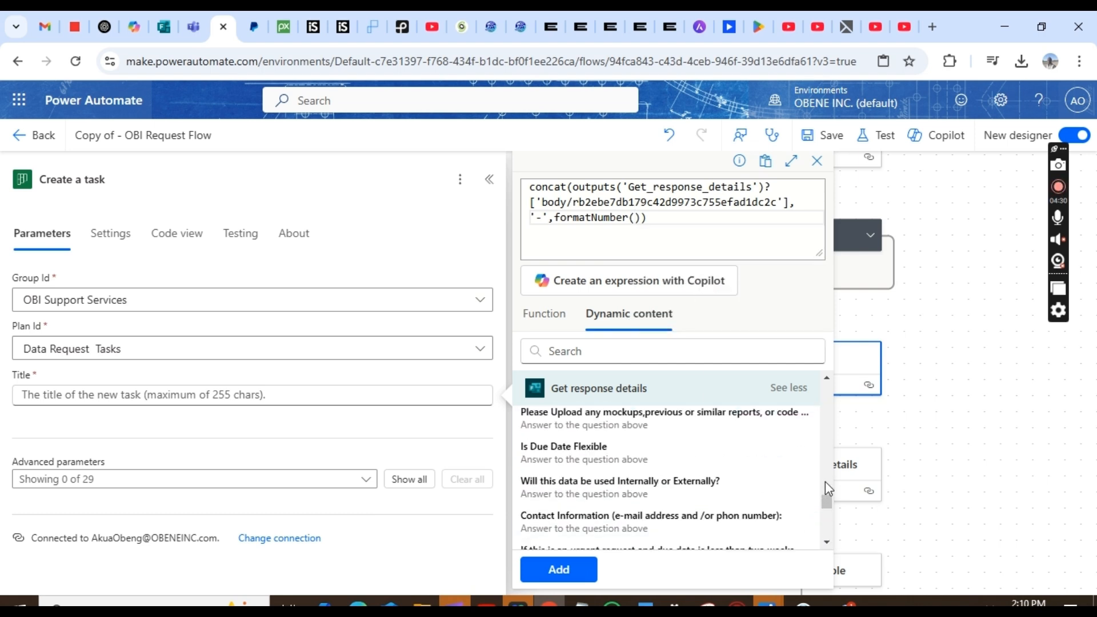
click(825, 480)
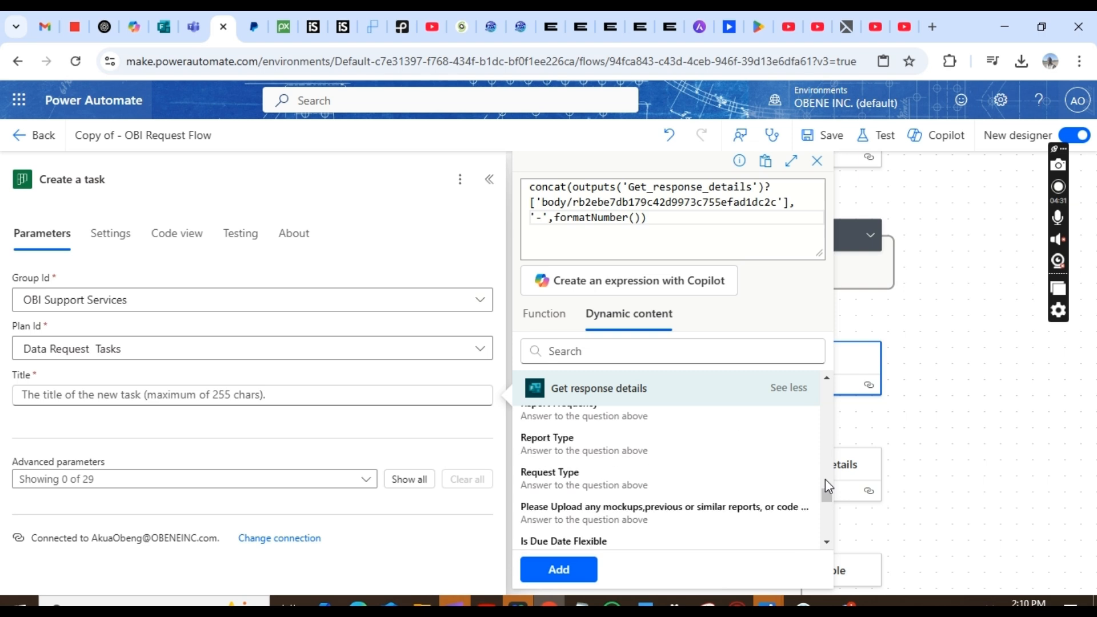
click(827, 381)
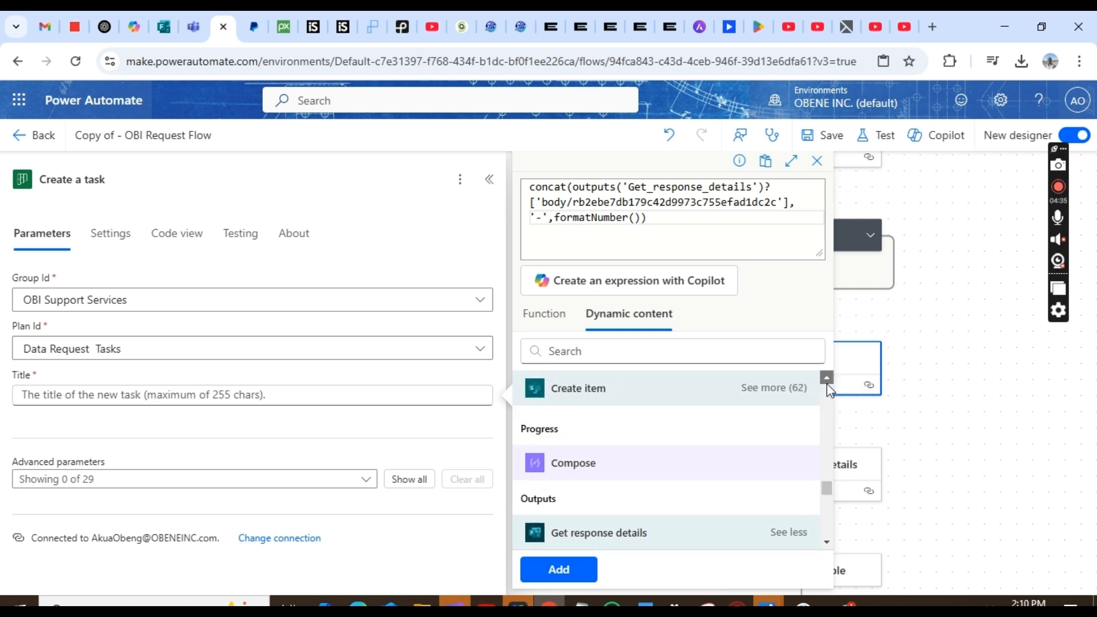
click(826, 382)
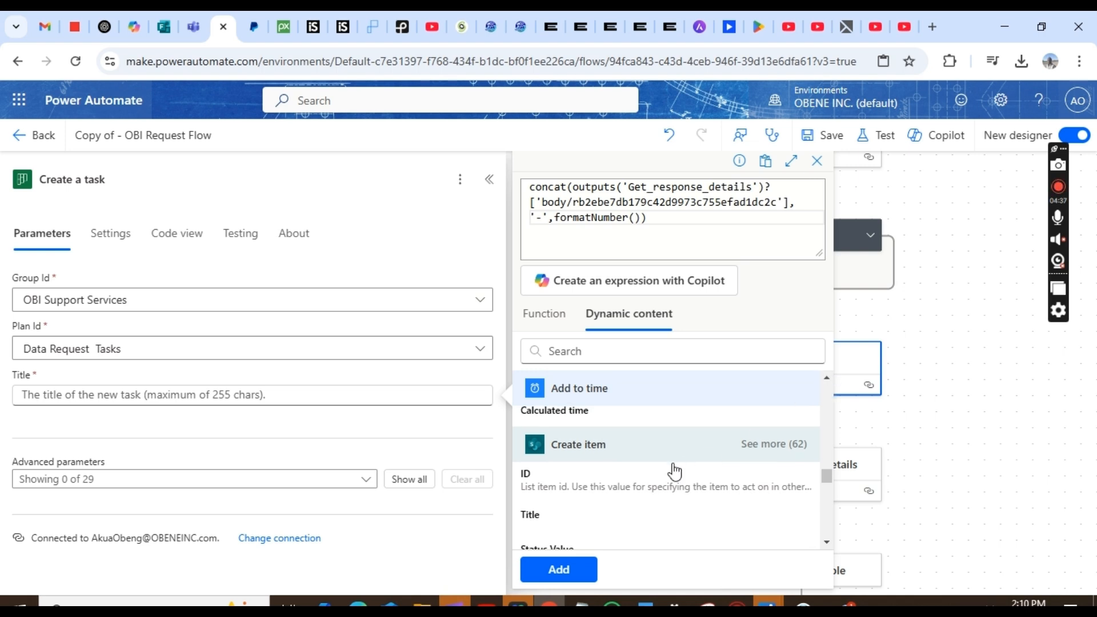
click(627, 493)
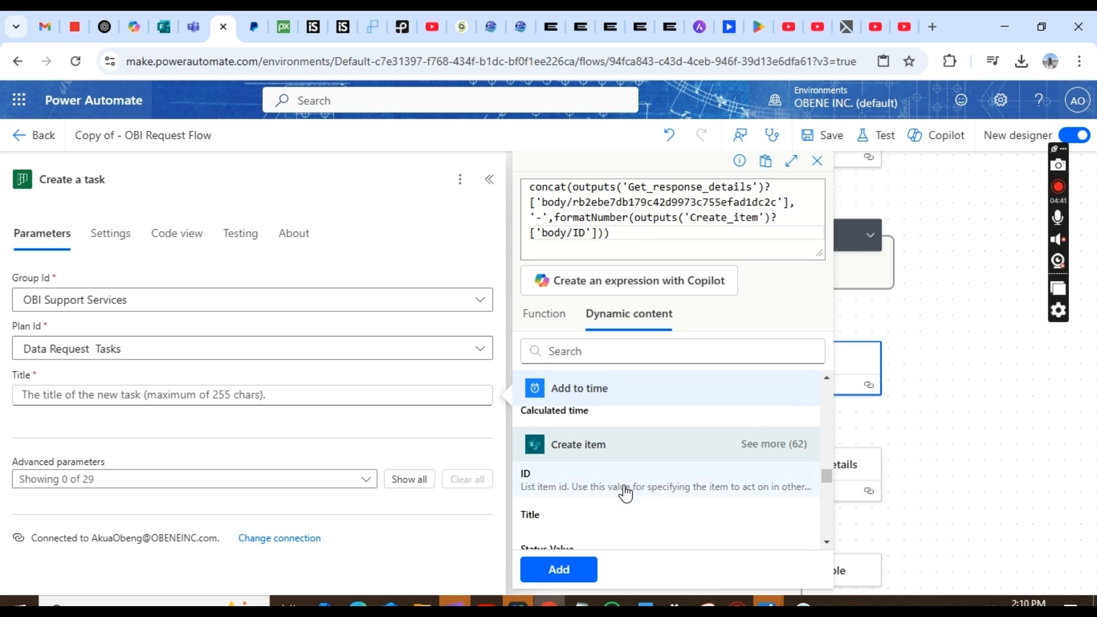
- Finish formatNumber with the '00' format and add the expression to Title
text(,)
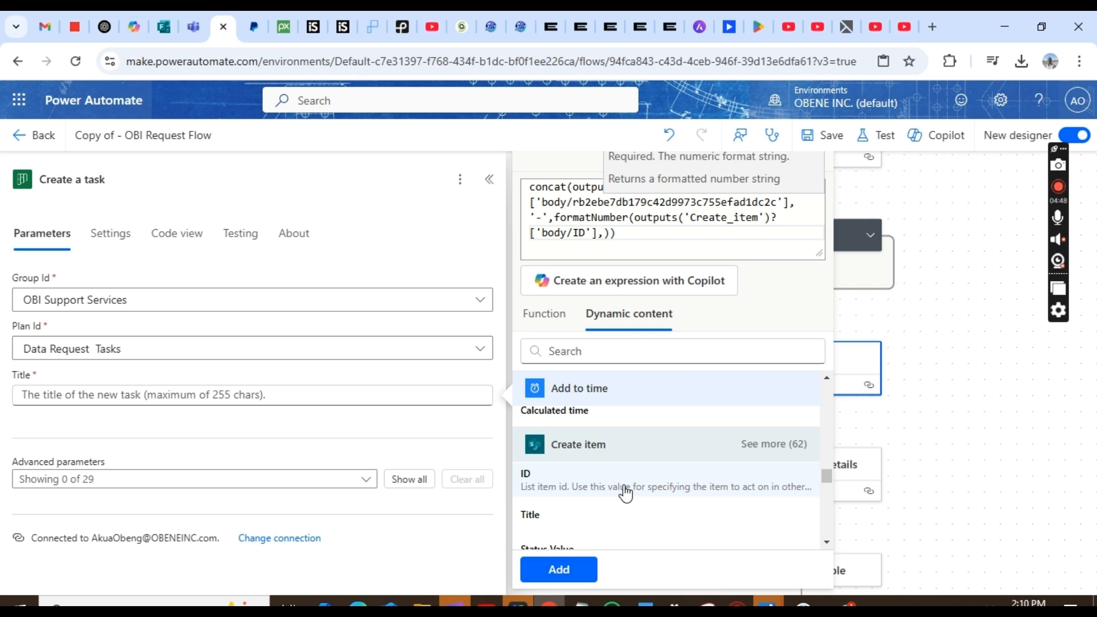
text(")
key(BackSpace)
text(')
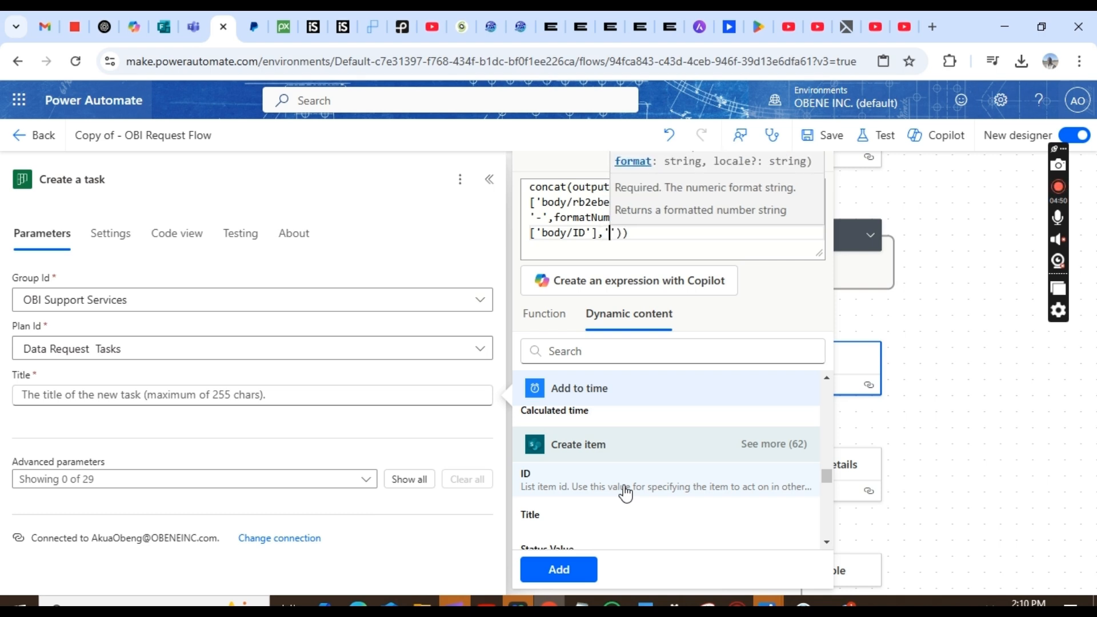
text(00)
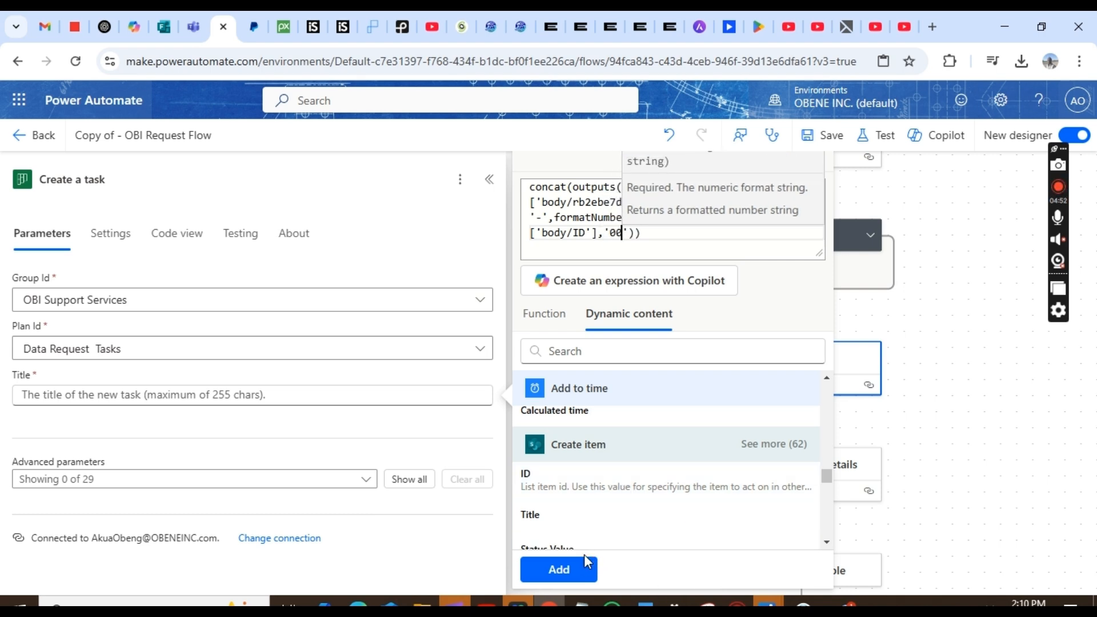
click(558, 570)
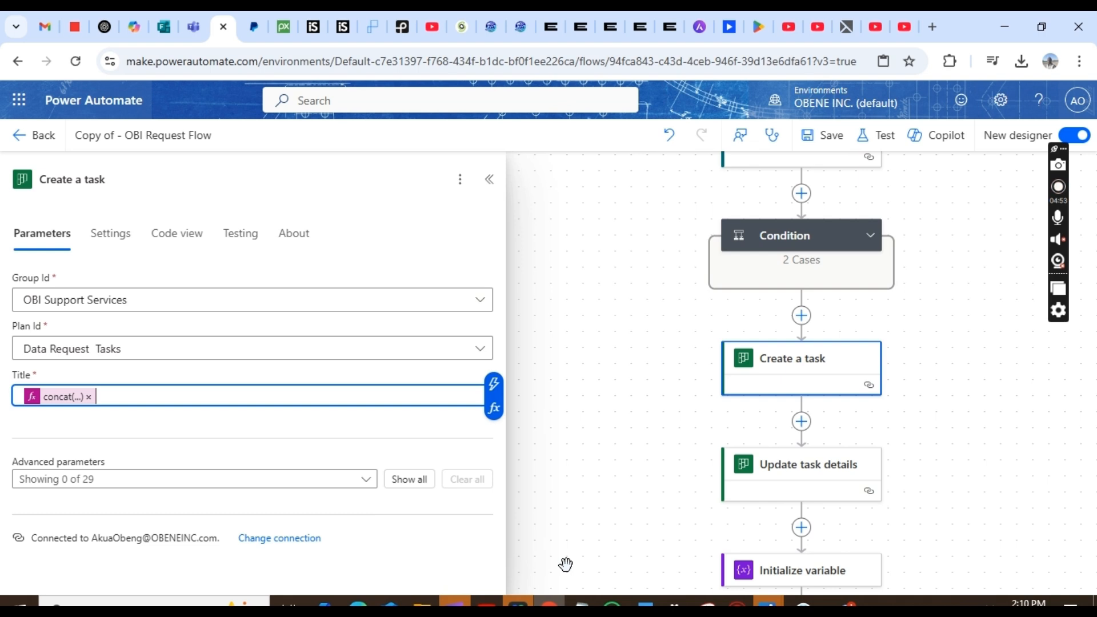
click(447, 433)
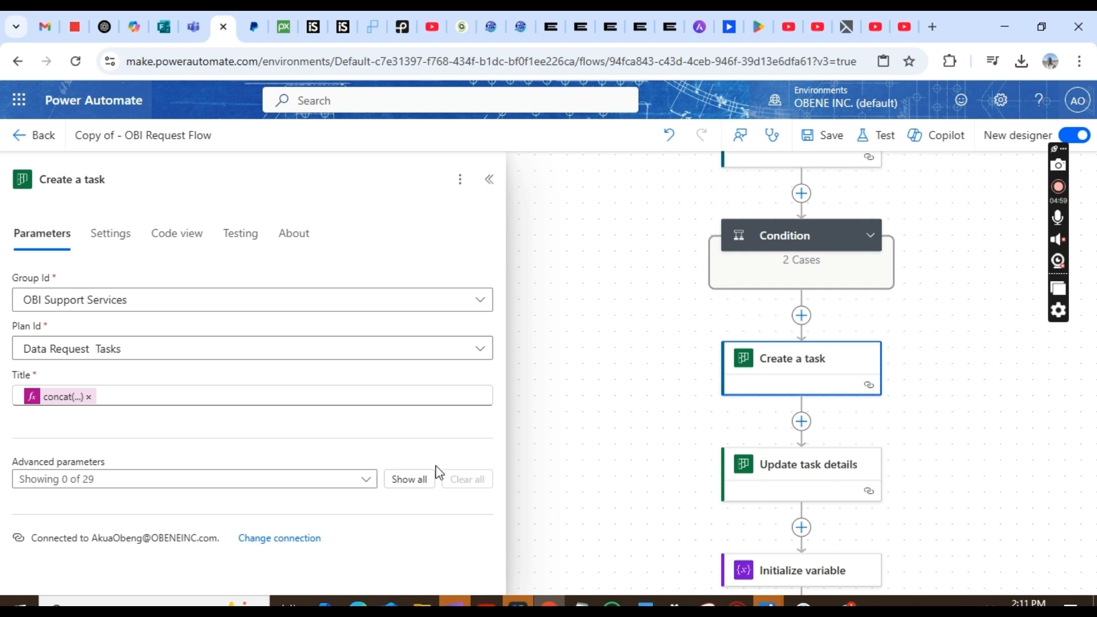
- Show all advanced parameters and set Bucket Id to New Requests
click(420, 480)
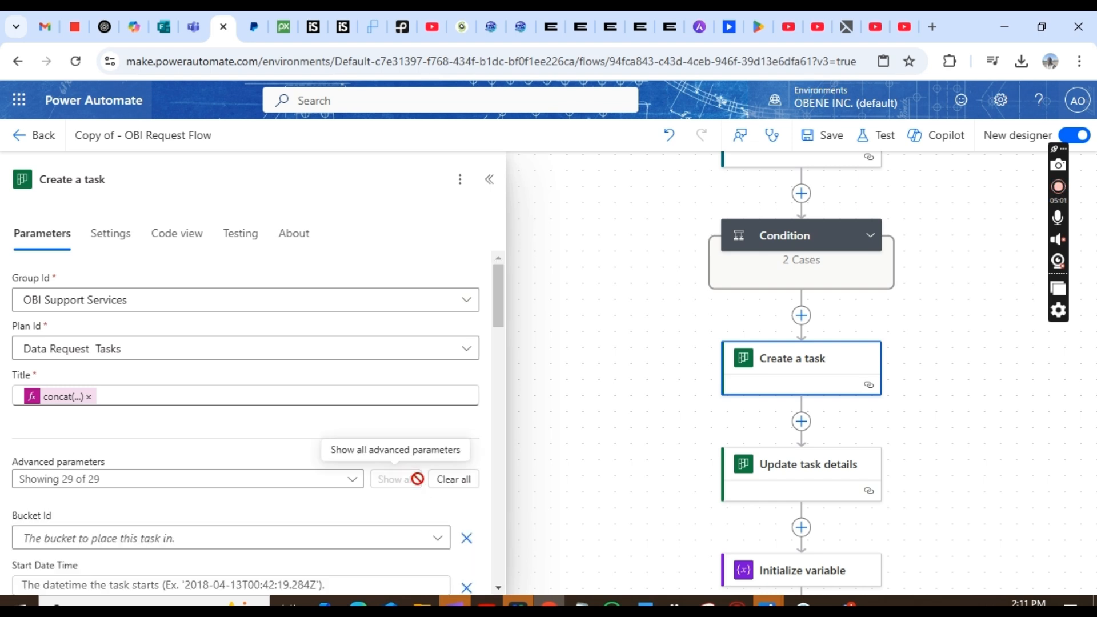
drag(491, 299, 497, 324)
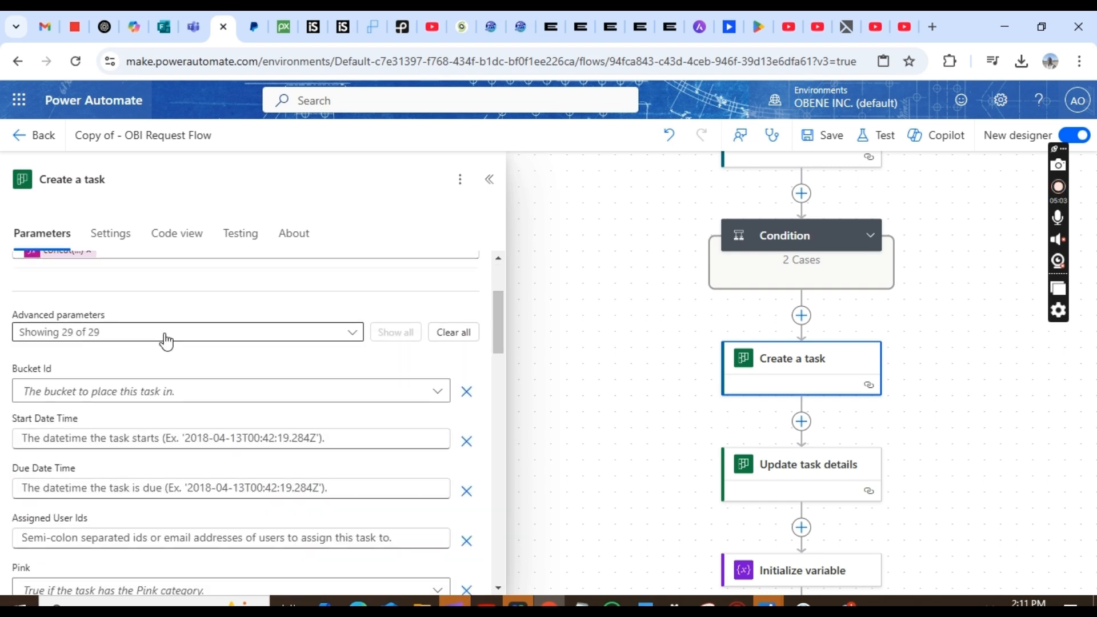
click(106, 395)
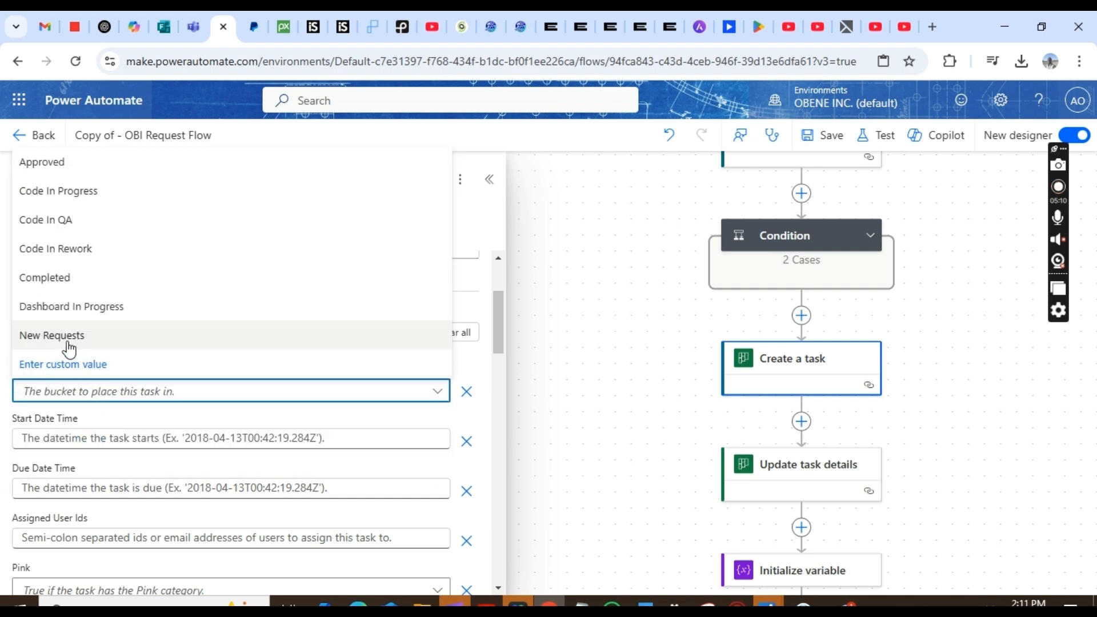
click(68, 346)
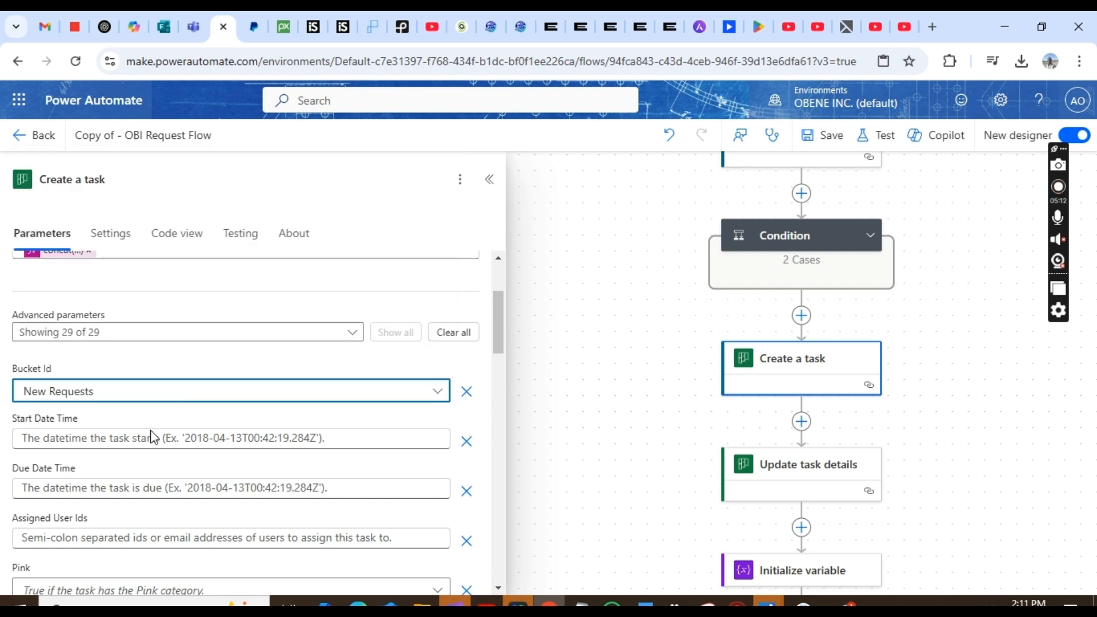
- Set Start Date Time to the form response's Submission time
click(135, 439)
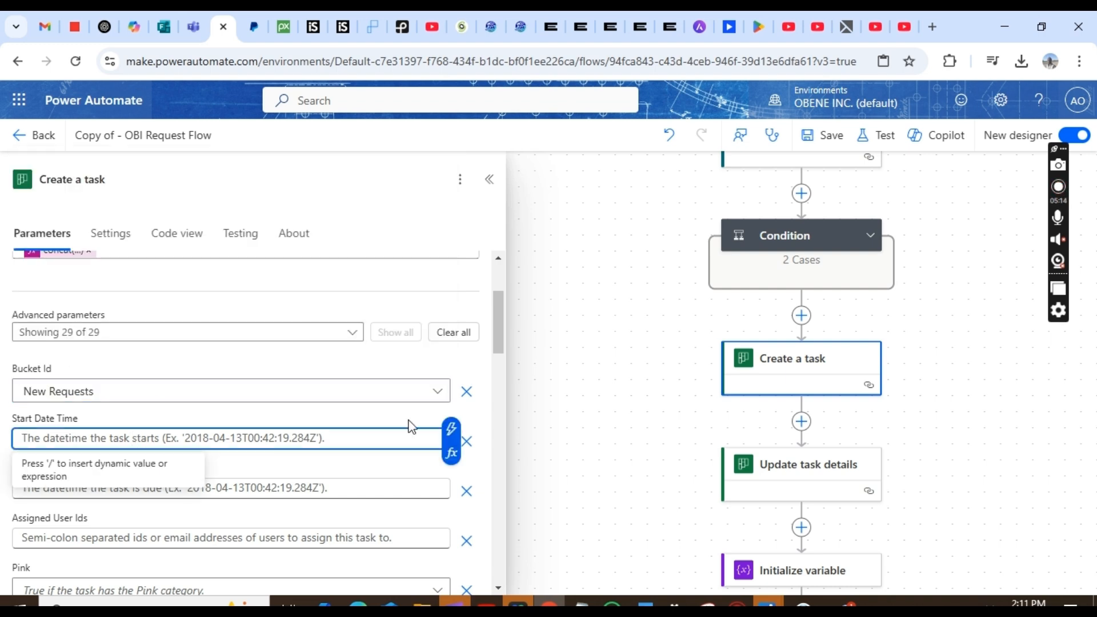
key(slash)
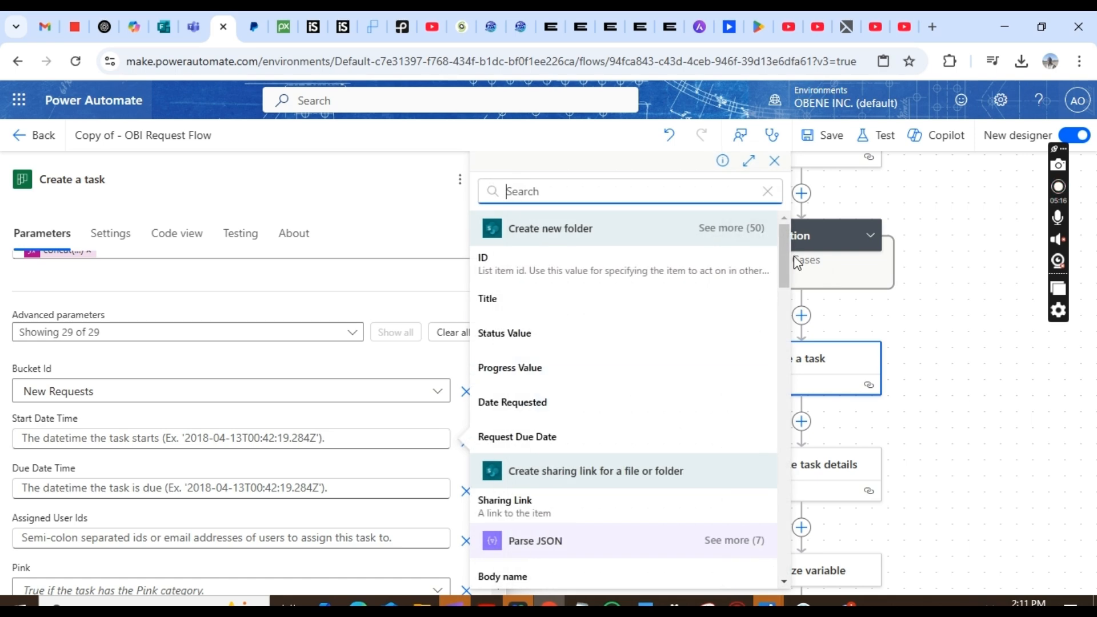
drag(786, 263, 785, 540)
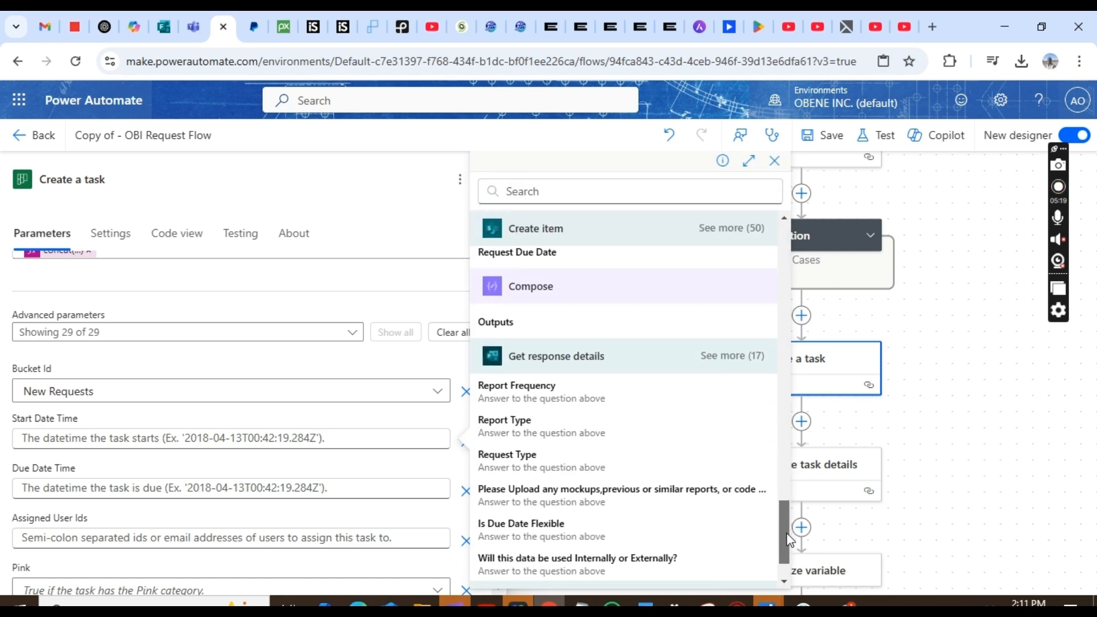
click(736, 357)
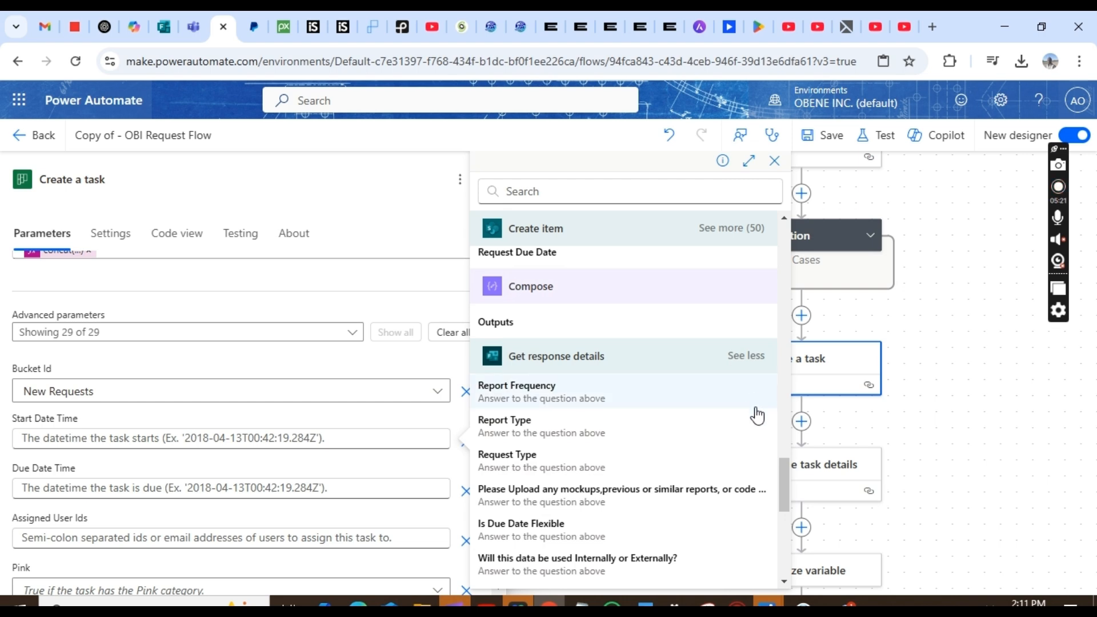
click(786, 582)
drag(786, 582, 786, 582)
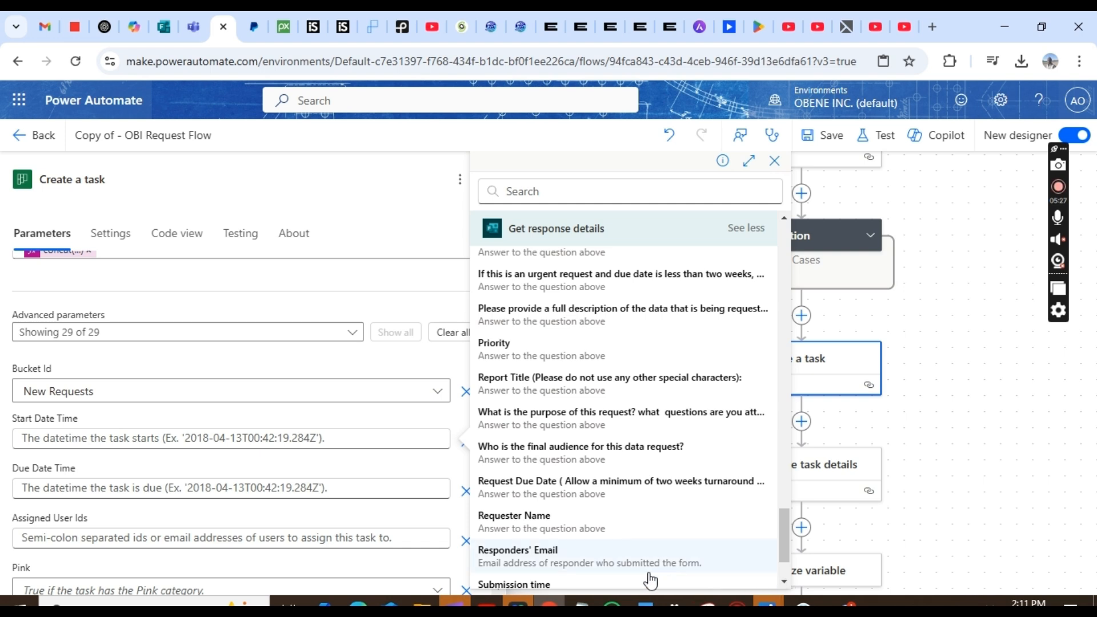
click(548, 584)
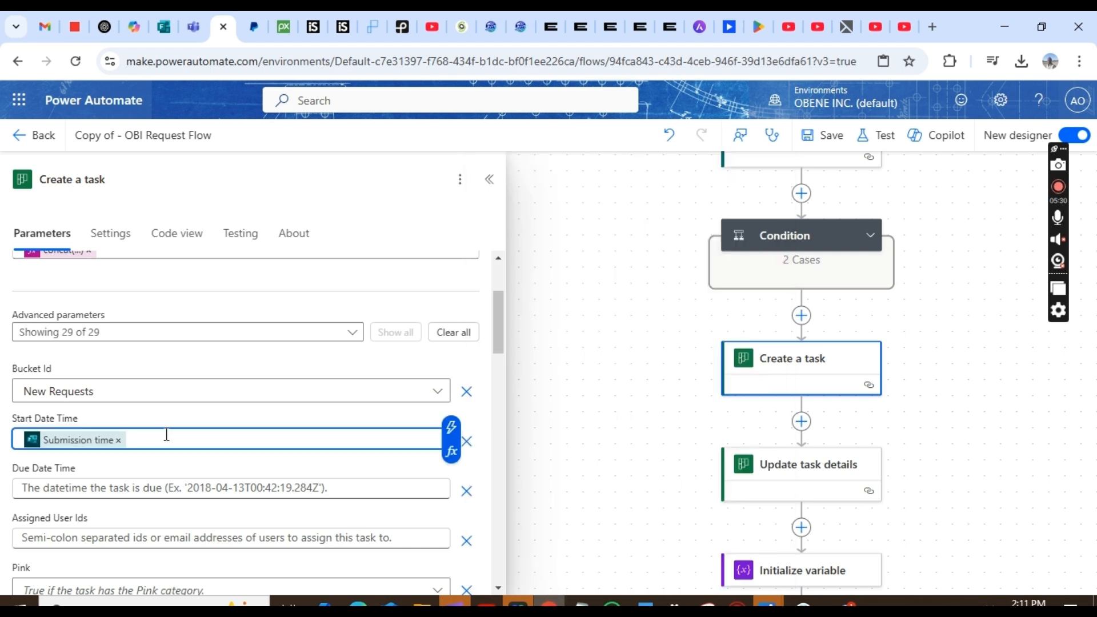
- Fill Due Date Time with the Add to time action's Calculated time output
click(104, 487)
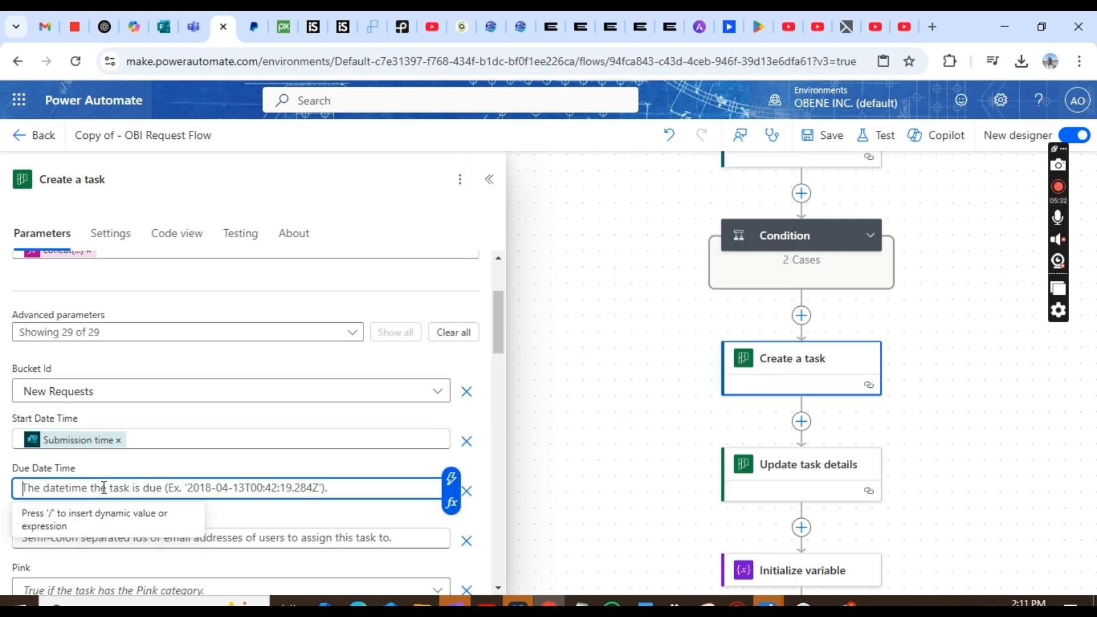
click(450, 480)
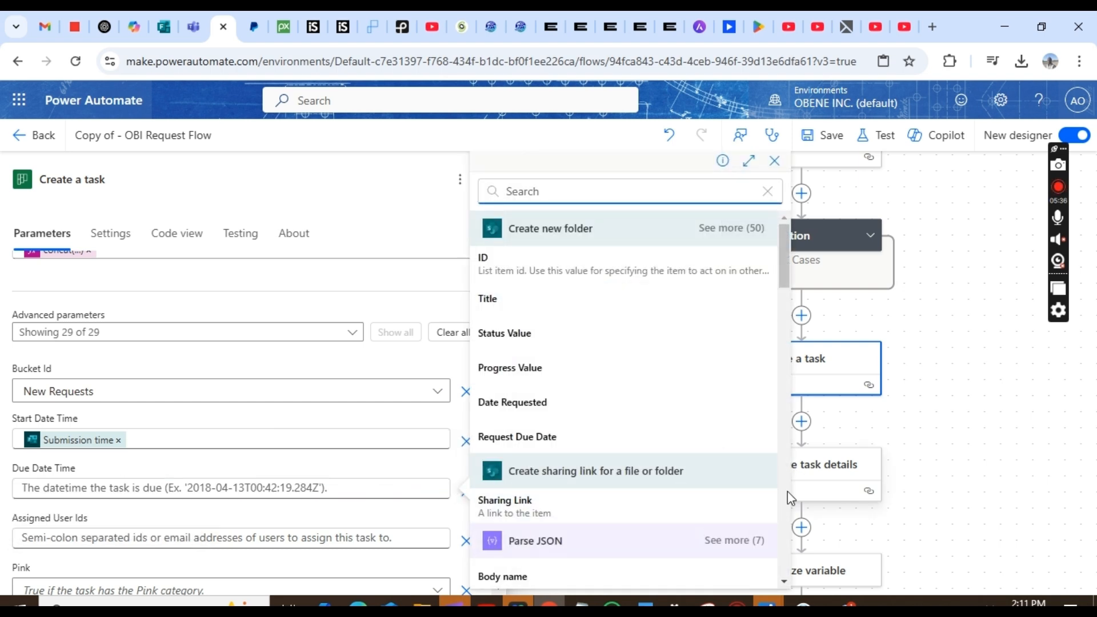
click(785, 582)
click(785, 583)
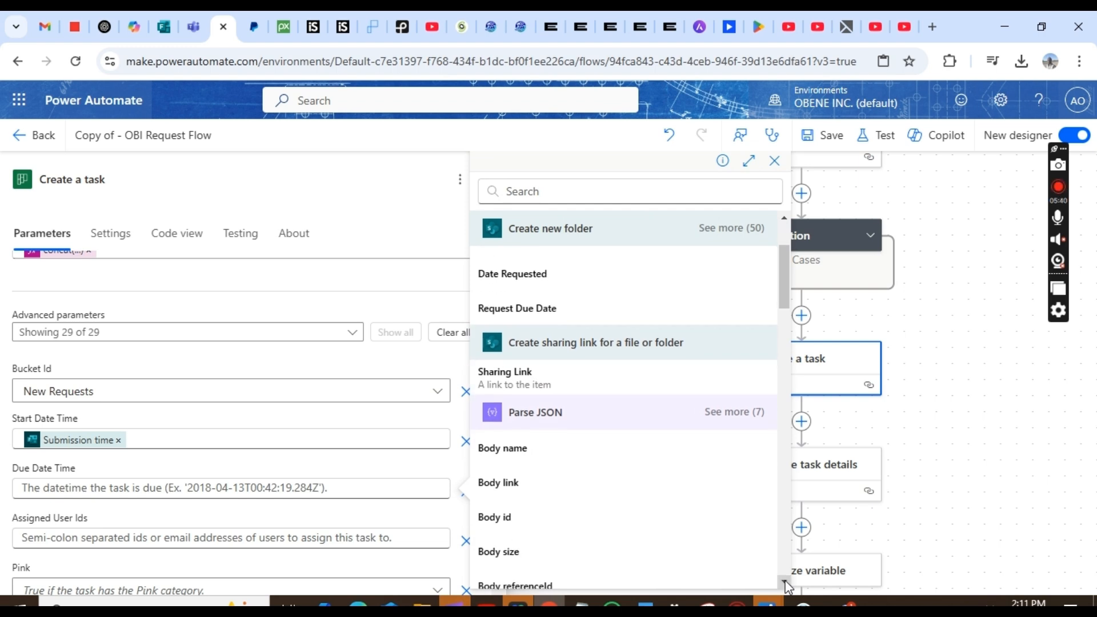
click(786, 583)
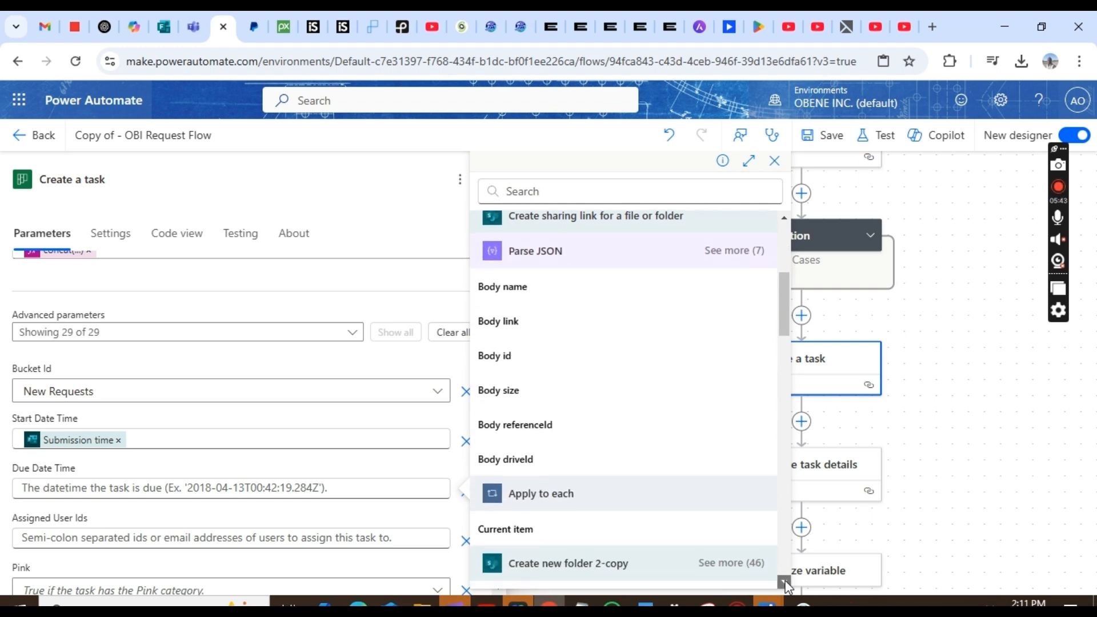
click(786, 583)
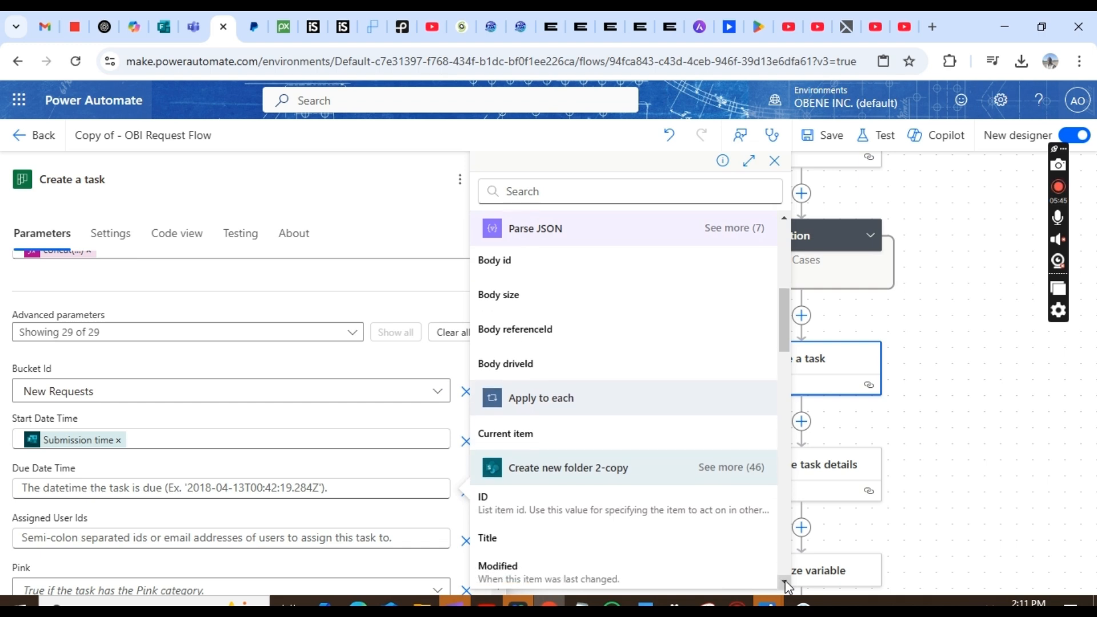
click(786, 583)
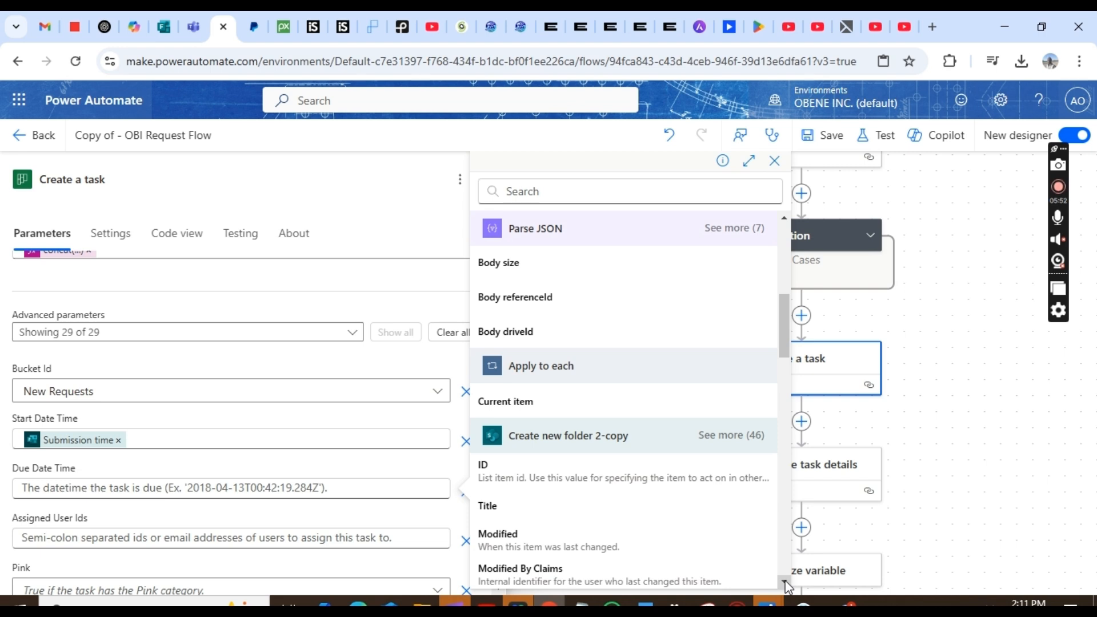
click(786, 583)
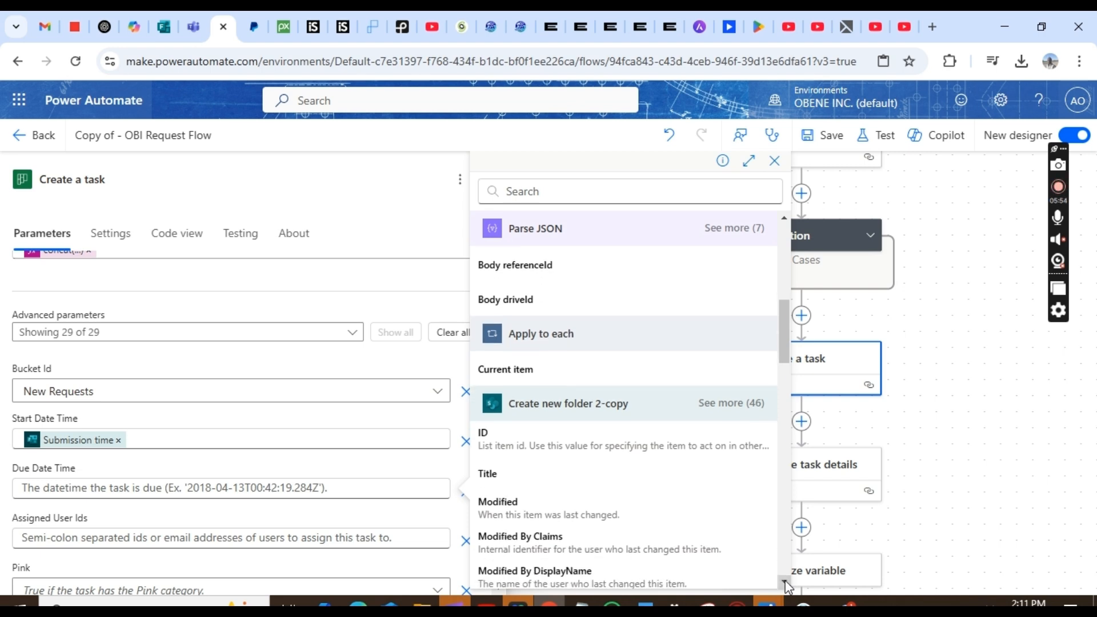
scroll(786, 583, down, 5)
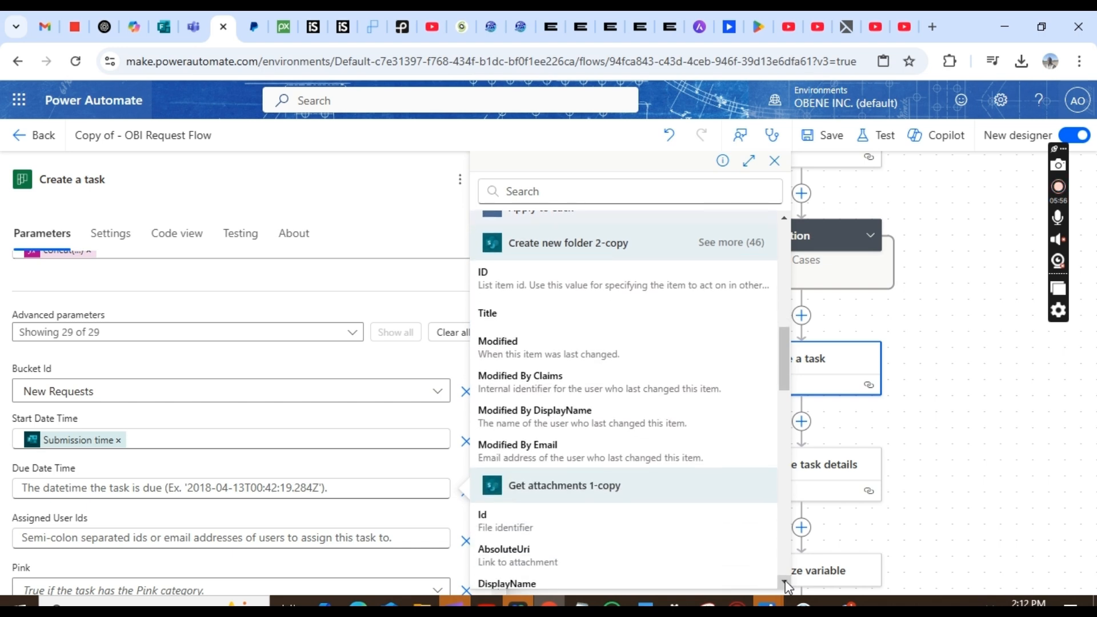
scroll(786, 585, down, 8)
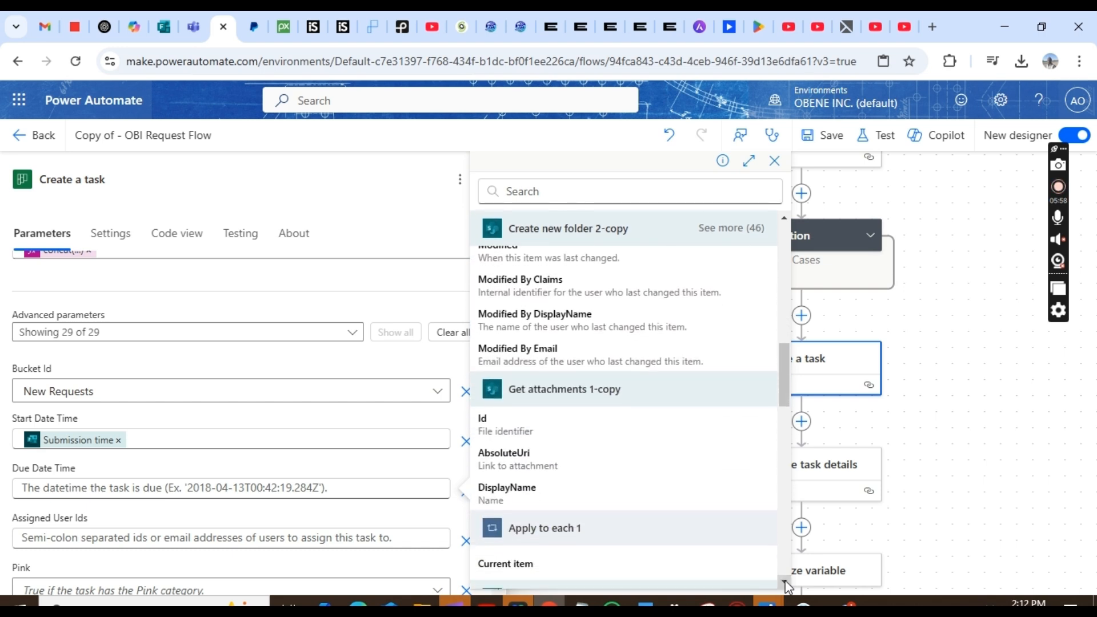
scroll(786, 585, down, 7)
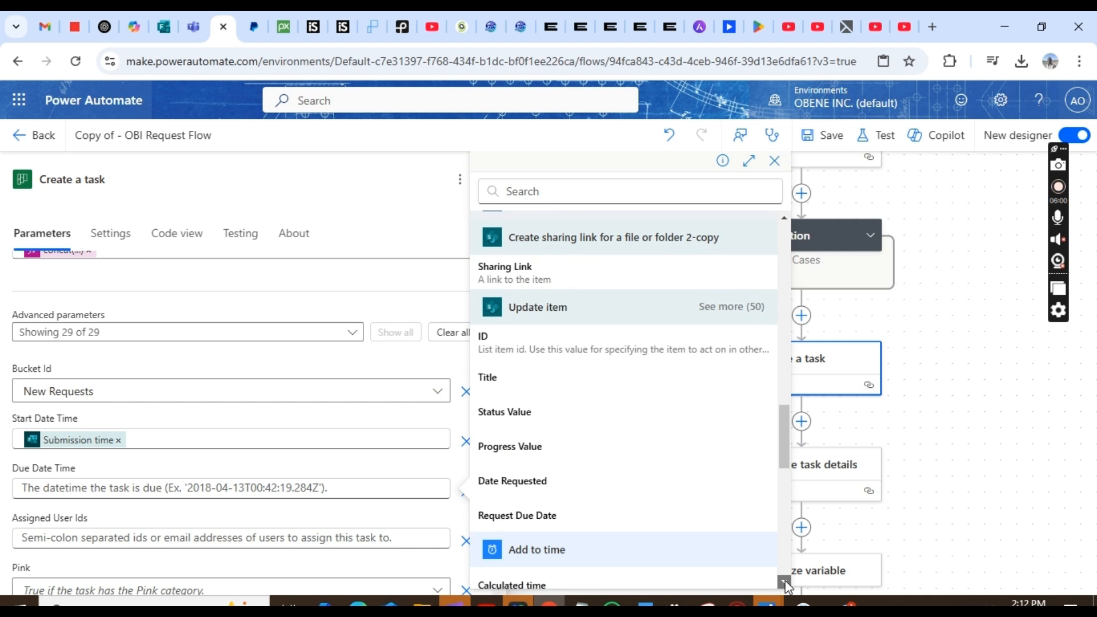
scroll(787, 587, down, 2)
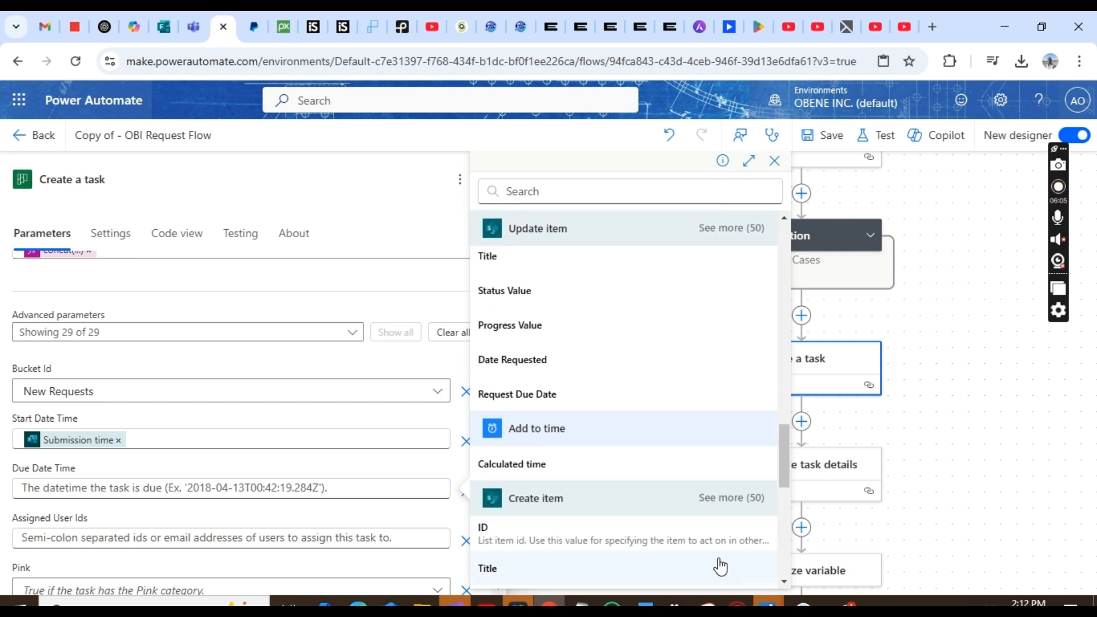
click(537, 472)
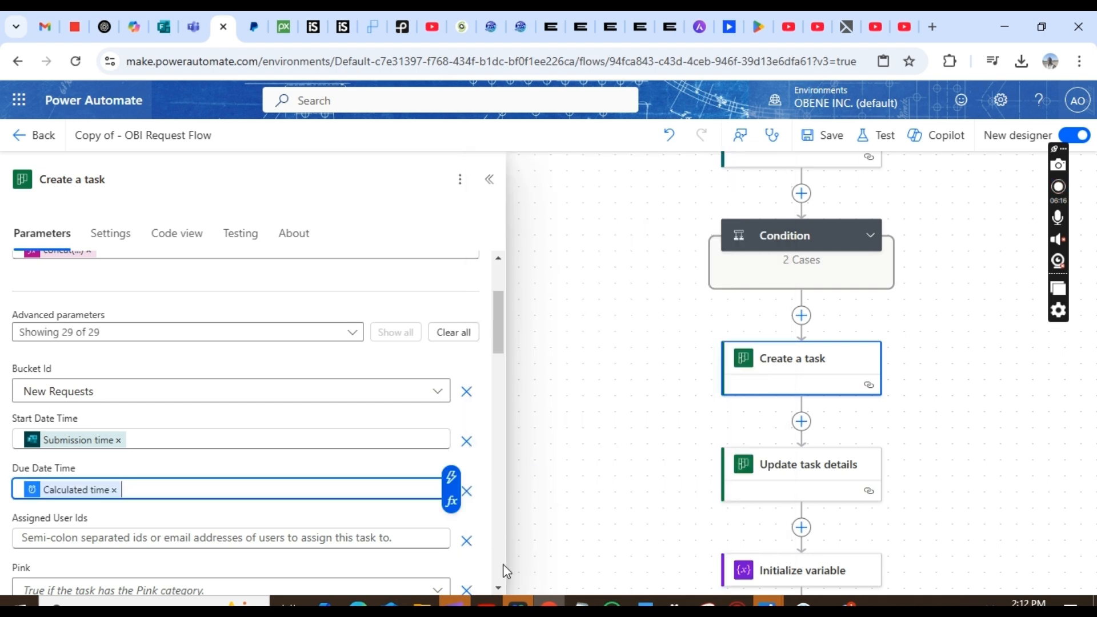
scroll(499, 587, down, 5)
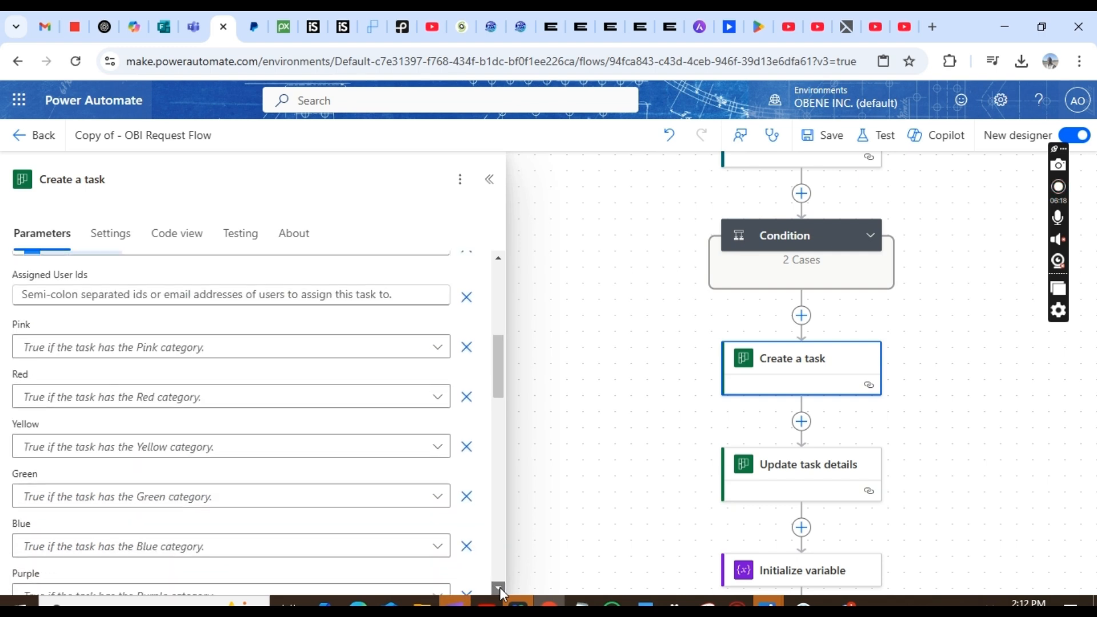
drag(497, 366, 543, 164)
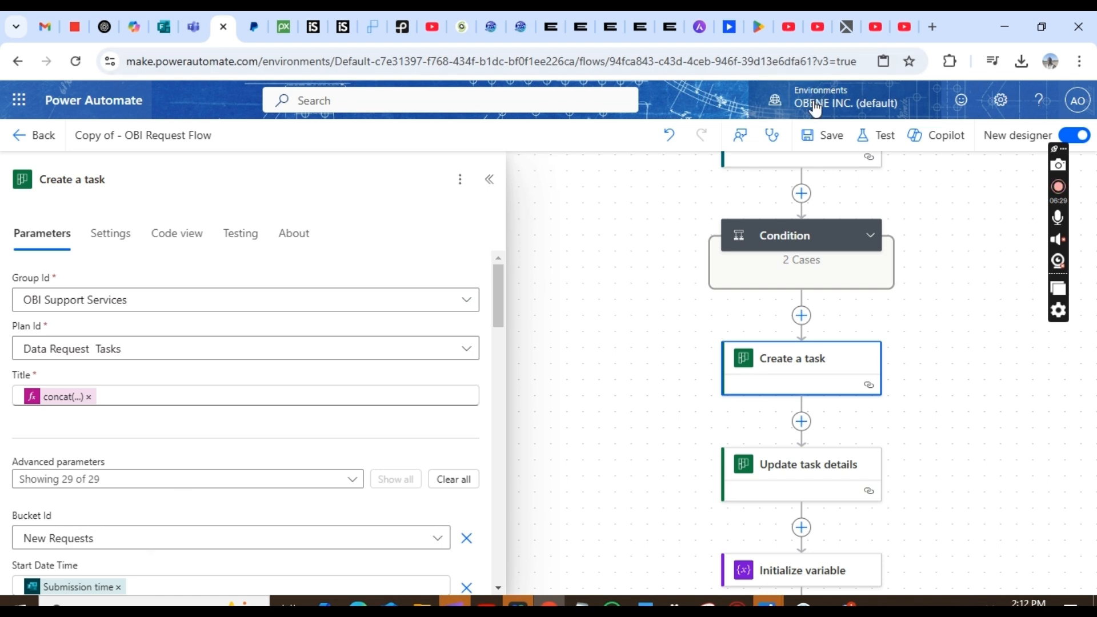
click(831, 142)
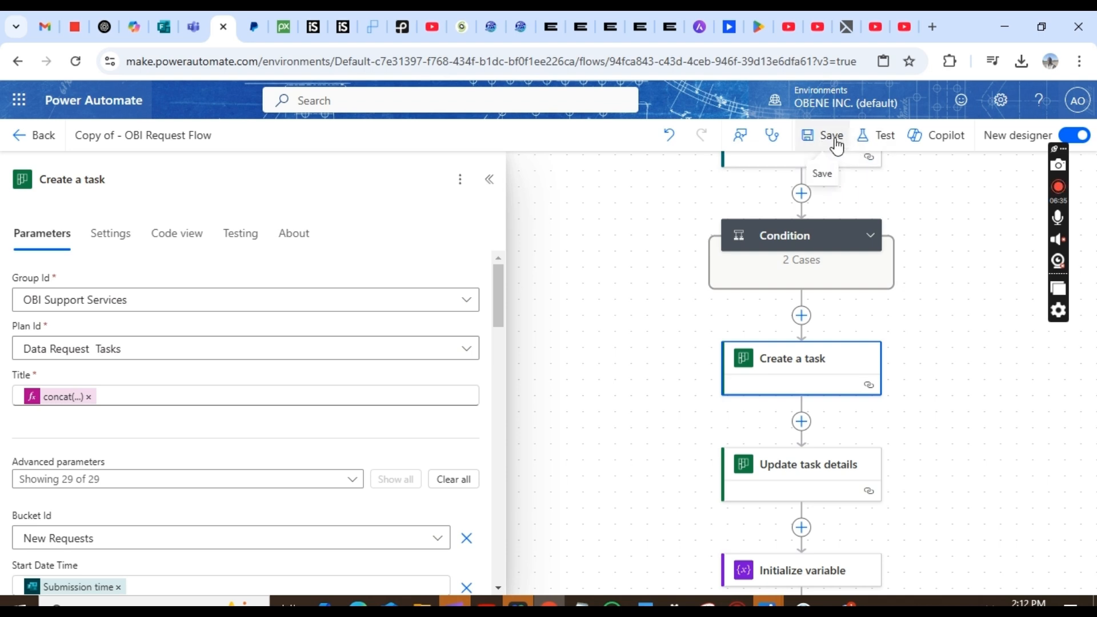
- Set Update task details' Task Id to the Create a task Id output and save the flow
click(835, 143)
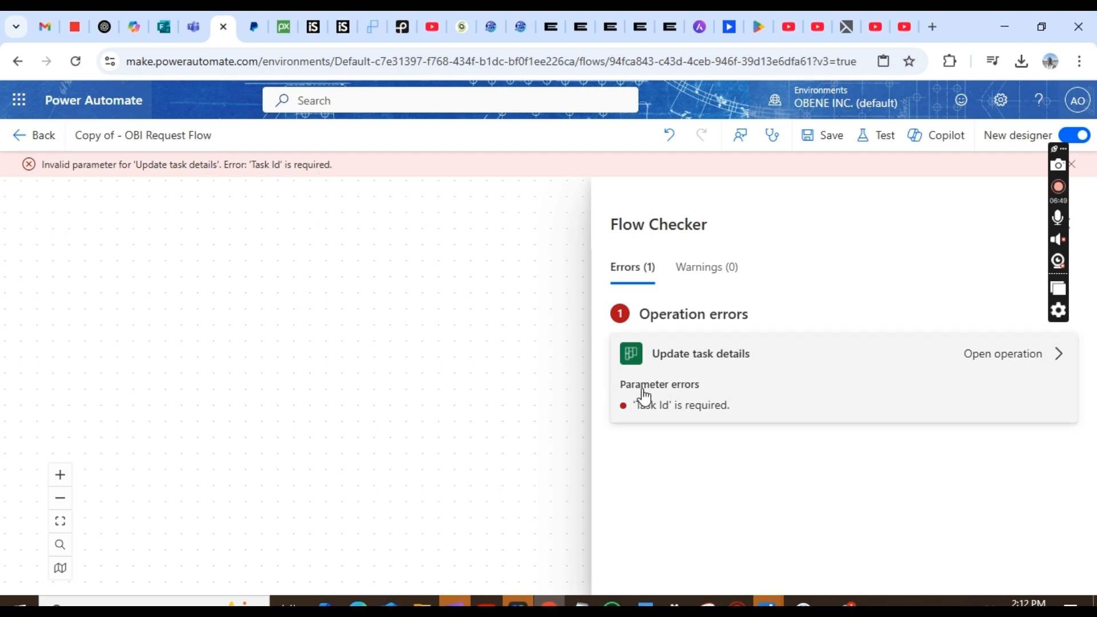
click(661, 388)
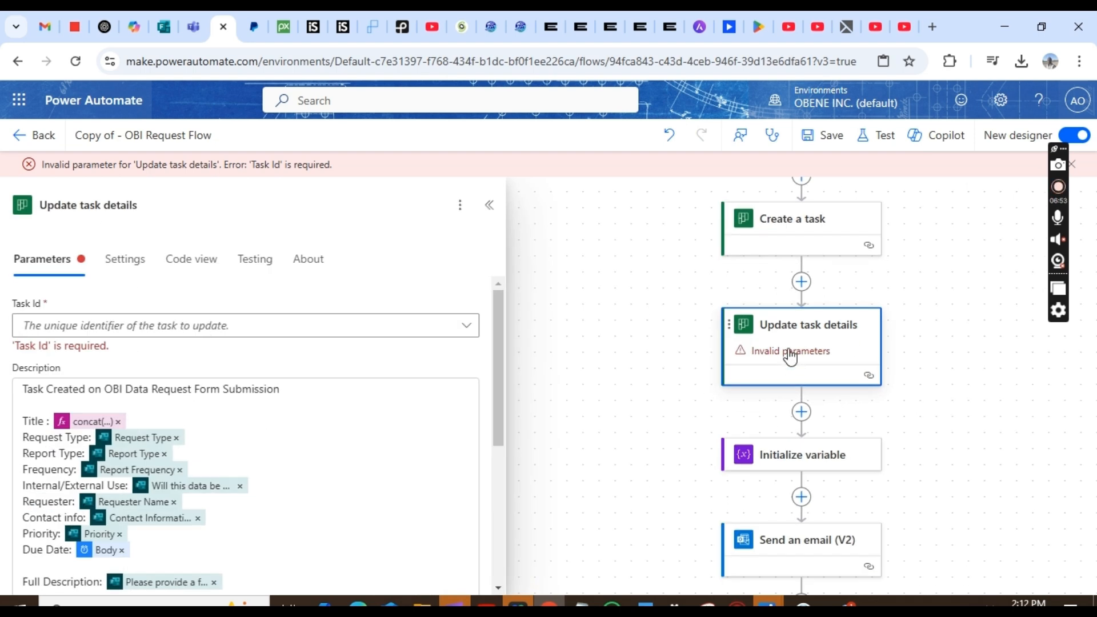
click(393, 327)
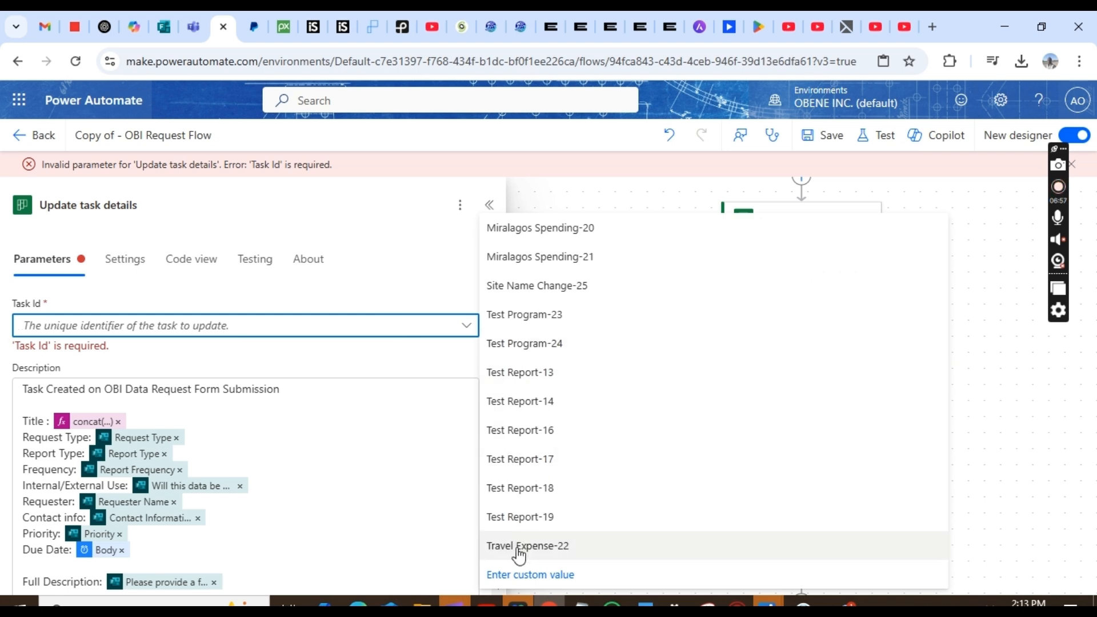
click(516, 575)
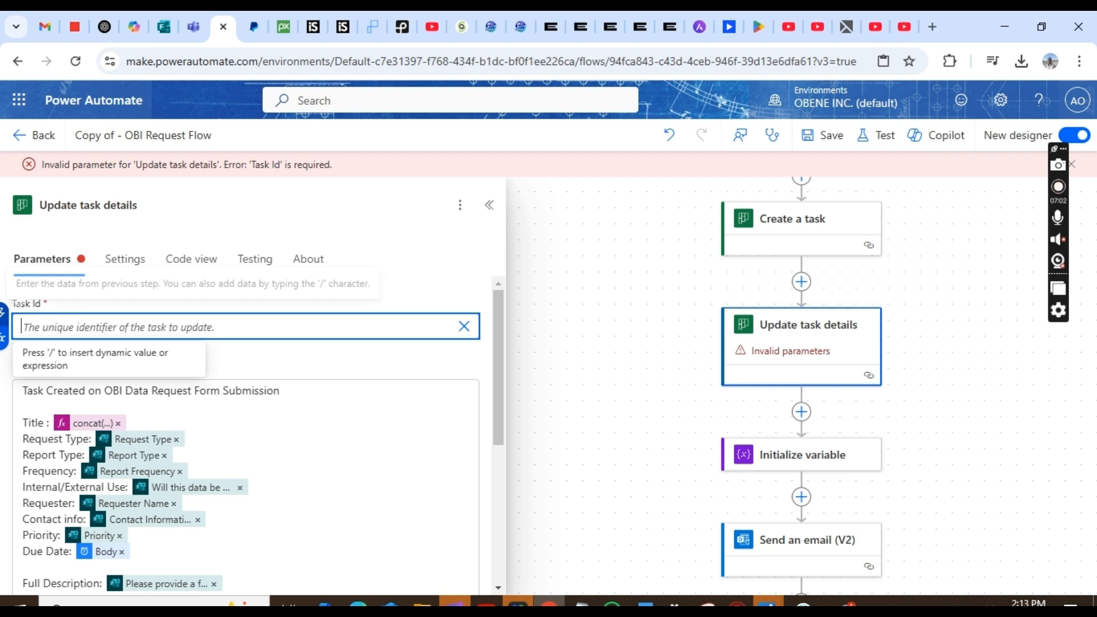
click(4, 314)
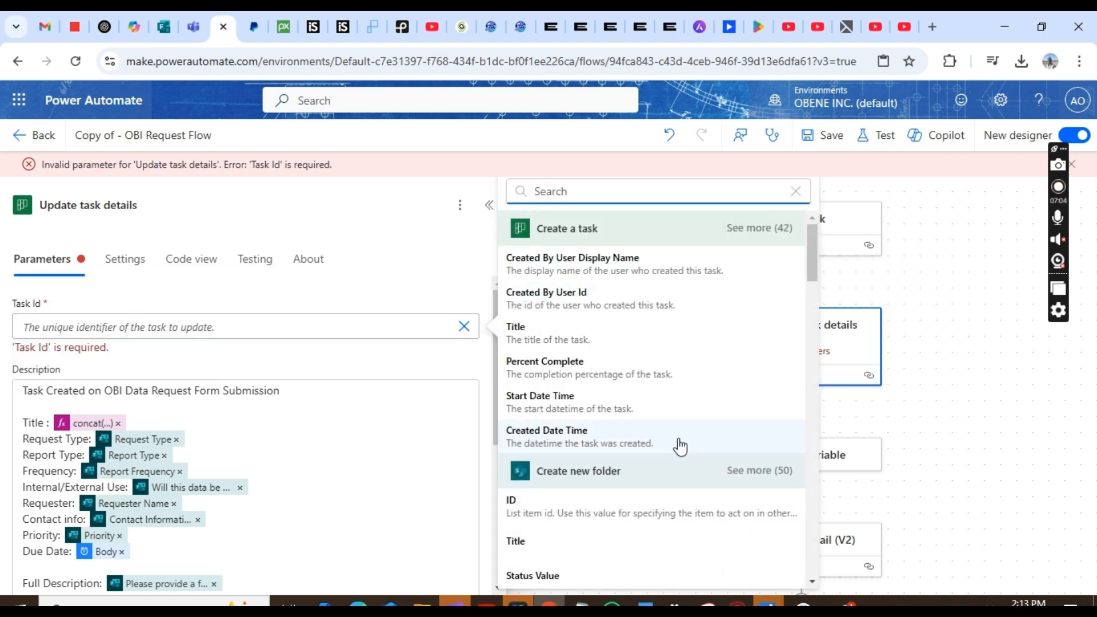
click(768, 228)
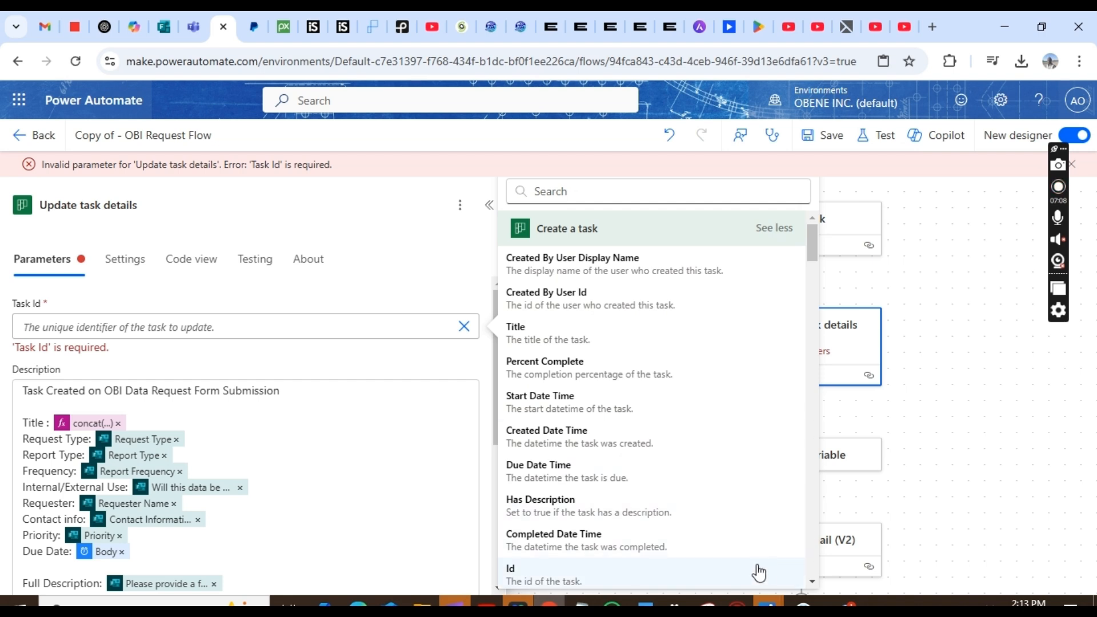
click(555, 577)
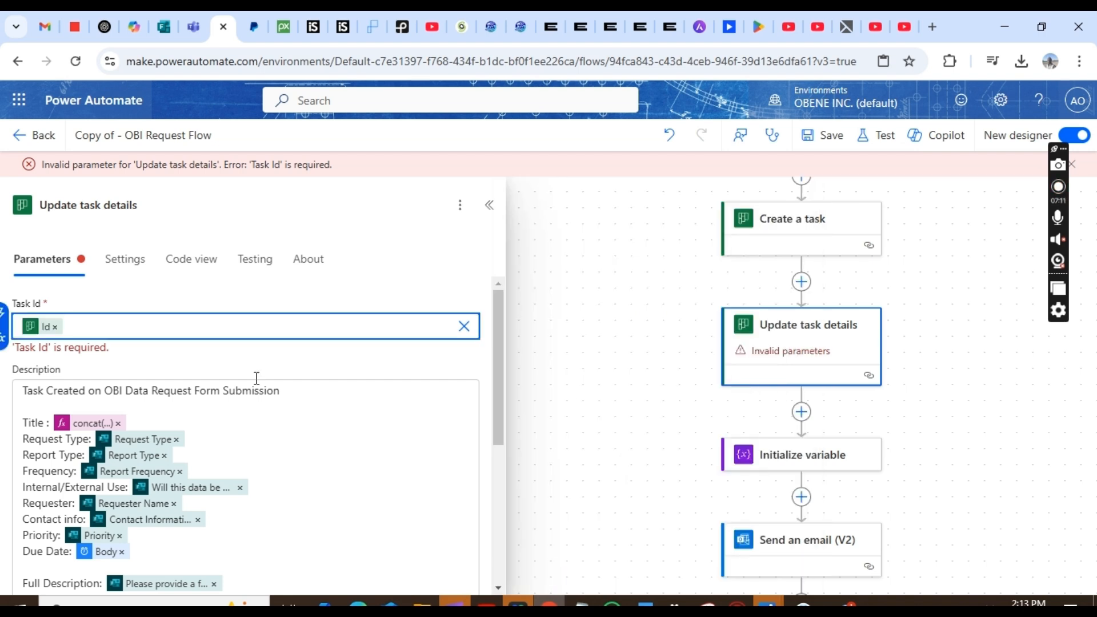
click(822, 138)
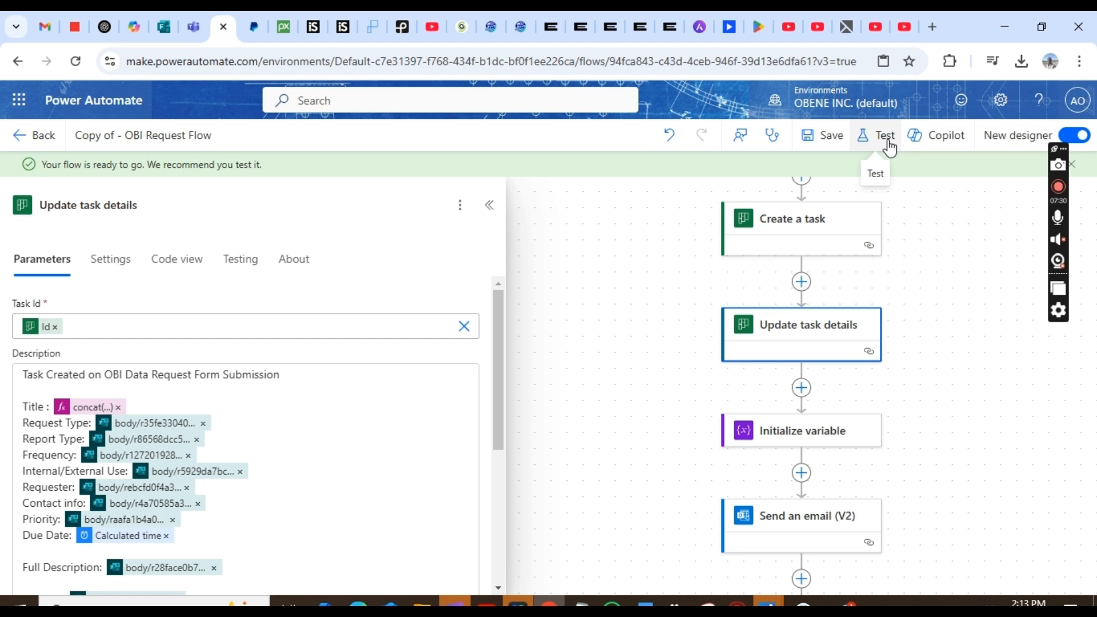
- Try testing with a recently used succeeded trigger run, then cancel that test setup
click(885, 143)
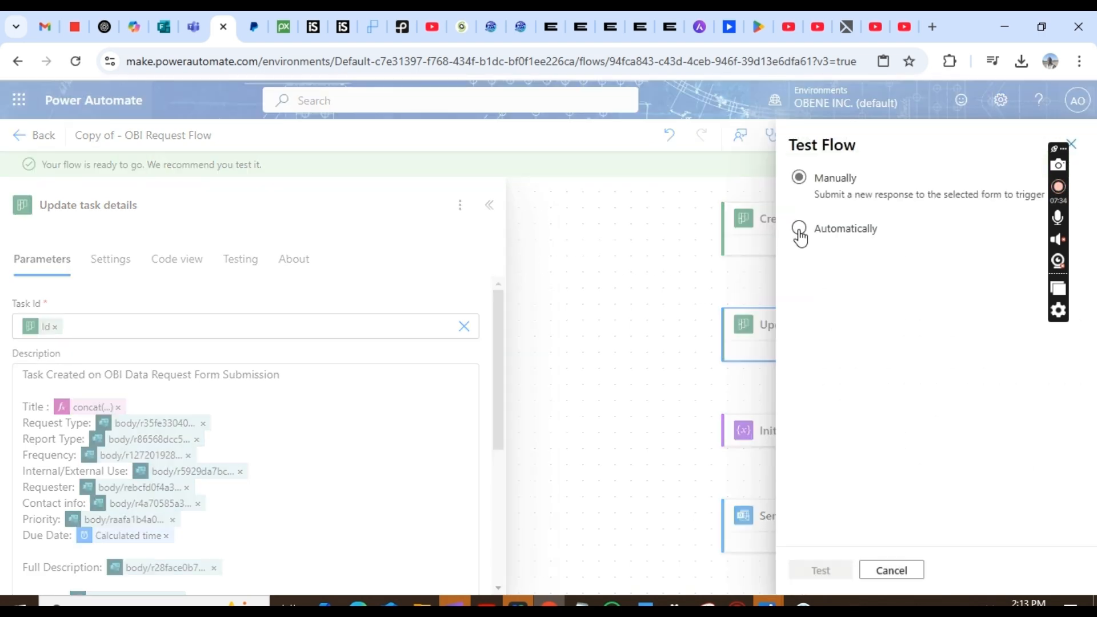
click(799, 228)
click(828, 260)
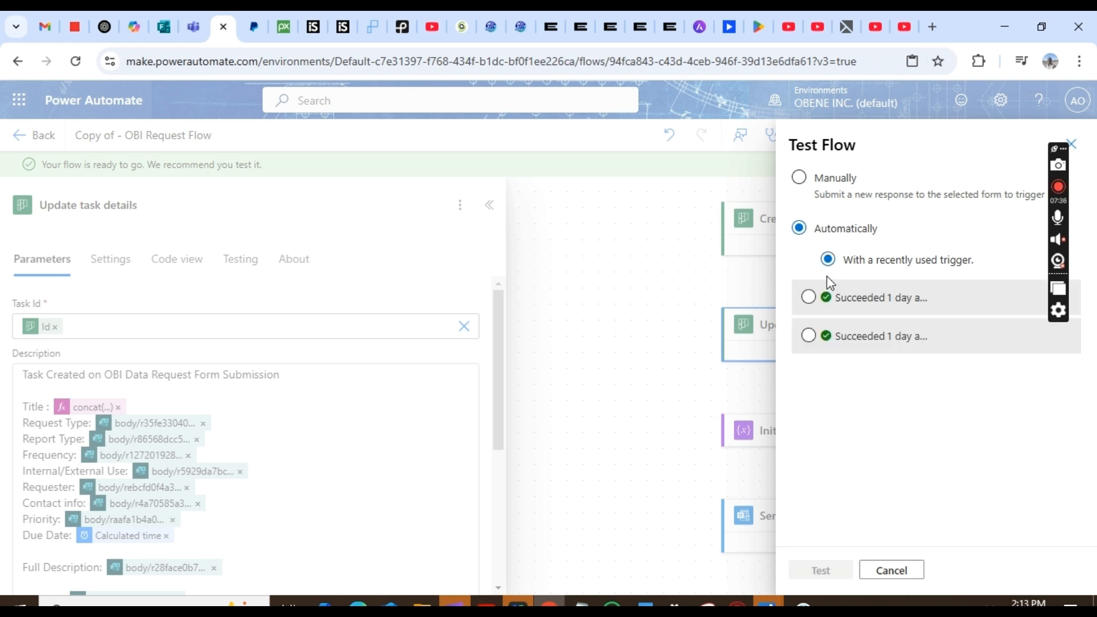
click(809, 297)
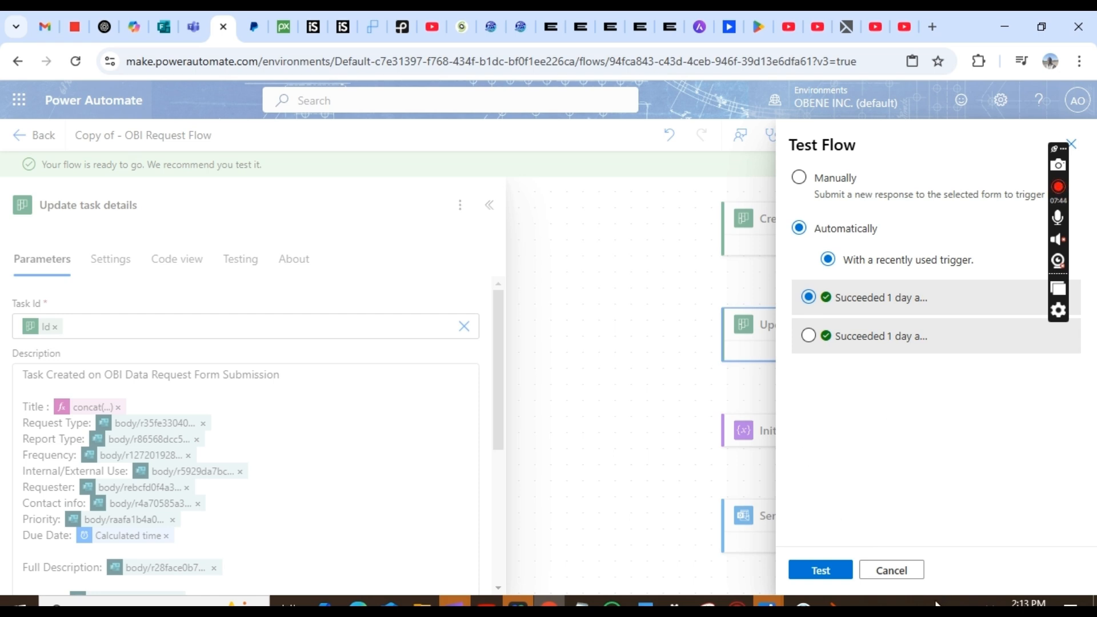
click(892, 571)
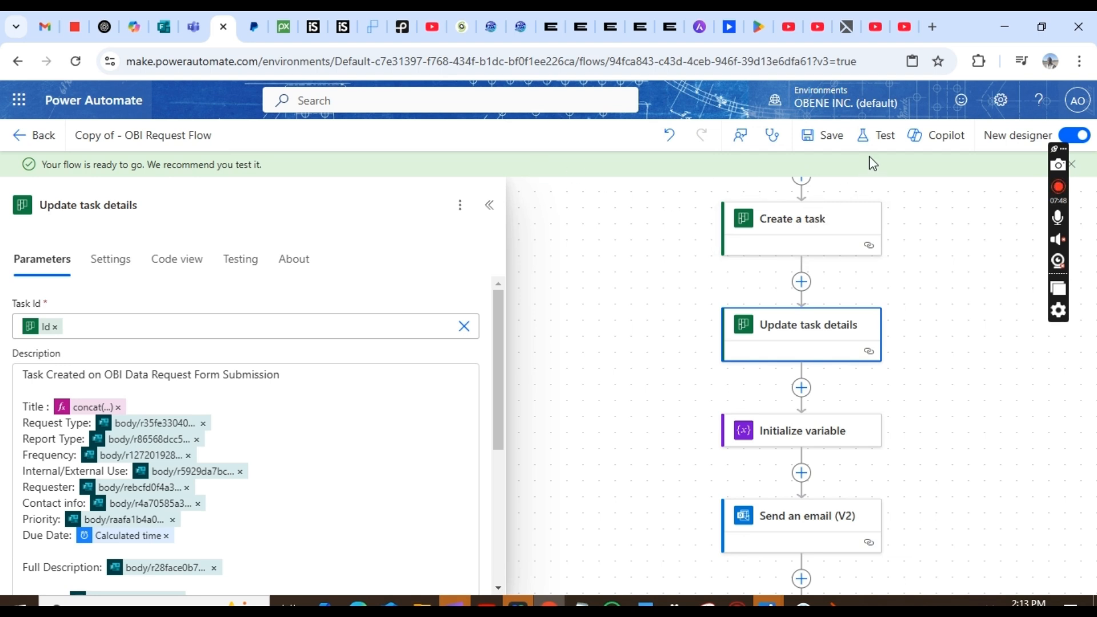
- Start a manual test run of the flow and bring up the Obene Inc Request Form
click(879, 144)
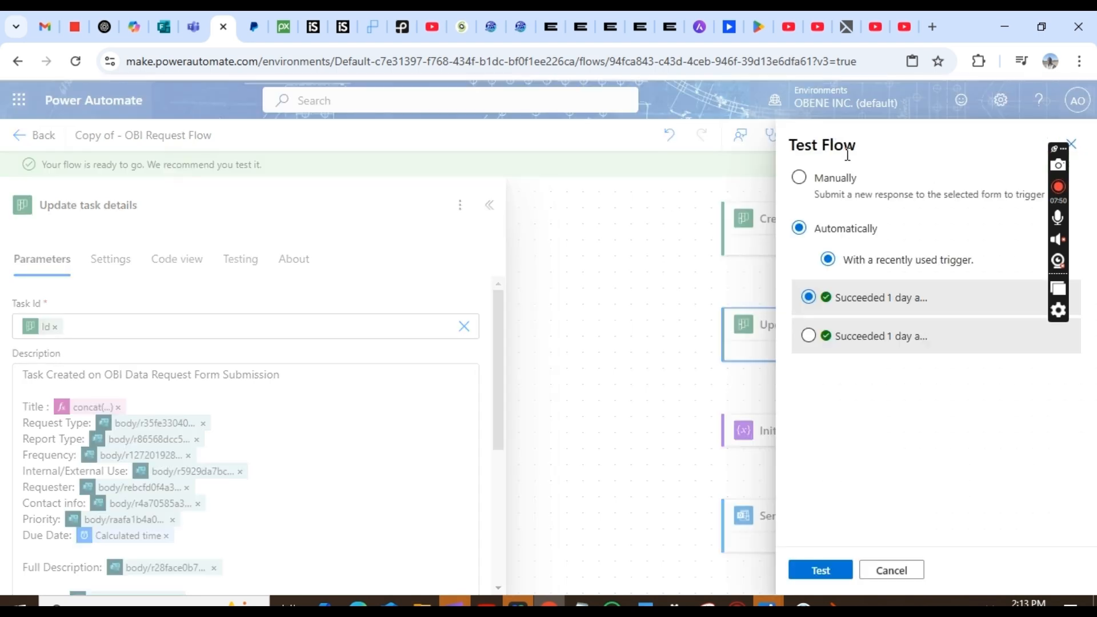
click(799, 178)
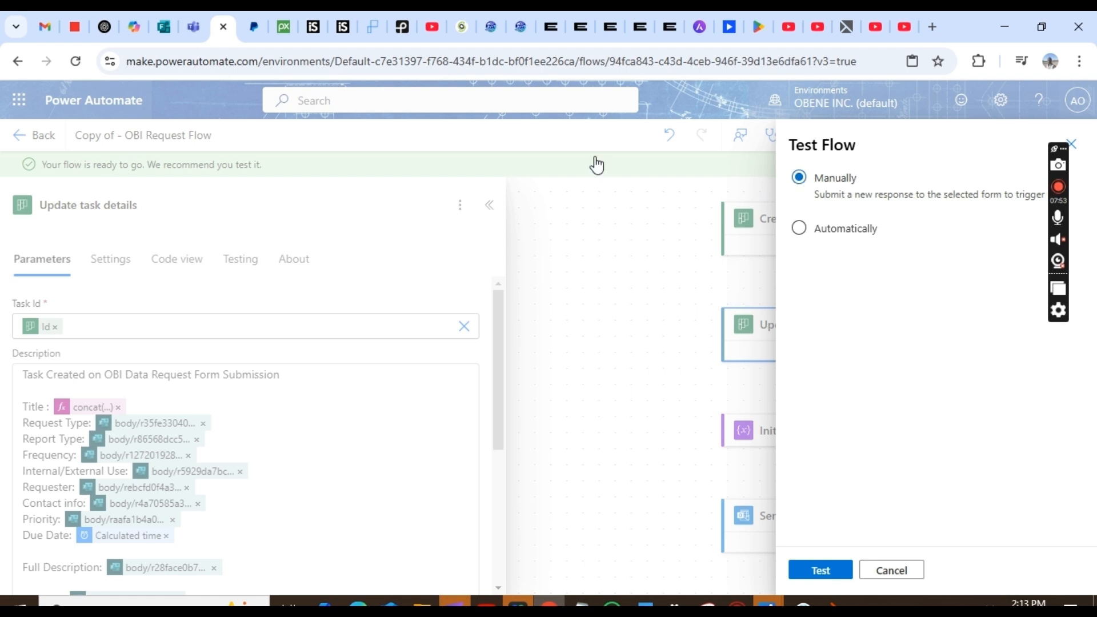
click(165, 28)
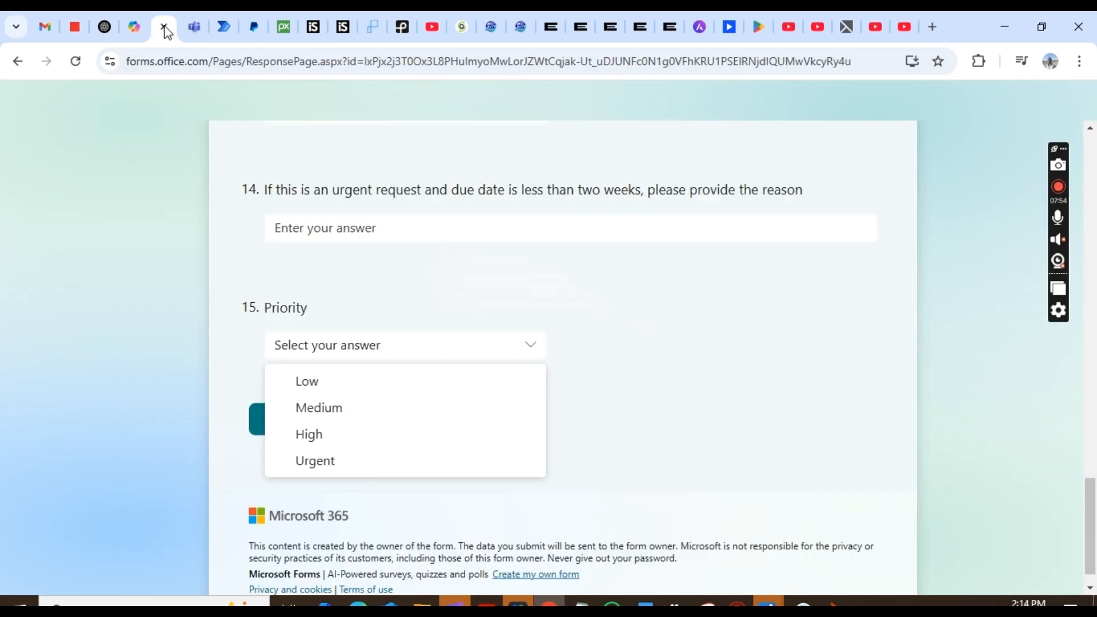
click(222, 29)
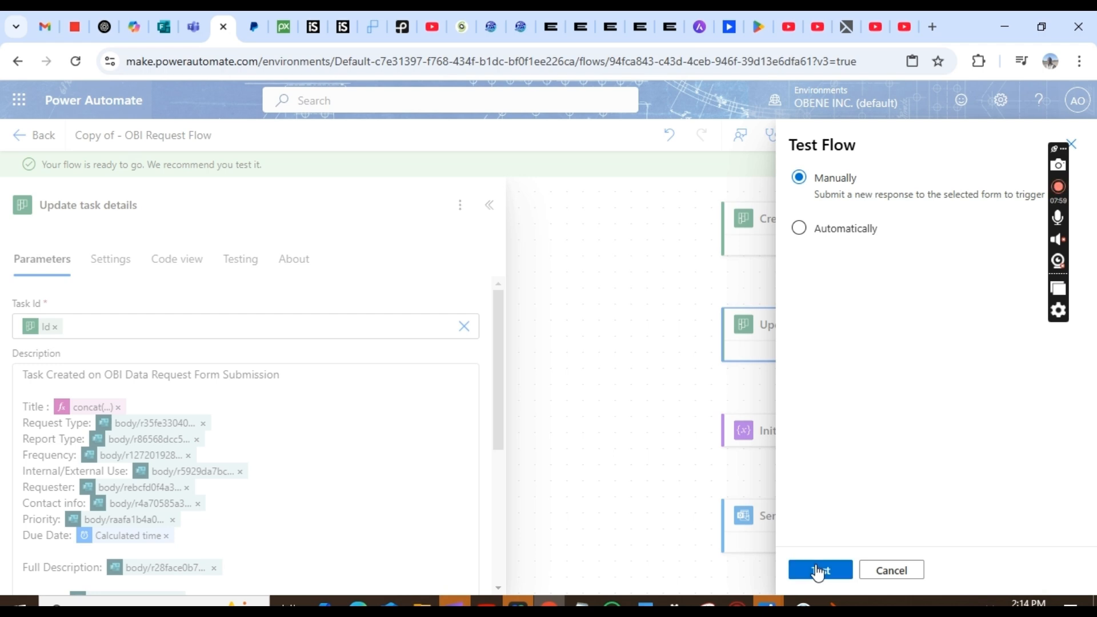
click(818, 572)
click(165, 28)
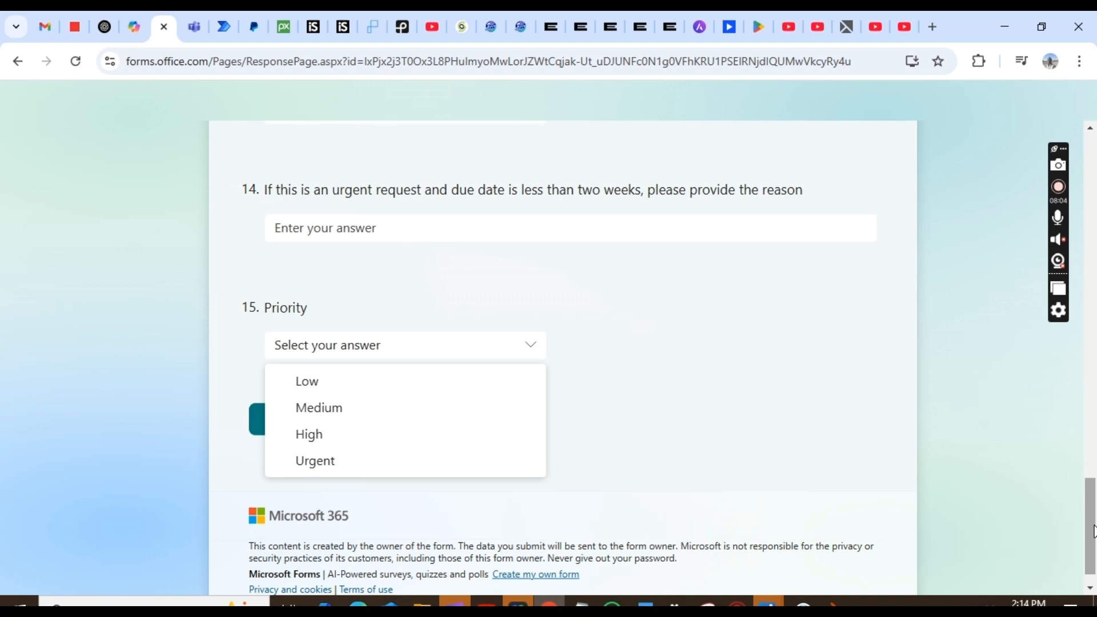
drag(1091, 531, 1092, 183)
- Enter the requester's name and contact e-mail address in the form
click(383, 335)
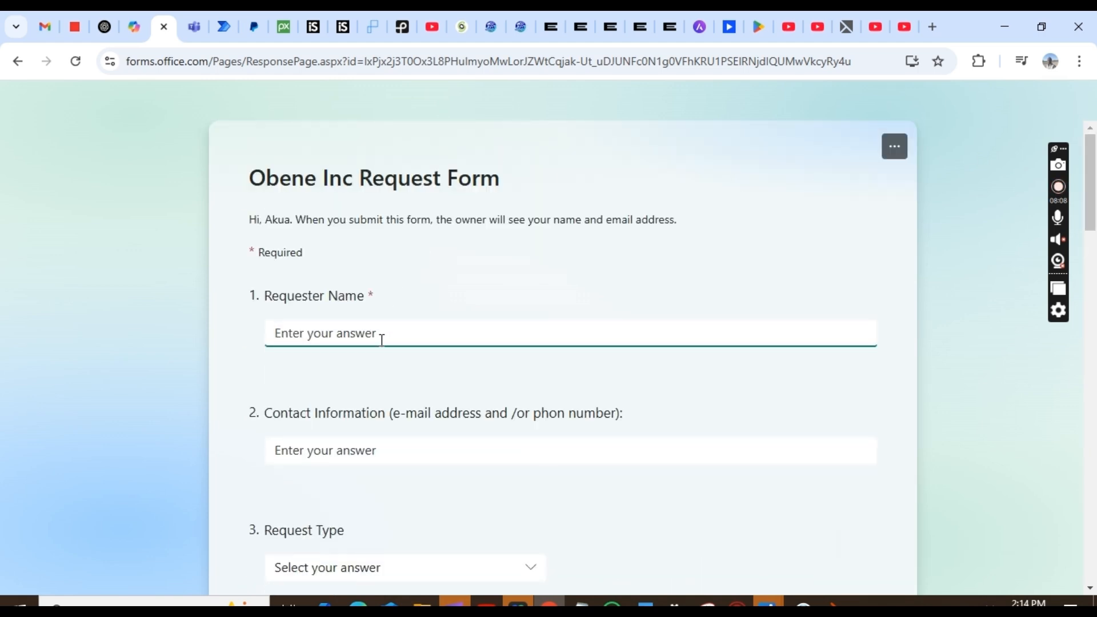
text(d)
key(BackSpace)
text(Kay)
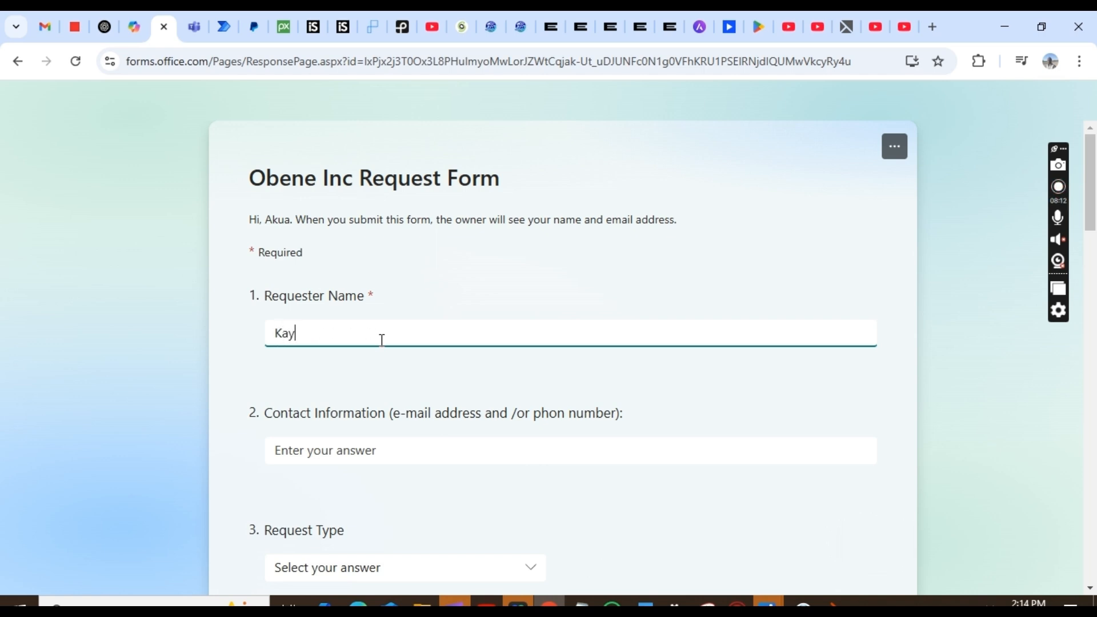
key(Tab)
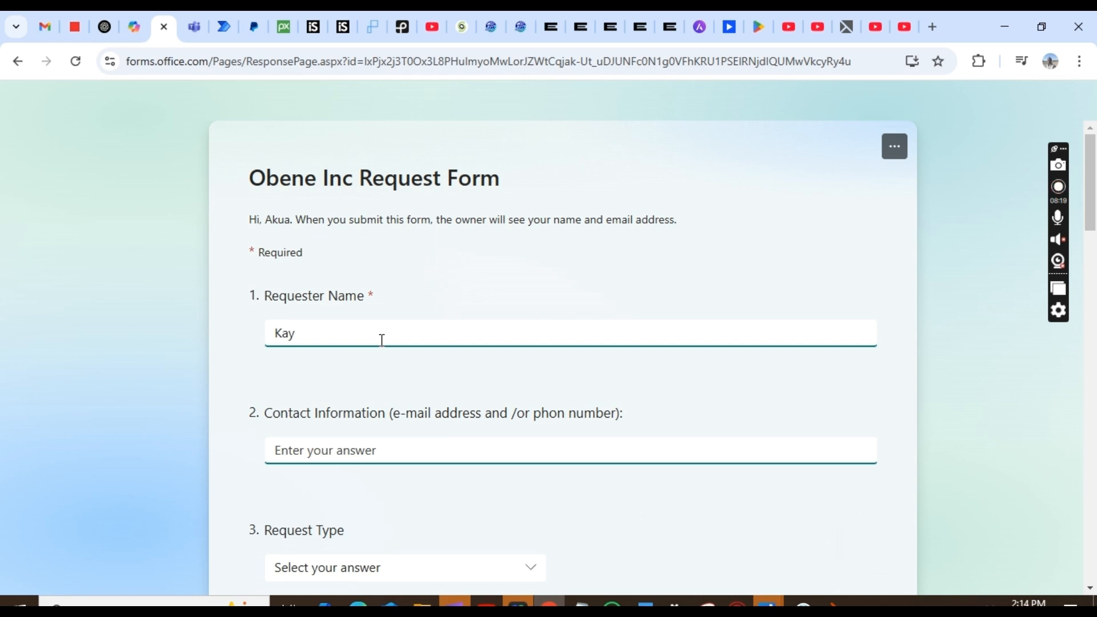
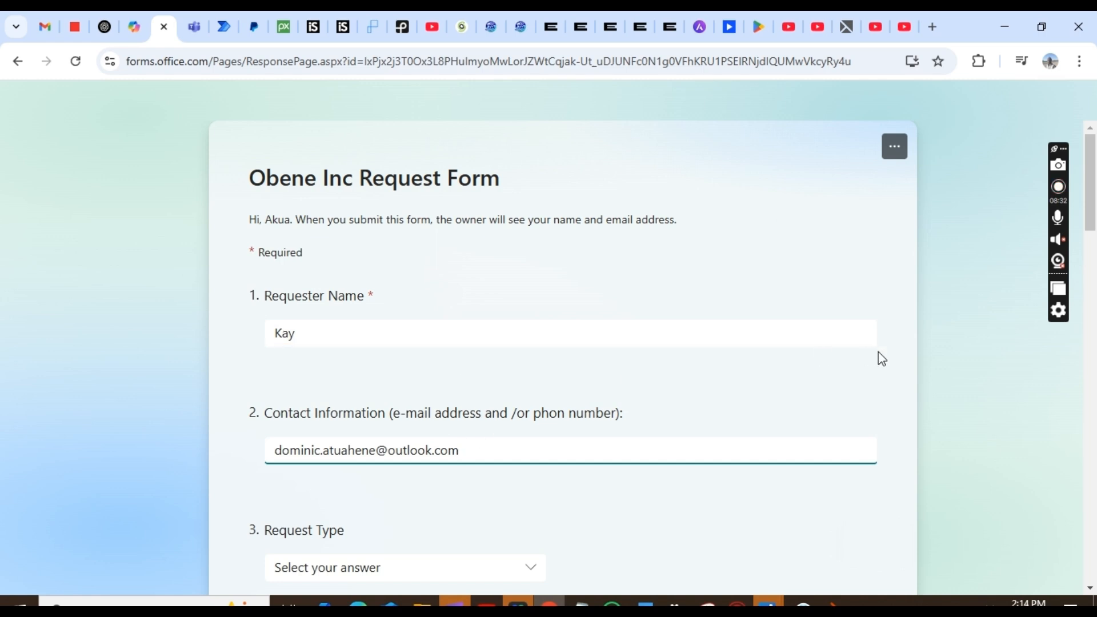
drag(1092, 224, 1093, 268)
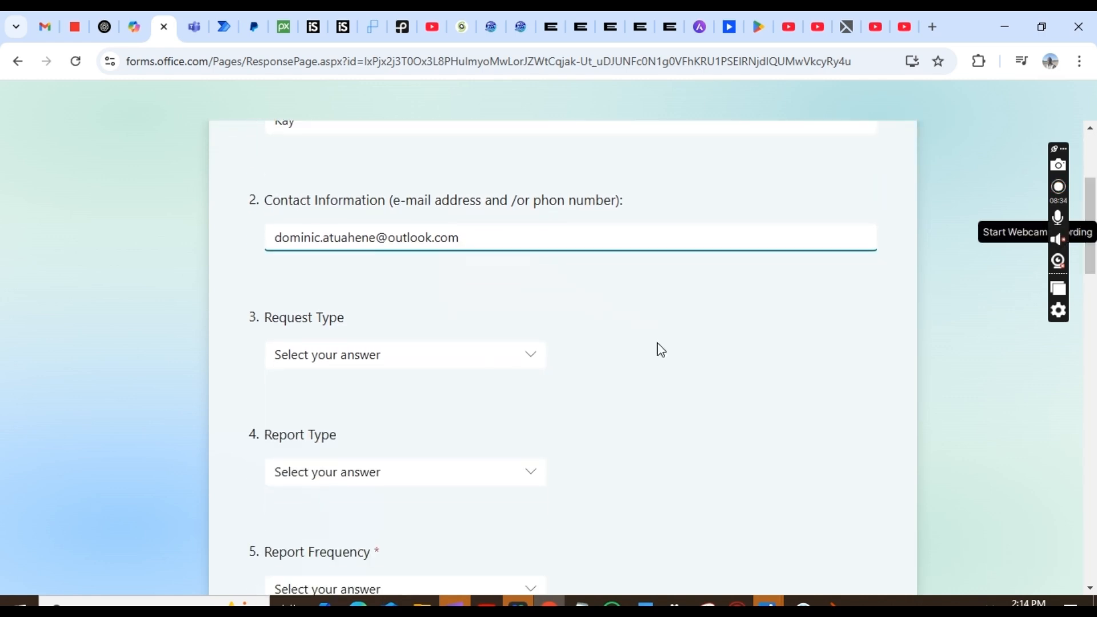
- Choose New Request, Automated and Monthly for request type, report type and frequency
click(463, 355)
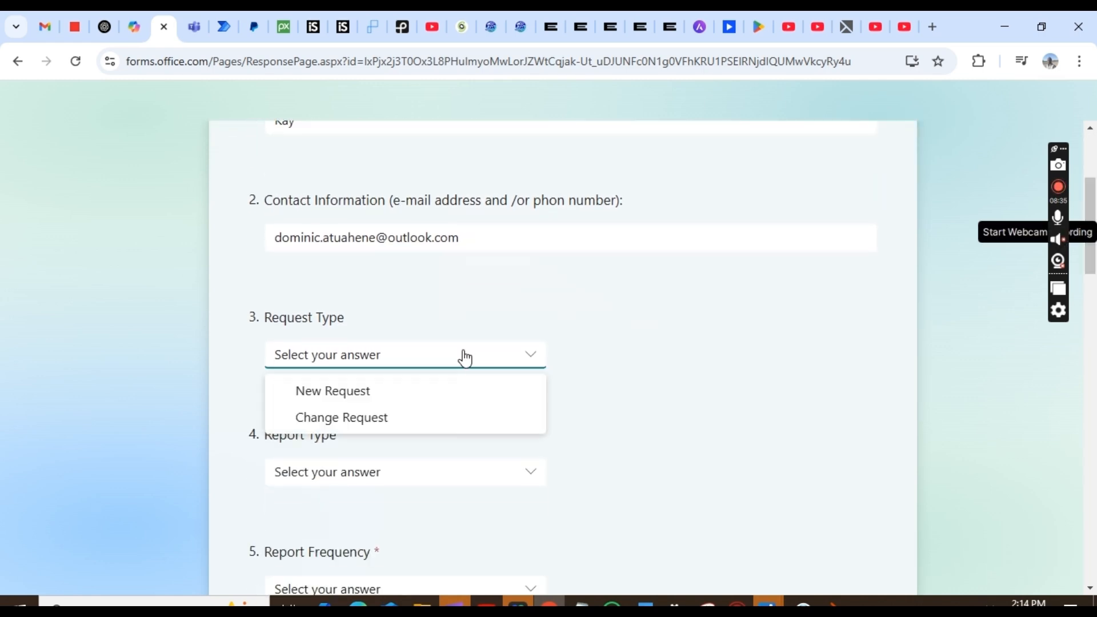
click(368, 400)
click(352, 479)
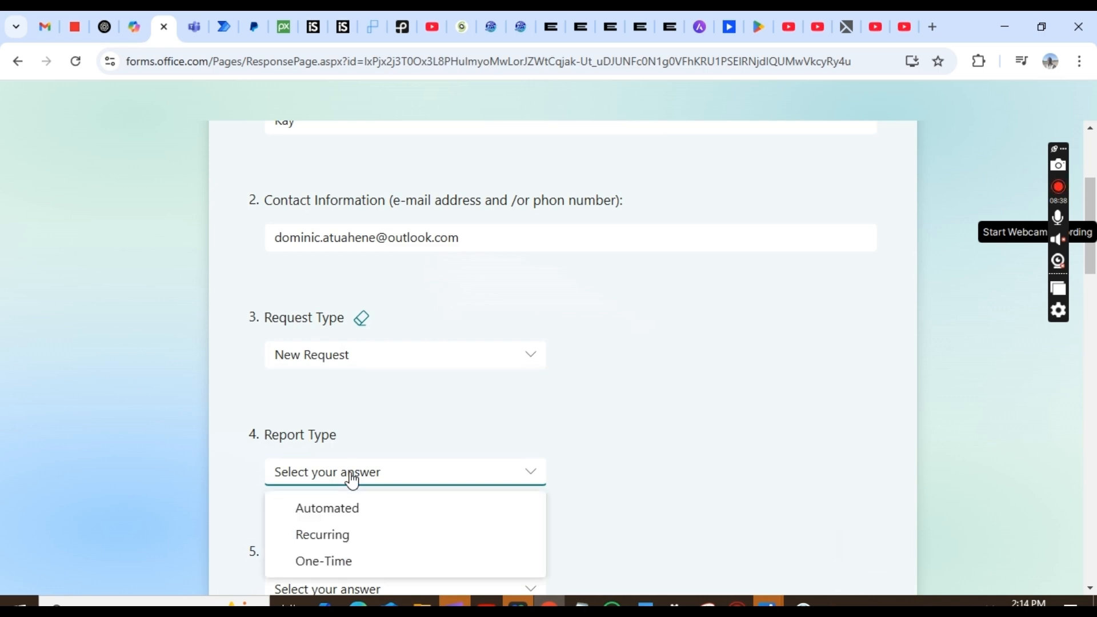
click(343, 509)
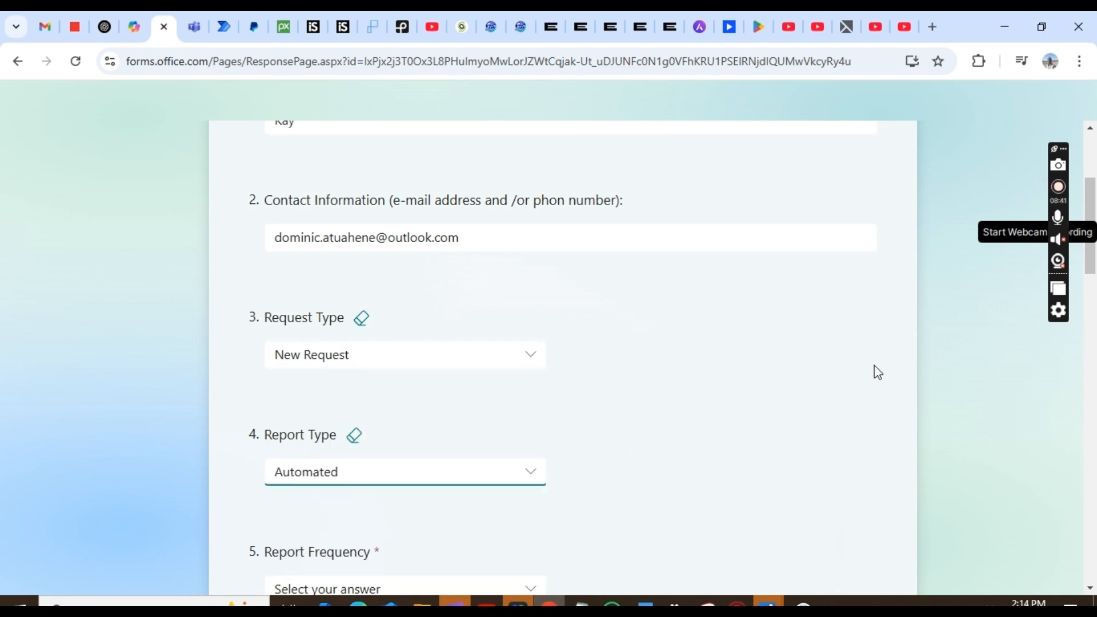
scroll(874, 370, down, 5)
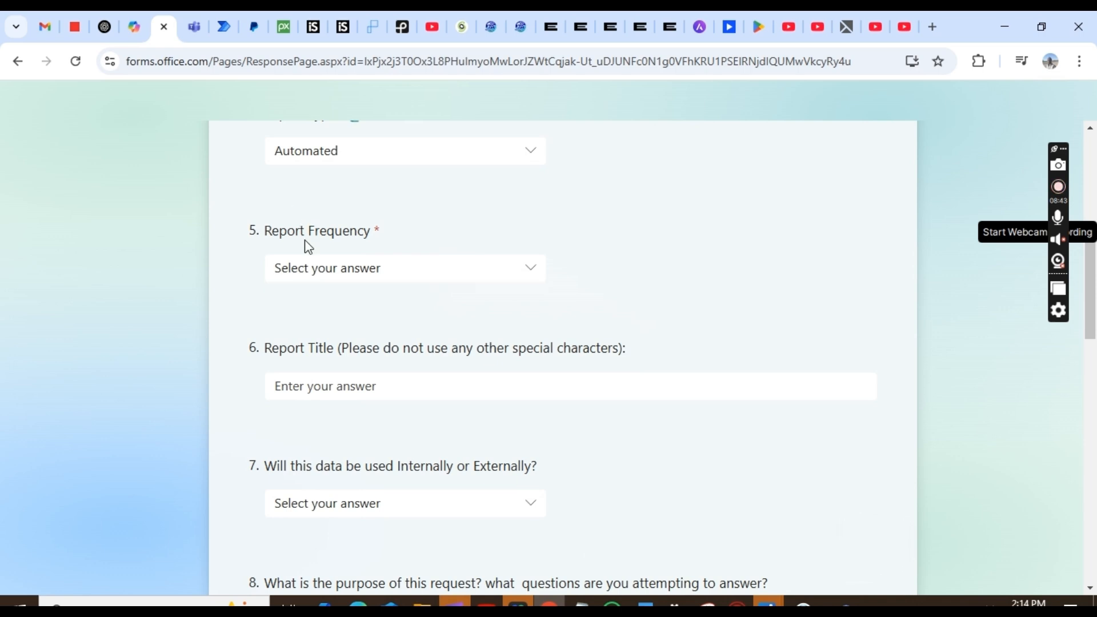
click(317, 277)
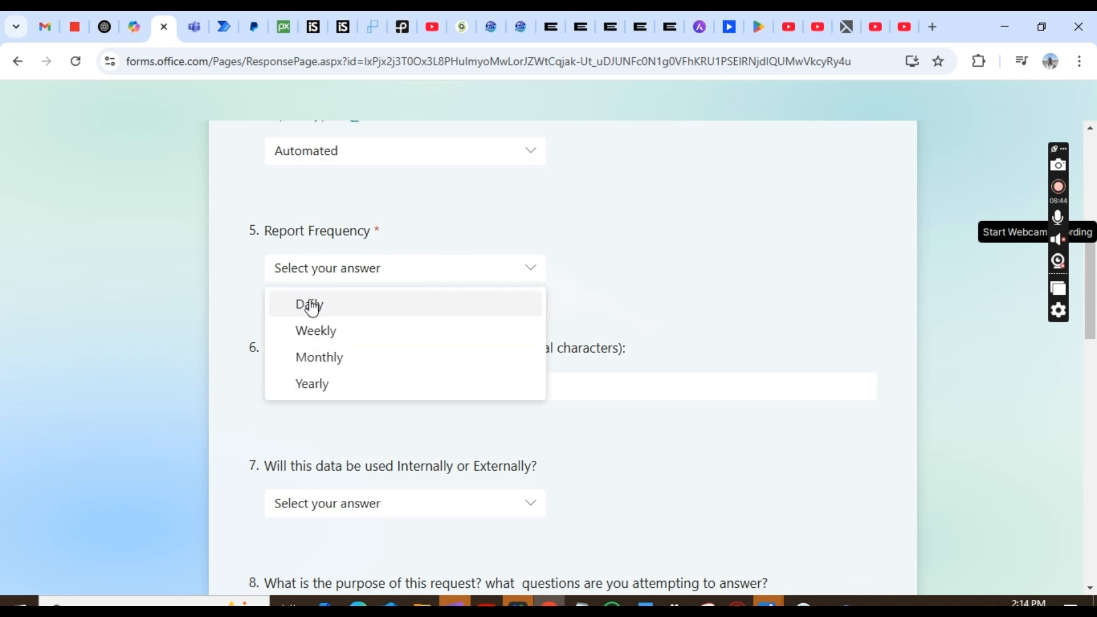
click(316, 358)
- Type 'Task Priority Testing' as the report title
click(349, 384)
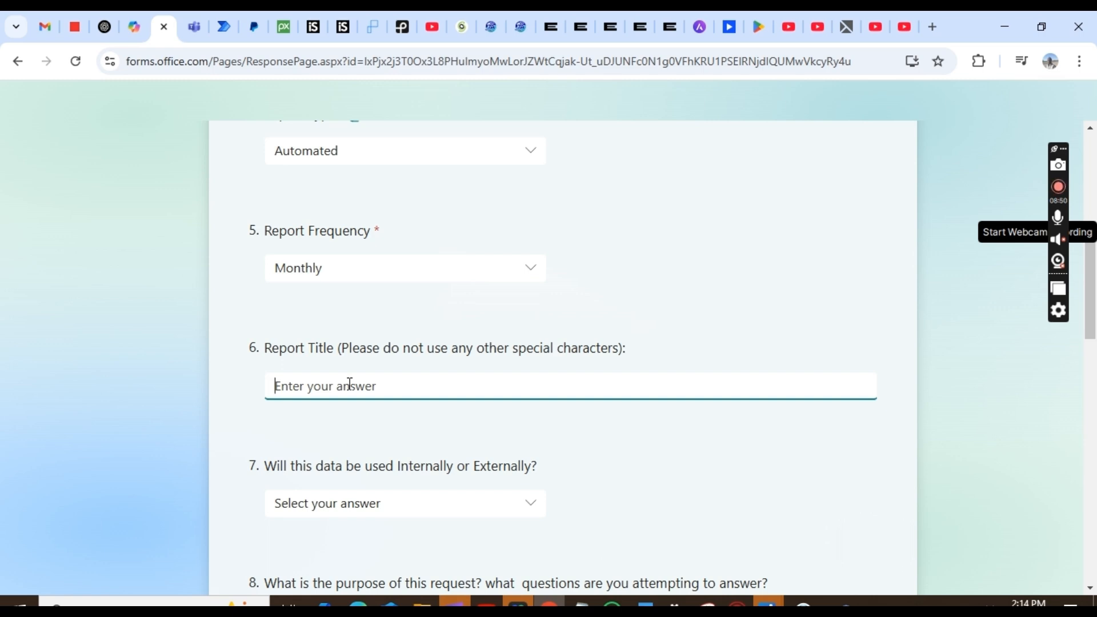
text(pRI)
key(BackSpace)
key(BackSpace)
text(p)
key(BackSpace)
text(R)
key(BackSpace)
text(t)
key(BackSpace)
text(T)
- Answer Both for the internal or external use question
click(847, 370)
scroll(846, 371, down, 1)
scroll(847, 377, down, 2)
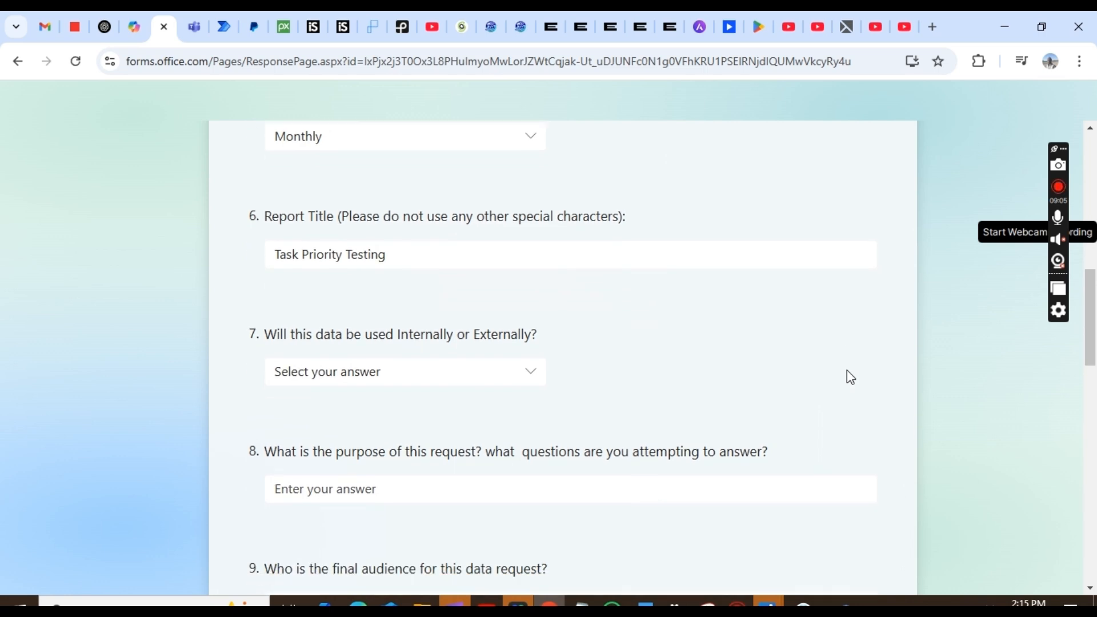
click(339, 355)
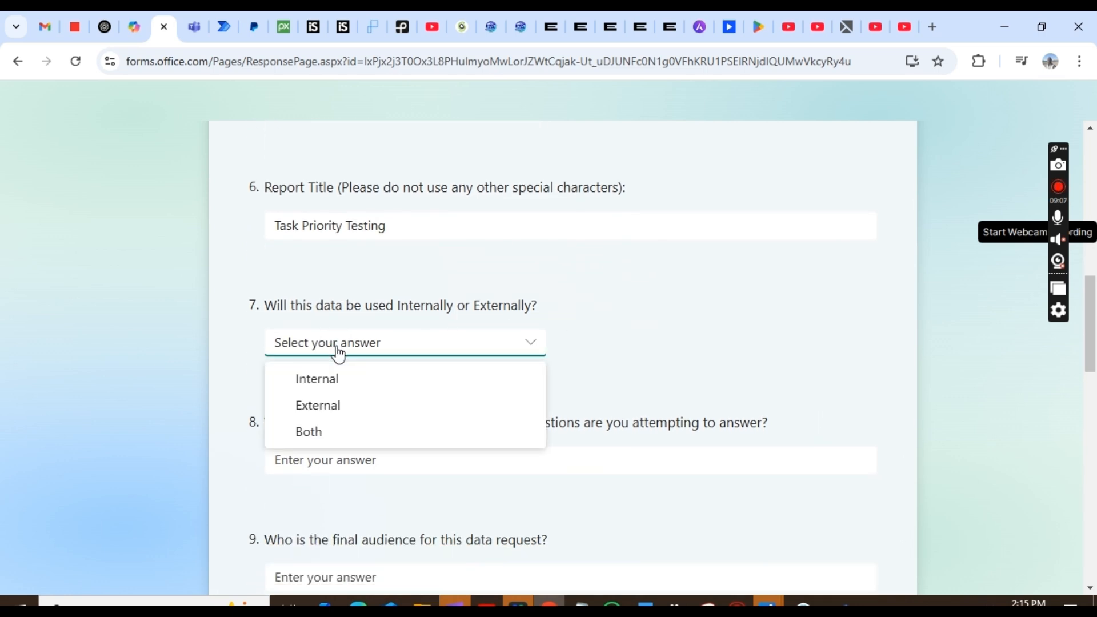
click(311, 441)
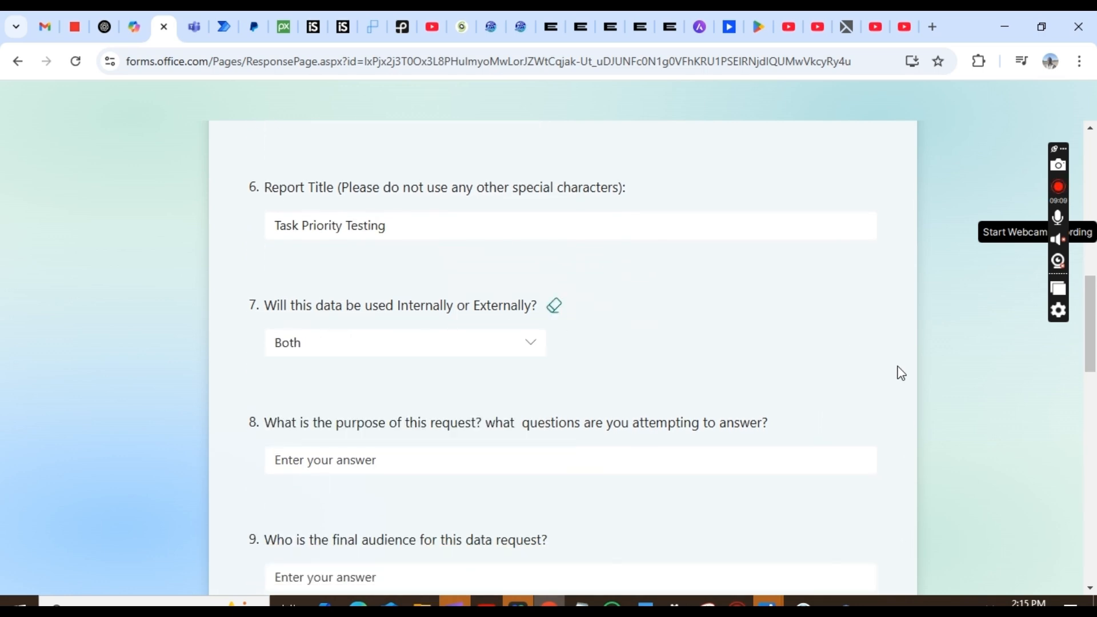
- Answer the purpose question with 'to show how to update task priority in planner task flow'
scroll(900, 372, down, 3)
click(458, 270)
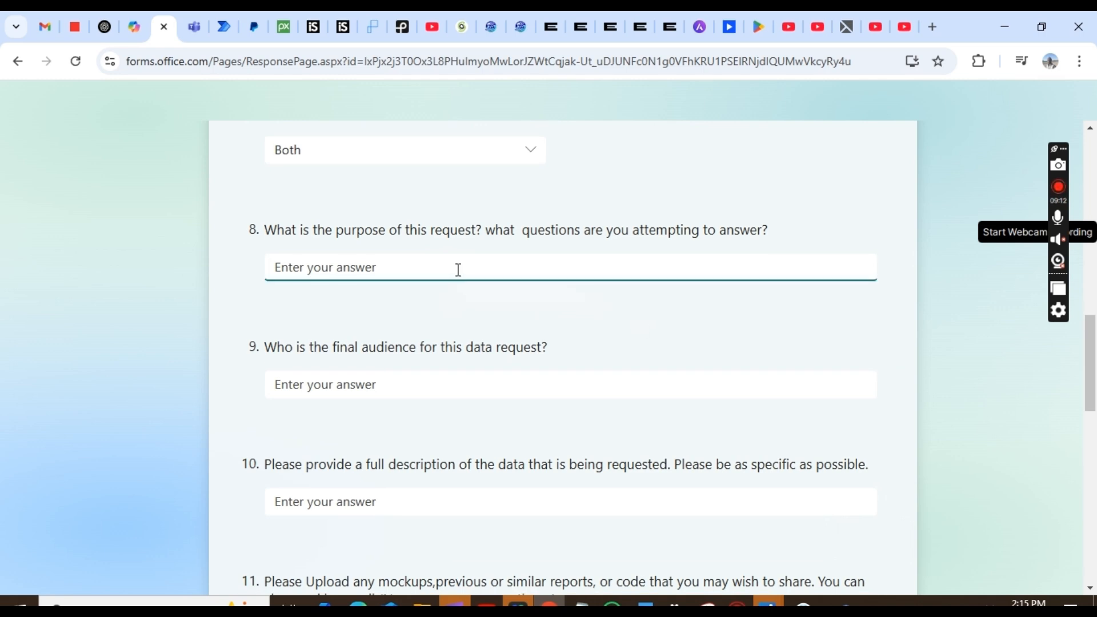
text(P)
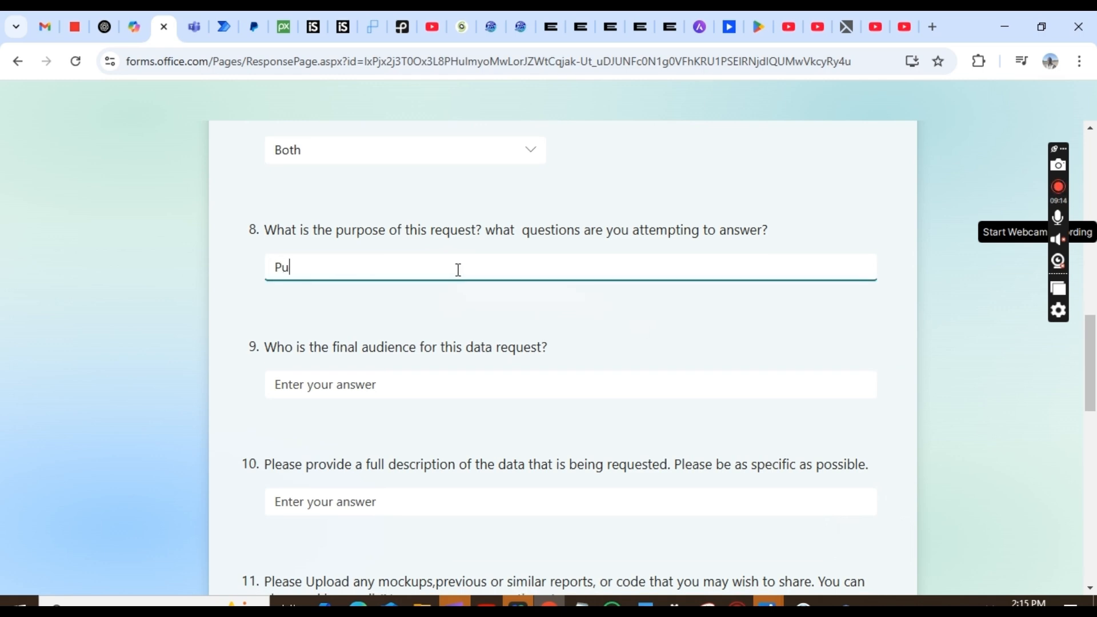
text(u)
key(BackSpace)
key(BackSpace)
text(to show how to )
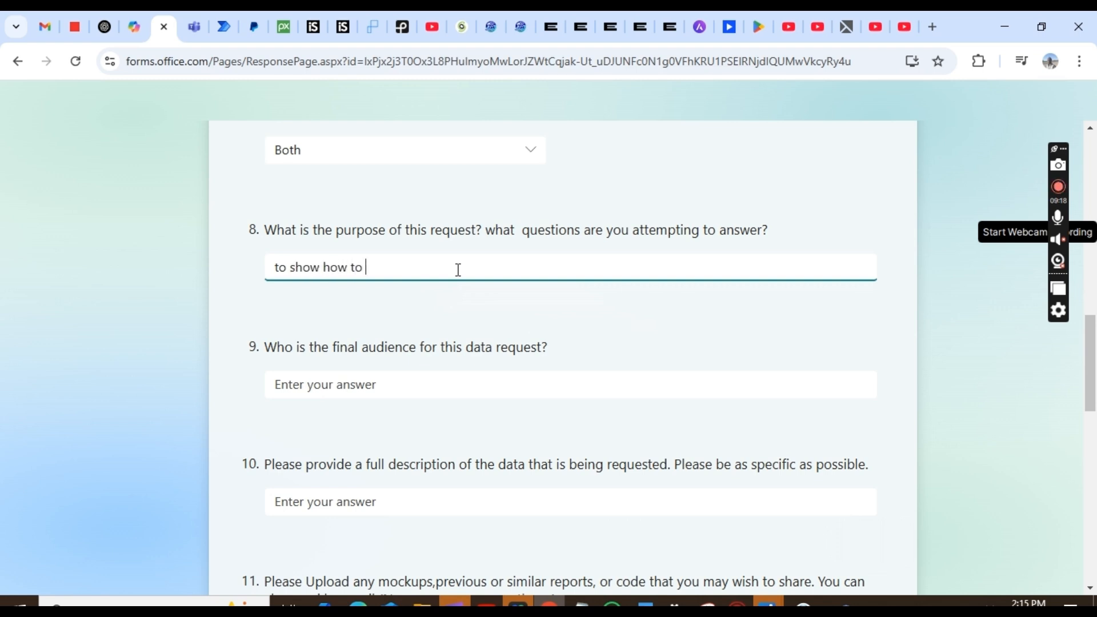
text(update task priority in planner tas)
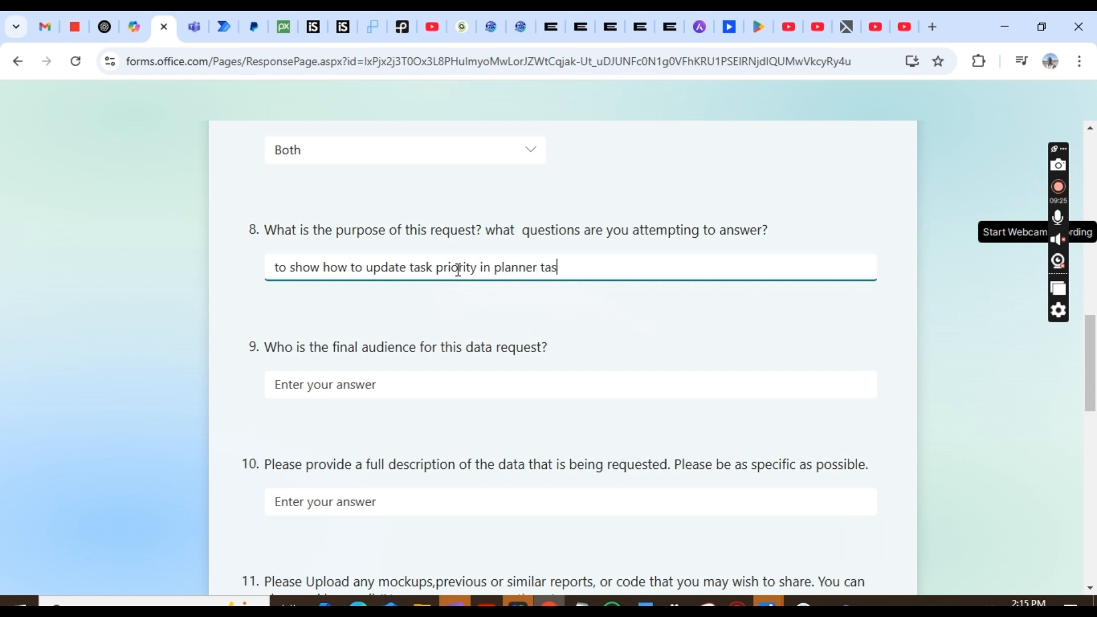
text(k flow)
- Answer 'me' for the audience and 'full description' for the data description
click(331, 385)
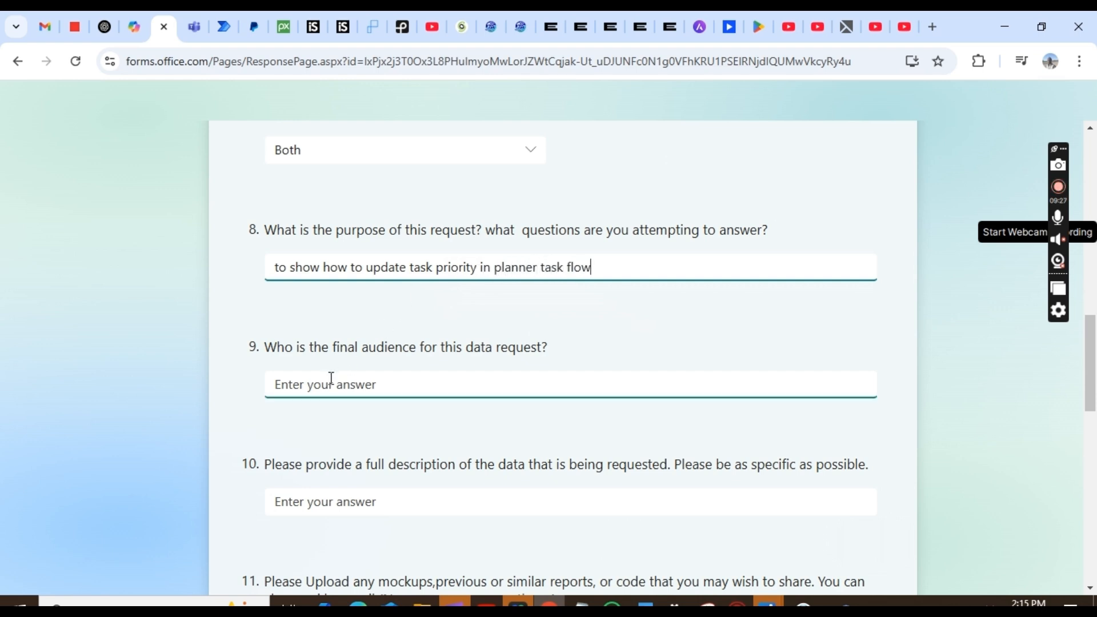
text(me)
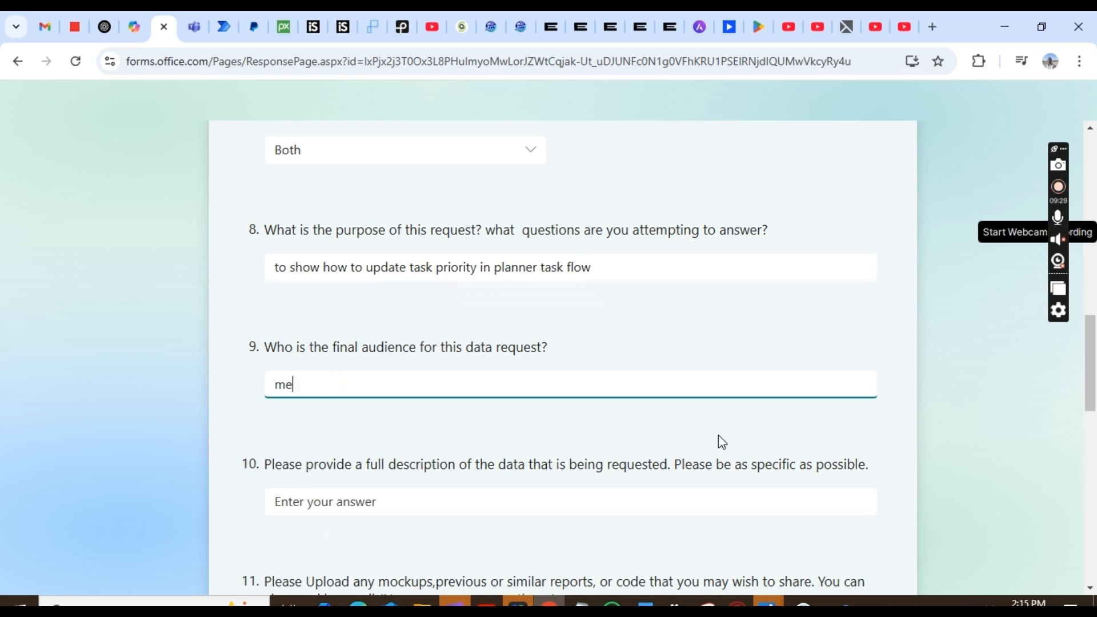
click(875, 452)
scroll(880, 454, down, 2)
scroll(880, 454, down, 1)
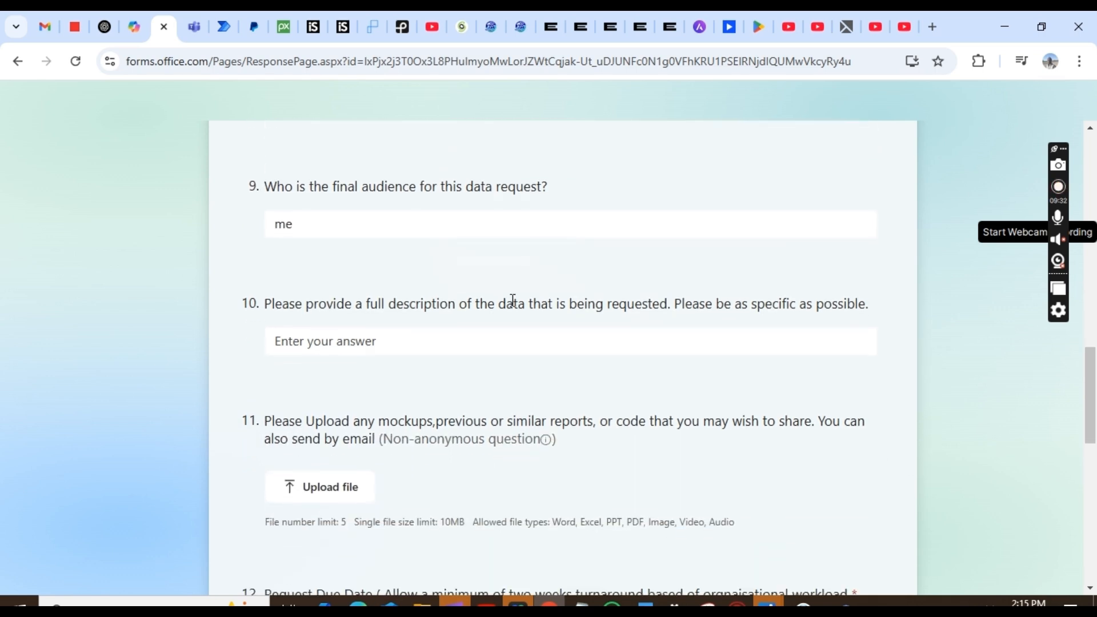
click(409, 349)
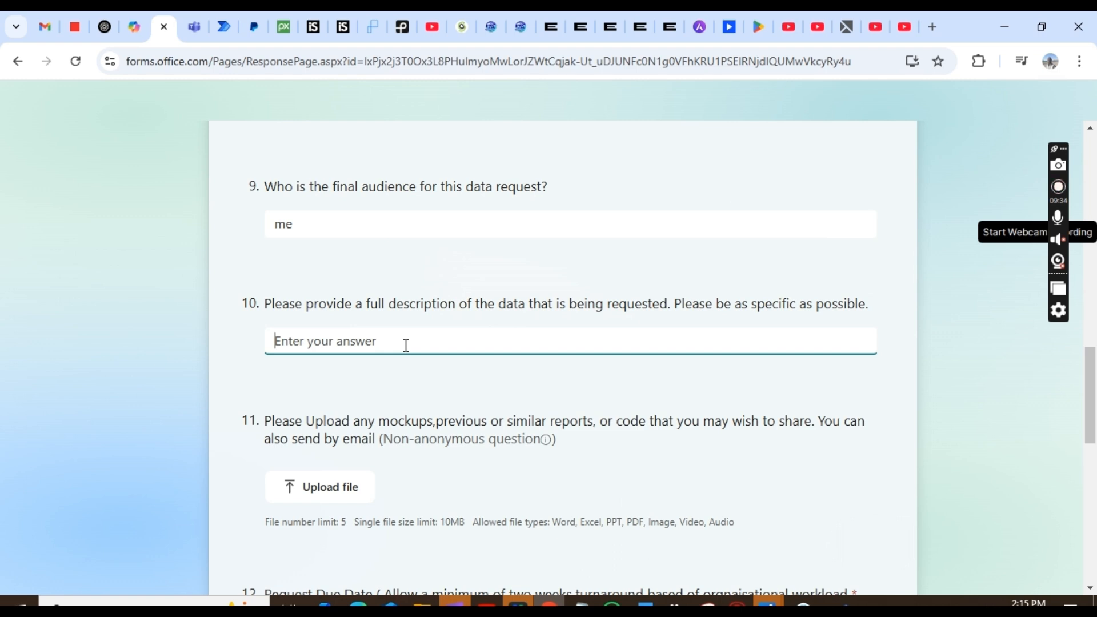
text(full description)
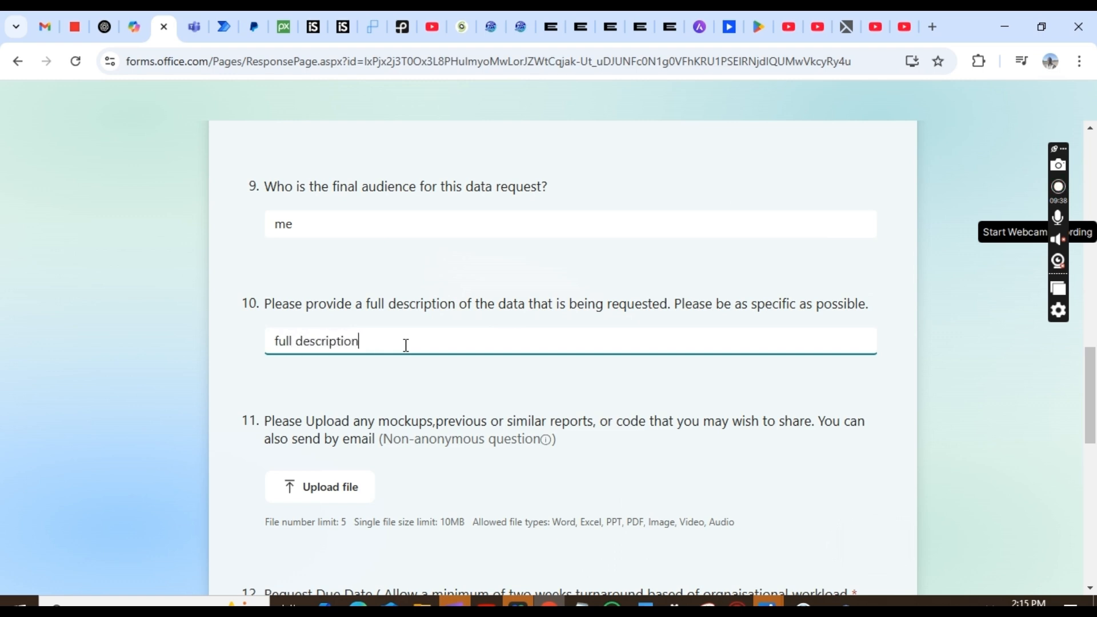
click(318, 491)
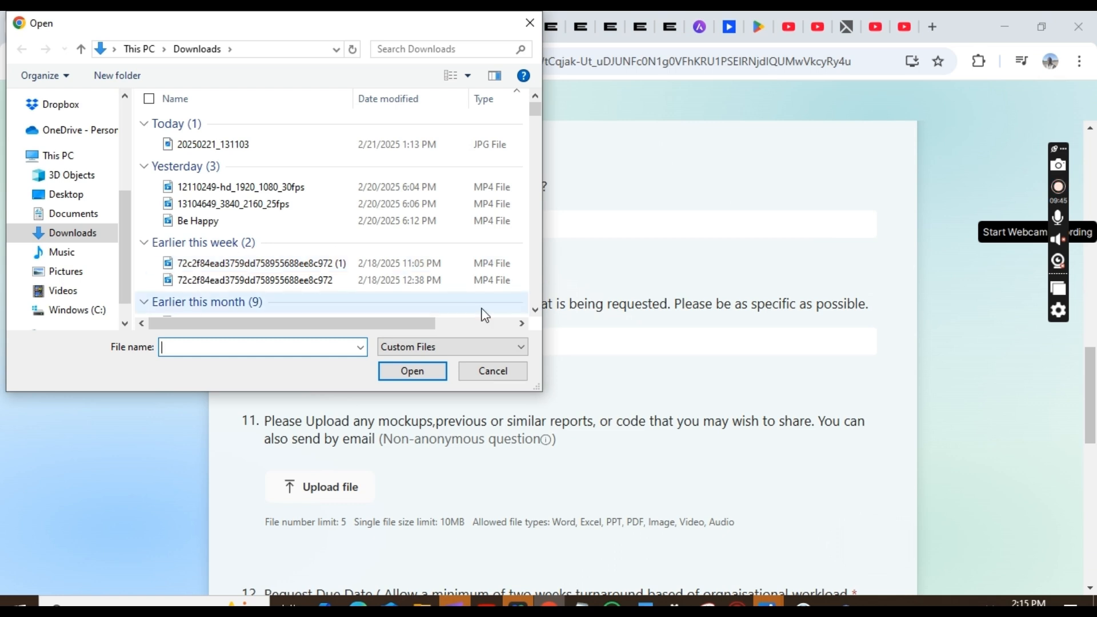
- Upload the Paystack_Merchant_Service_Agreement PDF from Downloads to question 11
scroll(537, 313, down, 2)
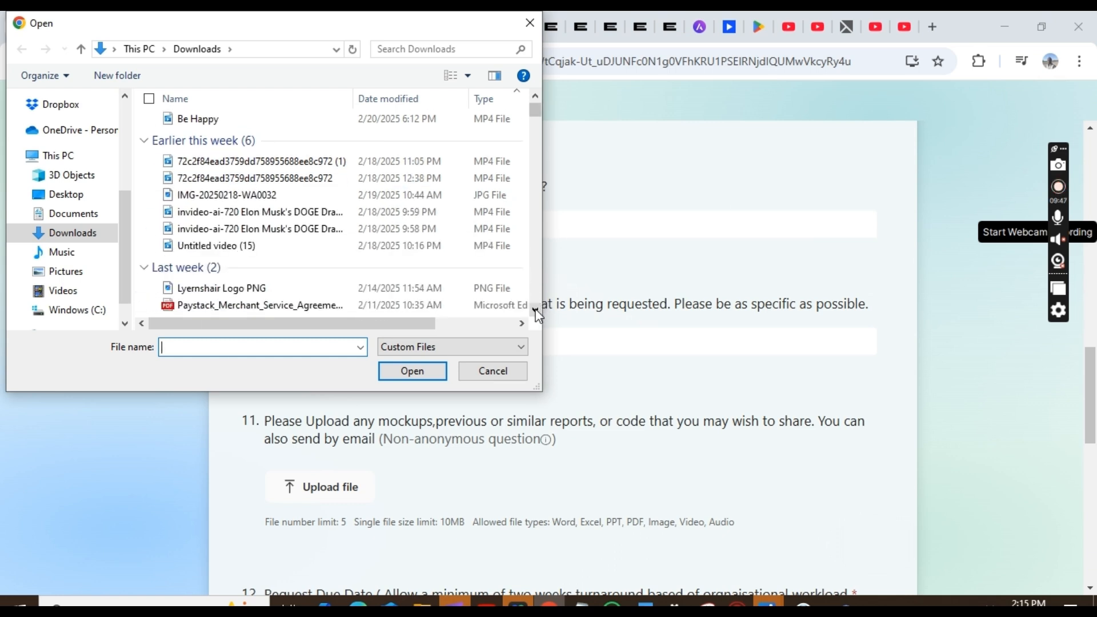
click(235, 290)
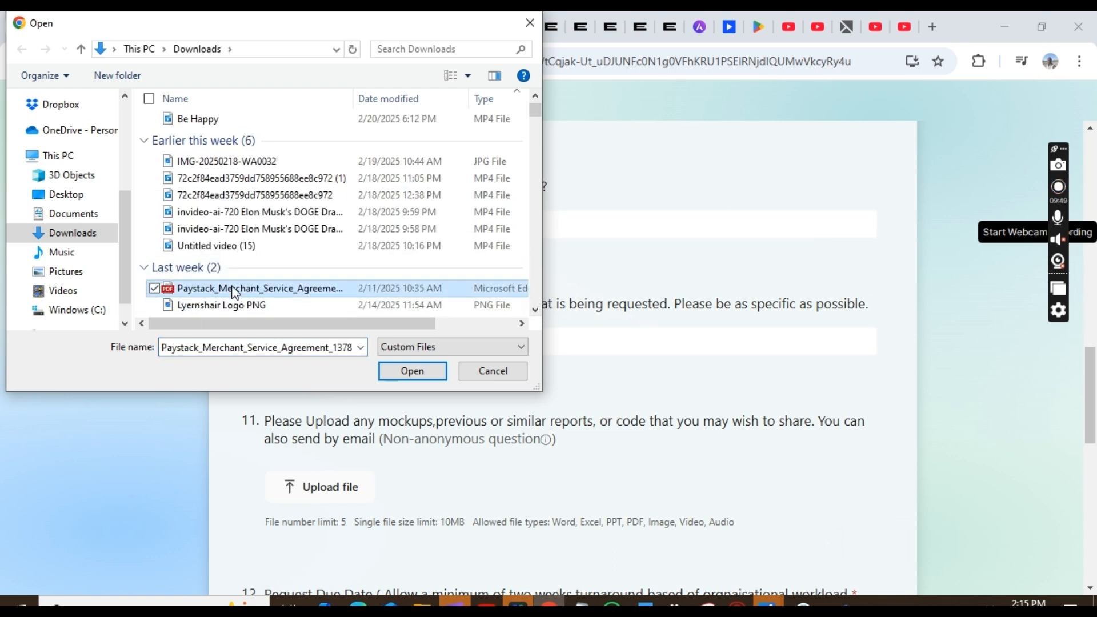
click(414, 374)
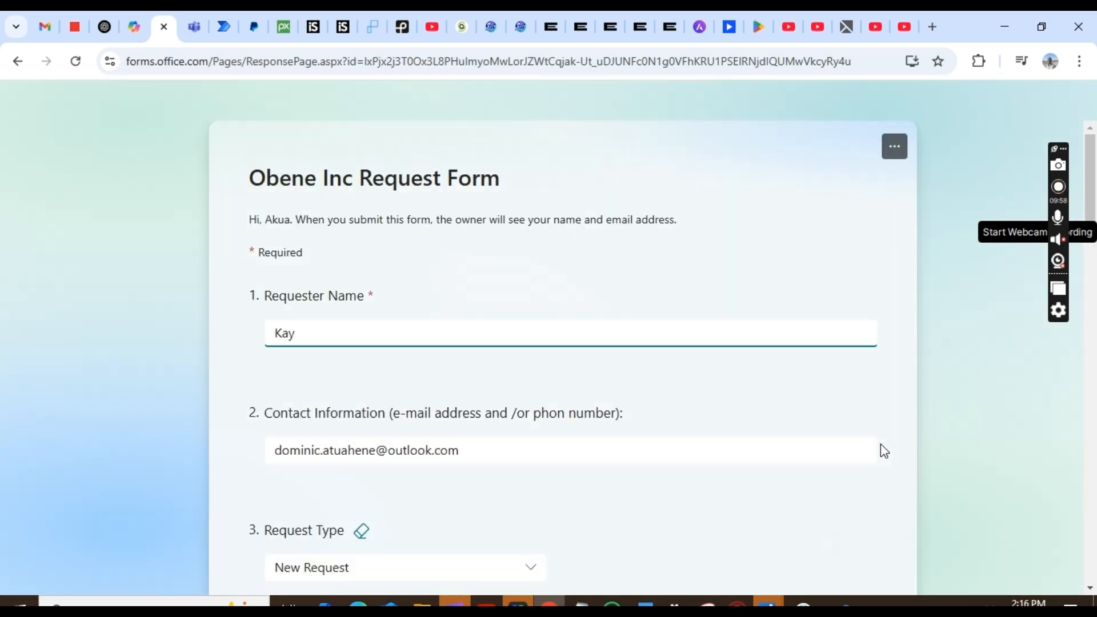
scroll(880, 444, down, 7)
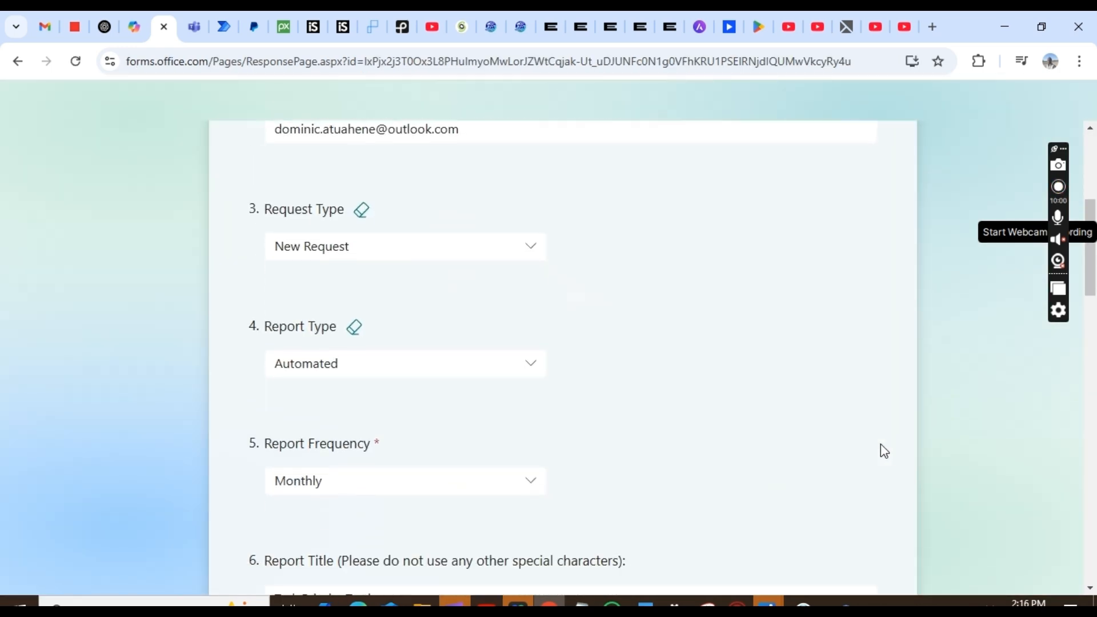
scroll(880, 451, down, 7)
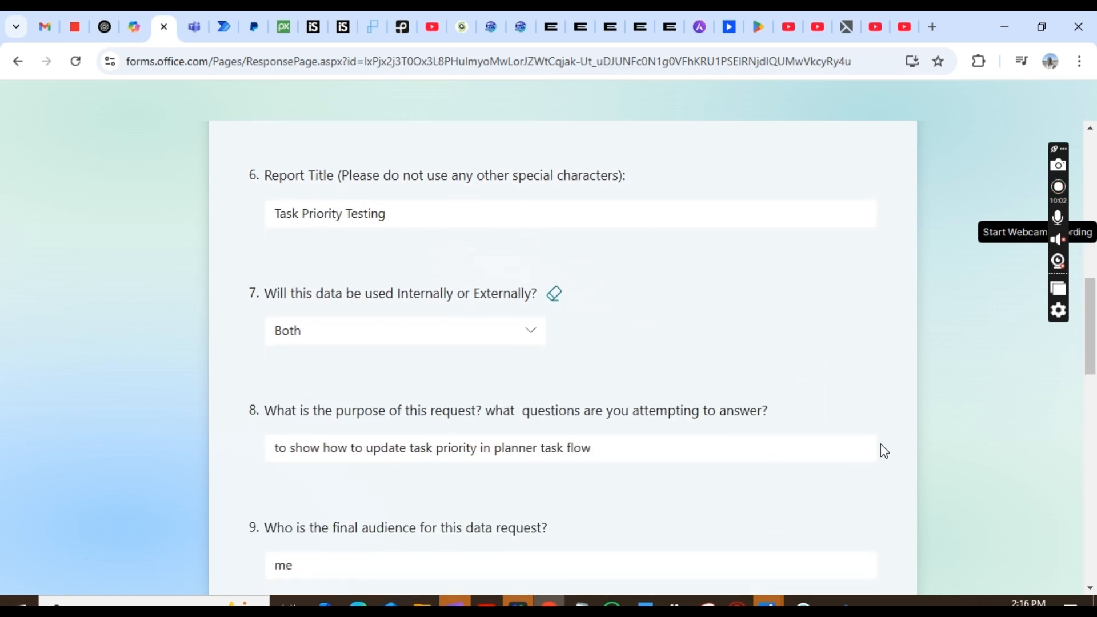
scroll(881, 445, down, 5)
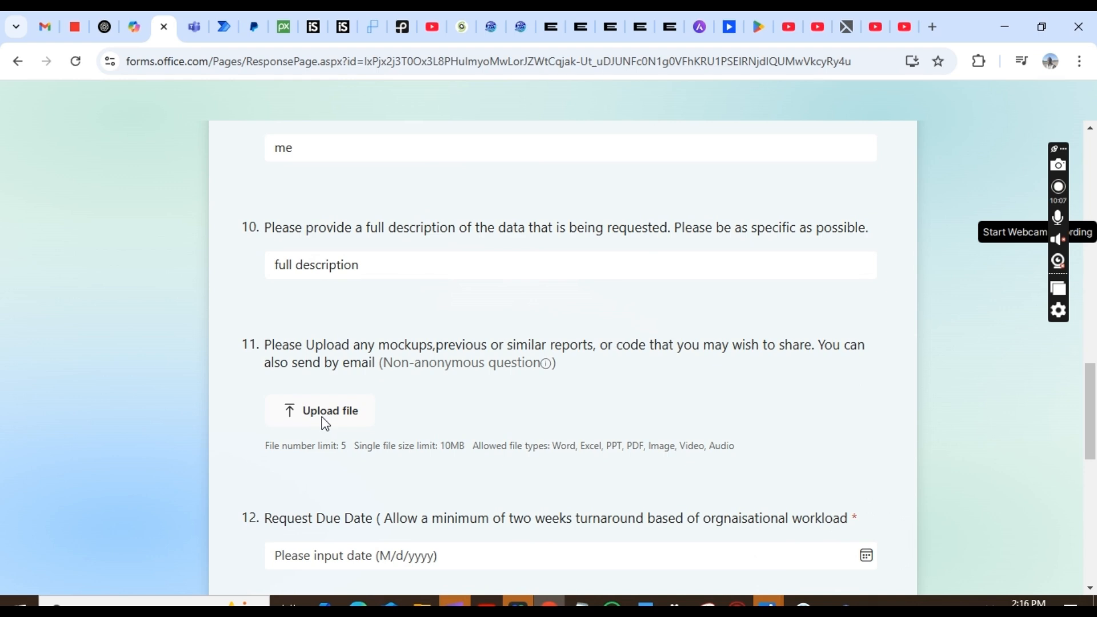
- Upload the Paystack merchant service agreement PDF to question 11 a second time
click(324, 424)
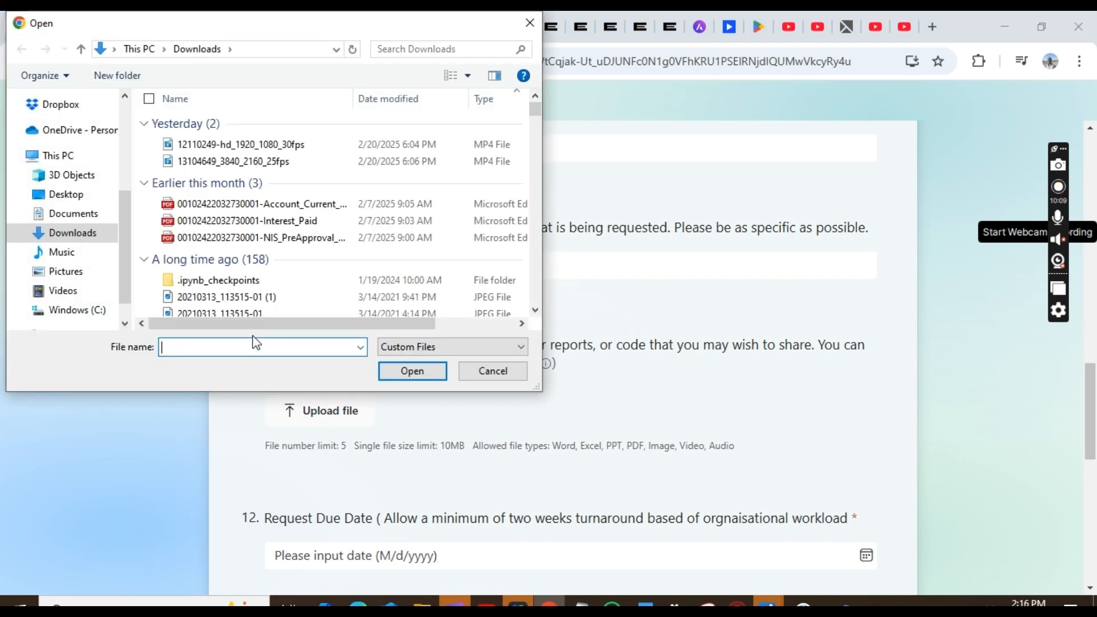
click(534, 309)
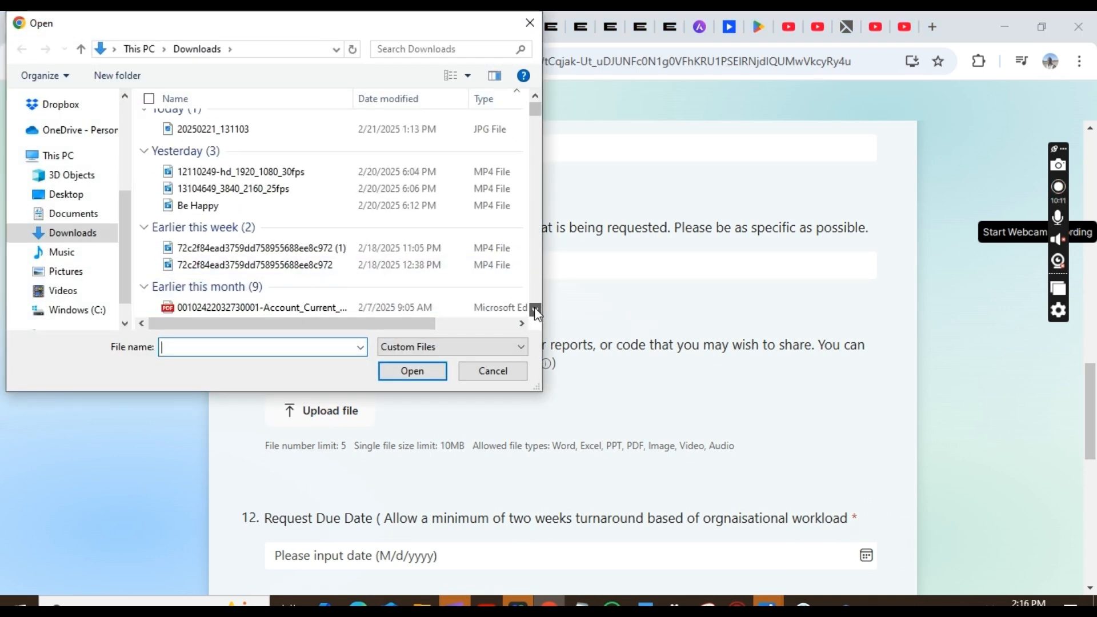
click(535, 309)
click(535, 309)
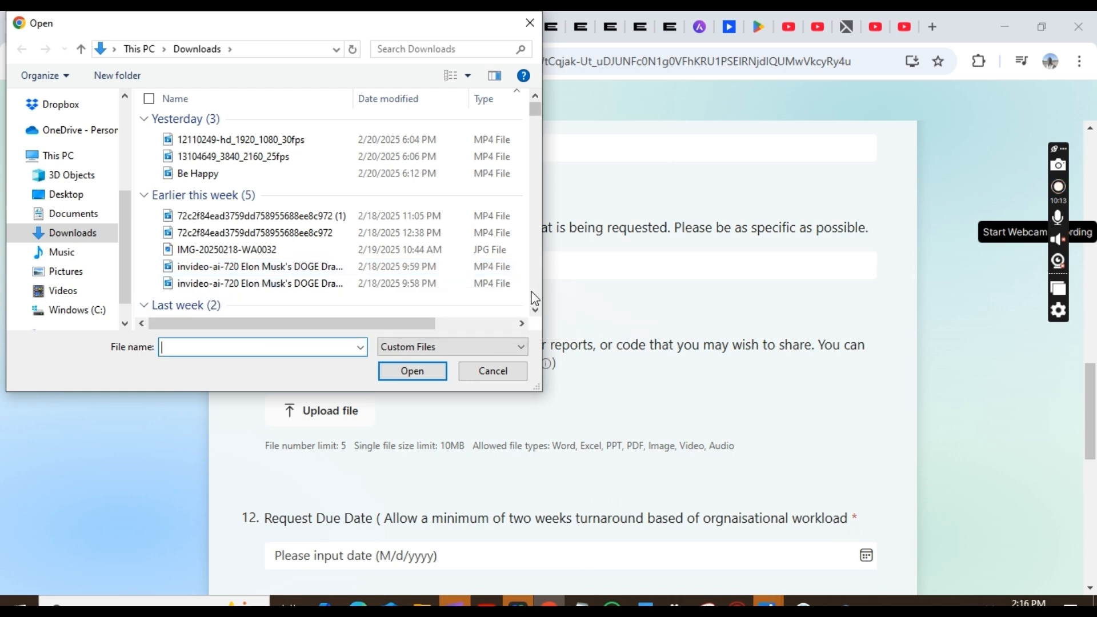
click(535, 311)
click(535, 310)
click(535, 310)
click(535, 310)
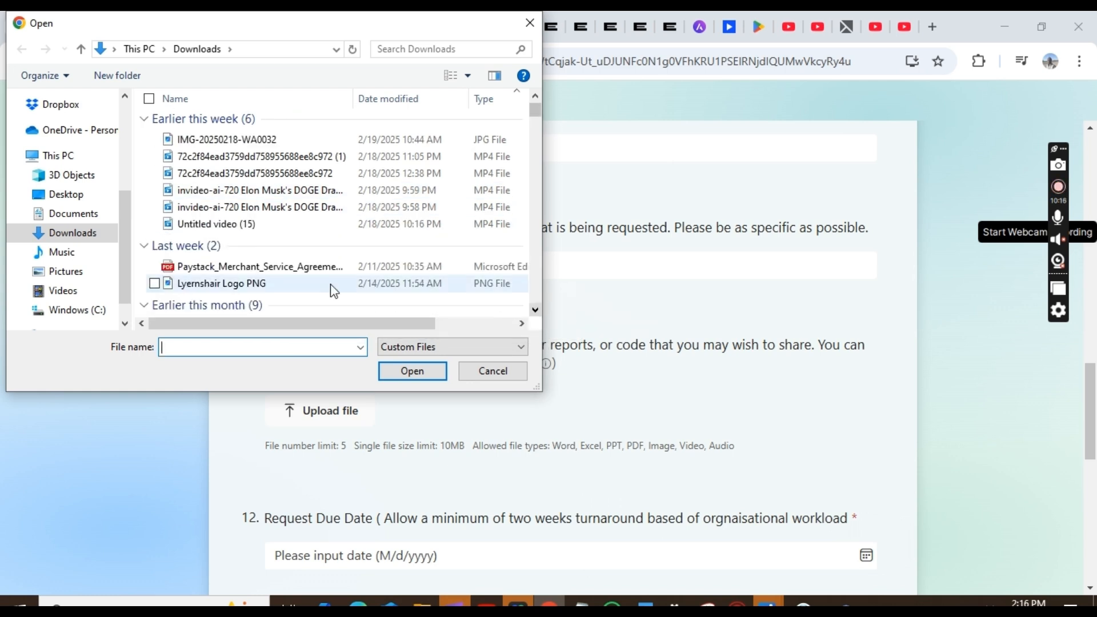
click(230, 273)
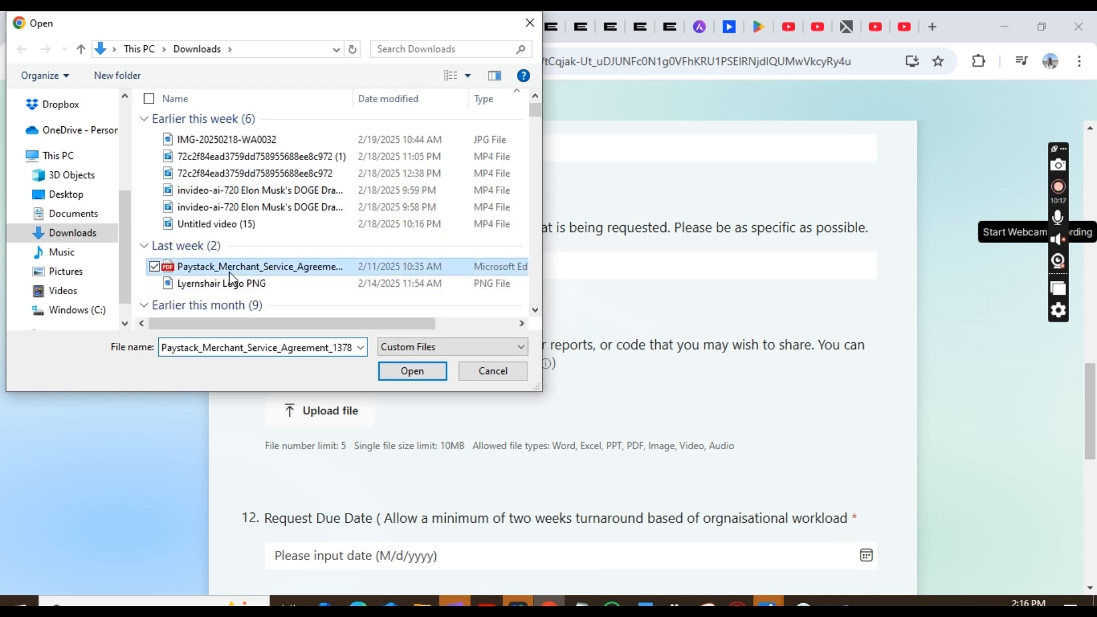
click(412, 370)
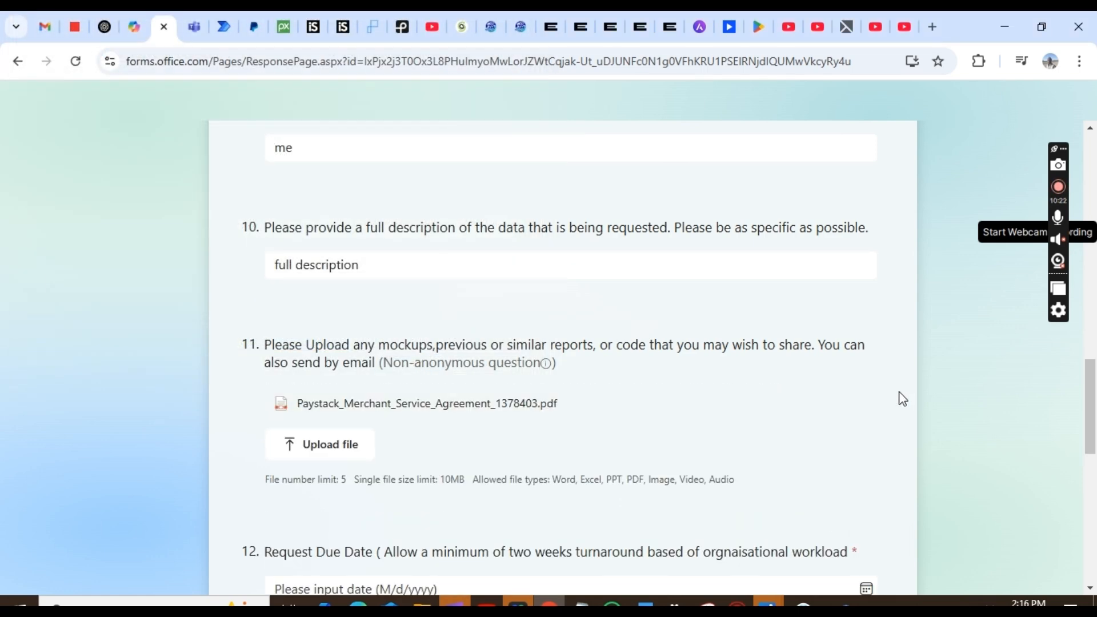
scroll(903, 398, down, 5)
- Set the due date to 2/27/2025 and mark it as not flexible
scroll(889, 396, down, 2)
click(577, 244)
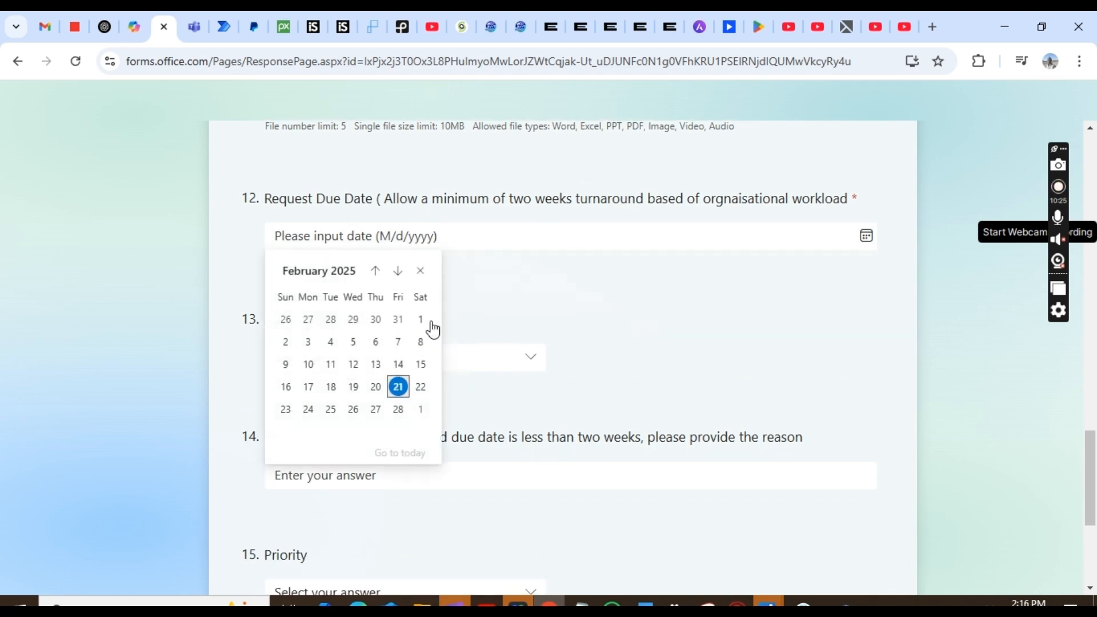
click(375, 409)
click(335, 364)
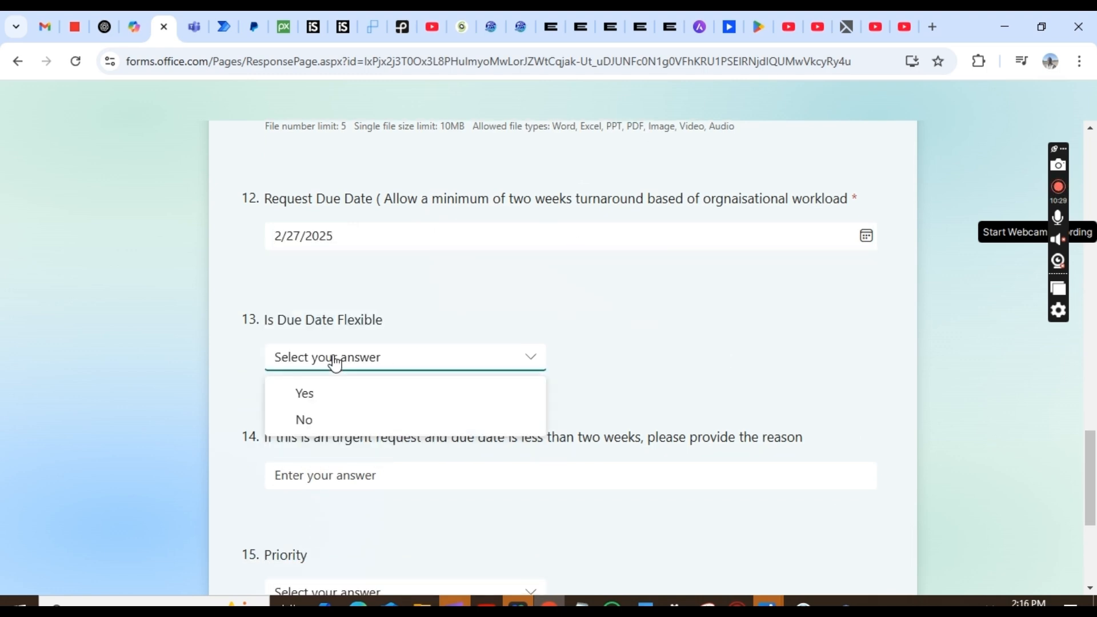
click(309, 426)
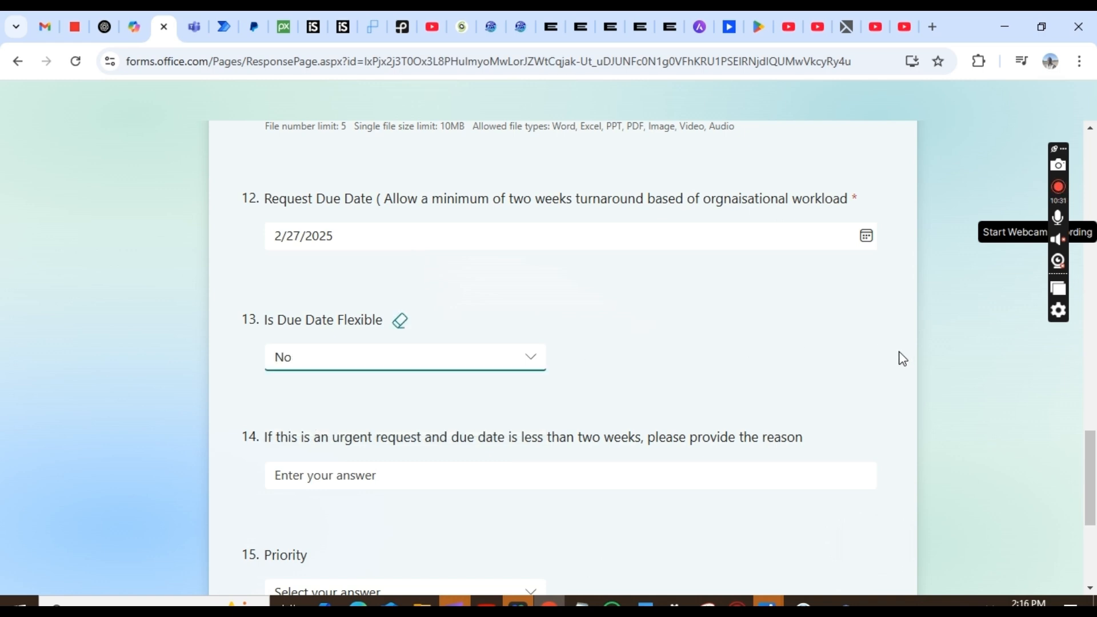
- Answer N/A for the urgency reason, choose Urgent priority, and submit the response
scroll(875, 361, down, 4)
click(360, 250)
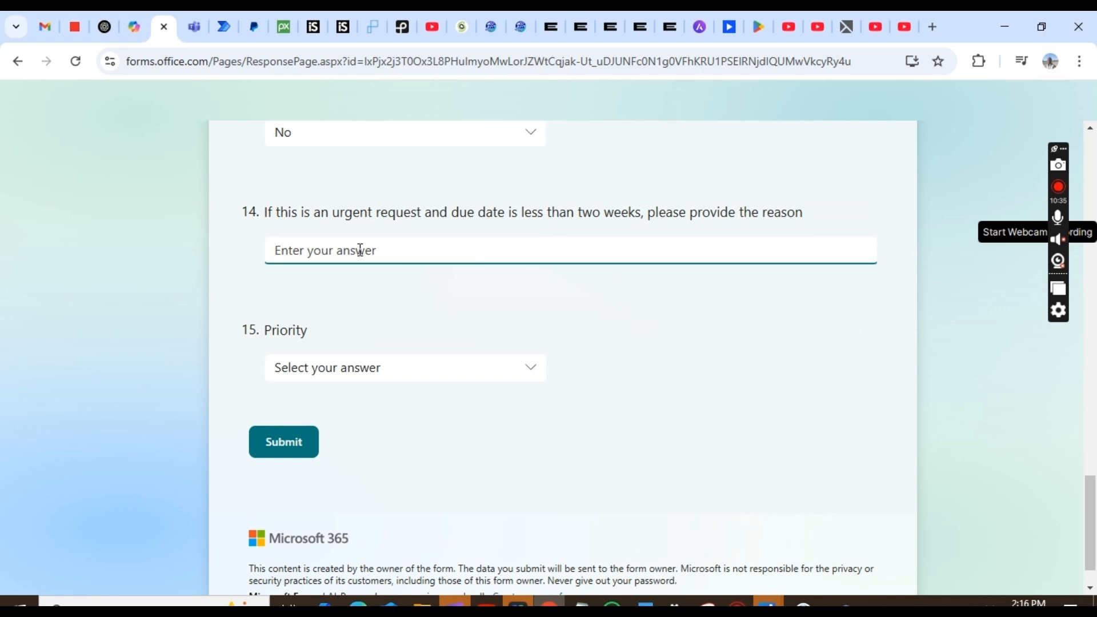
text(N/A)
click(313, 374)
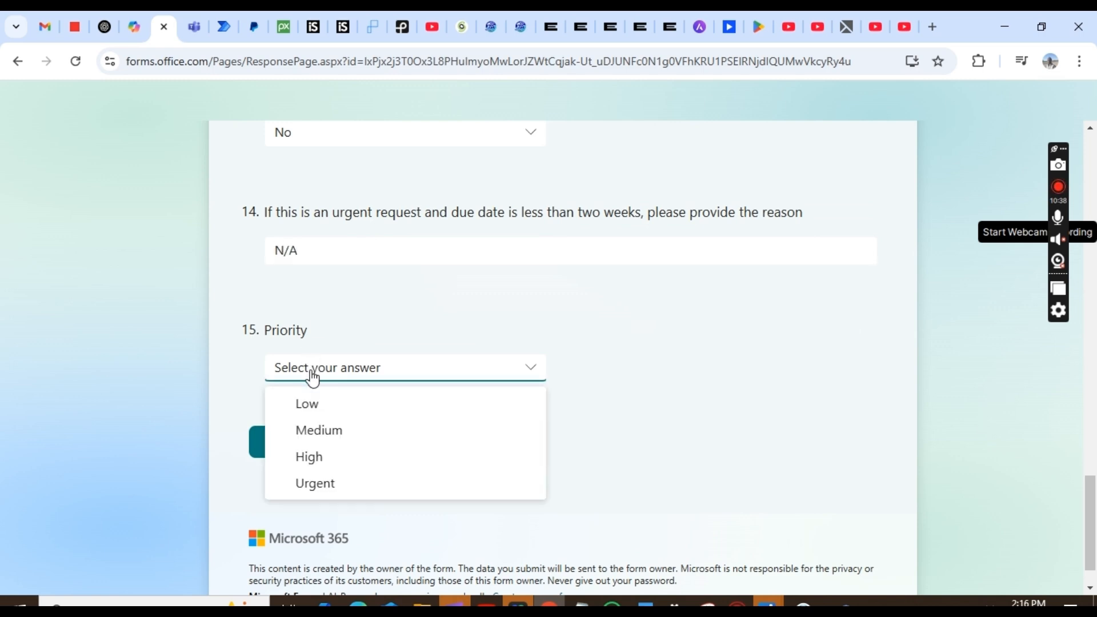
click(335, 485)
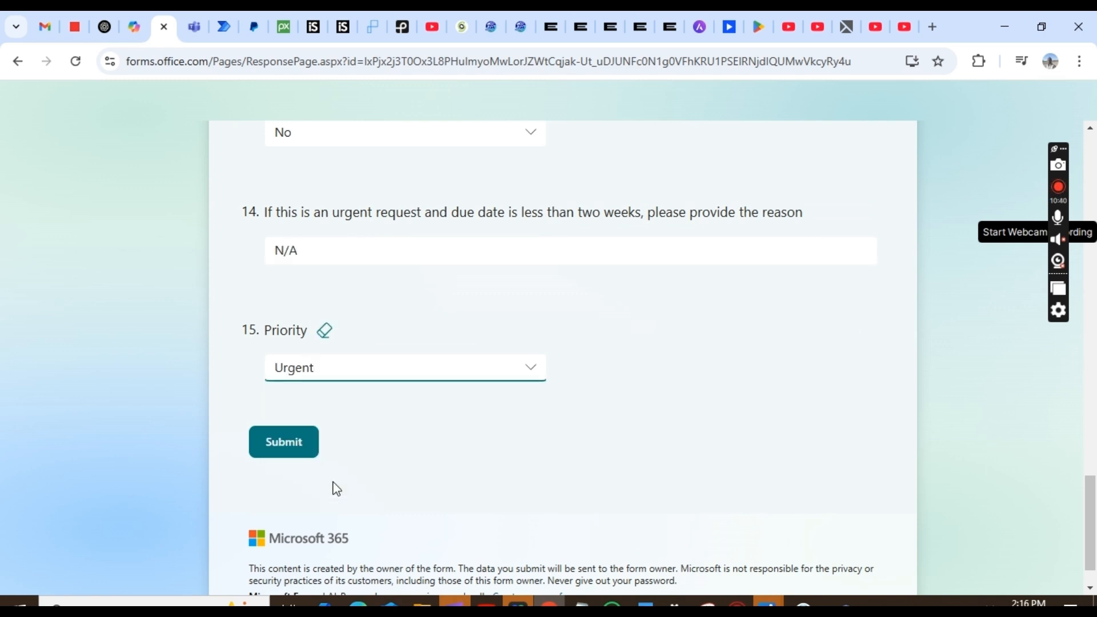
click(290, 448)
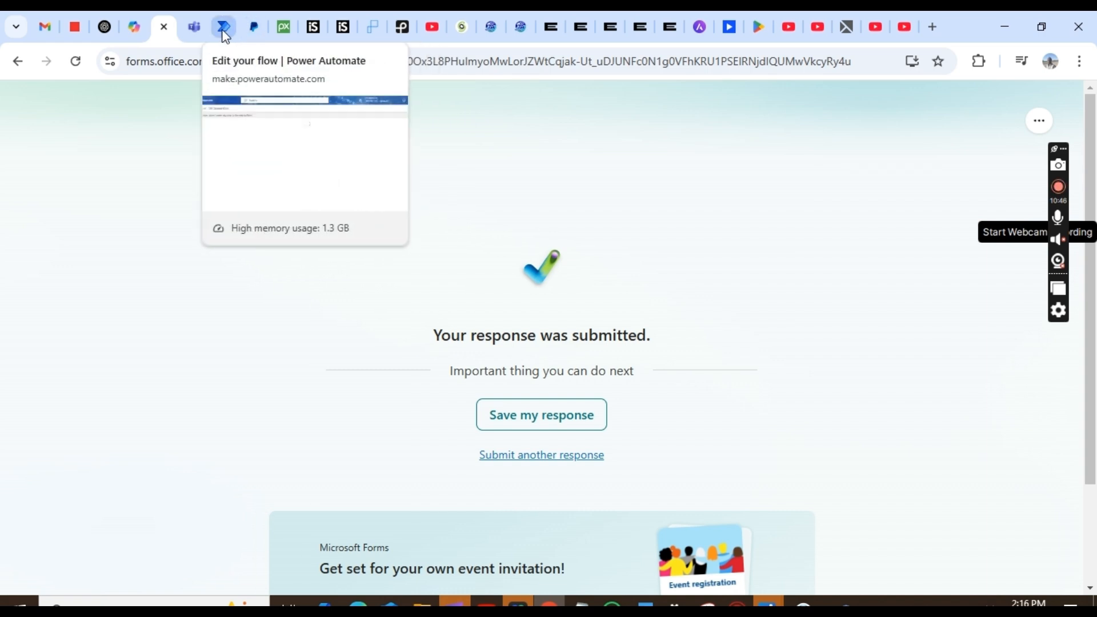
click(224, 27)
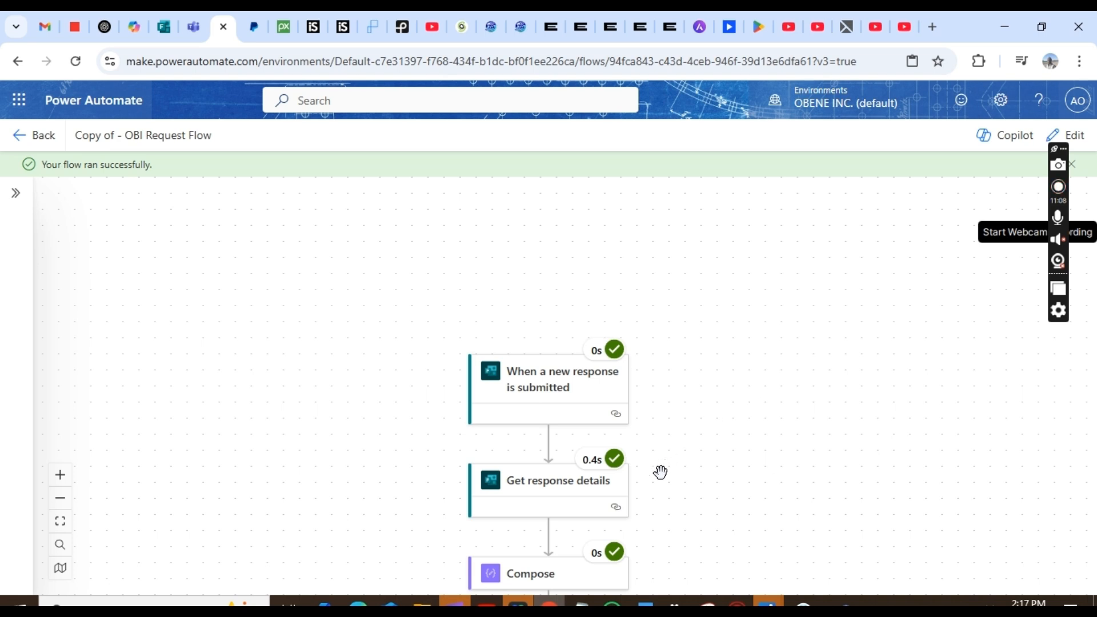
- Review the successful run's step details down to the Apply to each loop
scroll(618, 519, down, 6)
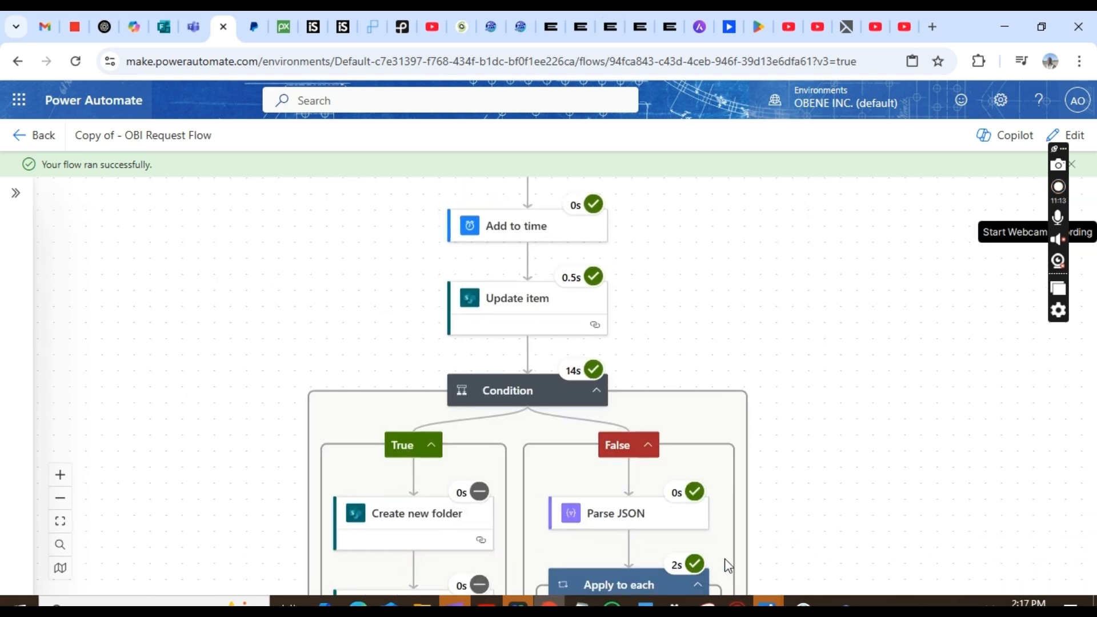
drag(597, 348, 609, 381)
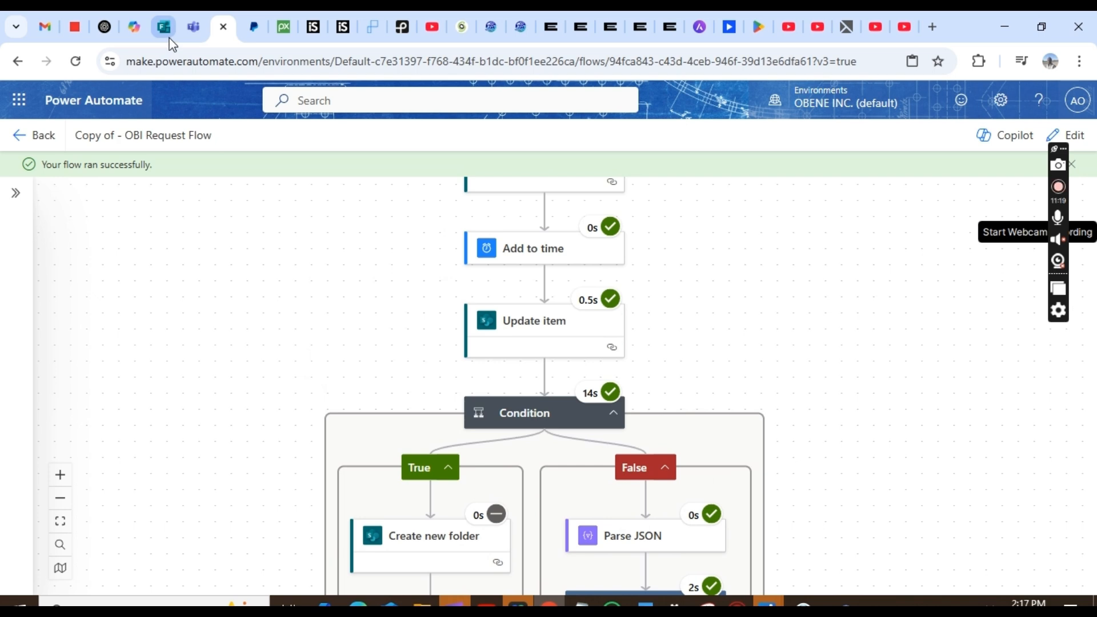
click(191, 28)
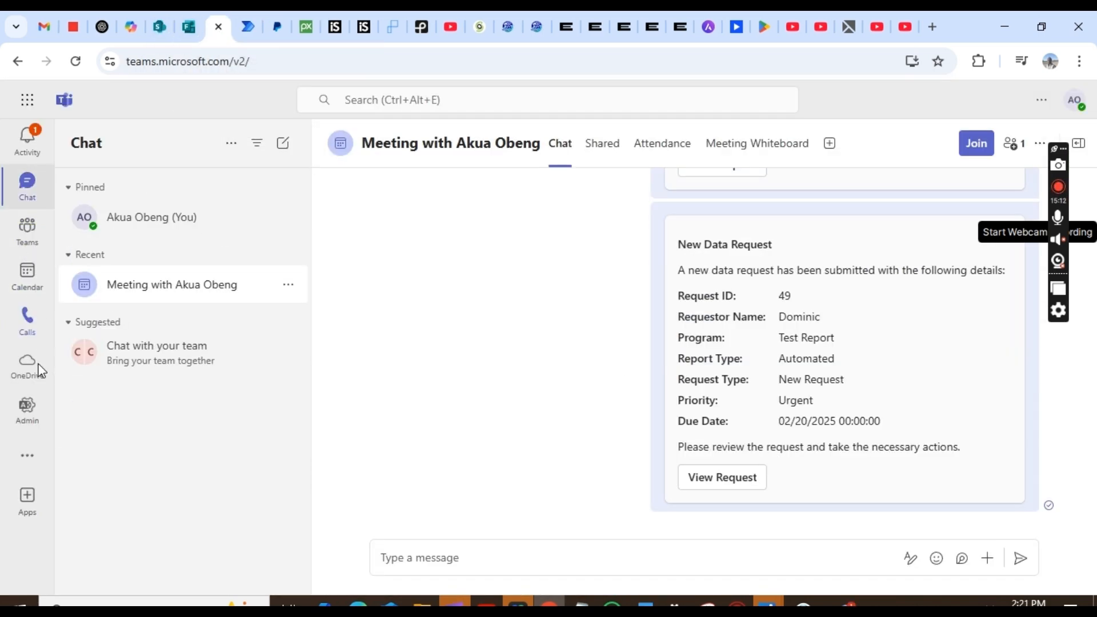
- Open Task Priority Testing-53 from the Data Request Tasks board in Teams
click(27, 235)
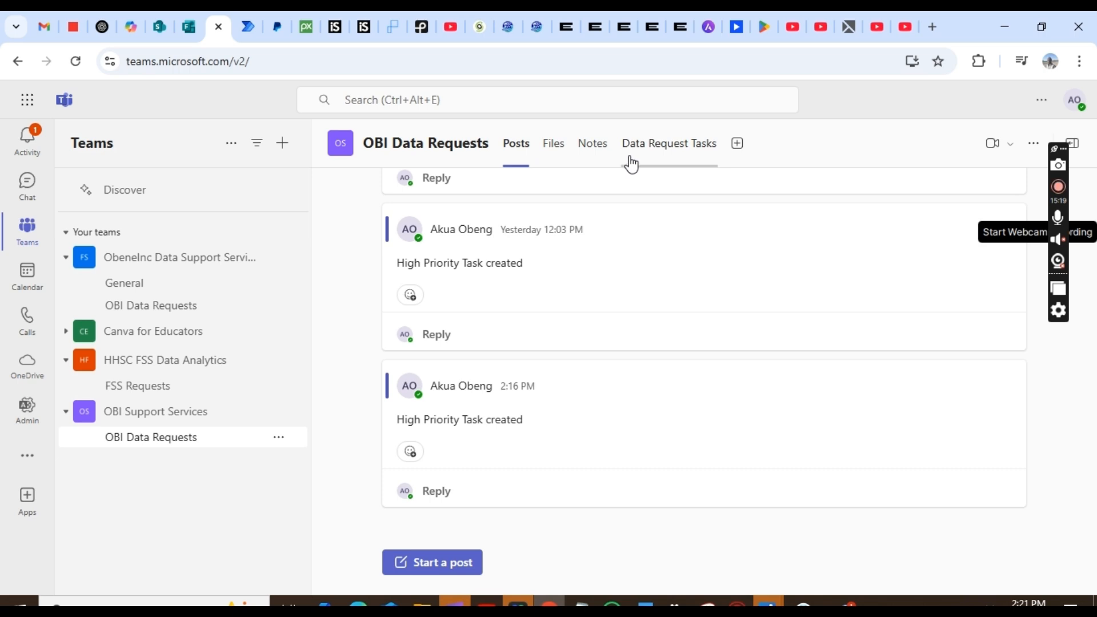
click(643, 149)
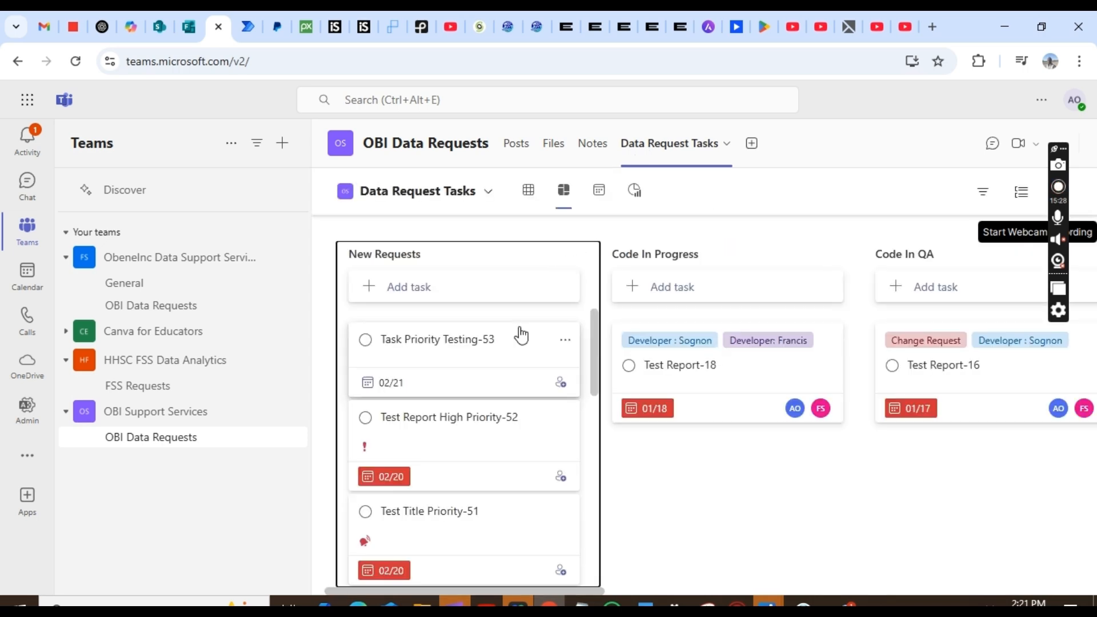
click(476, 352)
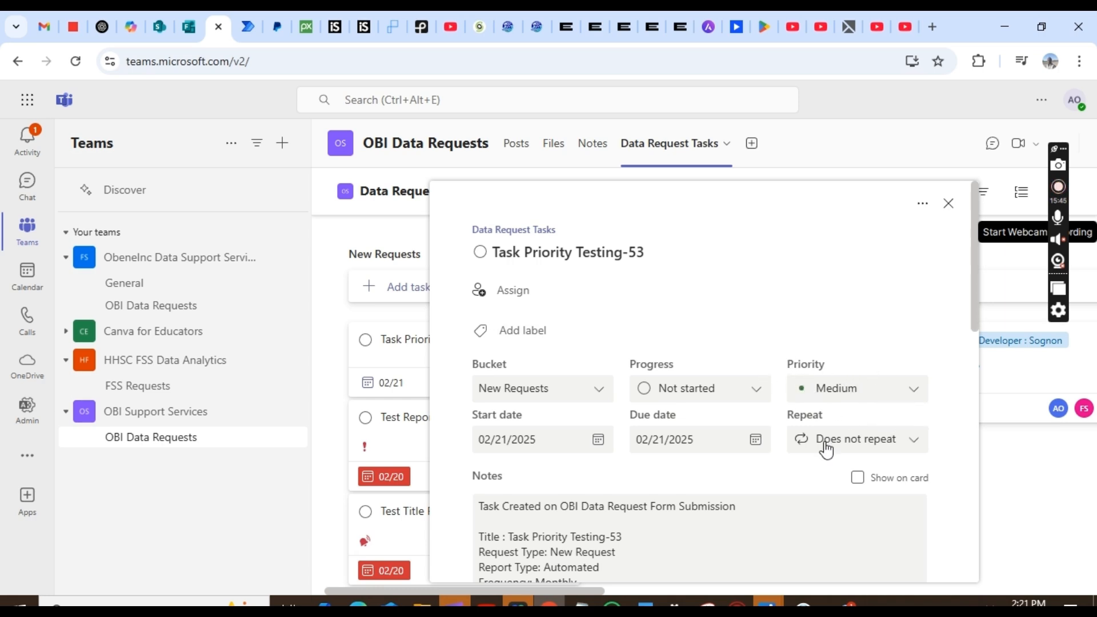
- Check the Priority choices for Task Priority Testing-53, leaving it at Medium
click(912, 402)
click(886, 392)
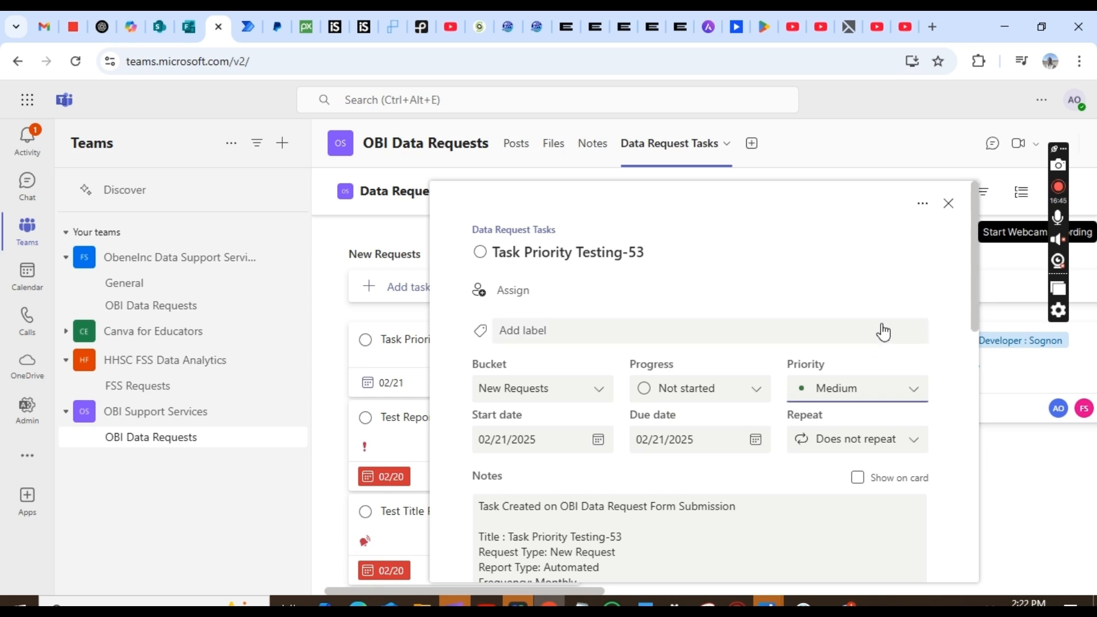
click(1055, 188)
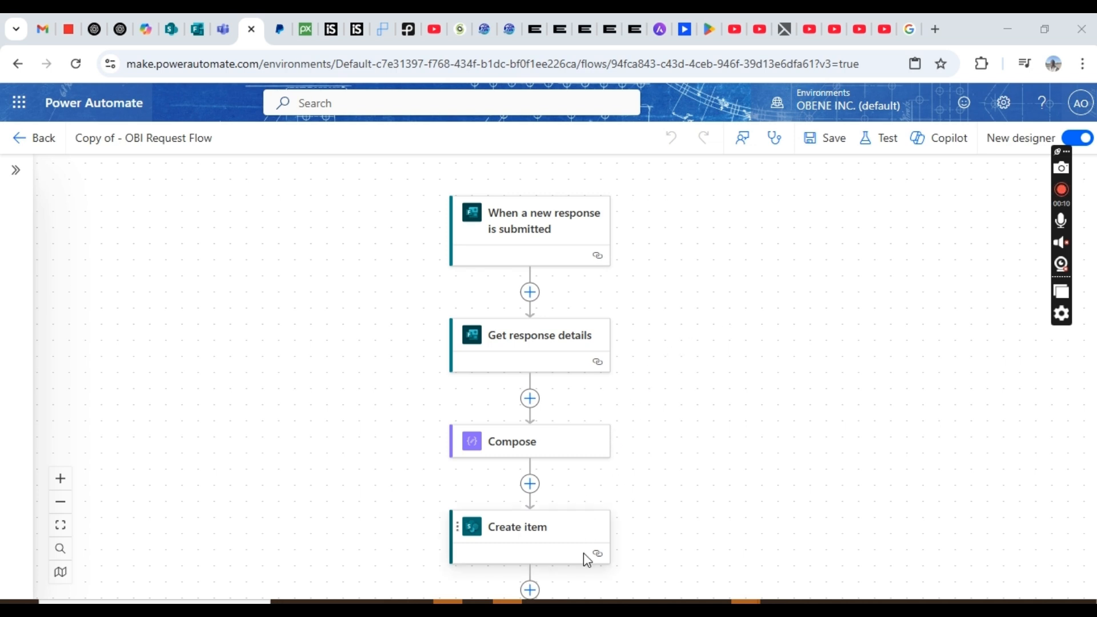
drag(584, 569, 584, 203)
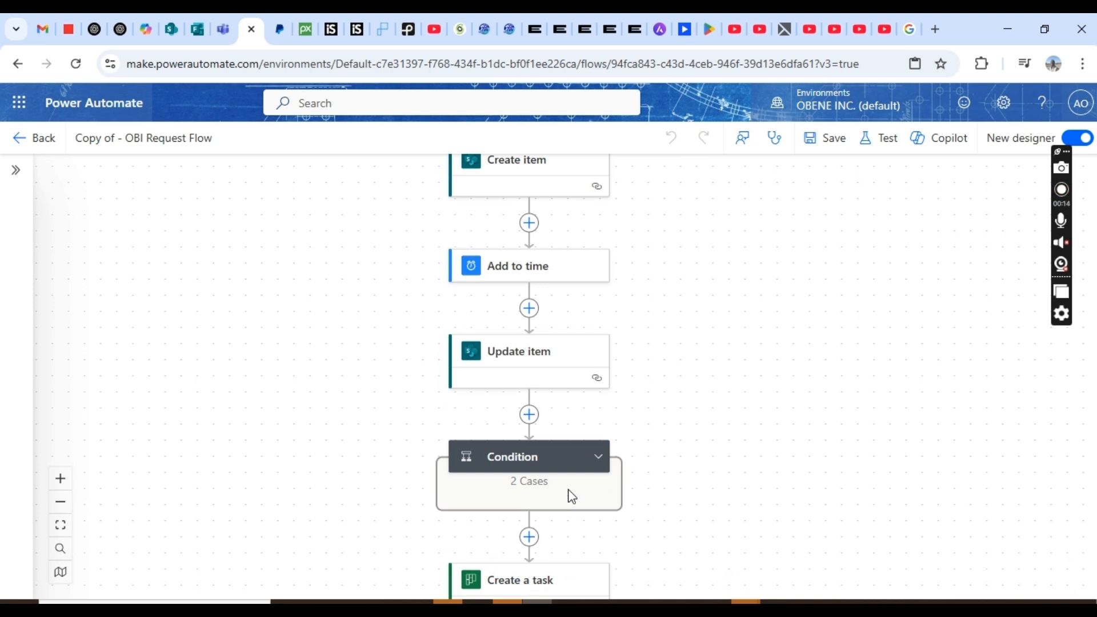
drag(572, 513, 587, 242)
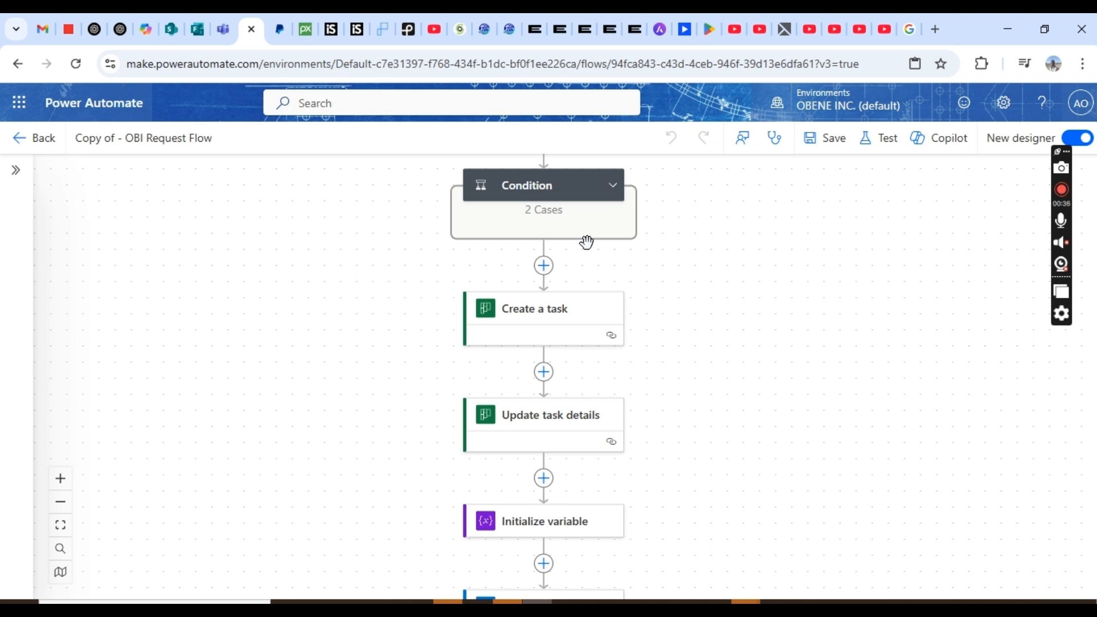
click(583, 324)
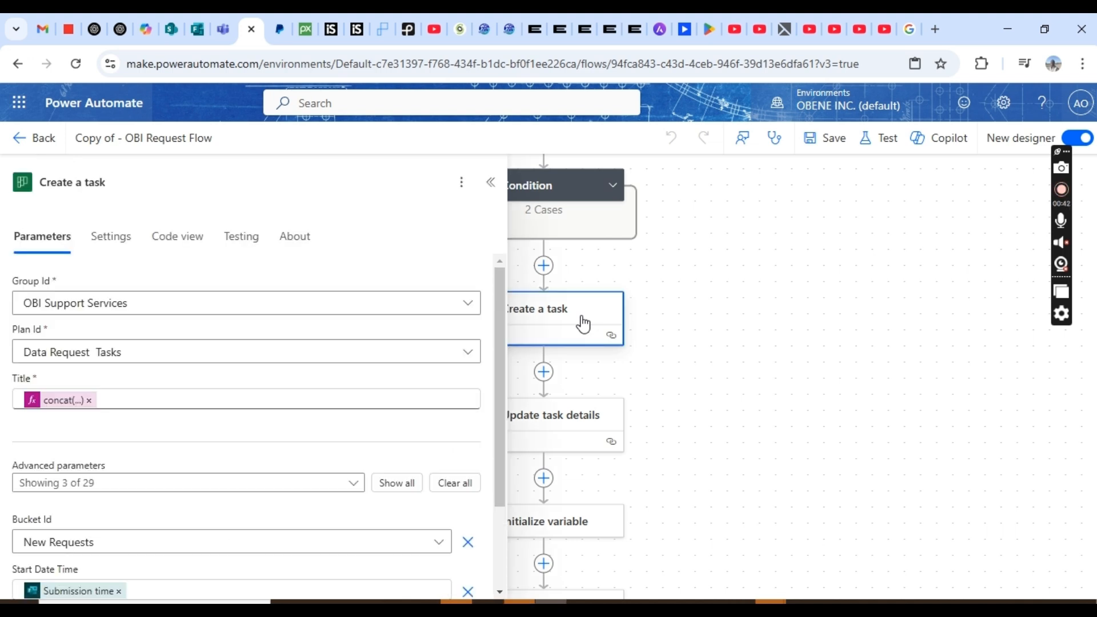
click(395, 489)
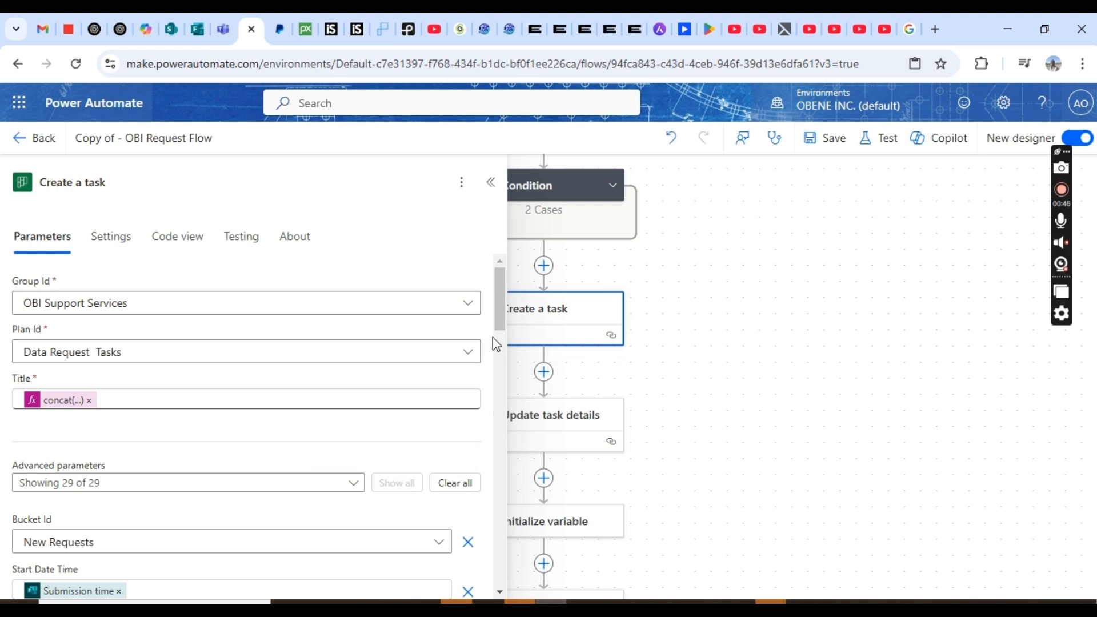
drag(495, 339, 512, 580)
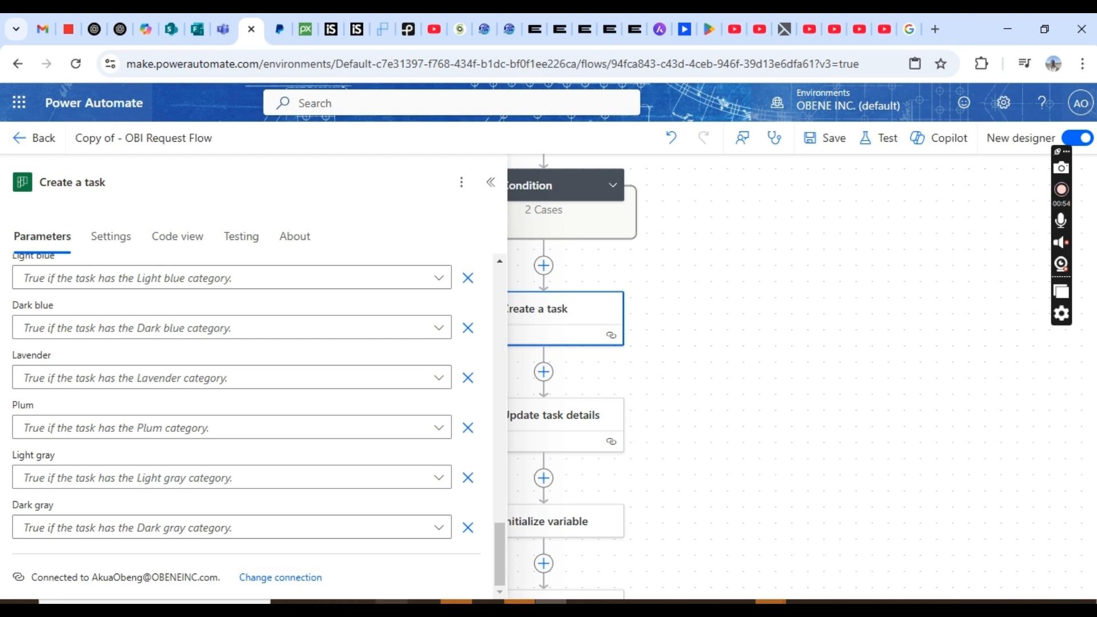
drag(500, 564, 507, 300)
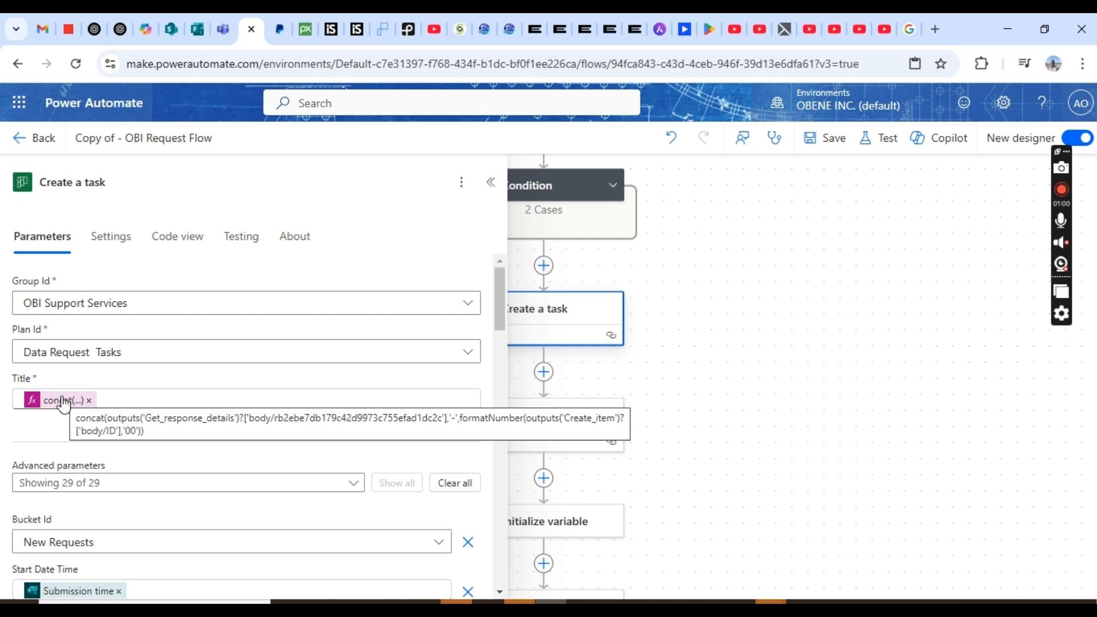
click(63, 402)
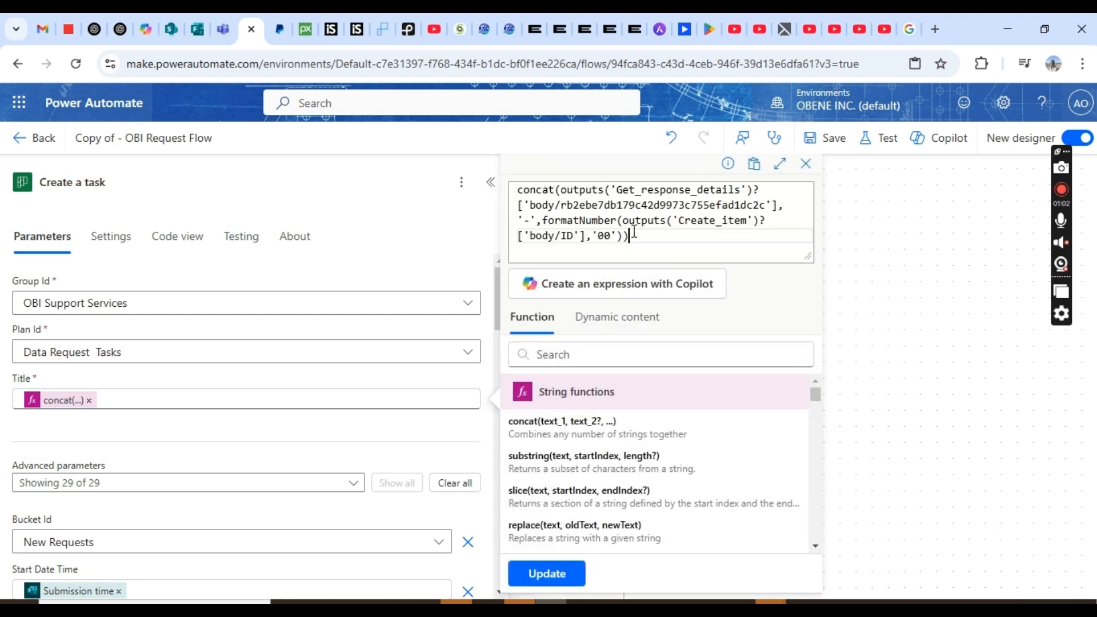
drag(631, 236, 604, 221)
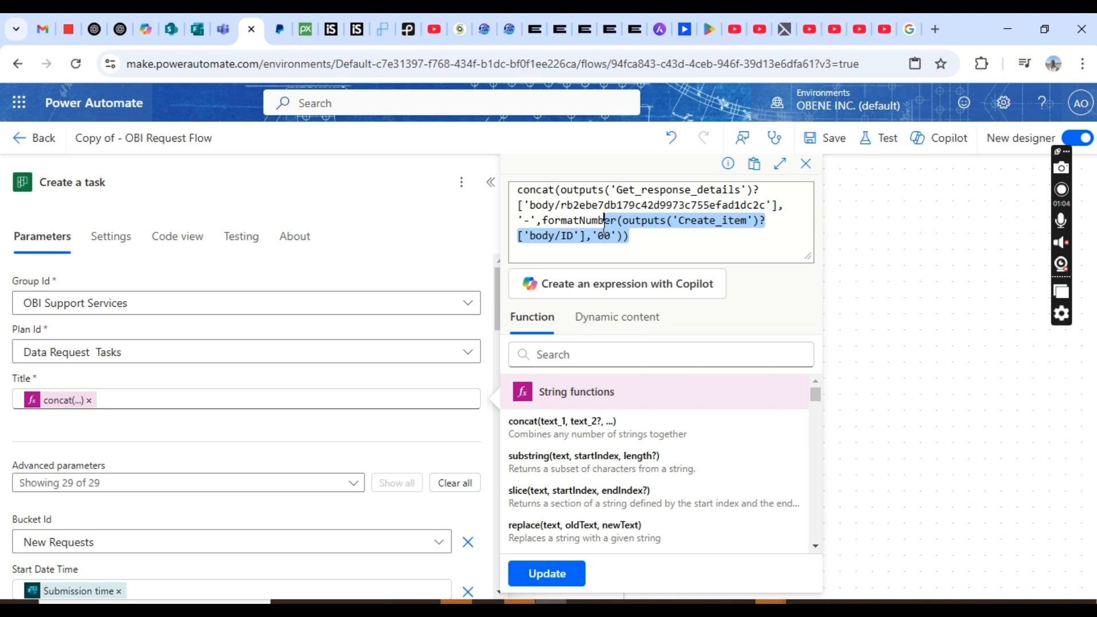
click(634, 236)
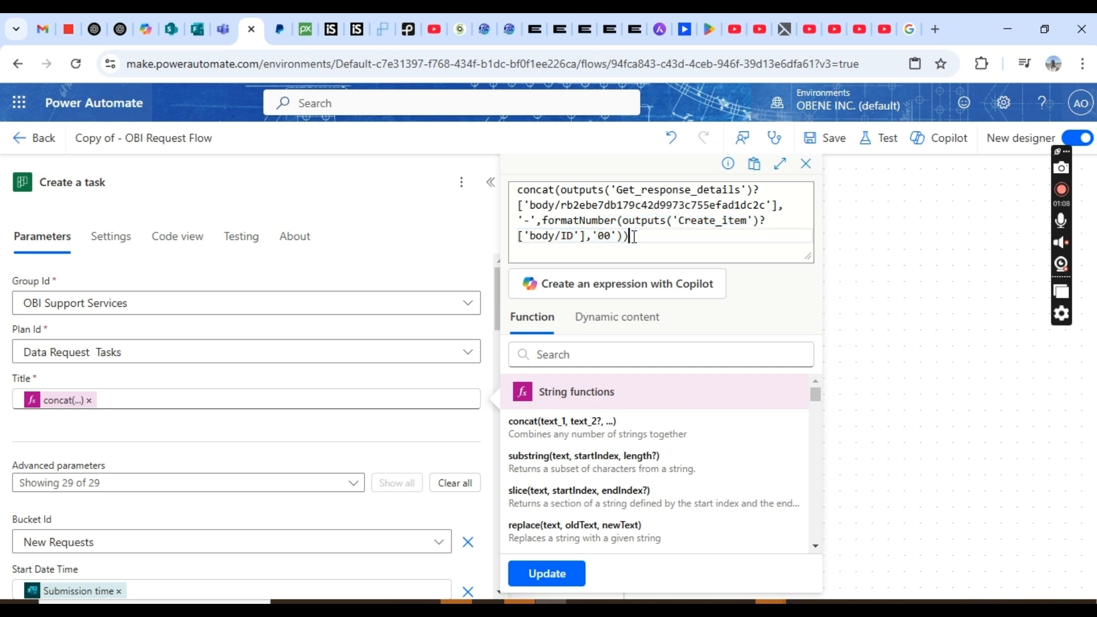
drag(634, 236, 507, 179)
key(ctrl+c)
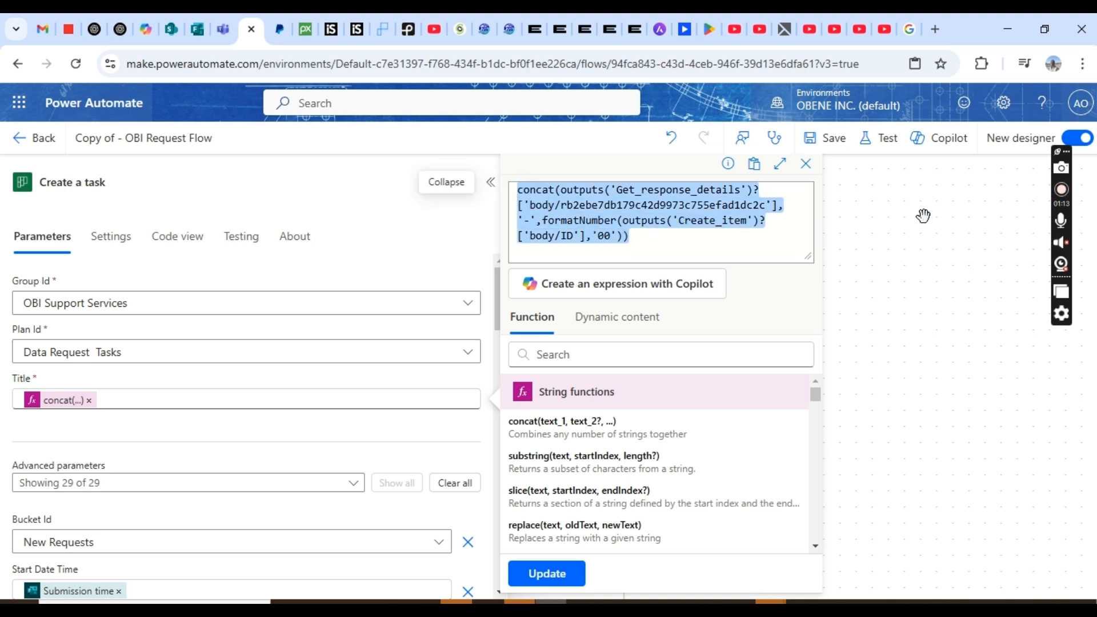
double_click(722, 207)
click(642, 251)
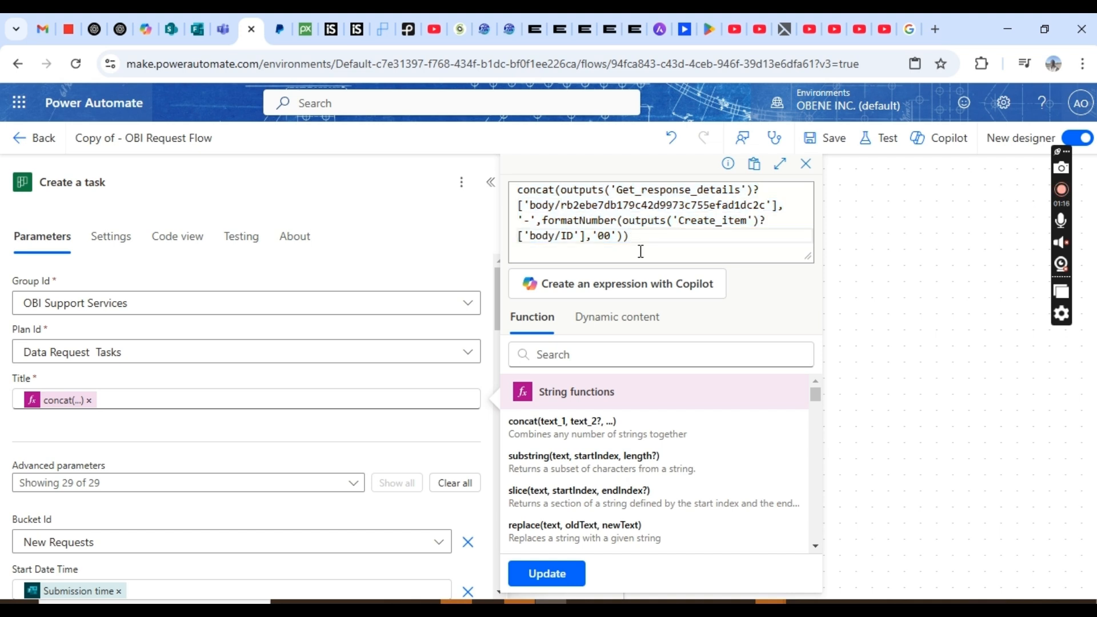
click(889, 299)
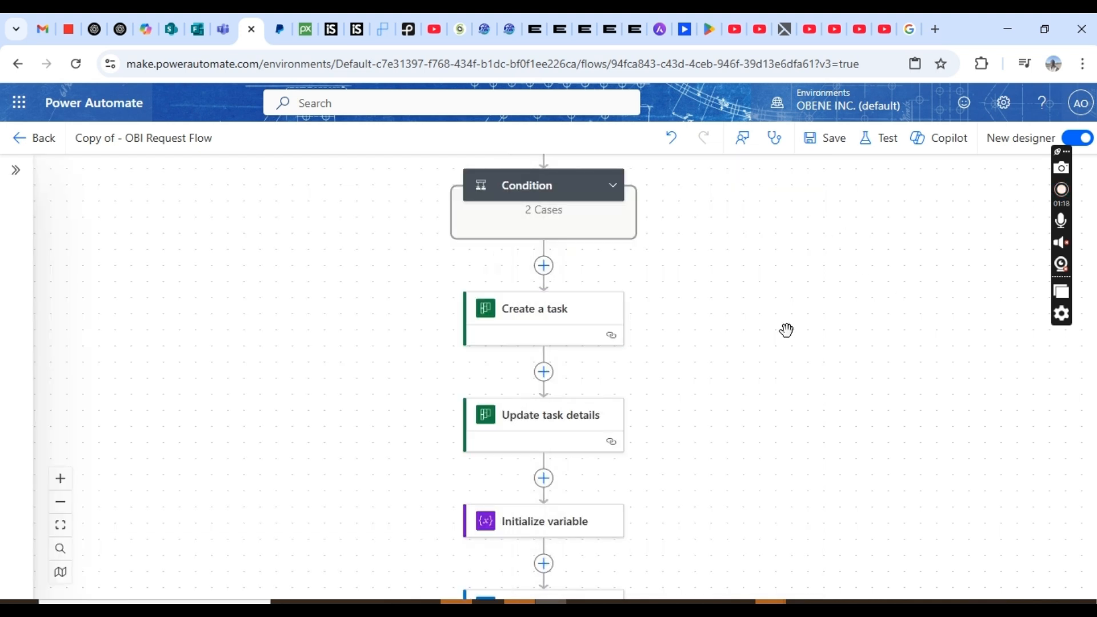
- Delete the old Create a task step from the flow
click(529, 325)
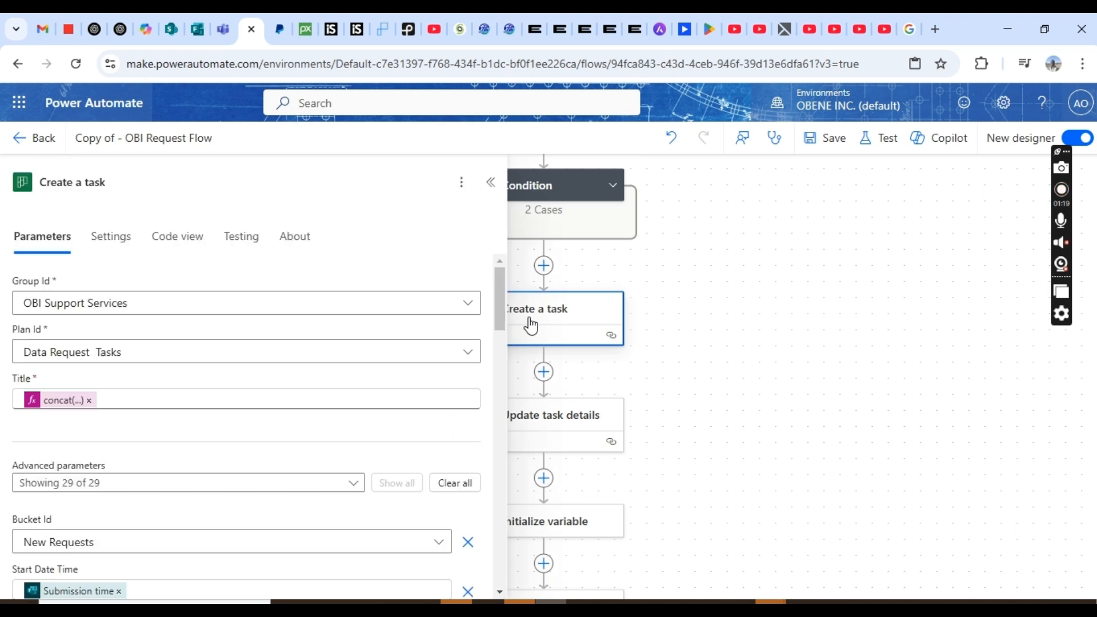
right_click(594, 317)
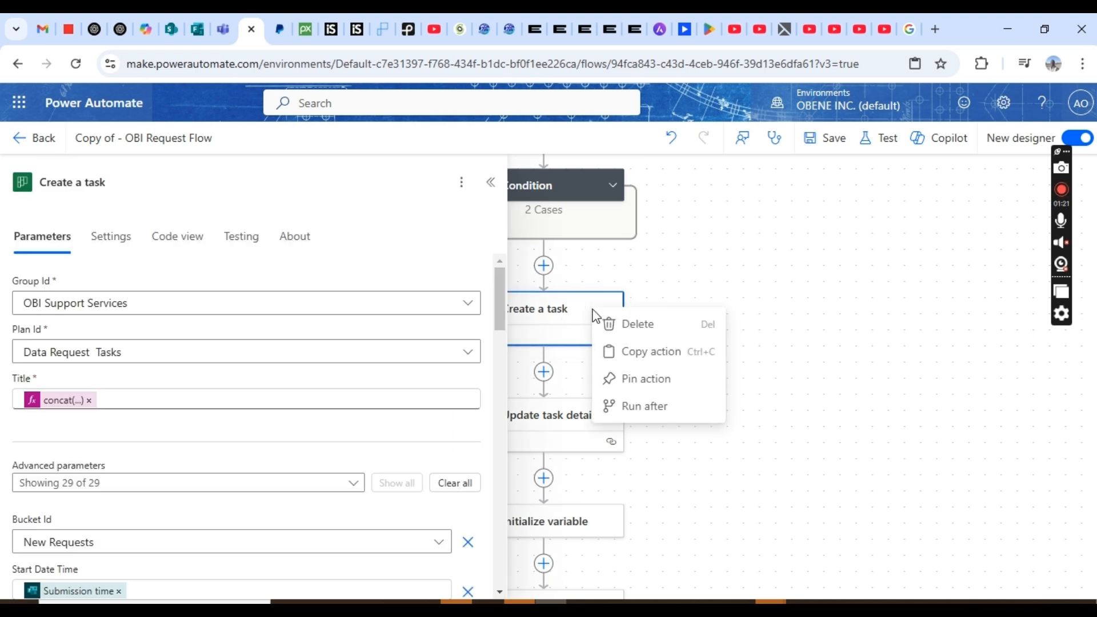
click(634, 325)
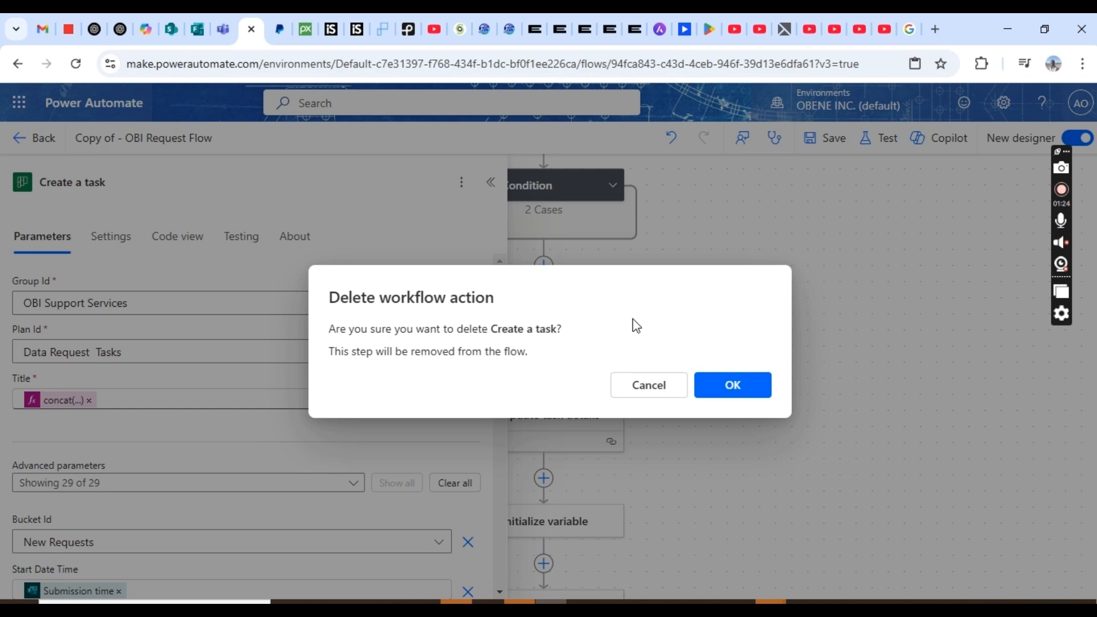
click(713, 386)
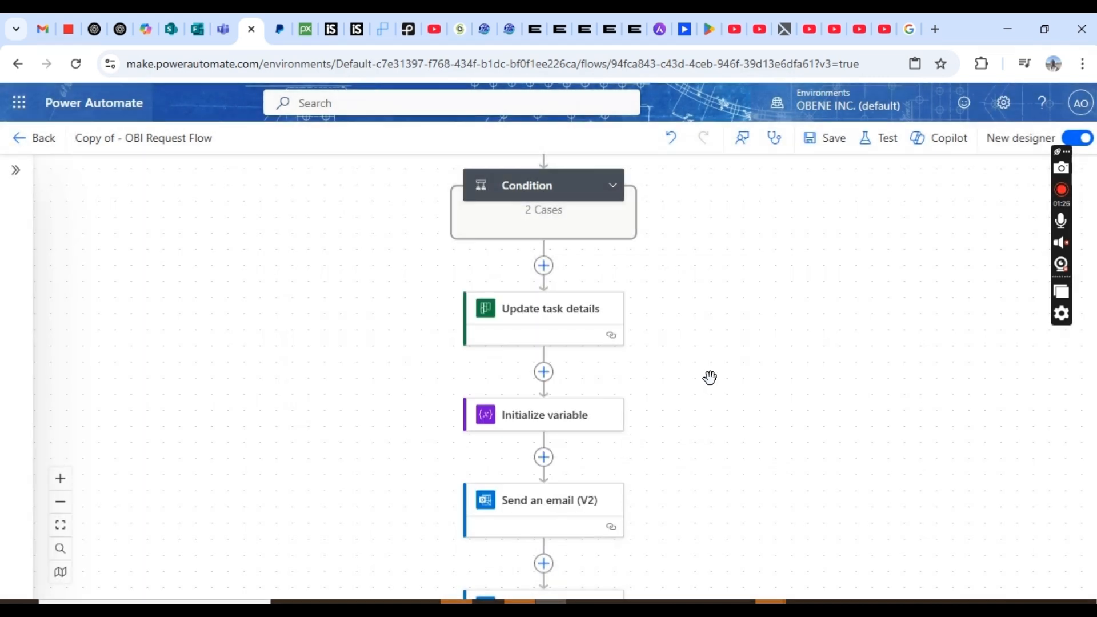
- Add a new action below the Condition and search for 'create task'
click(544, 266)
click(605, 246)
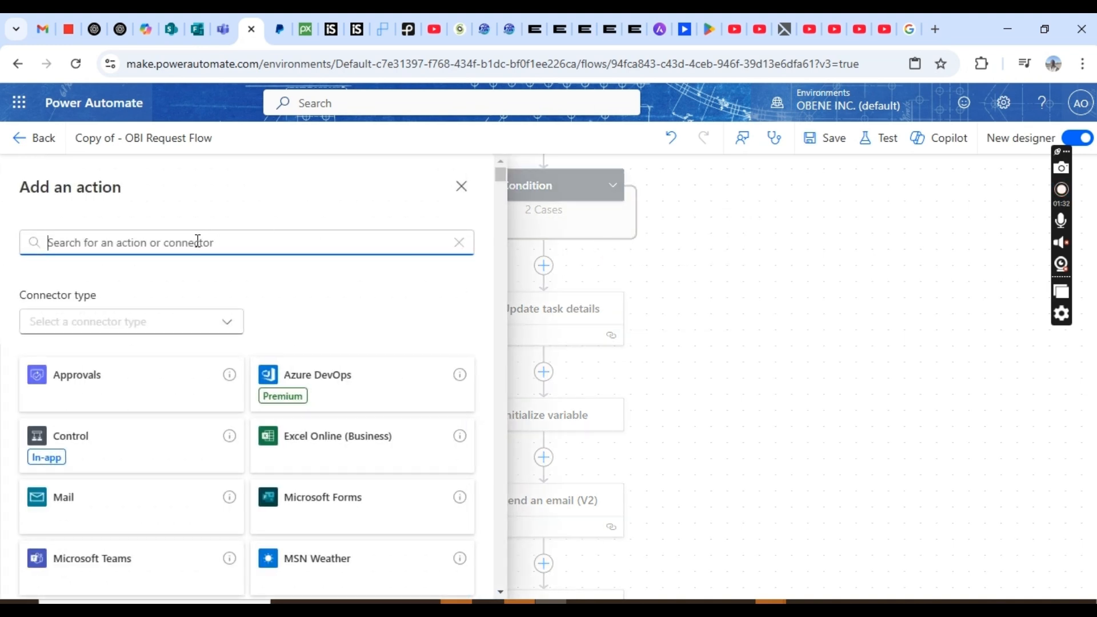
text(create)
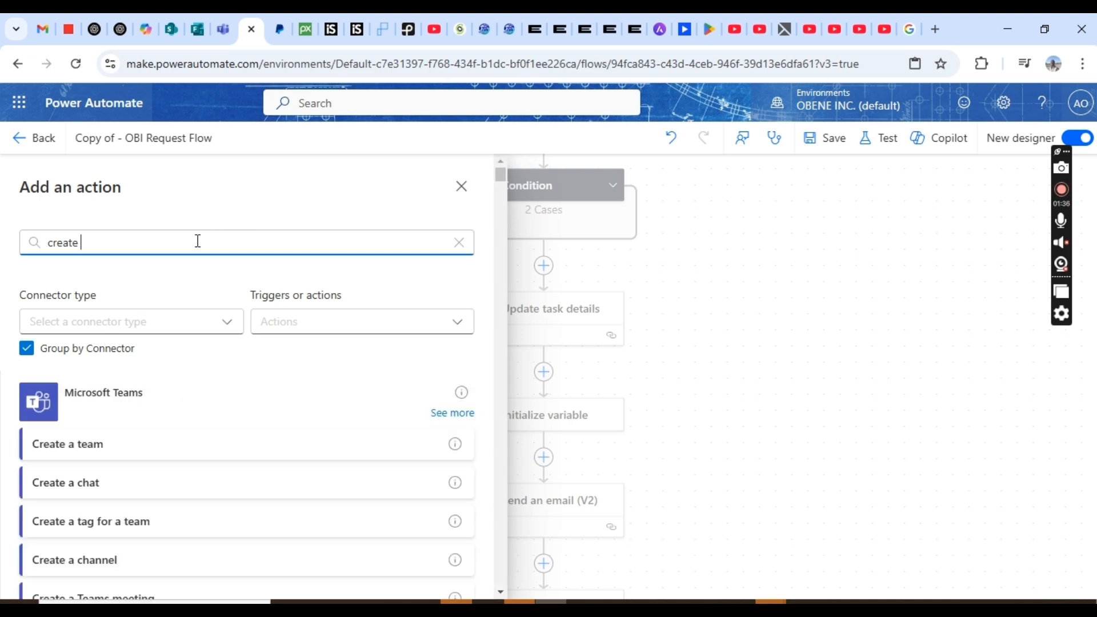
text( task)
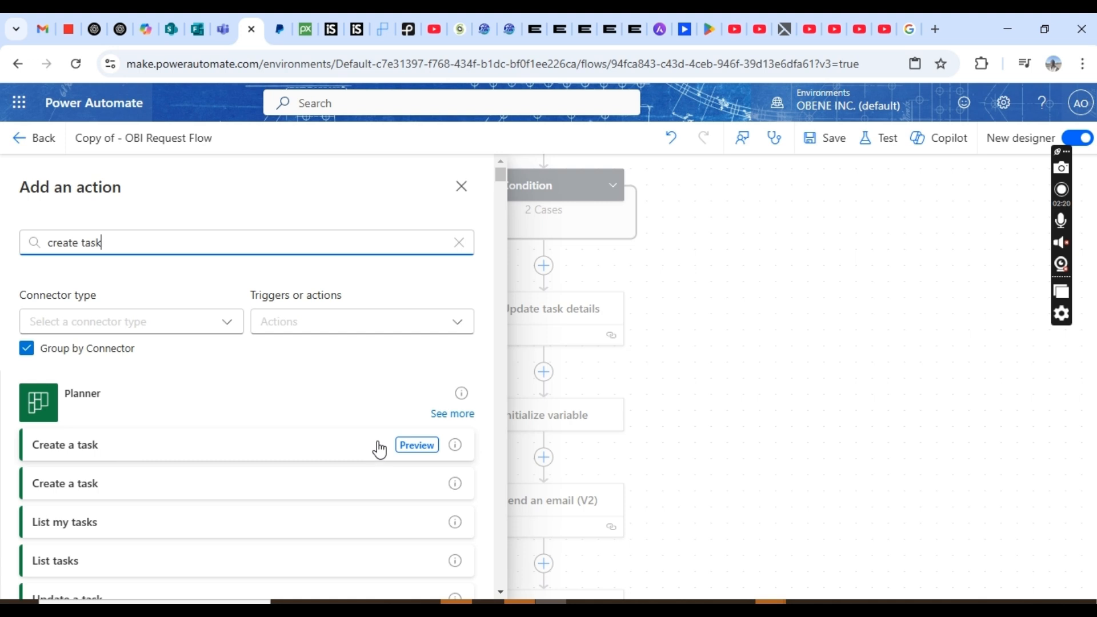
- Add Planner's Create a task with group OBI Support Services and plan Data Request Tasks
click(355, 451)
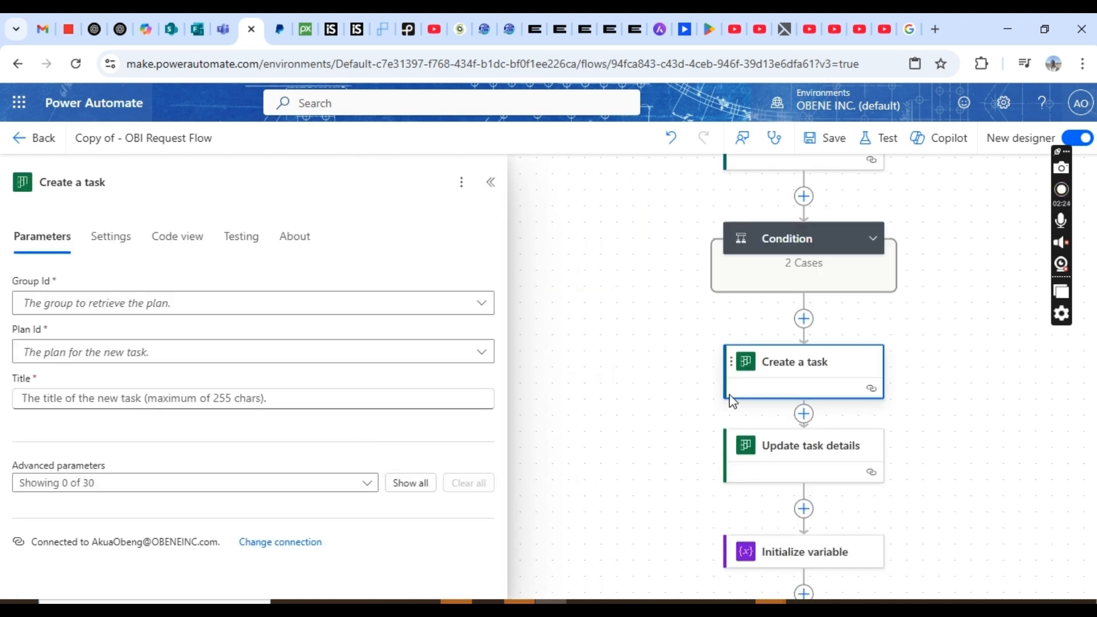
click(779, 380)
click(778, 379)
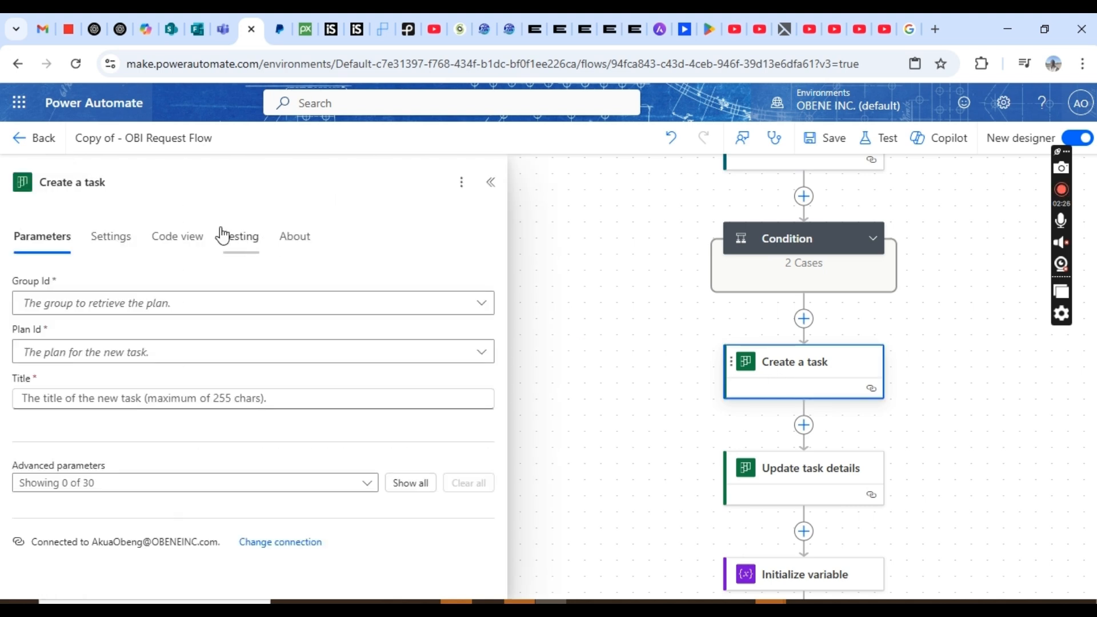
click(389, 306)
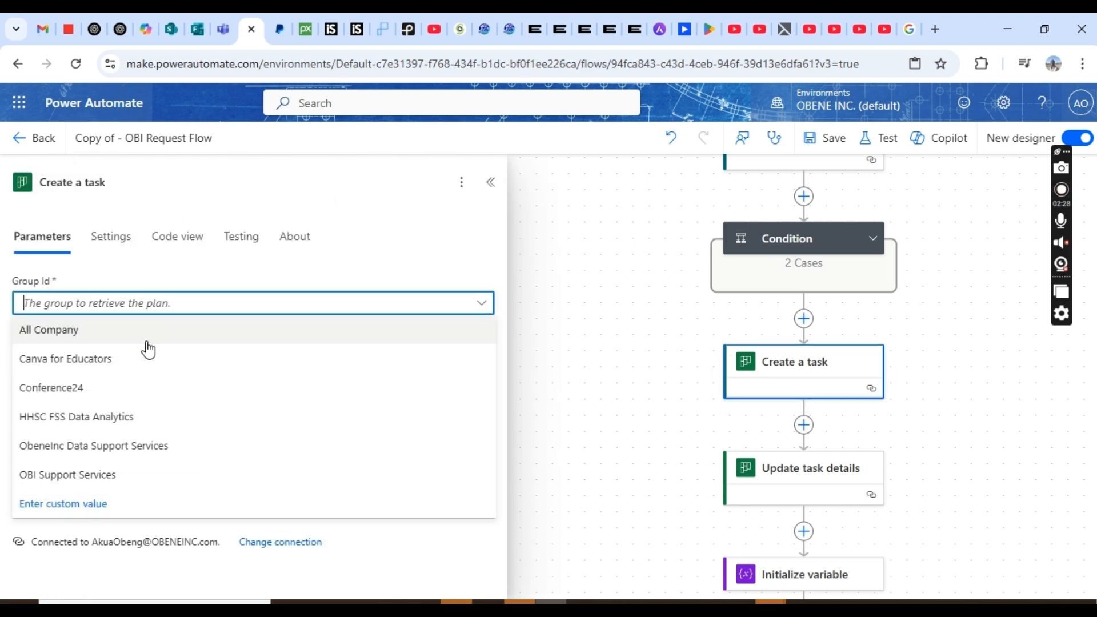
click(116, 482)
click(121, 359)
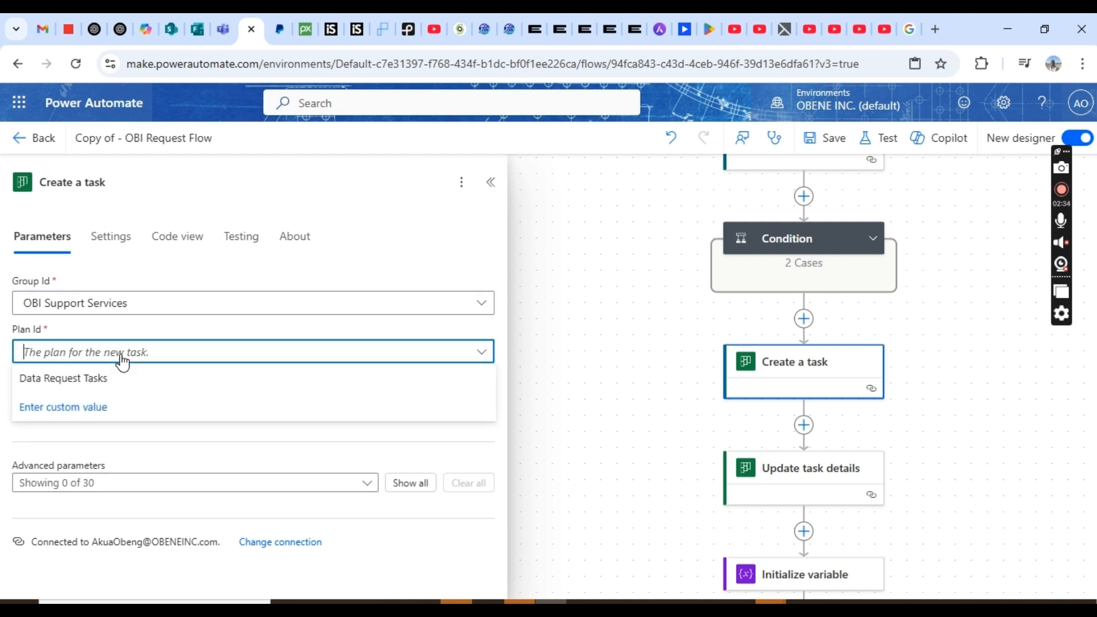
click(88, 378)
- Paste the concat expression with formatNumber '00' into the task Title
click(93, 397)
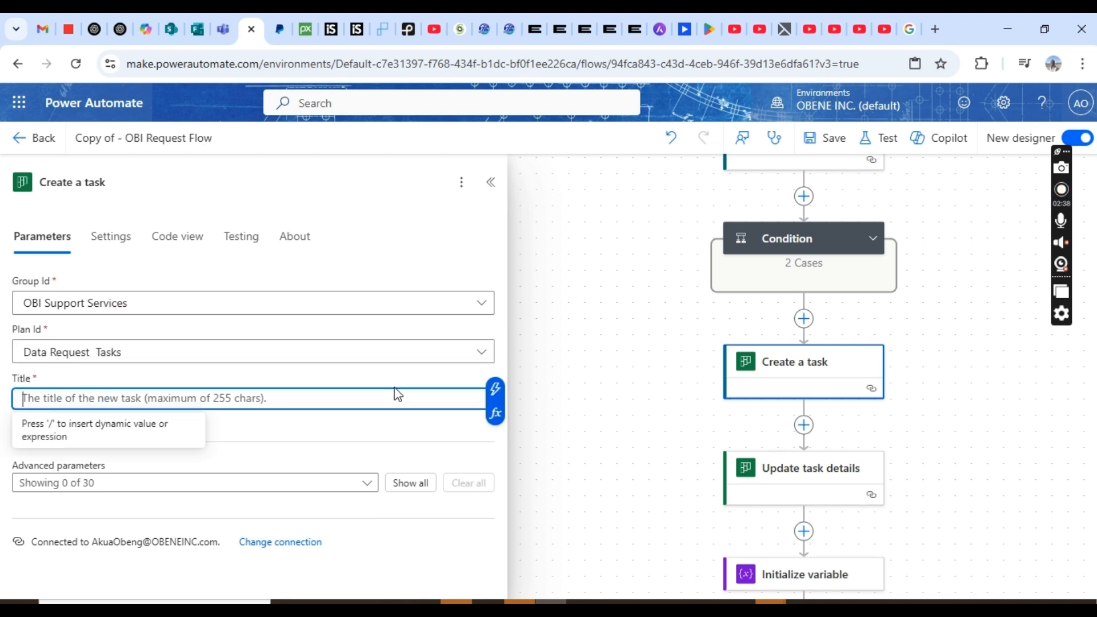
click(495, 413)
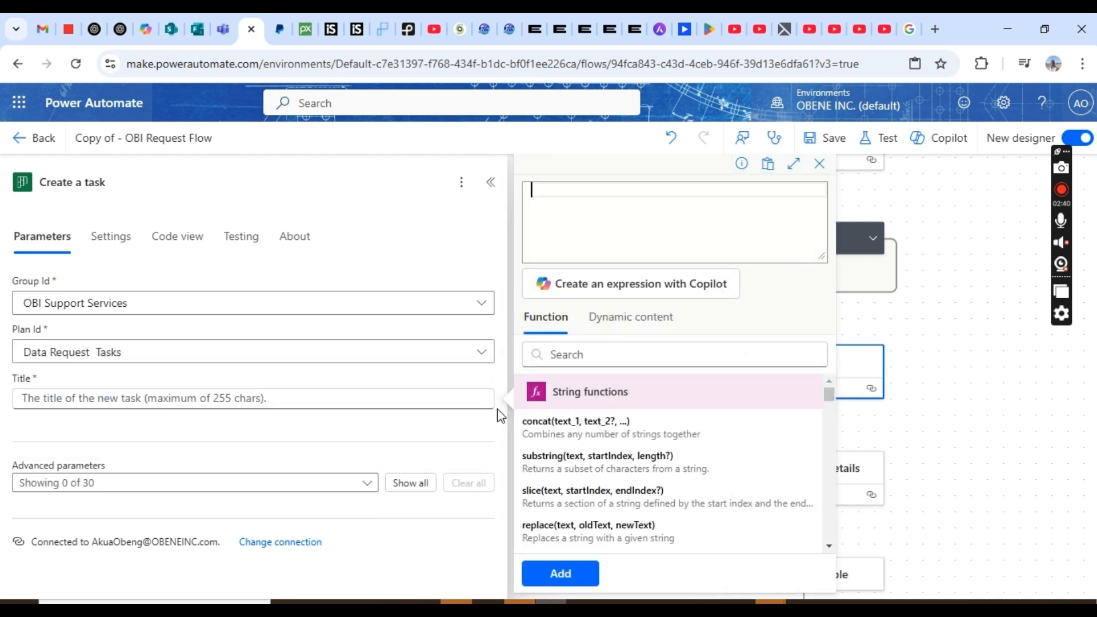
key(ctrl+v)
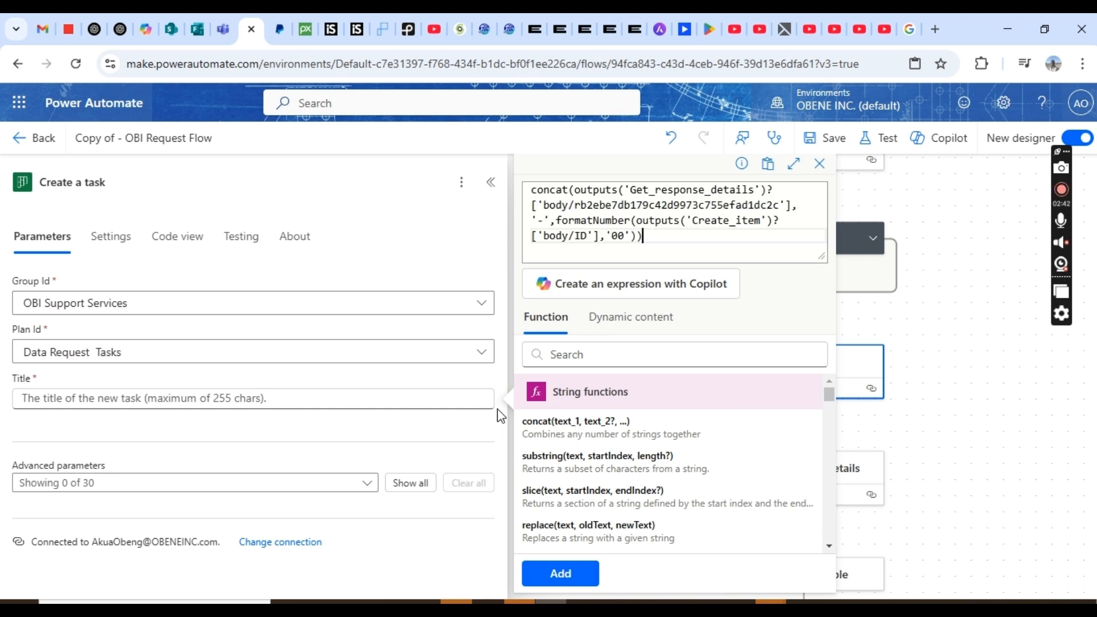
- Insert the concat expression as the task Title and put the task in the New Requests bucket
click(560, 573)
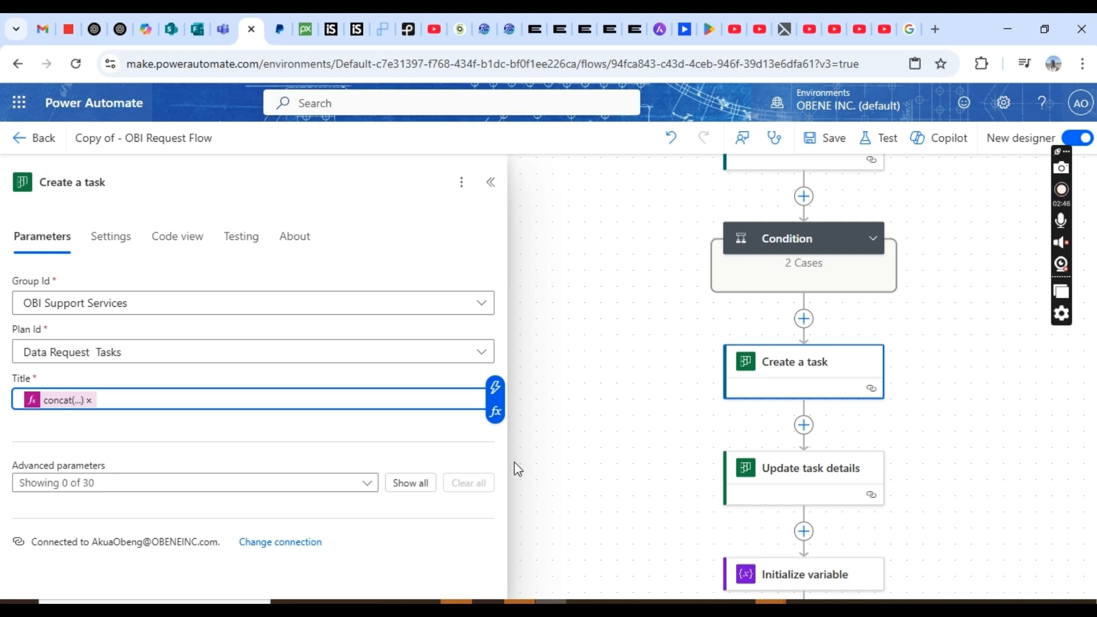
click(418, 489)
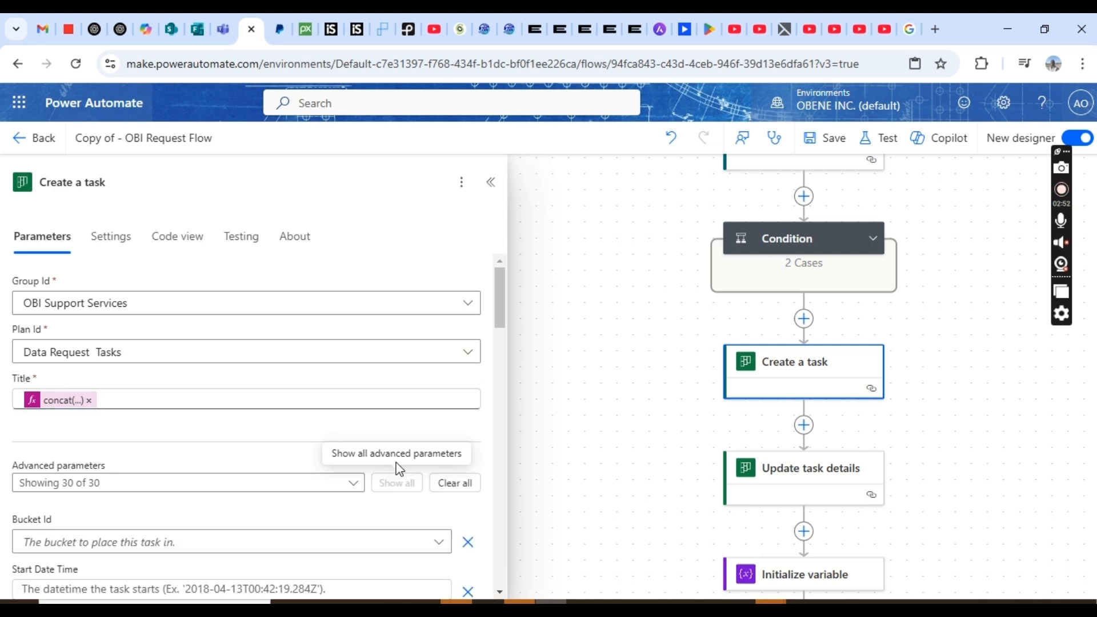
drag(502, 296, 500, 331)
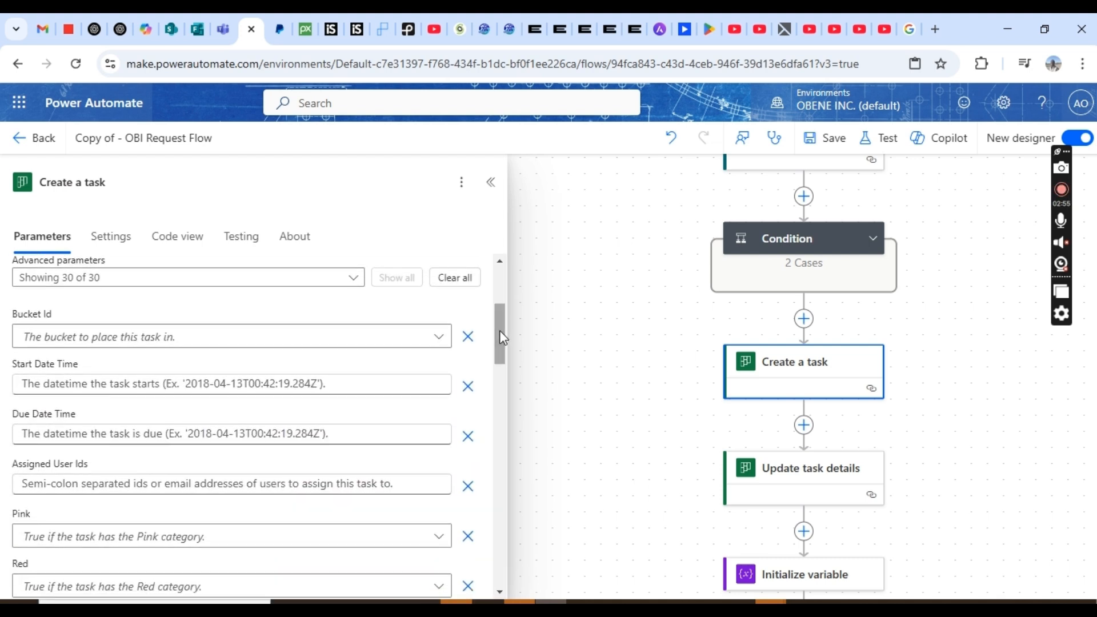
click(222, 338)
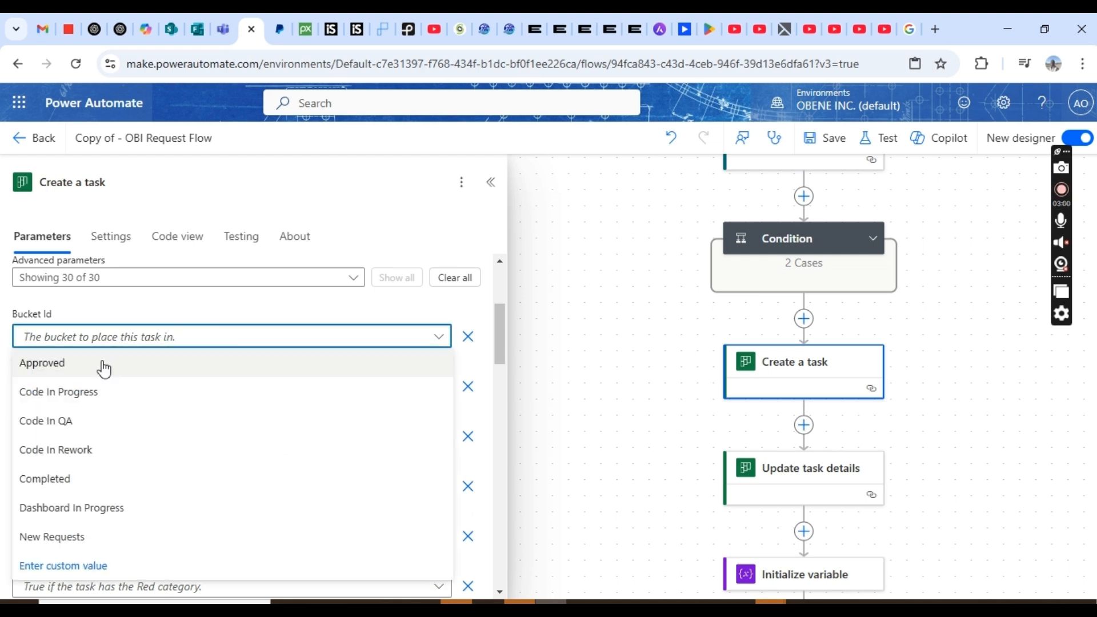
click(69, 539)
- Set Start Date Time to the form's Submission time from Get response details
scroll(501, 354, down, 1)
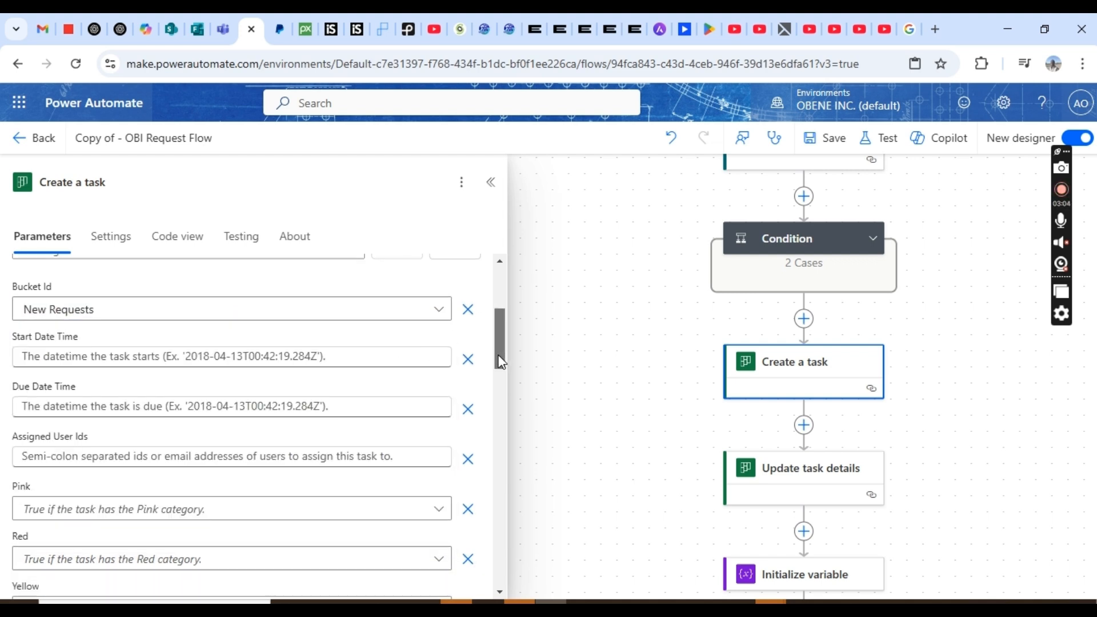
click(340, 342)
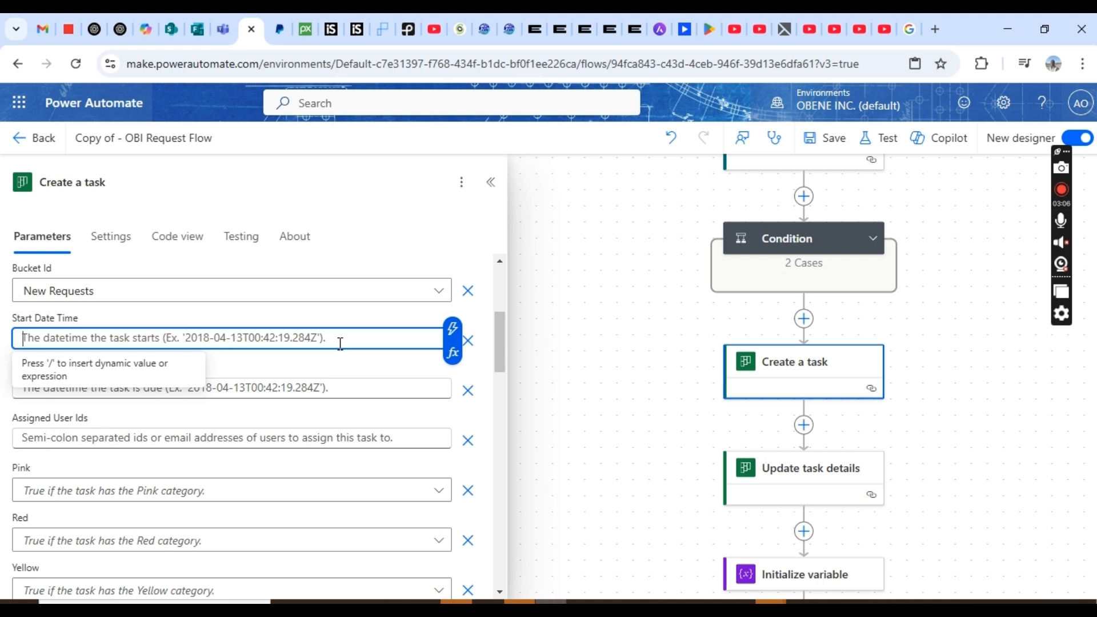
click(452, 330)
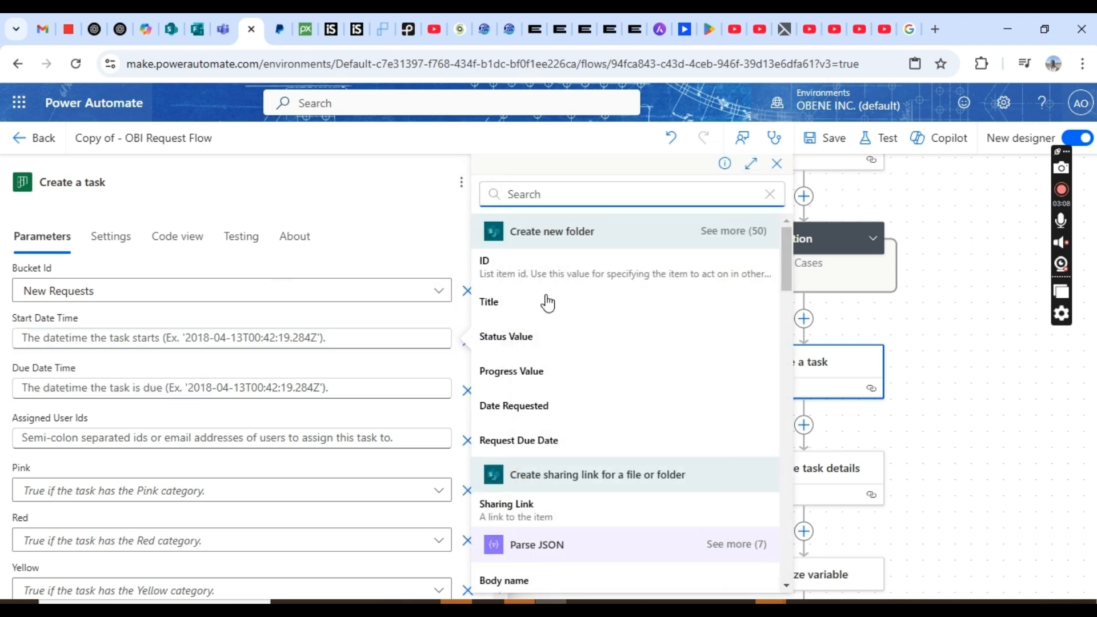
text(su)
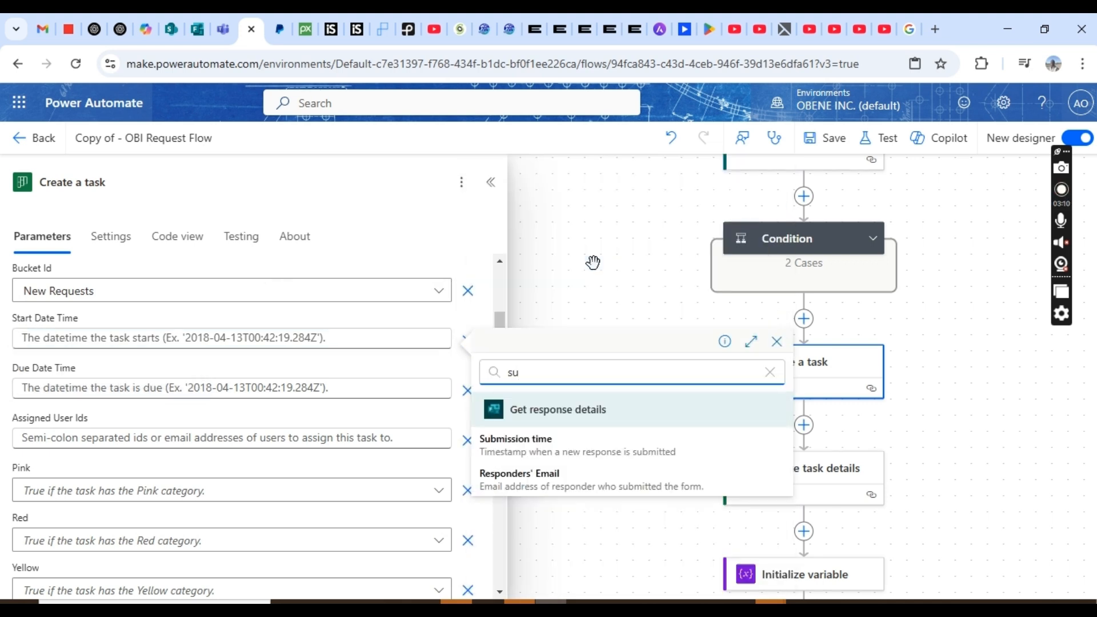
text(b)
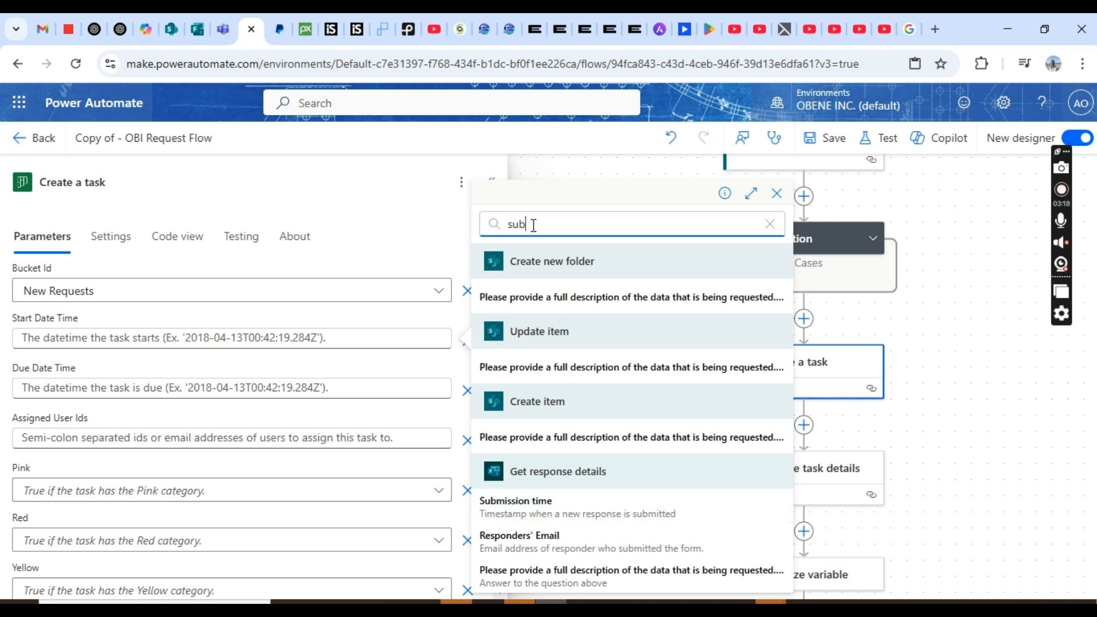
key(BackSpace)
key(BackSpace)
key(BackSpace)
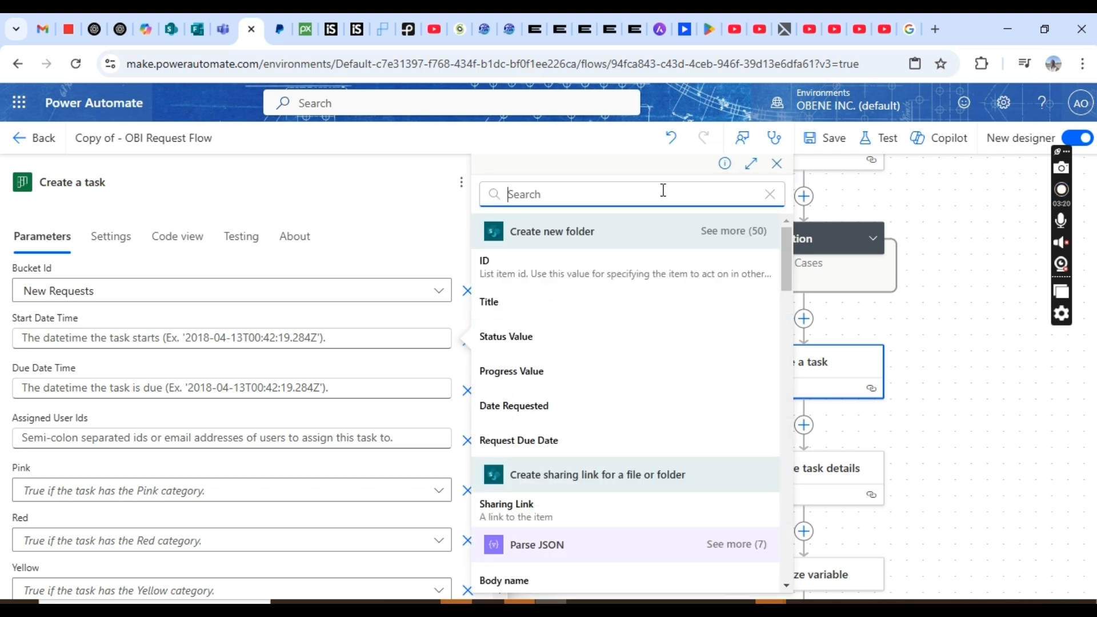
drag(786, 264, 793, 531)
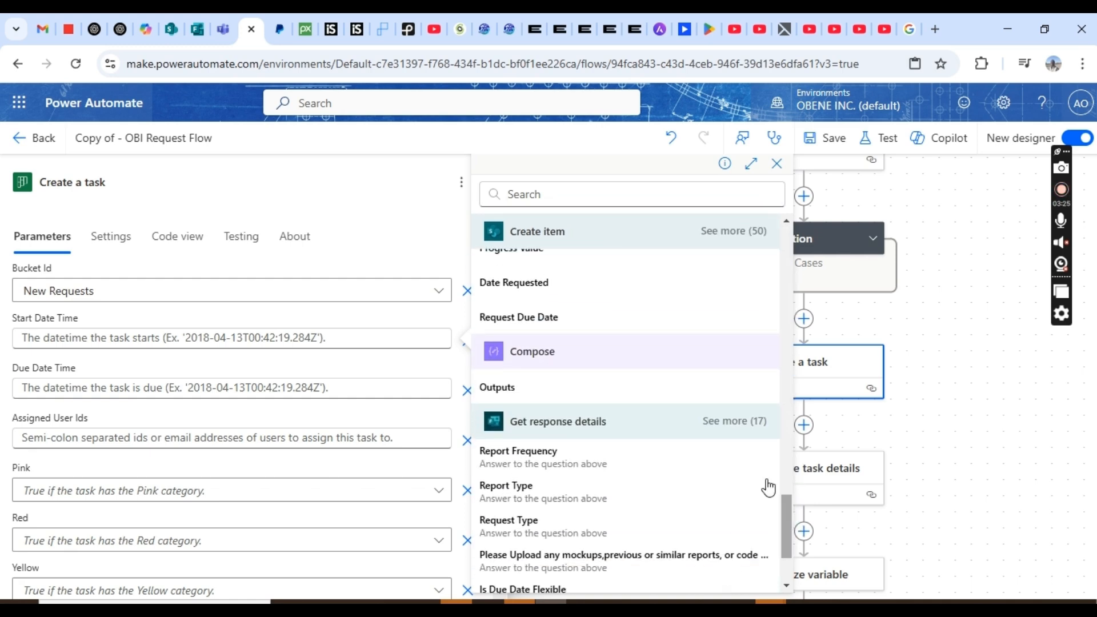
click(742, 435)
drag(783, 458, 786, 527)
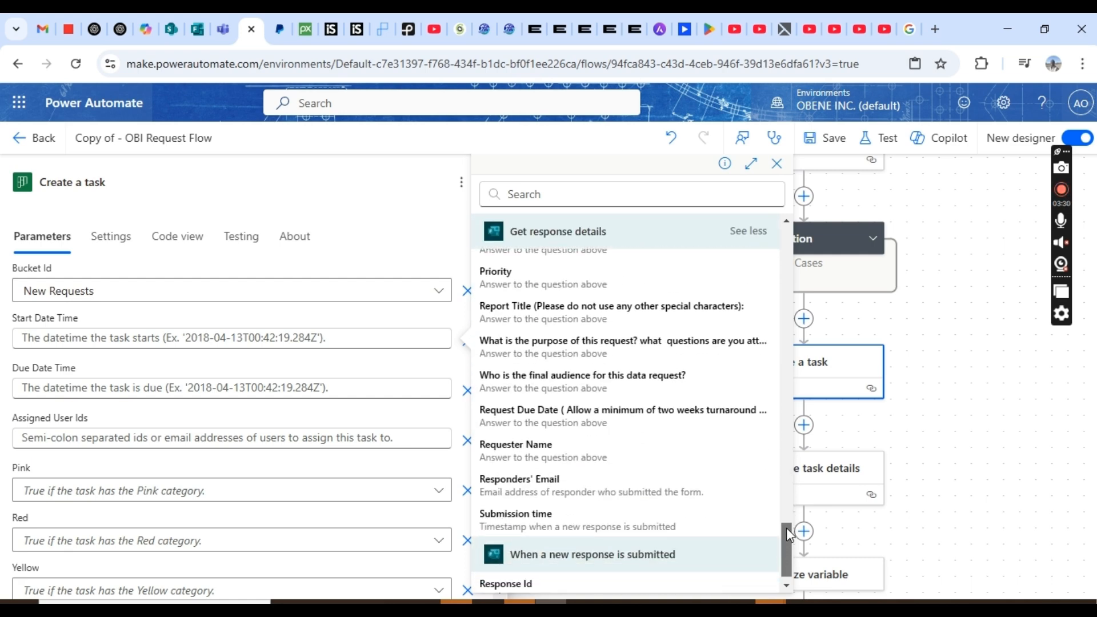
click(609, 526)
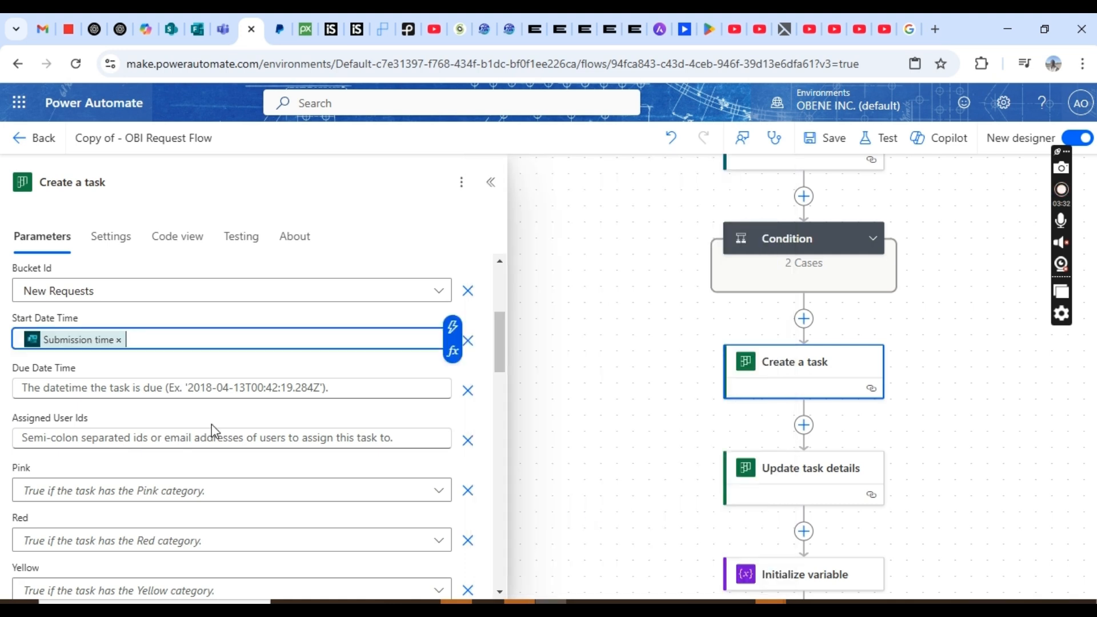
- Set Due Date Time to Calculated time
click(136, 384)
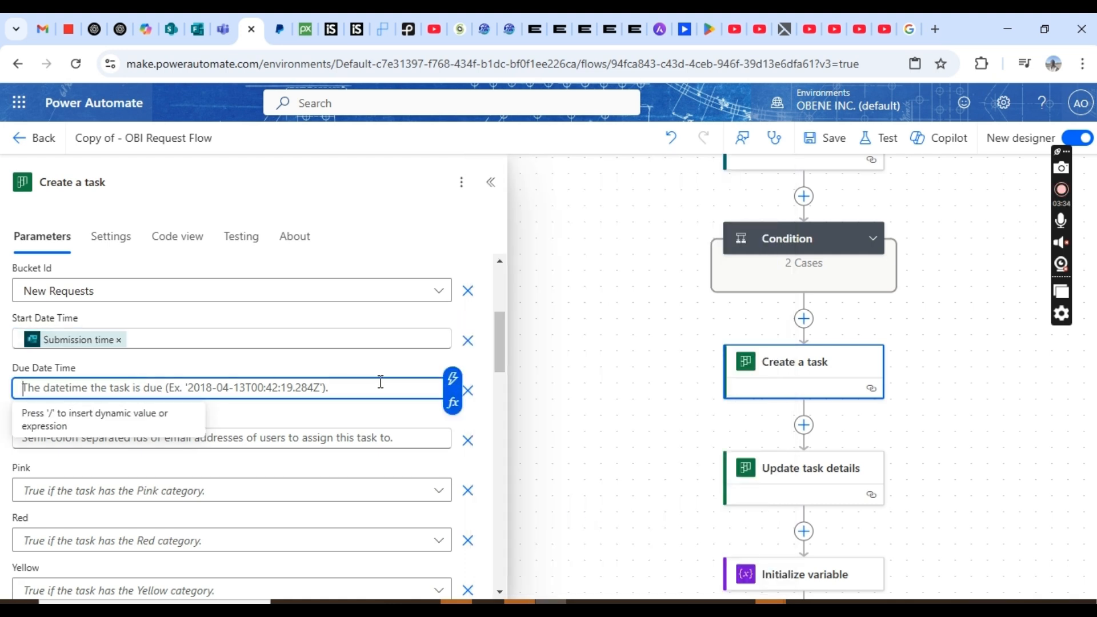
click(452, 379)
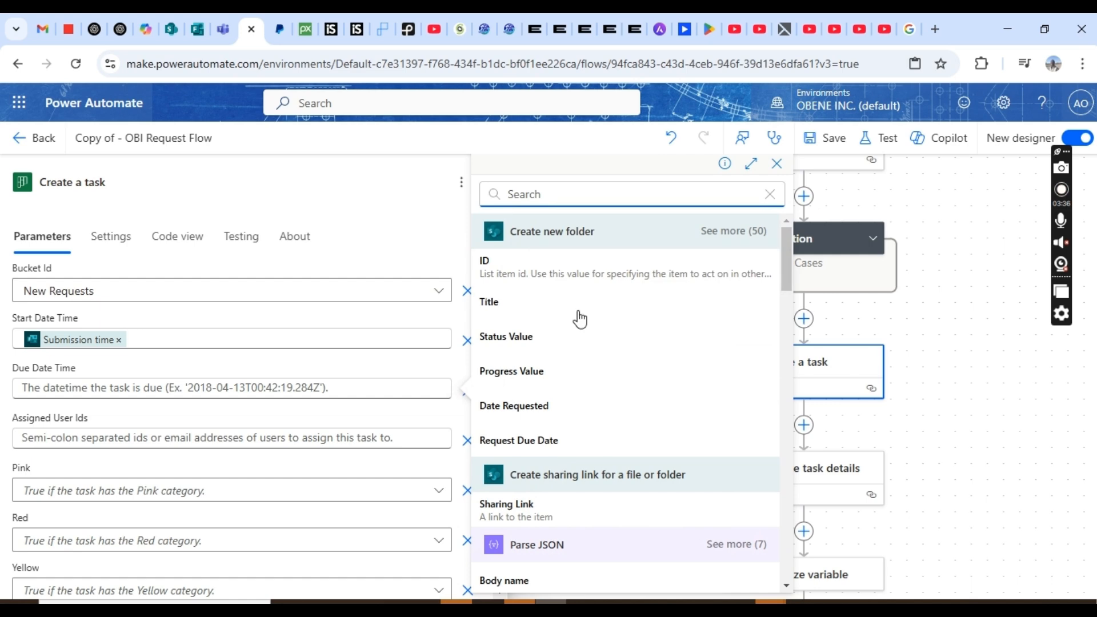
drag(787, 244, 791, 457)
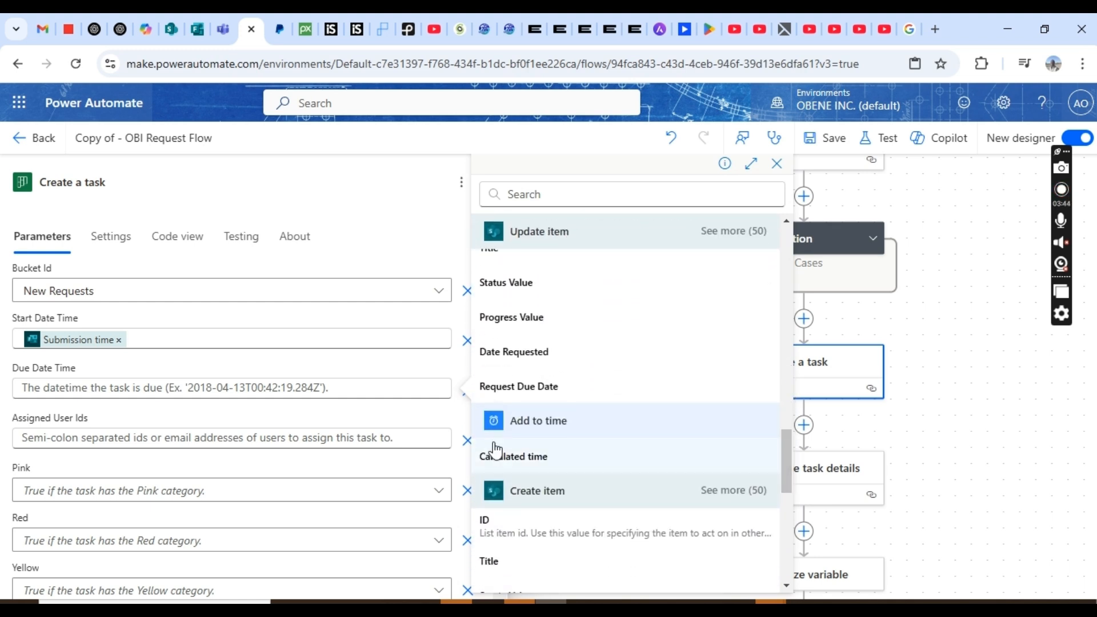
click(502, 470)
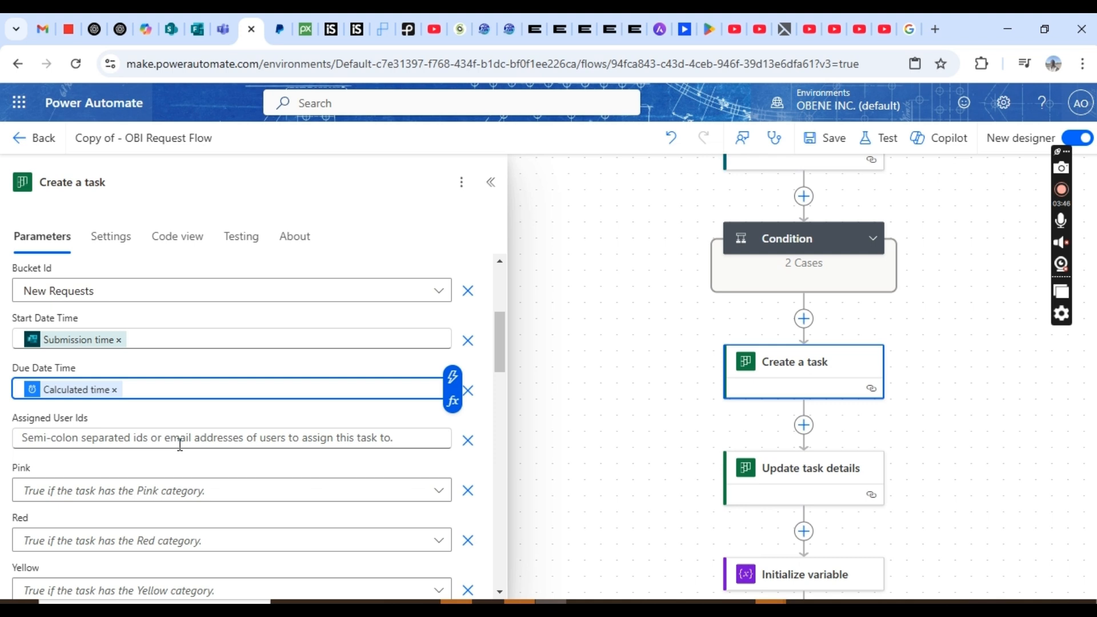
drag(500, 355, 478, 595)
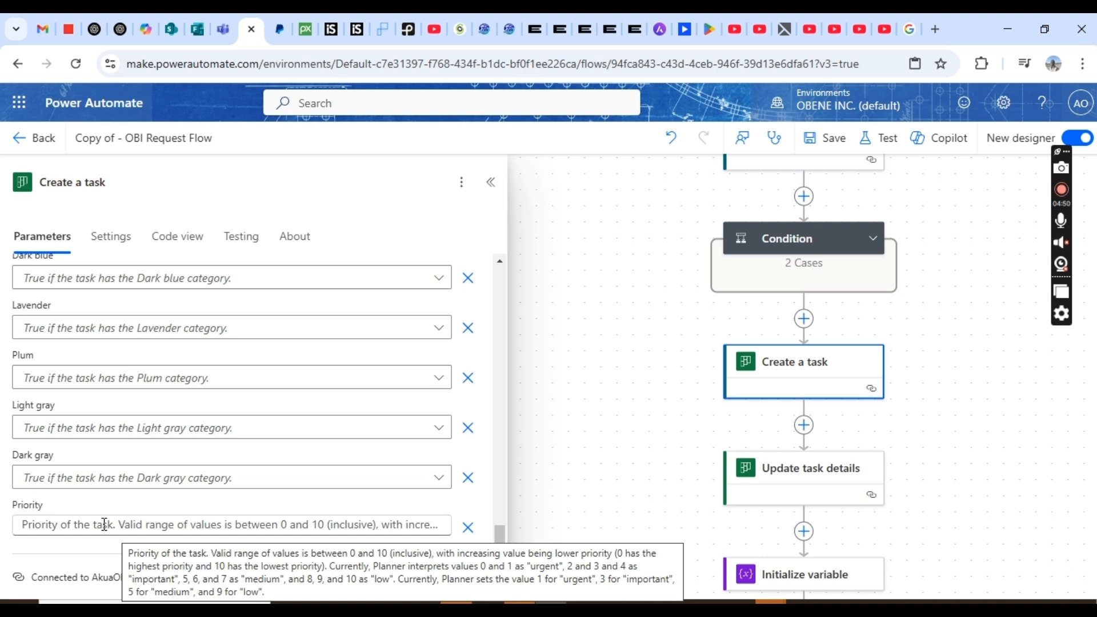
click(195, 36)
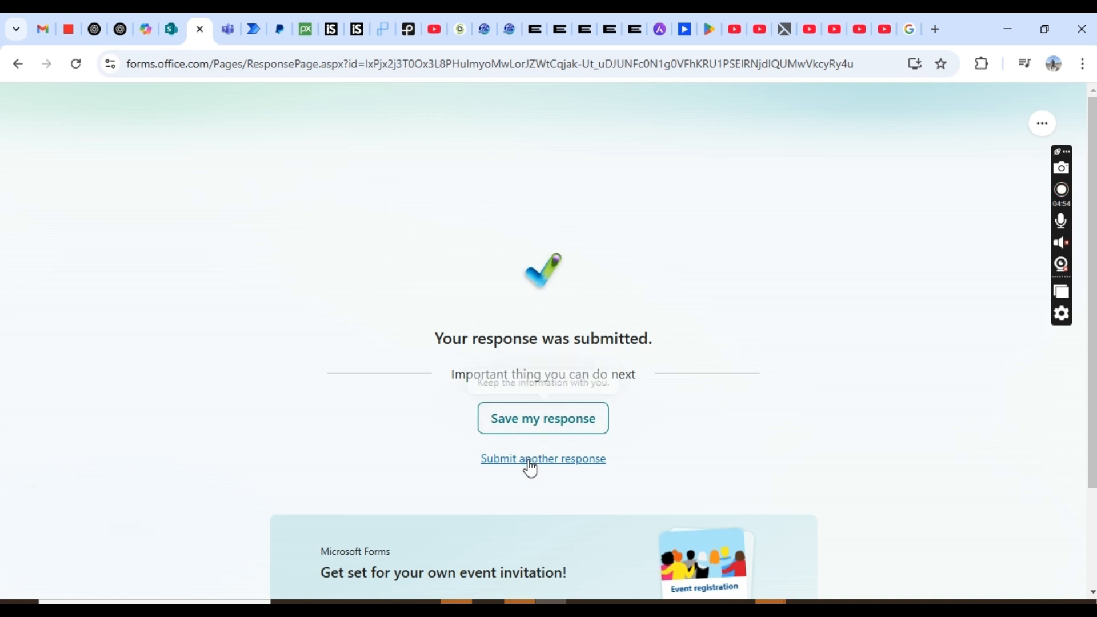
- Open a blank Obene Inc Request Form and view the Priority choices Low, Medium, High and Urgent
click(166, 25)
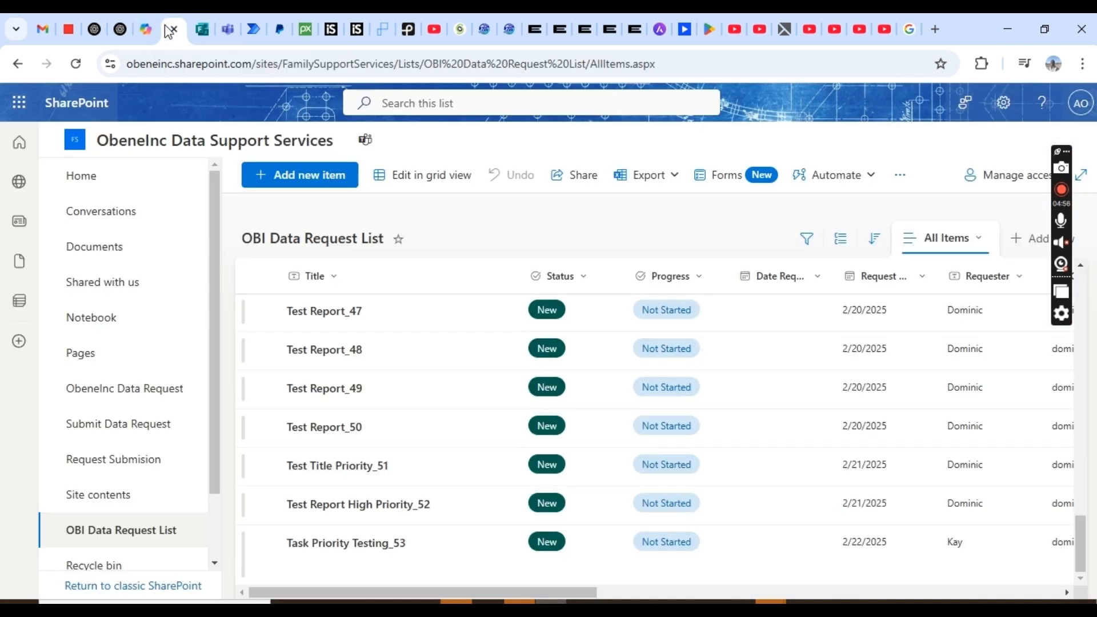
click(203, 32)
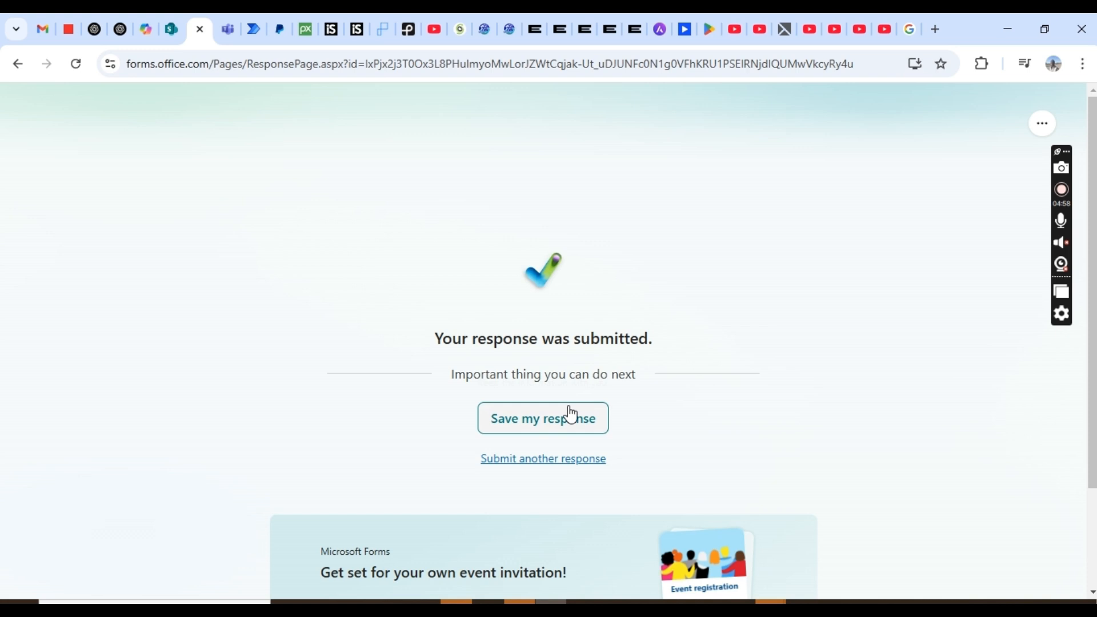
click(541, 460)
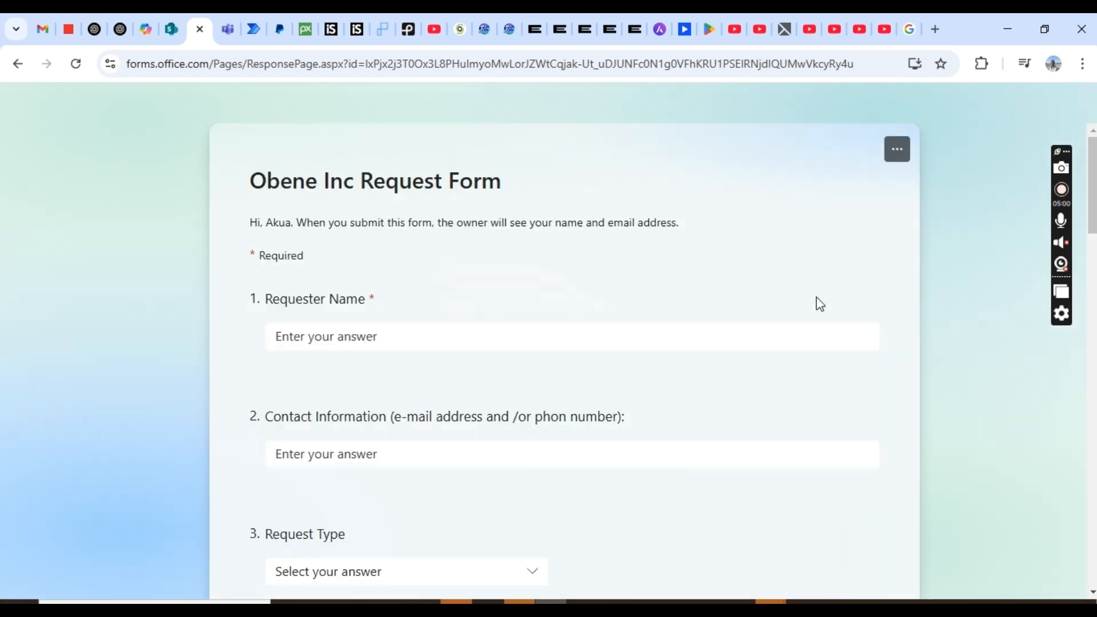
drag(1092, 181, 1084, 558)
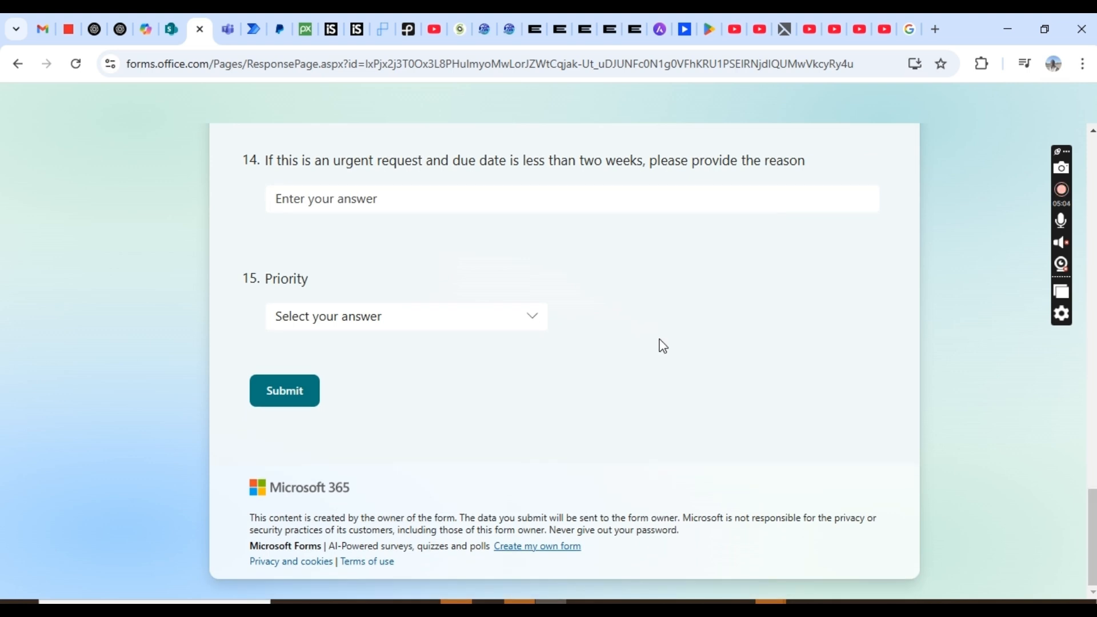
click(534, 316)
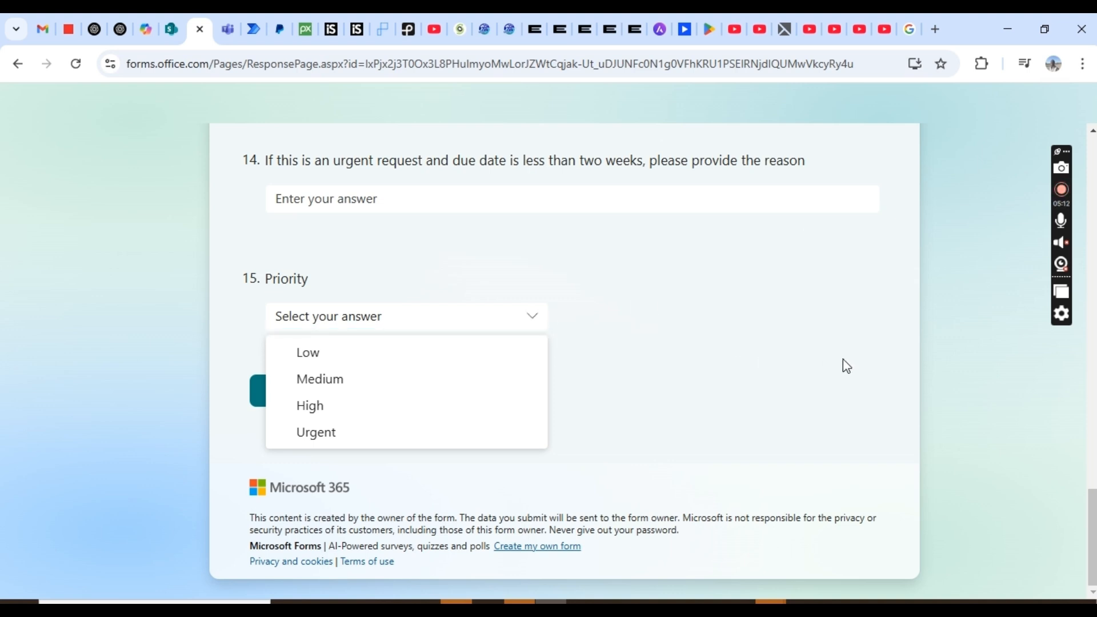
- Return to the flow designer, then to the ChatGPT conversation
click(255, 31)
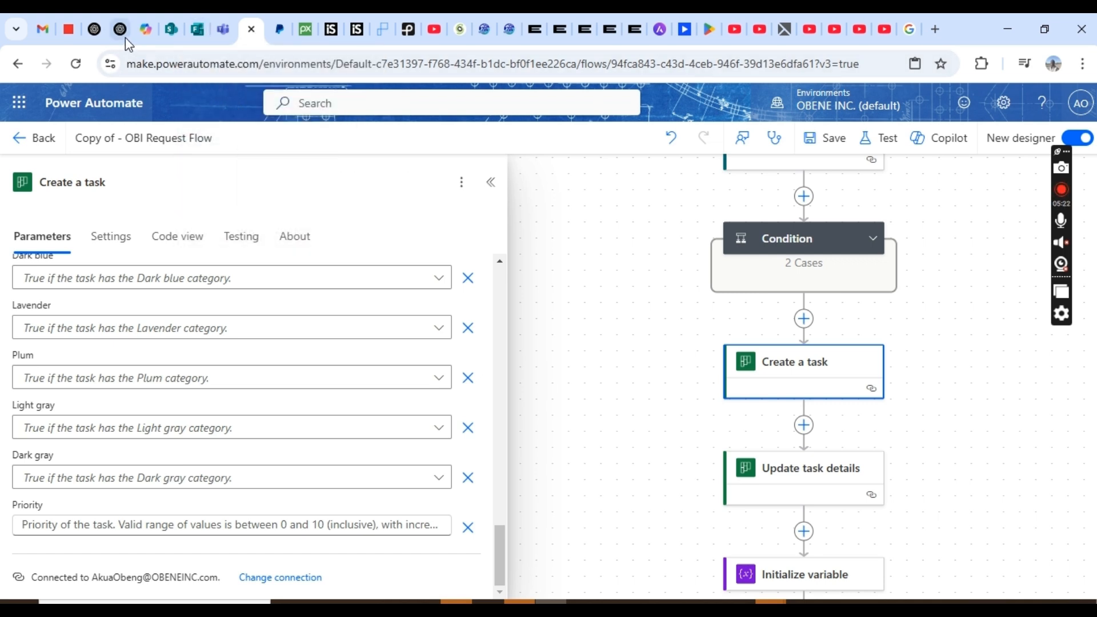
mouse_move(125, 41)
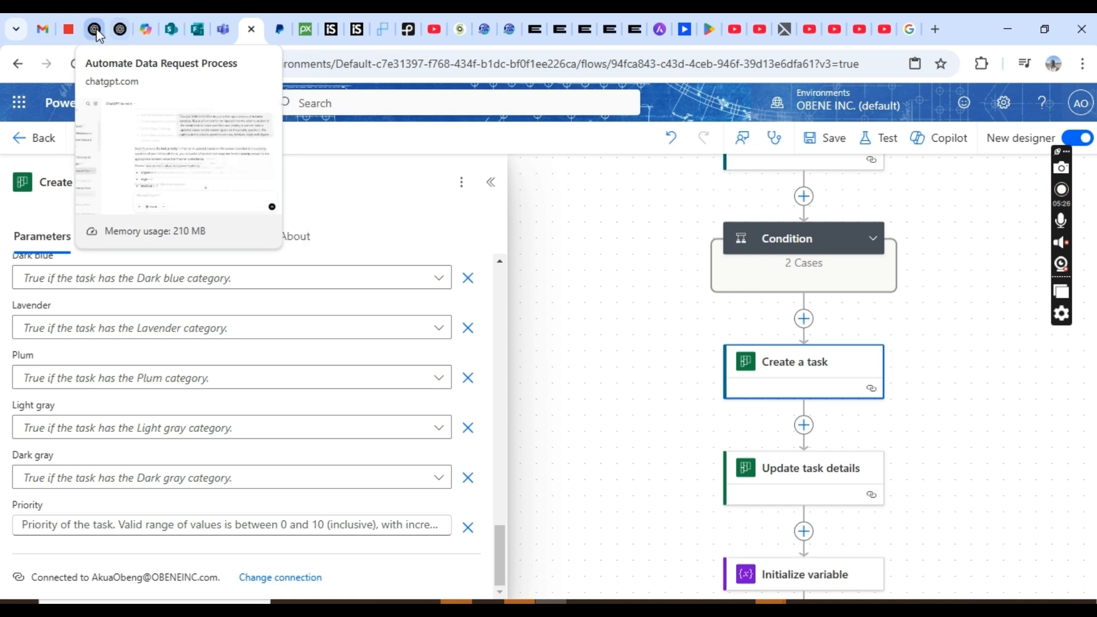
click(95, 30)
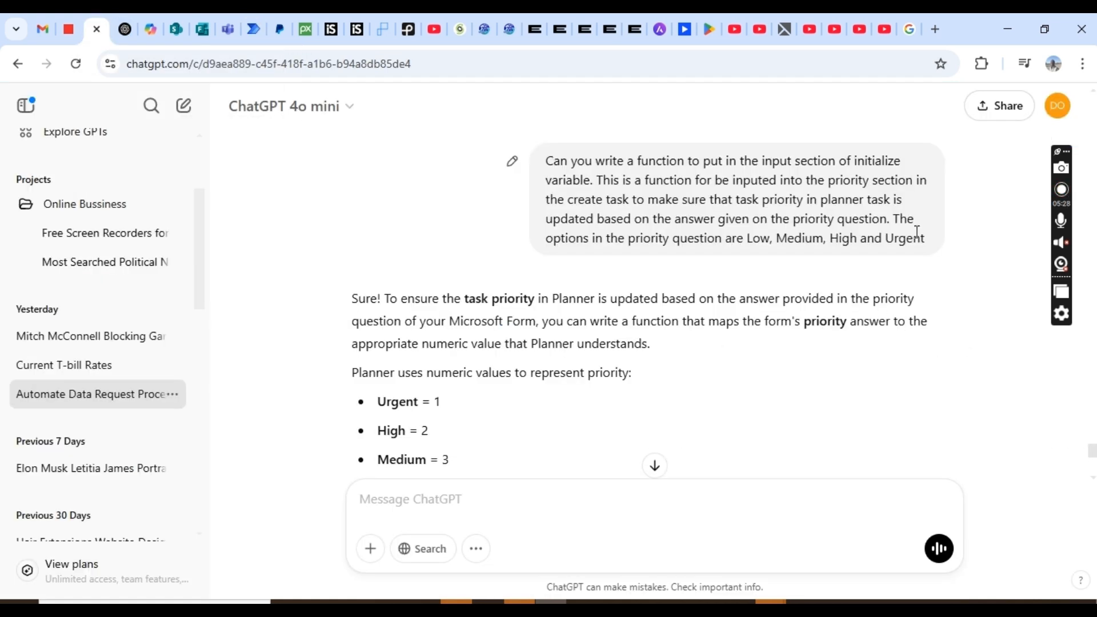
- Send ChatGPT the earlier prompt asking for a priority mapping function
mouse_move(925, 245)
mouse_down()
mouse_move(623, 160)
mouse_move(551, 163)
mouse_up()
key(ctrl+c)
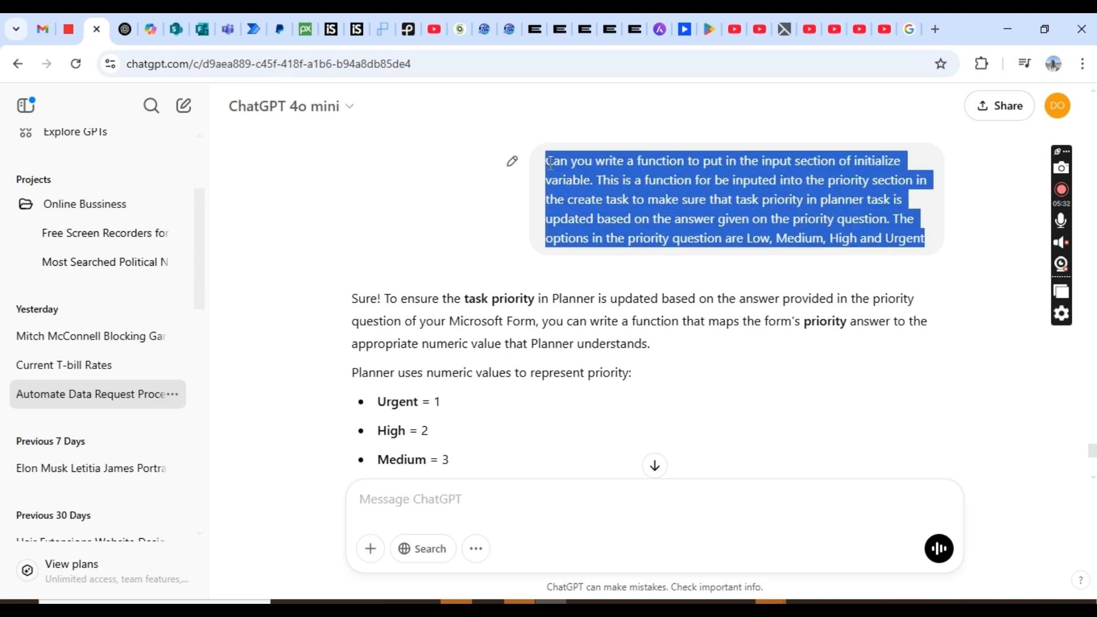
click(438, 505)
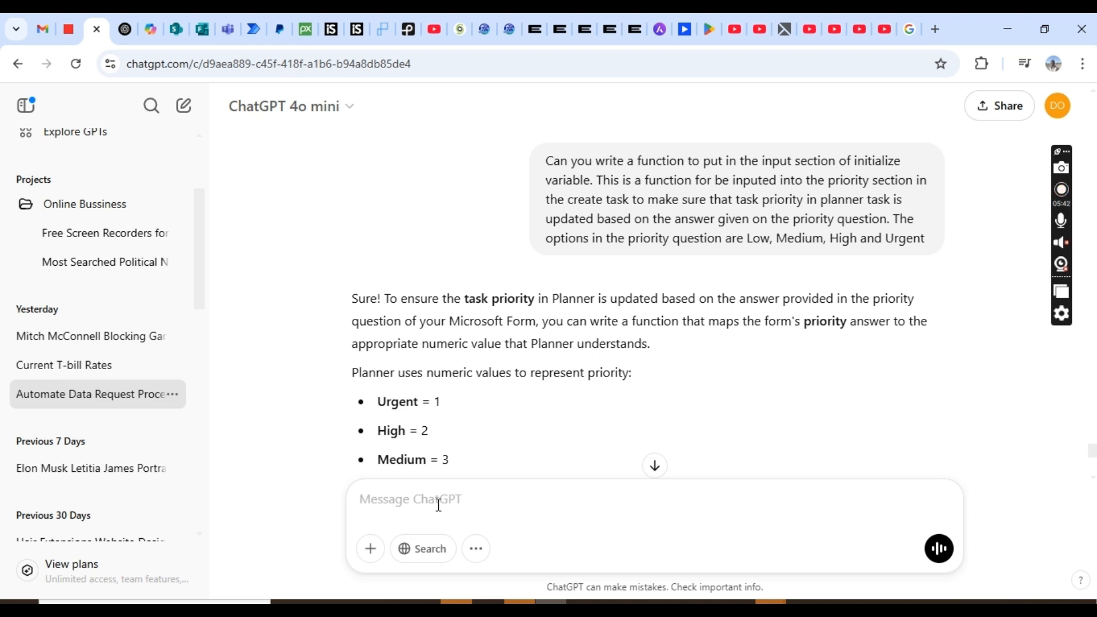
key(ctrl+v)
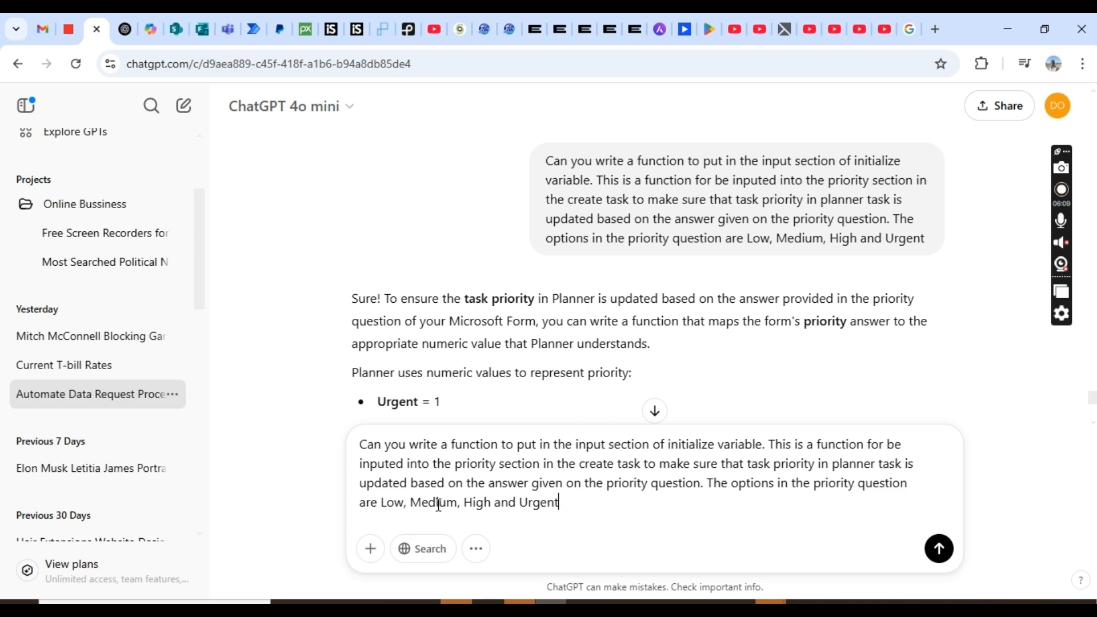
key(Return)
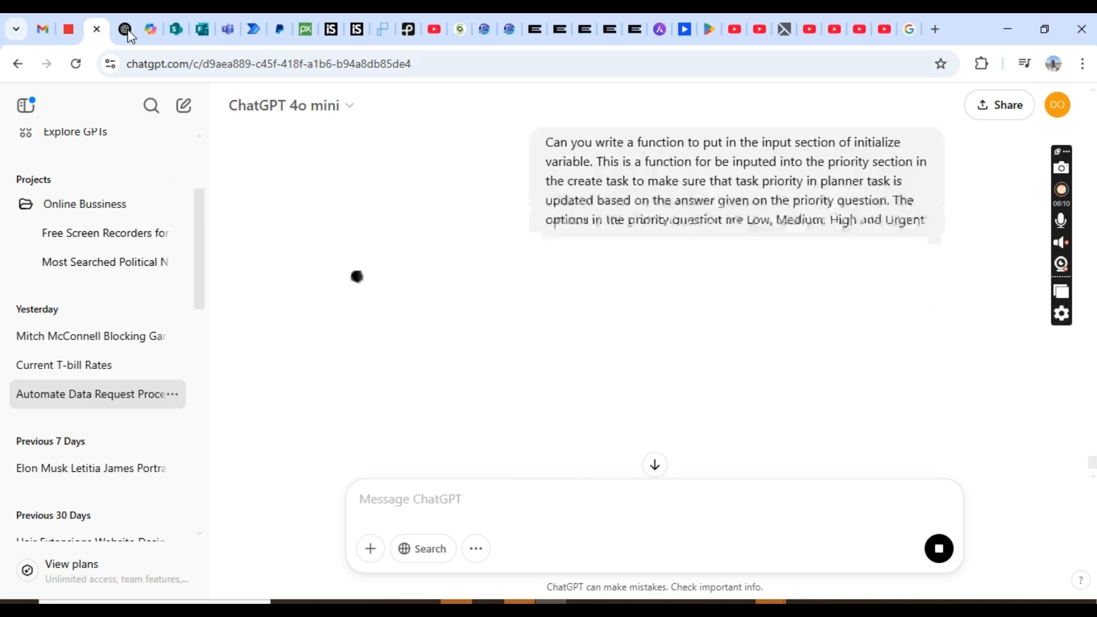
- Copy ChatGPT's nested if/equals priority expression and return to the flow editor
click(126, 30)
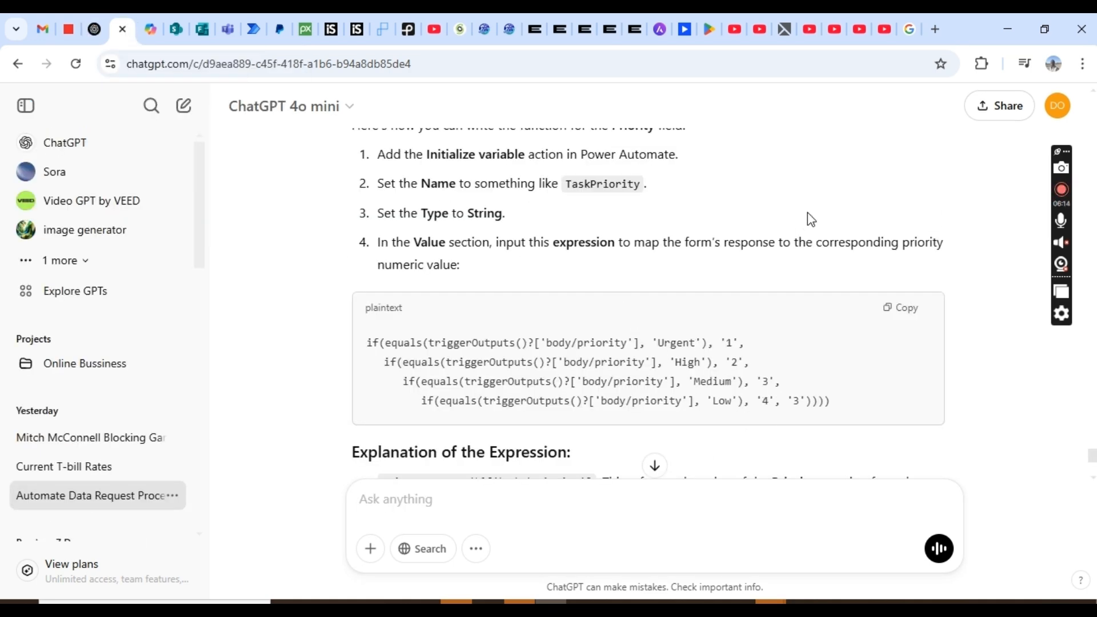
scroll(810, 219, up, 1)
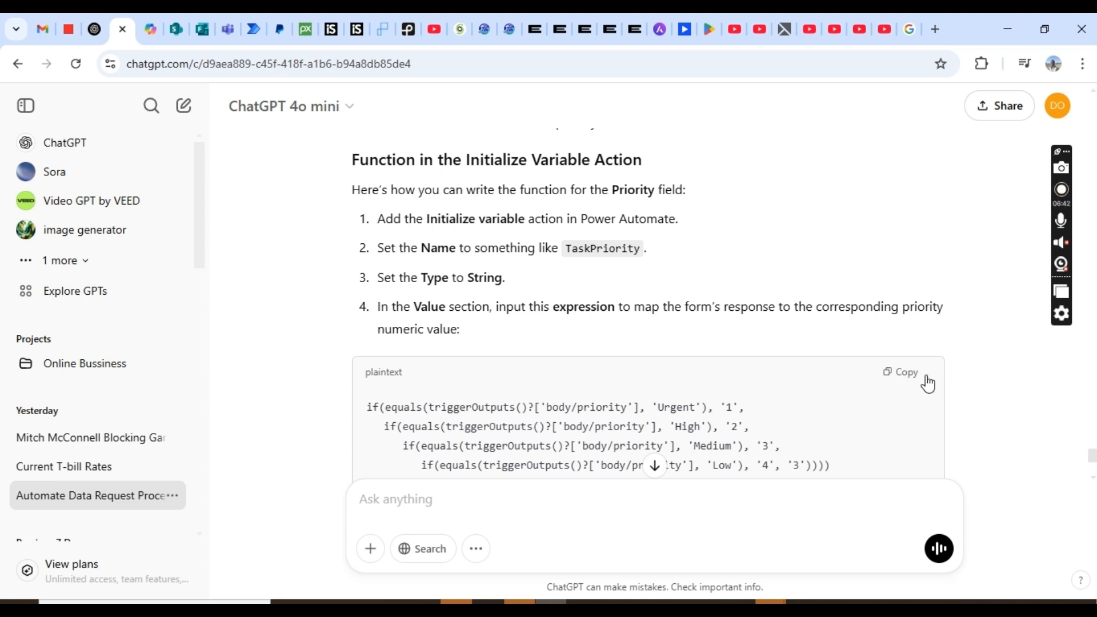
click(907, 372)
click(252, 29)
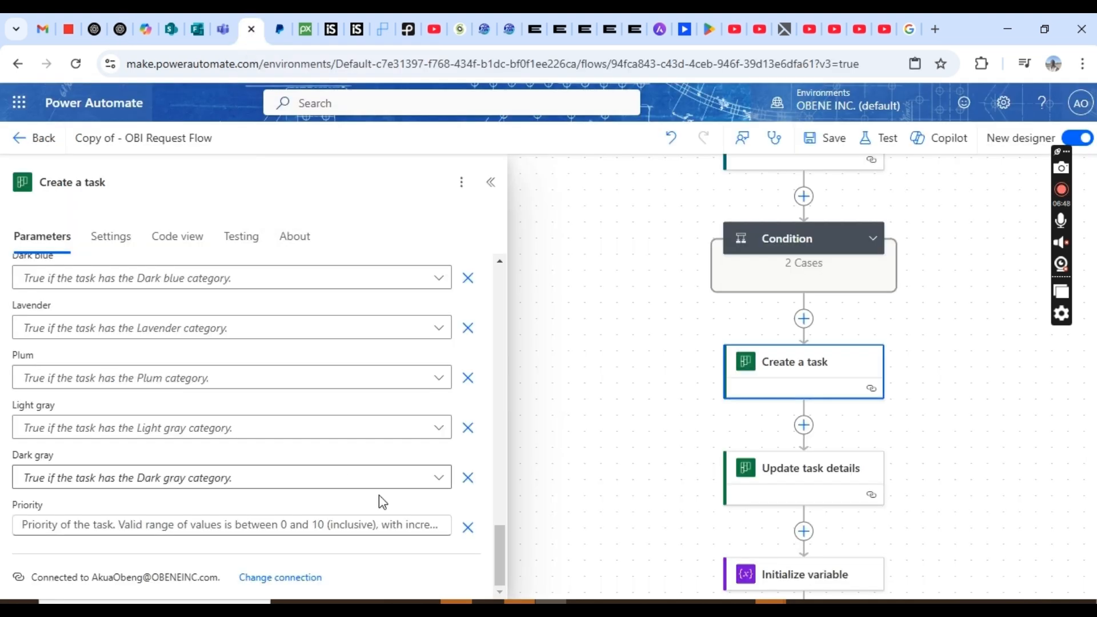
- Paste the copied nested if priority expression into the Priority field's expression editor
click(339, 522)
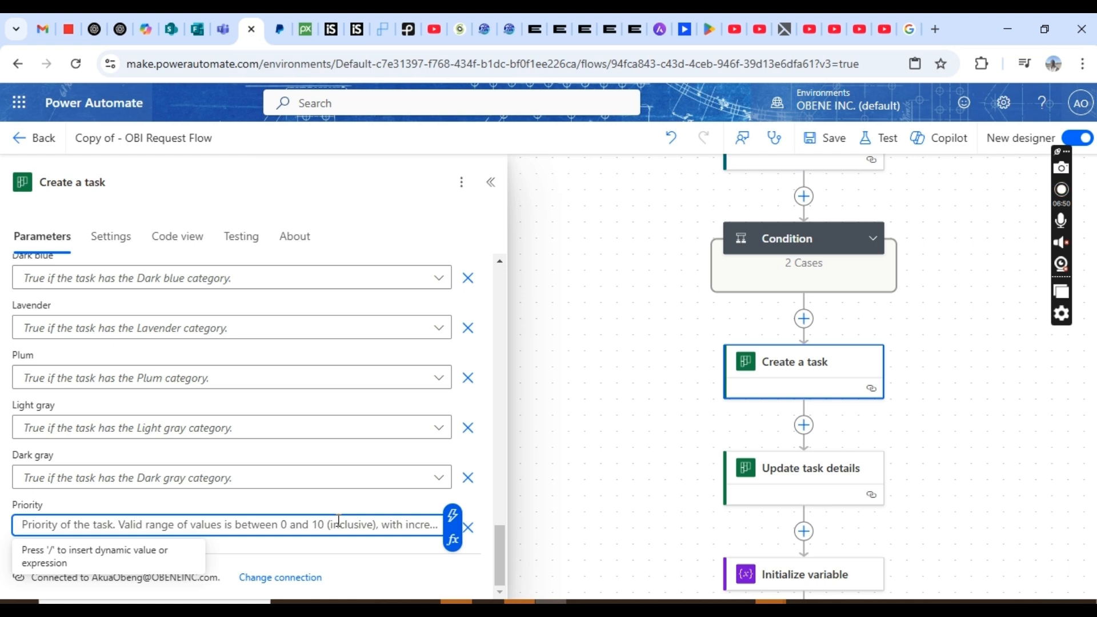
click(452, 540)
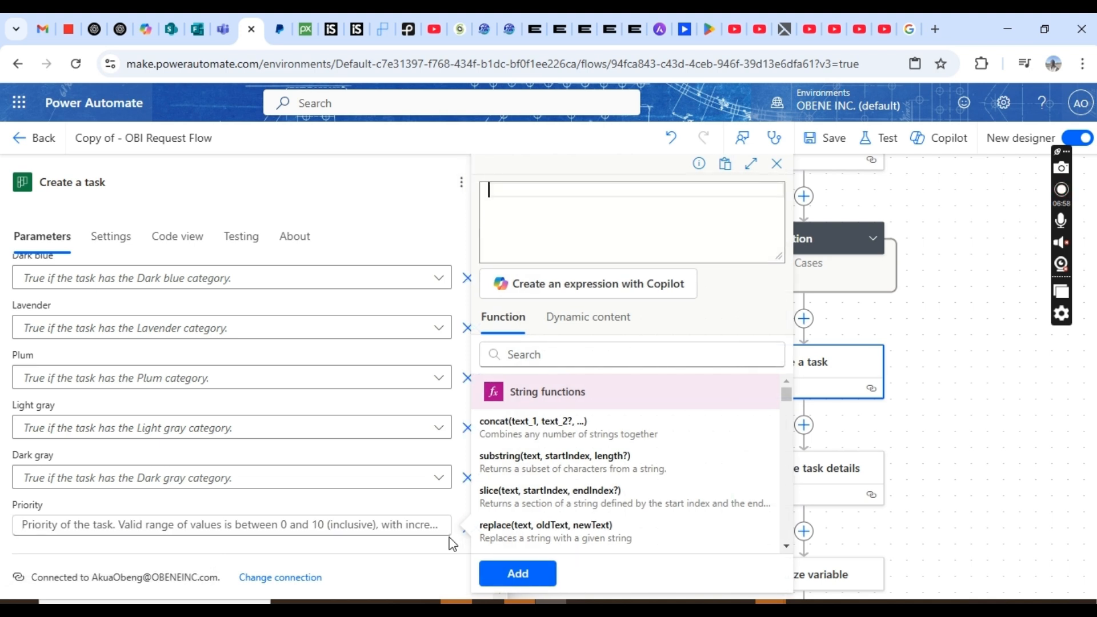
key(ctrl+v)
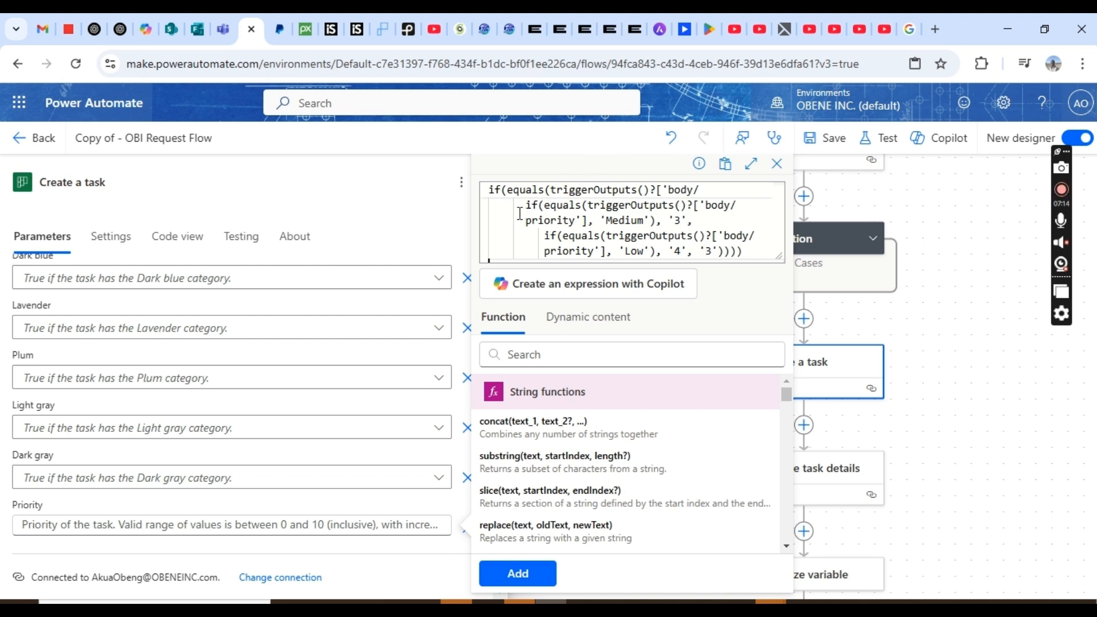
- Place the caret just after the first triggerOutputs priority reference in the Urgent line
click(501, 194)
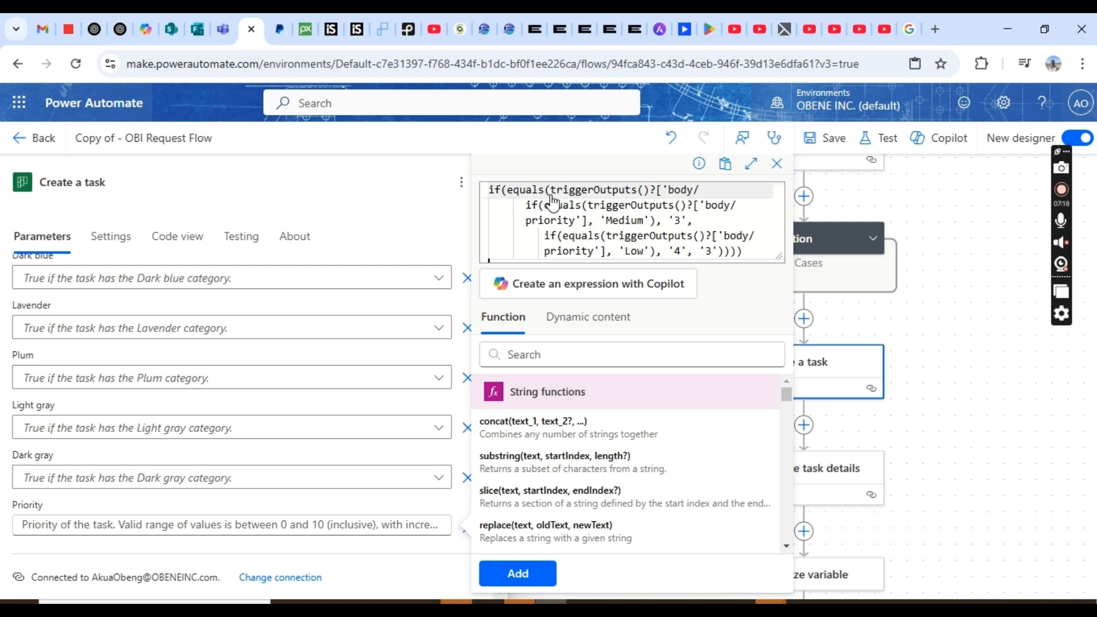
click(620, 201)
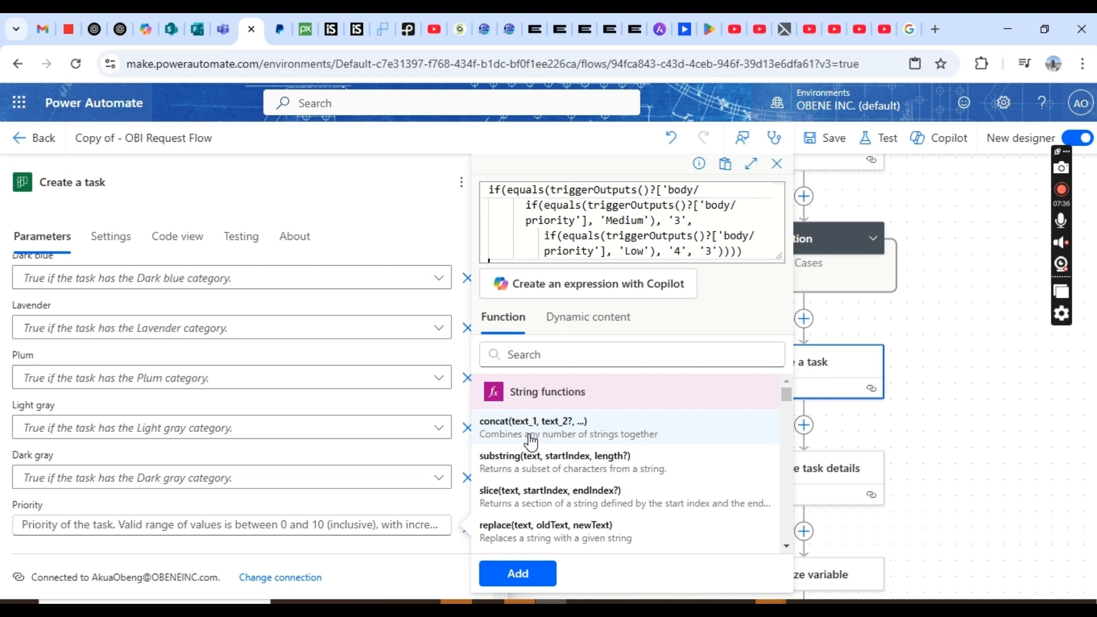
click(693, 204)
scroll(694, 201, up, 1)
click(693, 201)
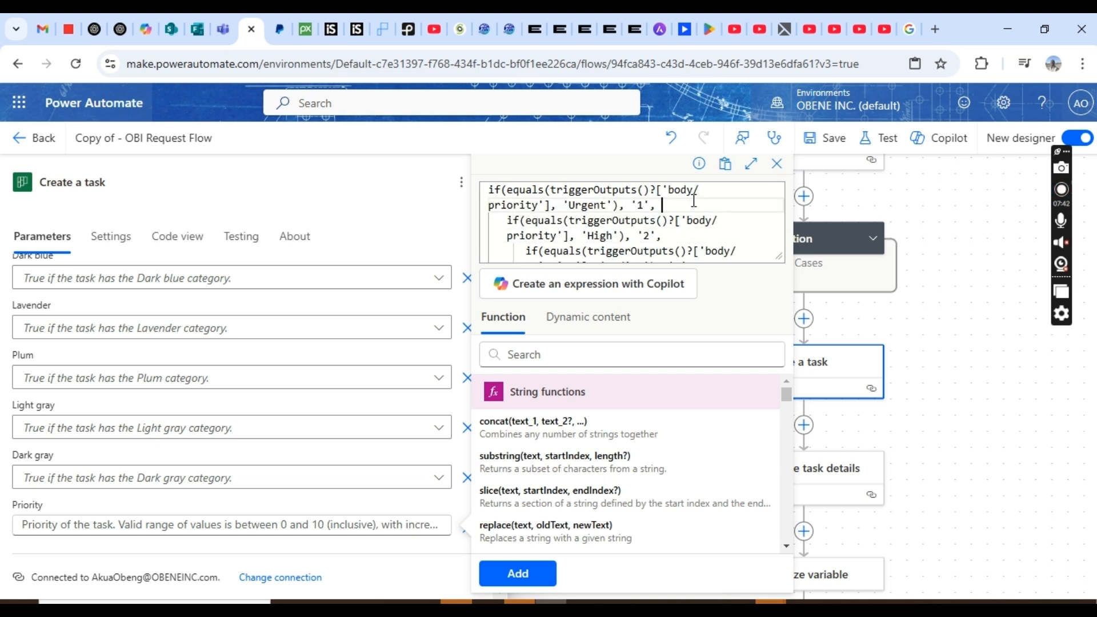
key(ctrl+Home)
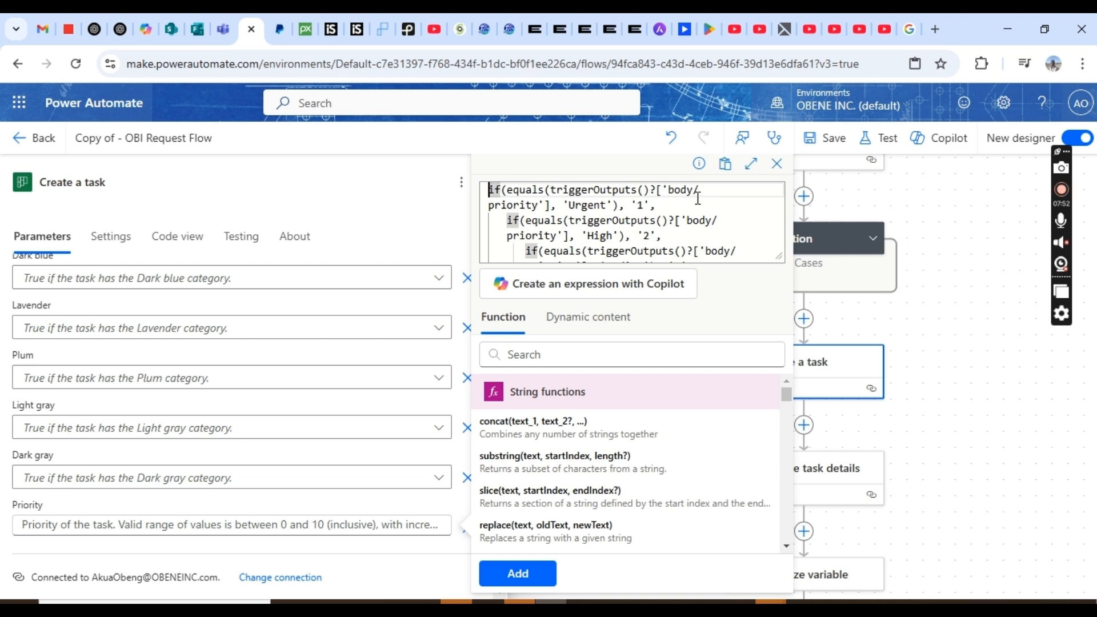
click(620, 205)
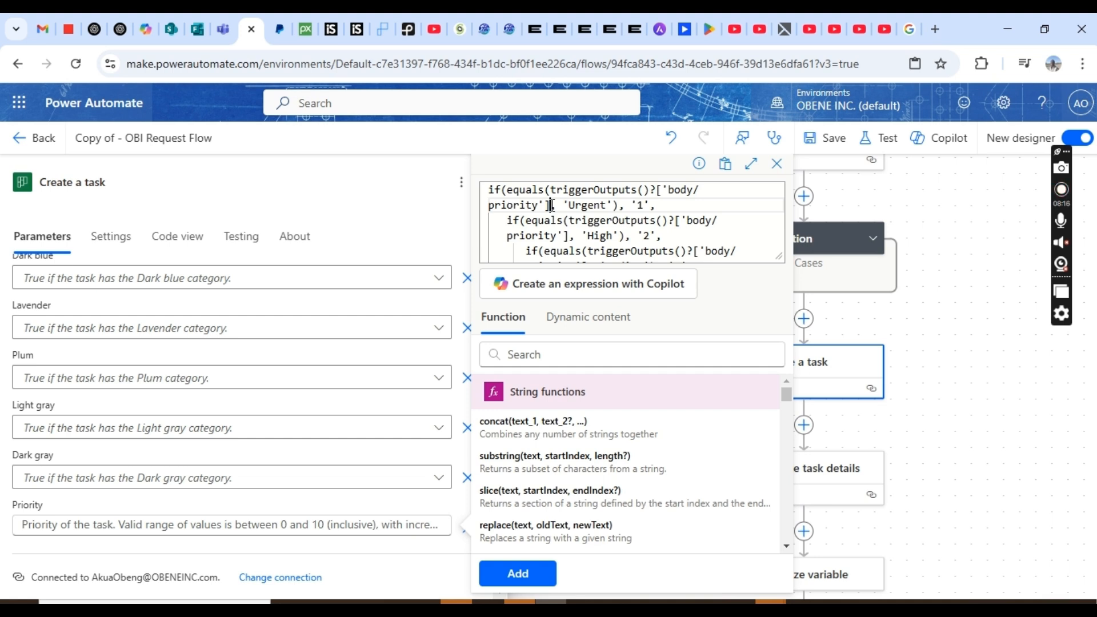
- Delete that reference so the Urgent check reads equals(, 'Urgent'), and show dynamic content
key(BackSpace)
key(BackSpace)
key(BackSpace)
key(BackSpace)
key(BackSpace)
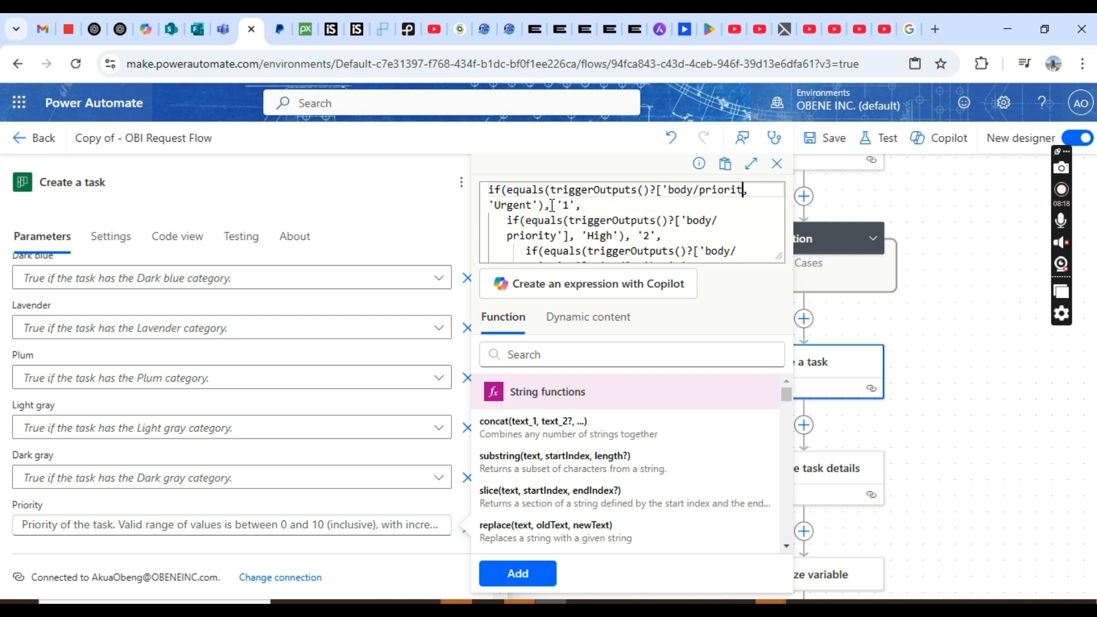
key(BackSpace)
key(BackSpace)
key(BackSpace)
key(BackSpace)
key(BackSpace)
key(BackSpace)
key(BackSpace)
key(BackSpace)
key(BackSpace)
key(BackSpace)
key(BackSpace)
key(BackSpace)
key(BackSpace)
key(BackSpace)
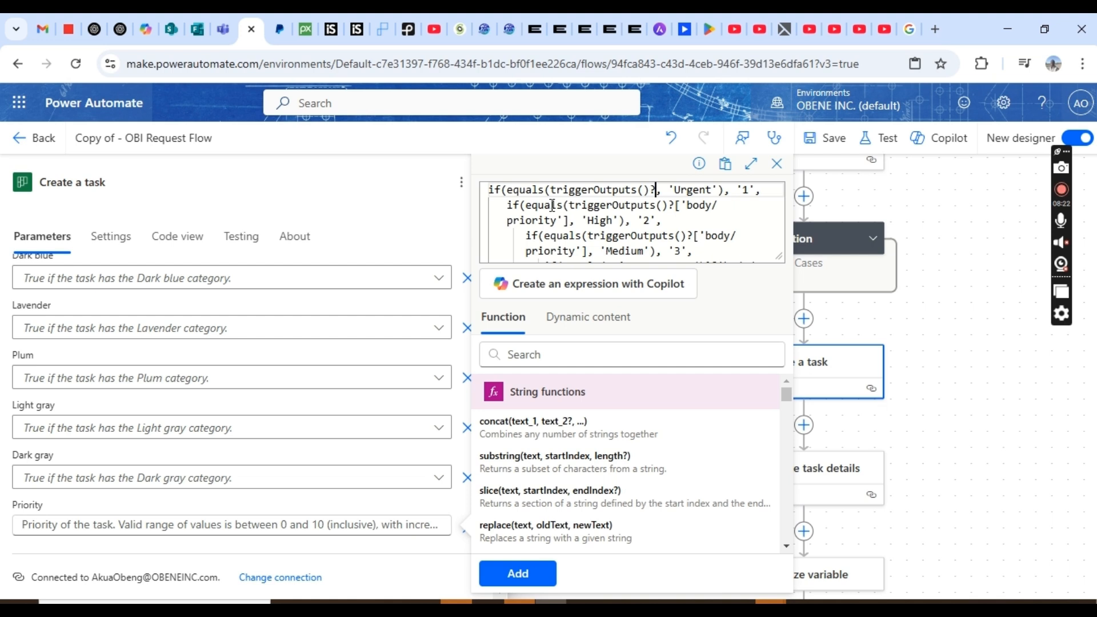
key(BackSpace)
key(BackSpace)
key(BackSpace)
key(BackSpace)
key(BackSpace)
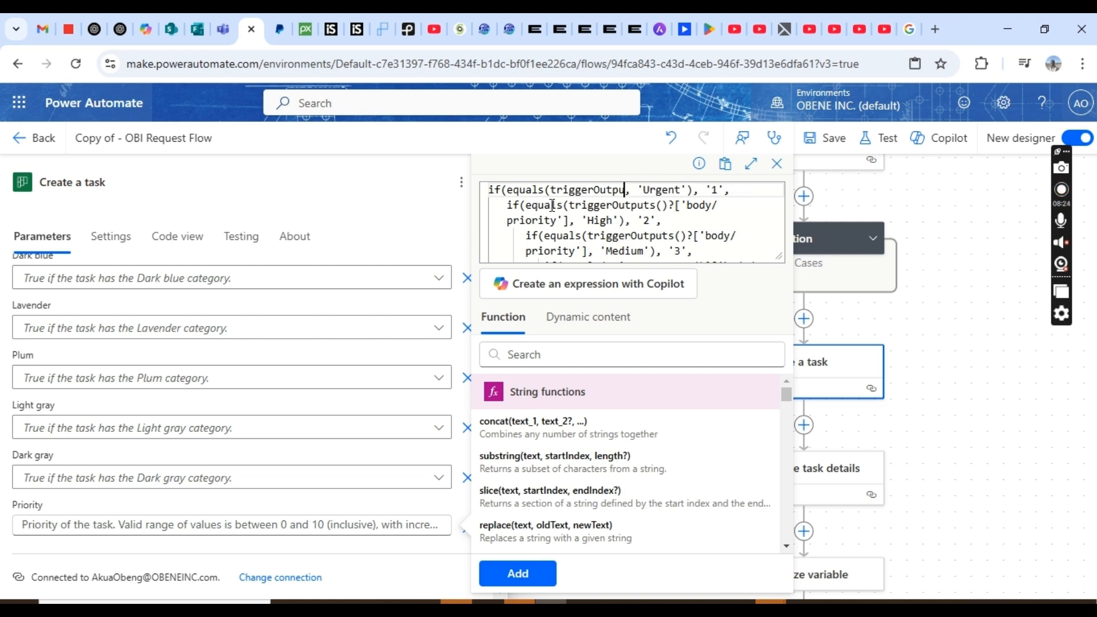
key(BackSpace)
key(BackSpace)
key(BackSpace)
key(BackSpace)
key(BackSpace)
key(BackSpace)
key(BackSpace)
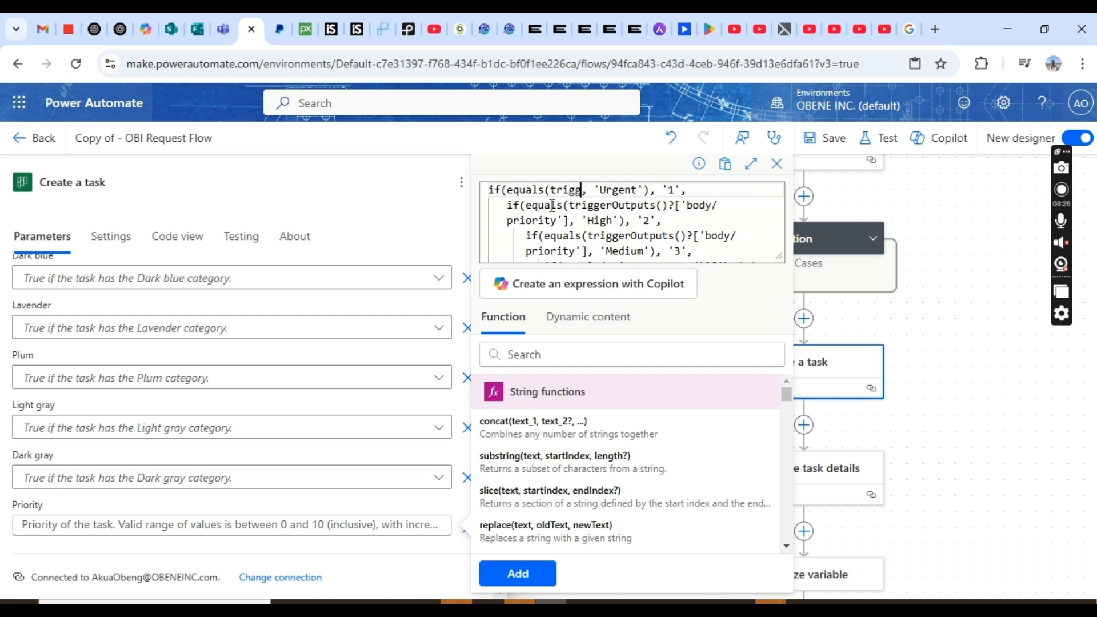
key(BackSpace)
key(BackSpace)
key(BackSpace)
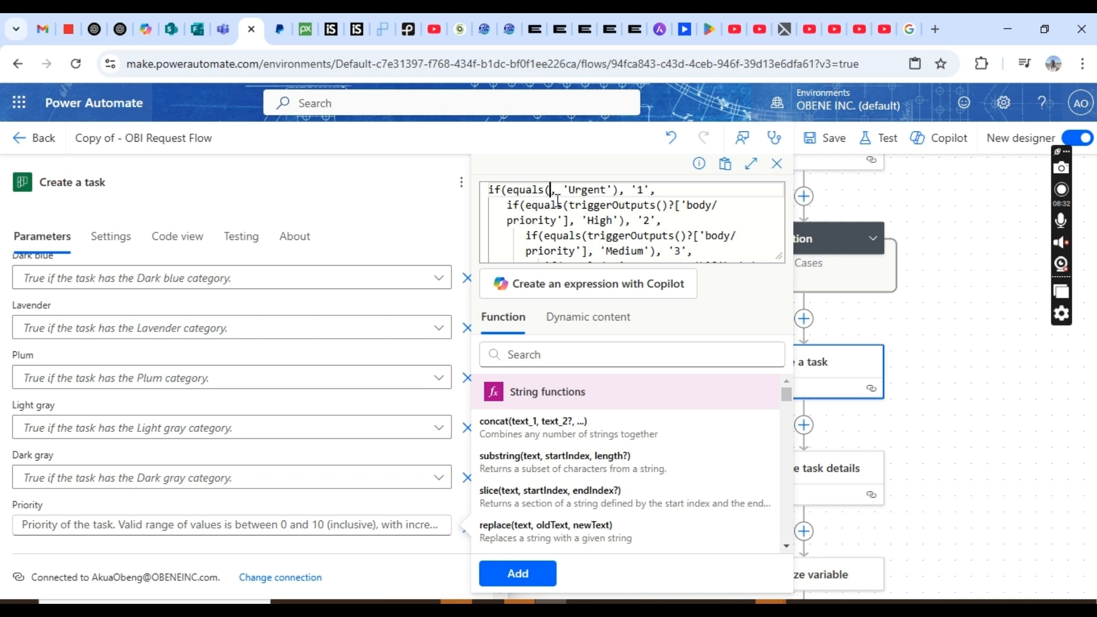
click(585, 322)
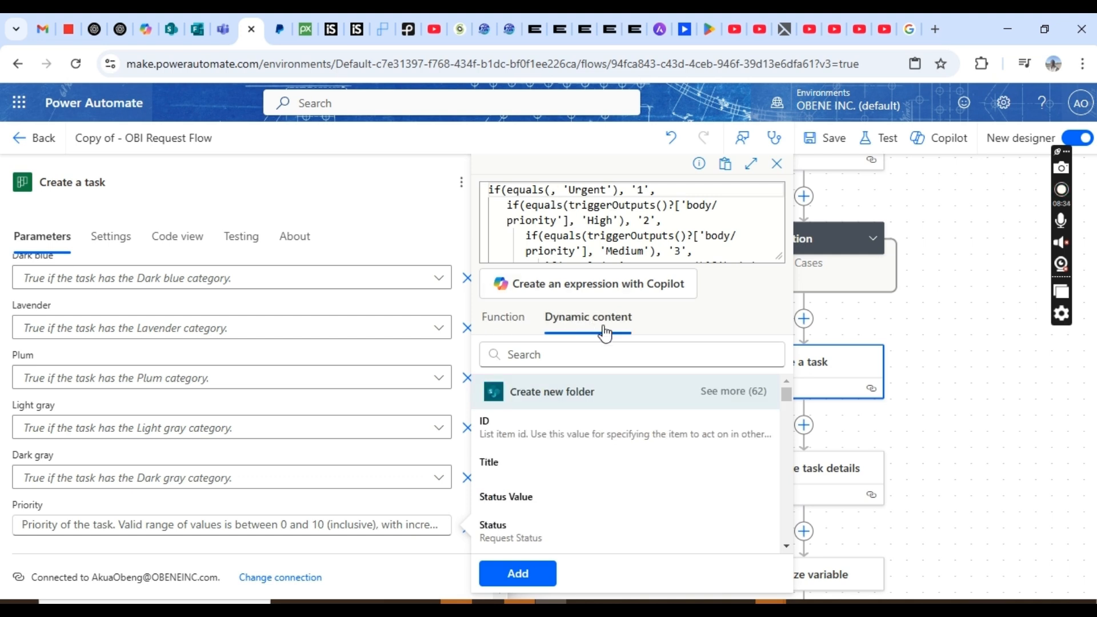
- Insert the Get response details Priority answer into the Urgent comparison
drag(786, 396, 785, 521)
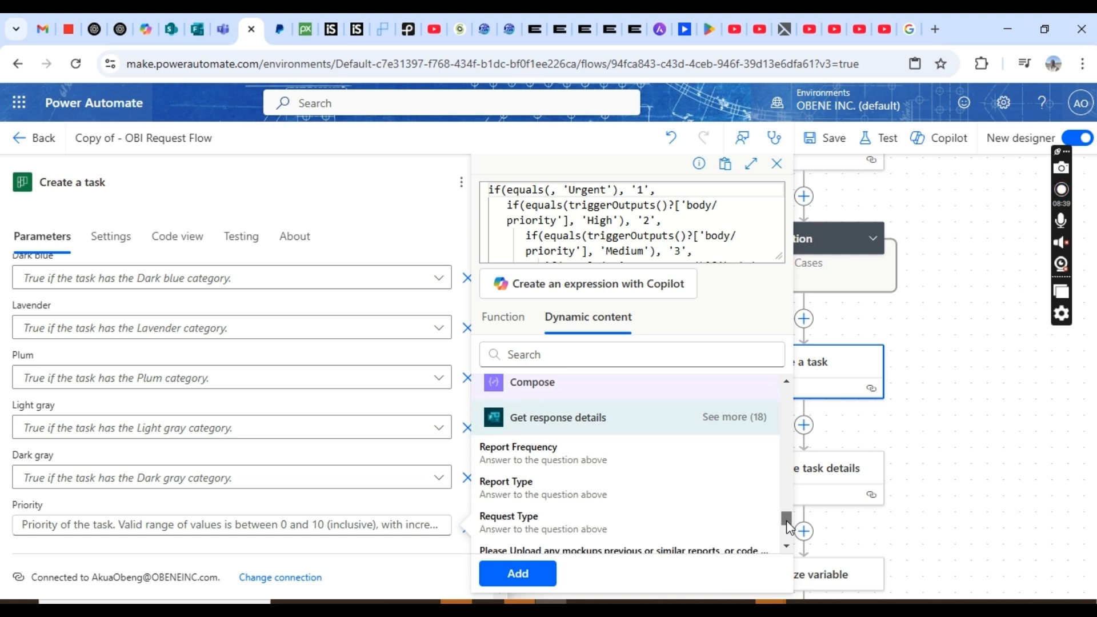
click(746, 424)
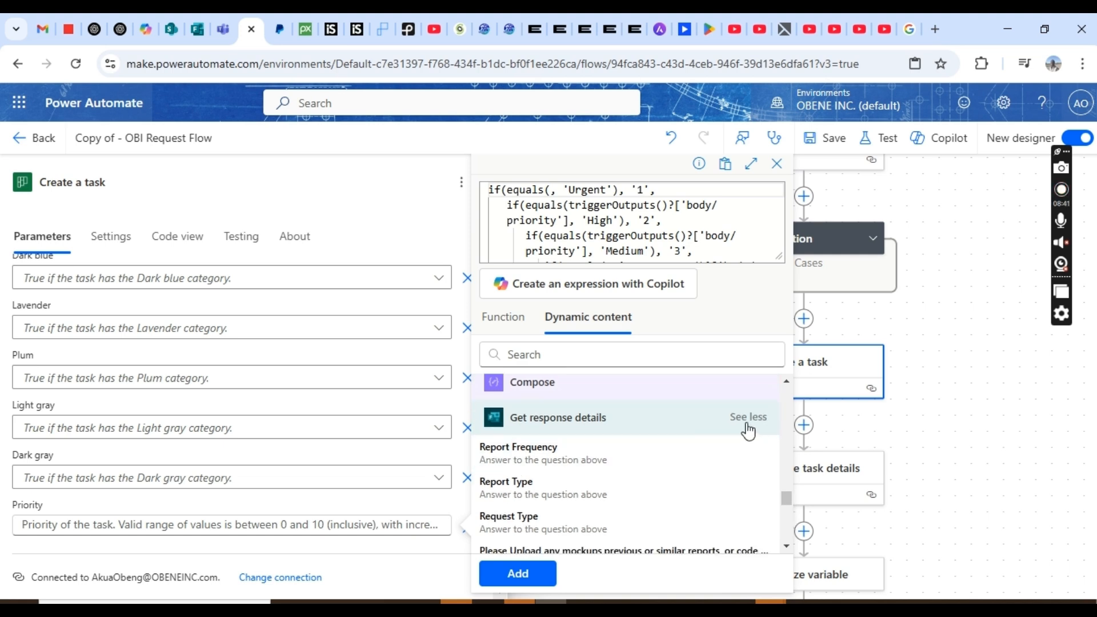
click(786, 546)
click(786, 547)
click(786, 547)
click(786, 547)
click(786, 548)
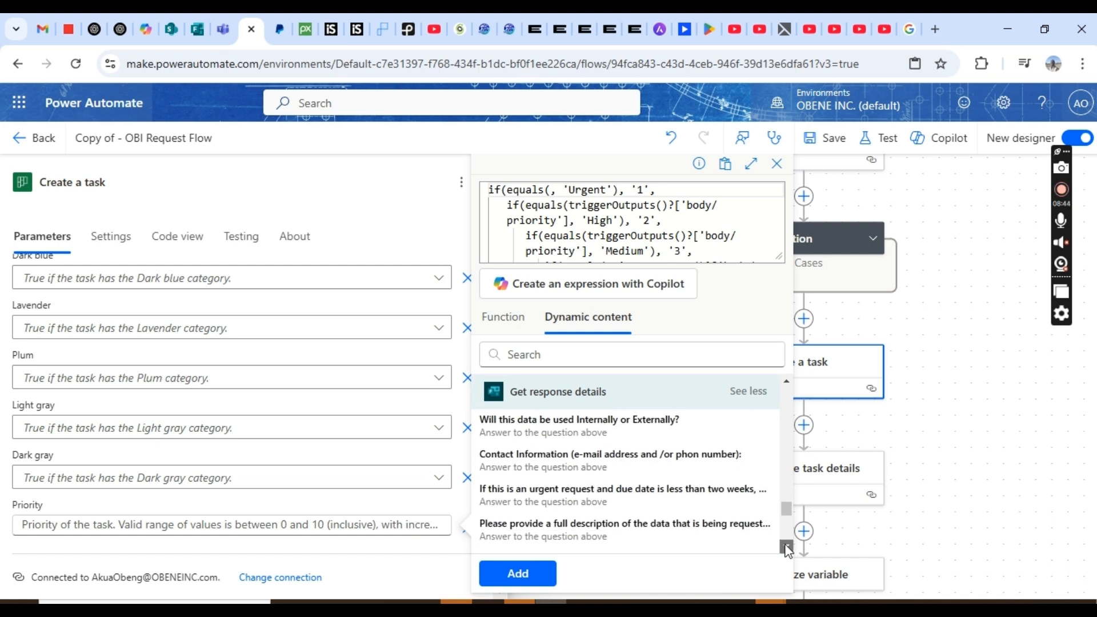
click(786, 548)
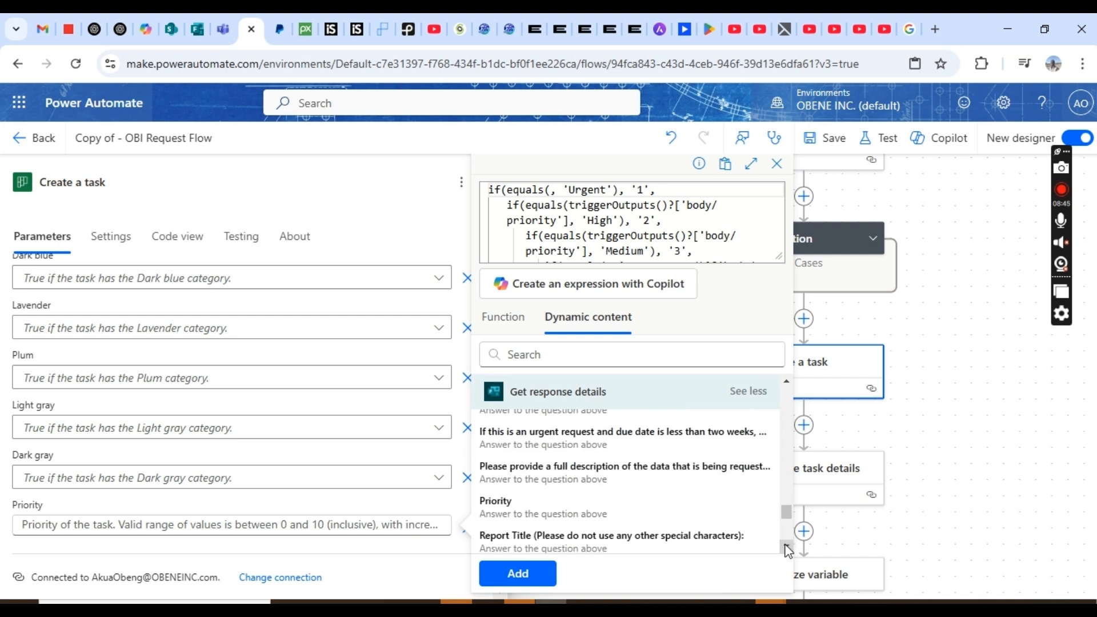
click(566, 513)
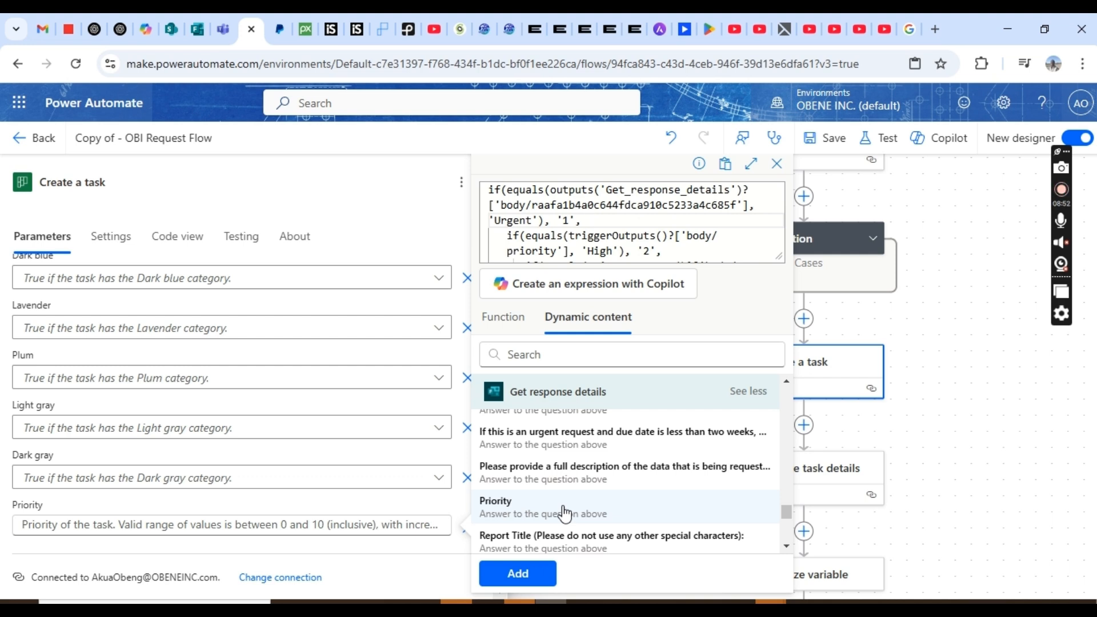
- Delete the High line's triggerOutputs reference, leaving equals(, 'High')
key(Up)
key(Up)
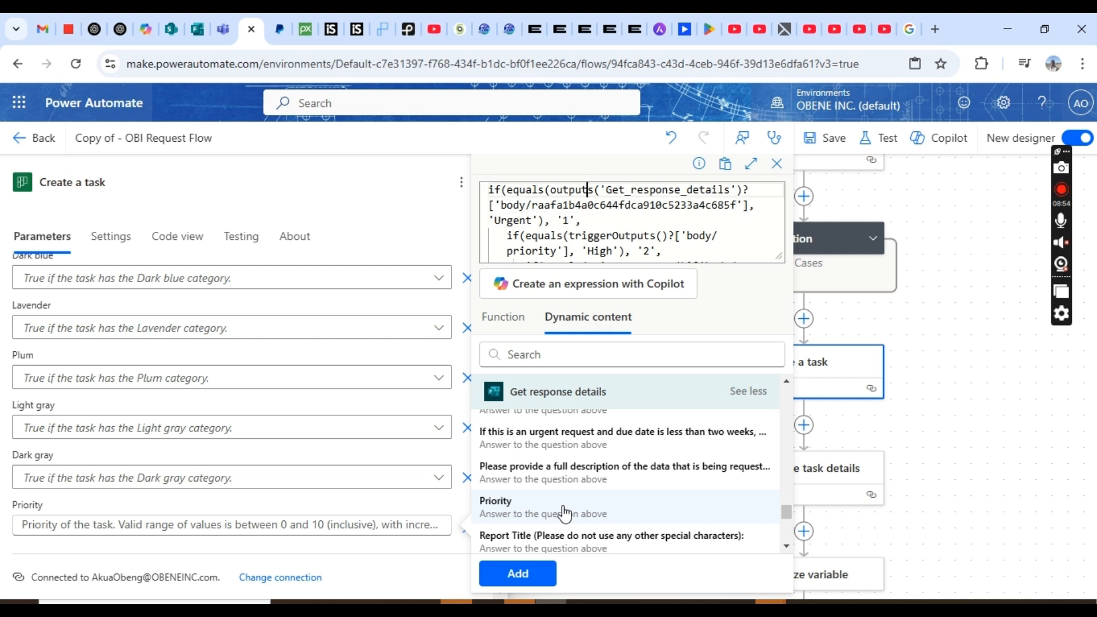
key(Home)
key(Down)
key(Down)
key(Down)
key(Down)
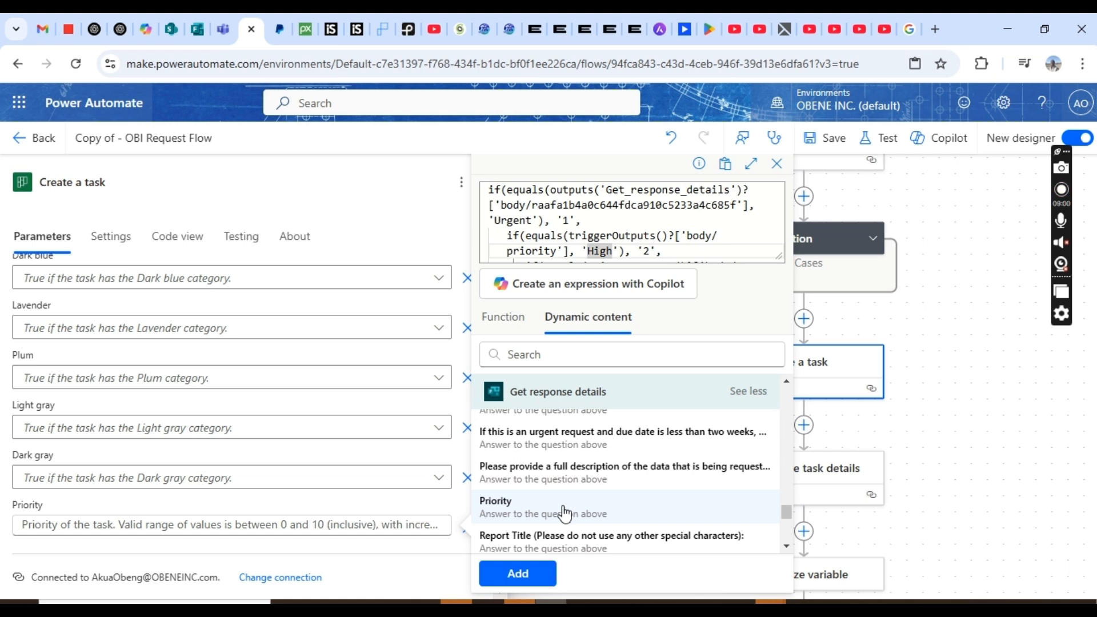
key(Left)
key(Left)
key(Left)
key(BackSpace)
key(BackSpace)
key(BackSpace)
key(BackSpace)
key(BackSpace)
key(BackSpace)
key(BackSpace)
key(BackSpace)
key(BackSpace)
key(BackSpace)
key(BackSpace)
key(BackSpace)
key(BackSpace)
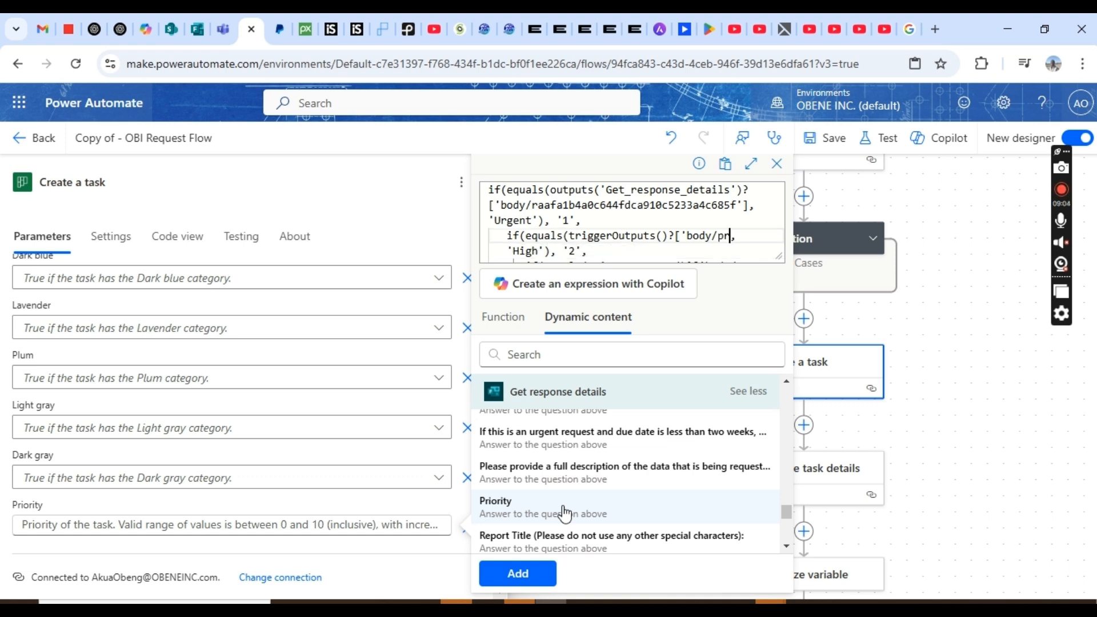
key(BackSpace)
key(BackSpace)
key(BackSpace)
key(BackSpace)
key(BackSpace)
key(BackSpace)
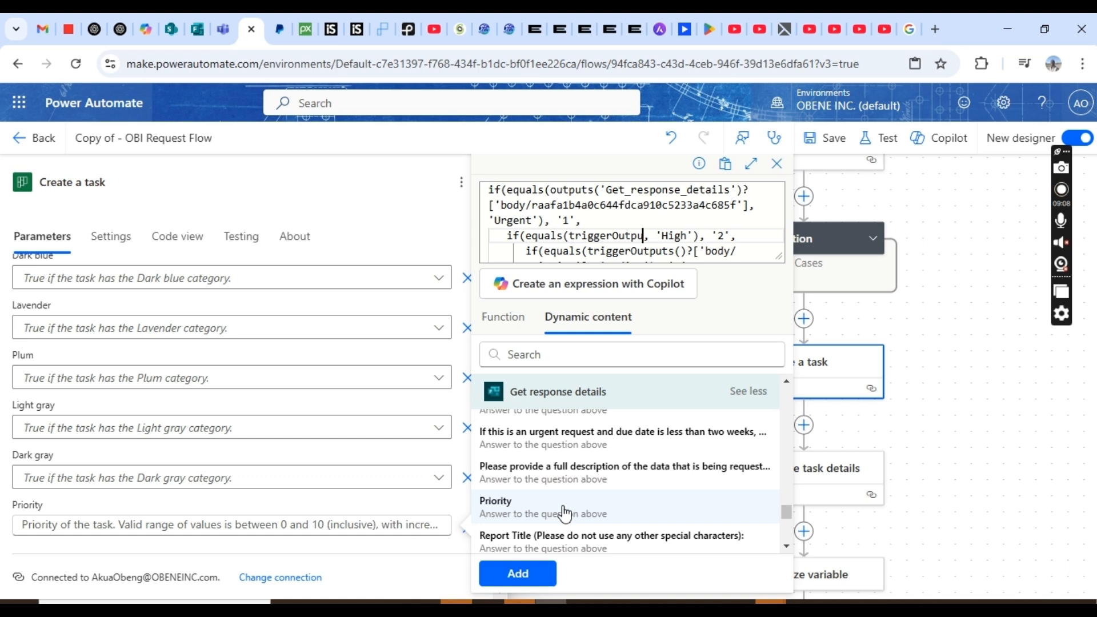
key(BackSpace)
key(BackSpace)
key(BackSpace)
key(BackSpace)
key(BackSpace)
key(BackSpace)
key(BackSpace)
key(BackSpace)
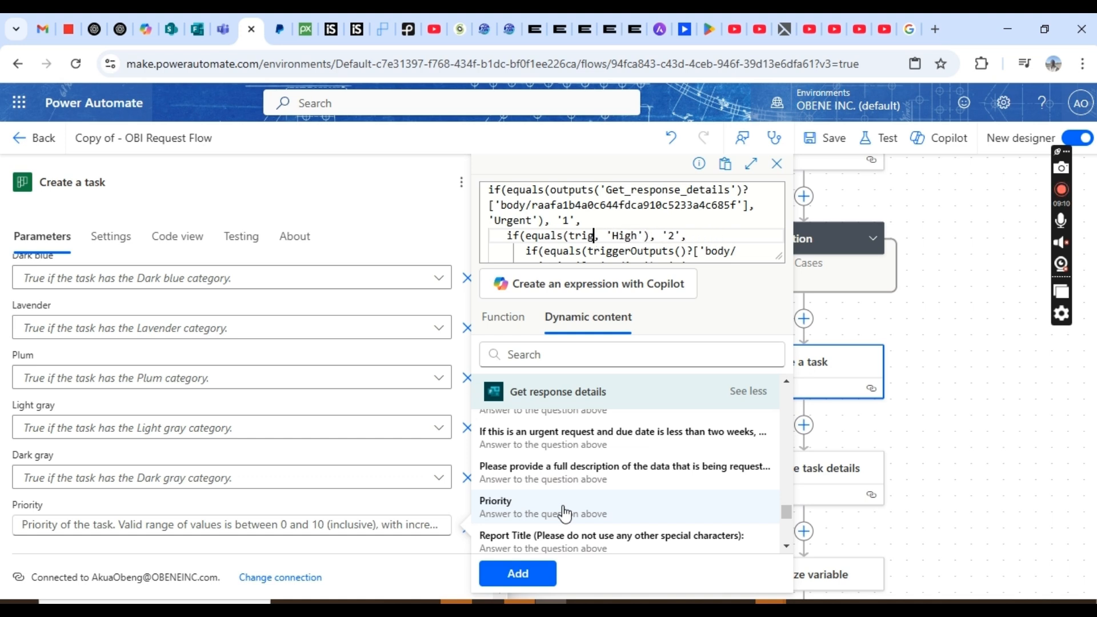
key(BackSpace)
key(BackSpace)
key(BackSpace)
key(BackSpace)
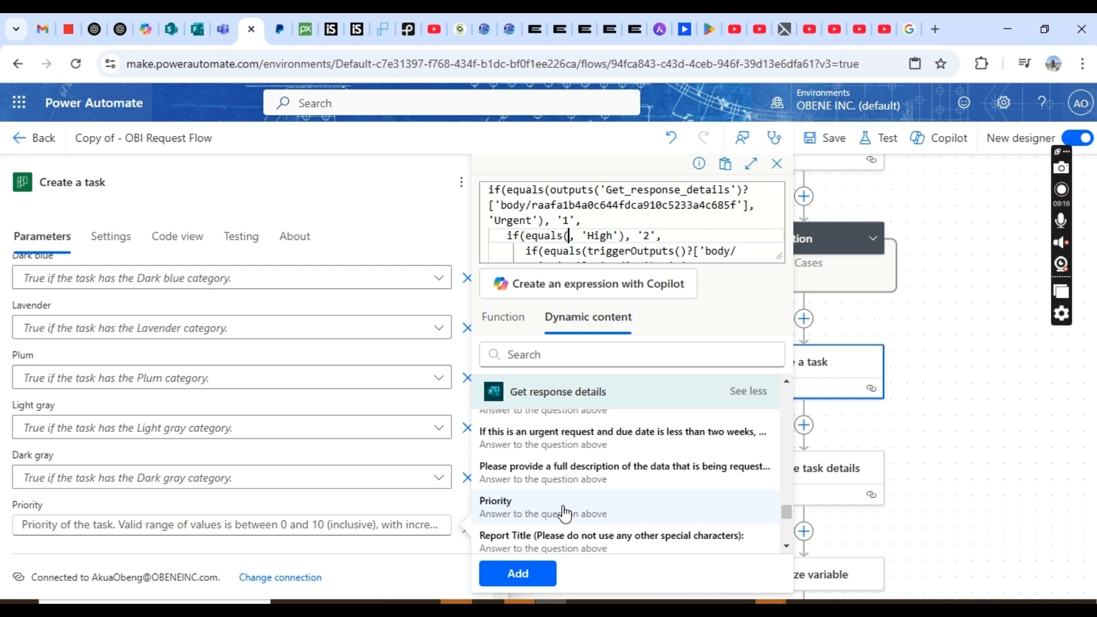
- Insert the Priority answer into the High check and locate the leftover body field reference
click(512, 509)
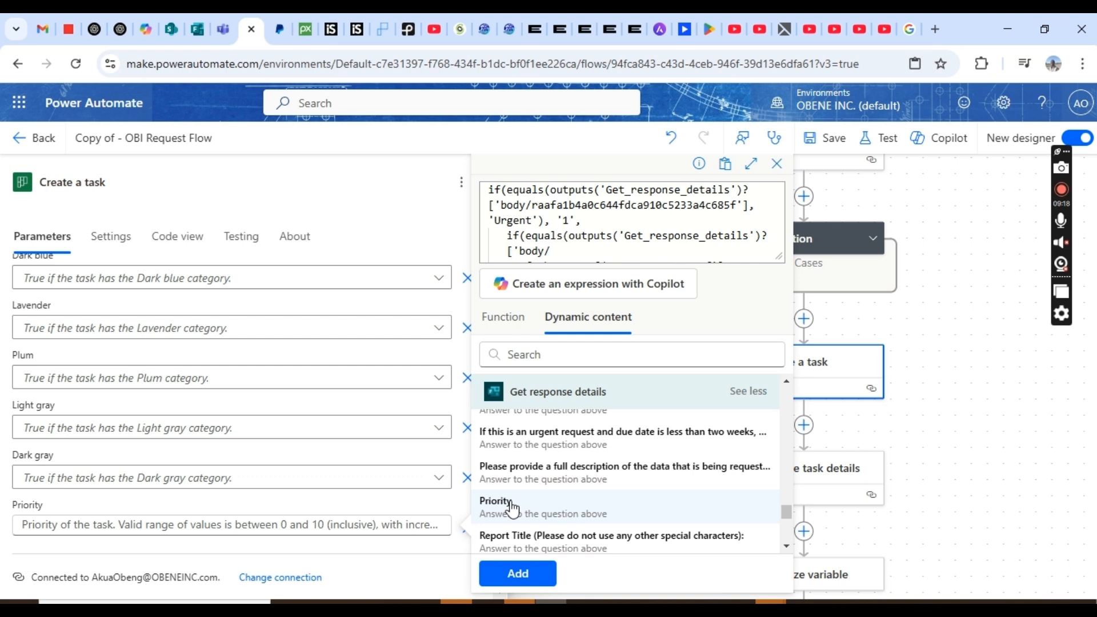
click(664, 240)
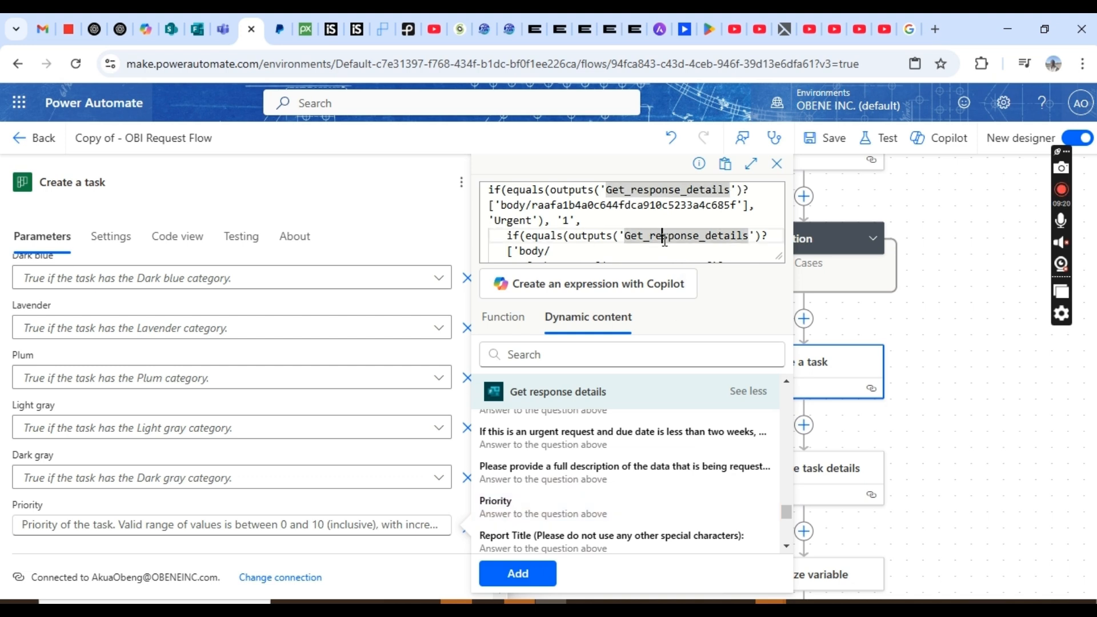
key(Down)
key(Down)
key(Down)
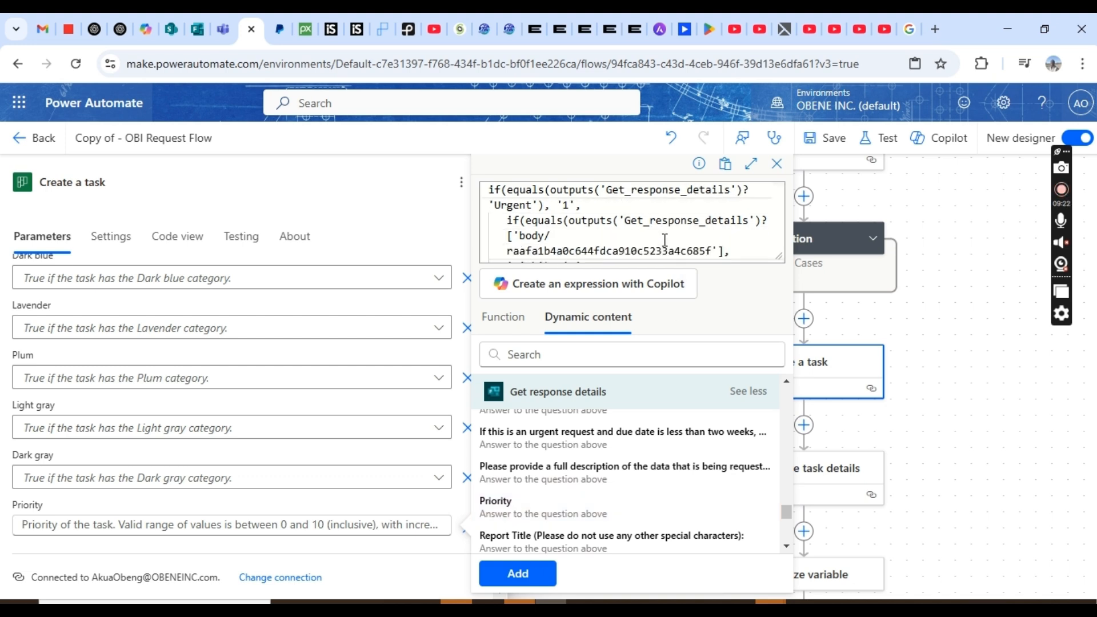
key(Down)
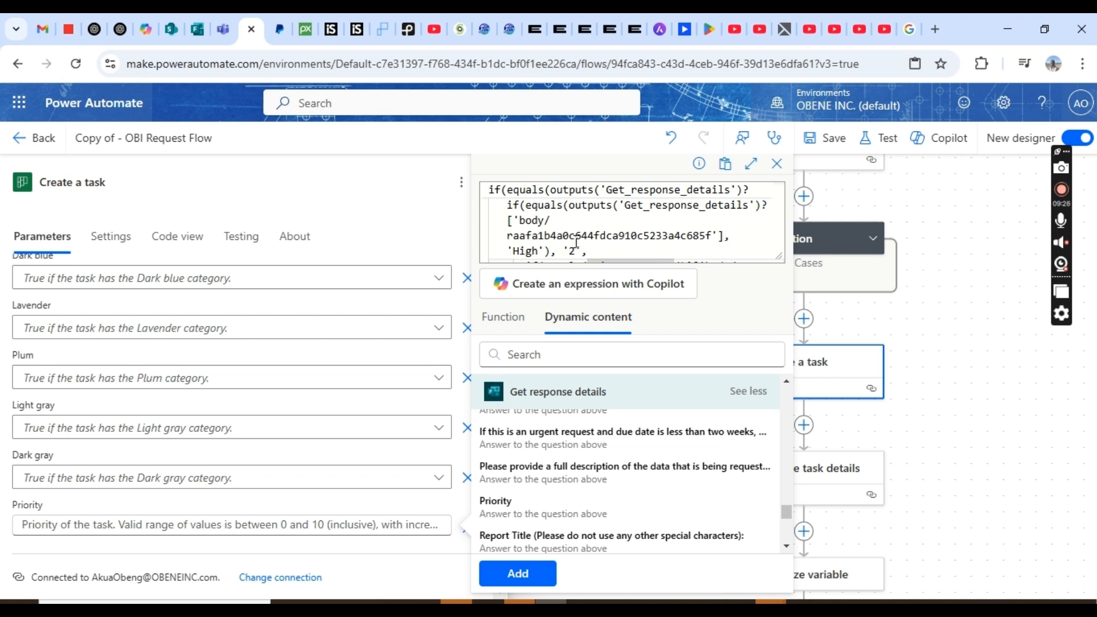
click(723, 235)
scroll(723, 235, up, 1)
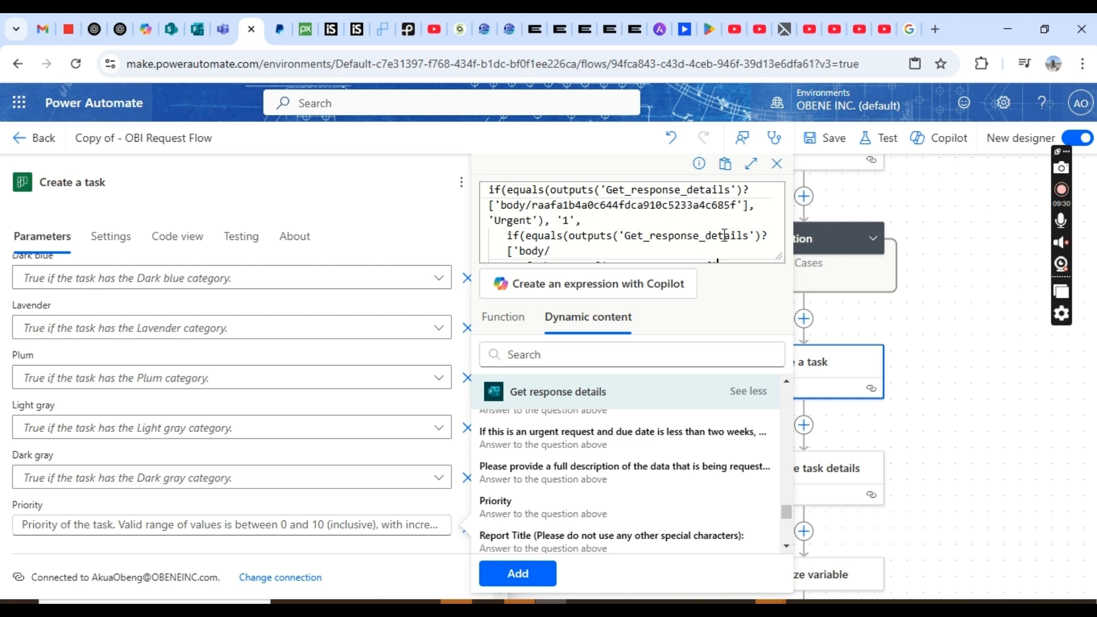
- Erase the leftover body field reference and insert the response details Priority answer in its place
key(BackSpace)
key(BackSpace)
key(BackSpace)
key(BackSpace)
key(BackSpace)
key(BackSpace)
key(BackSpace)
key(BackSpace)
key(BackSpace)
key(BackSpace)
key(BackSpace)
key(BackSpace)
key(BackSpace)
key(BackSpace)
key(BackSpace)
key(BackSpace)
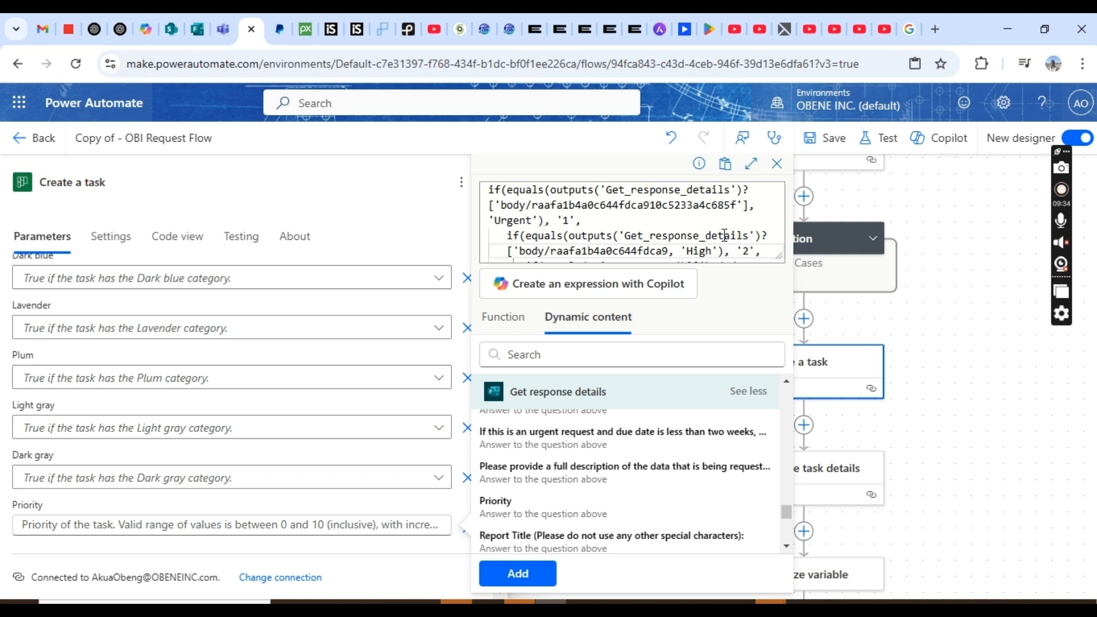
key(BackSpace)
key(BackSpace)
key(BackSpace)
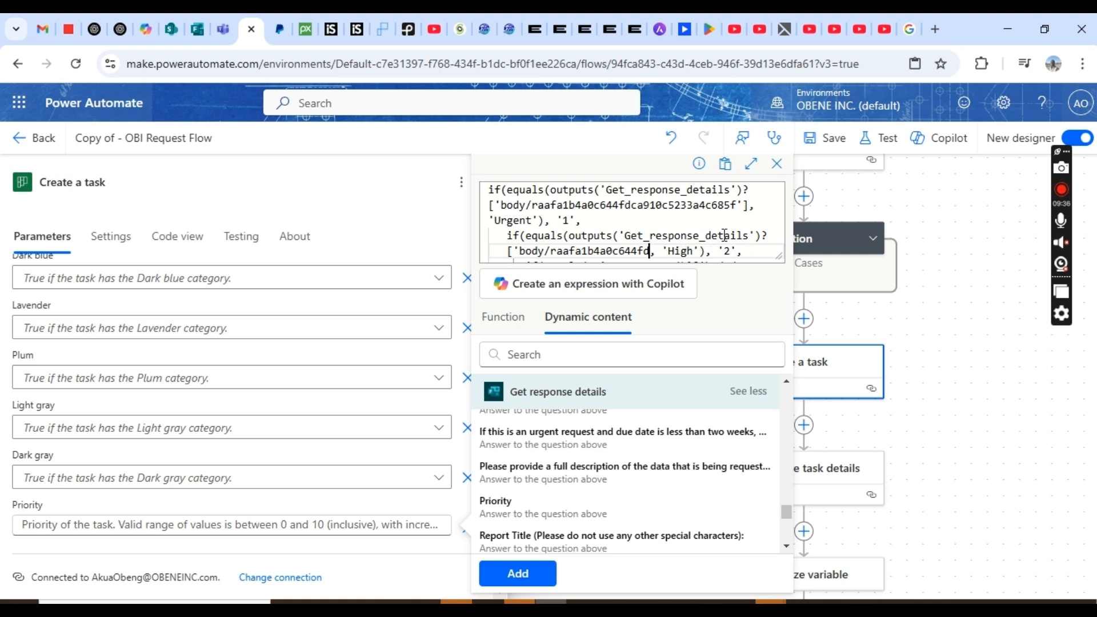
key(BackSpace)
key(BackSpace)
key(BackSpace)
key(BackSpace)
key(BackSpace)
key(BackSpace)
key(BackSpace)
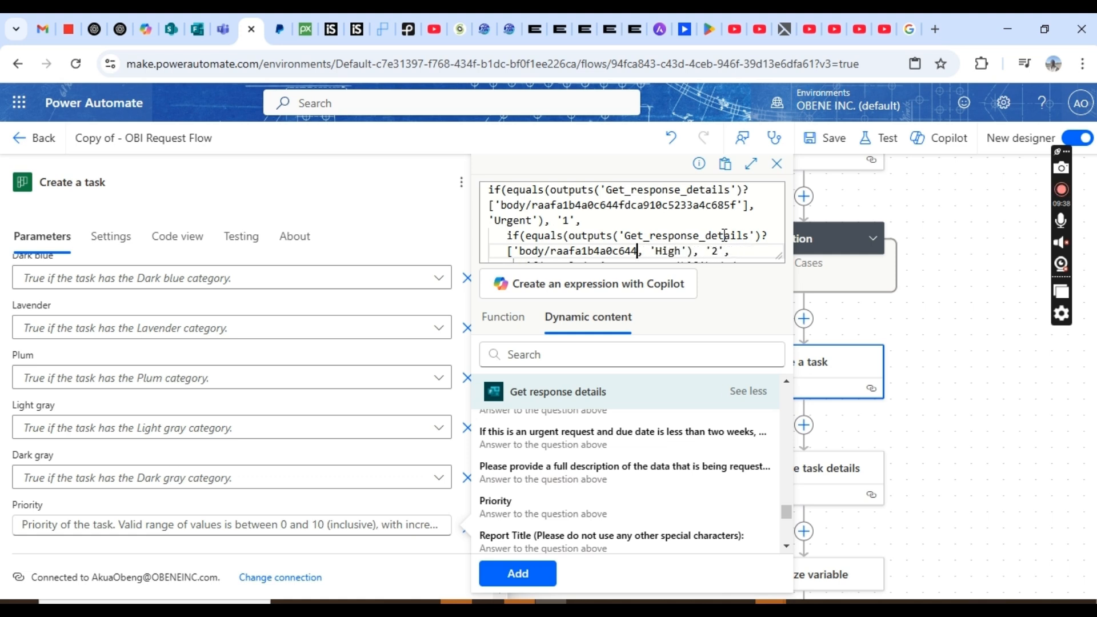
key(BackSpace)
key(BackSpace)
key(BackSpace)
key(BackSpace)
key(BackSpace)
key(BackSpace)
key(BackSpace)
key(BackSpace)
key(BackSpace)
key(BackSpace)
key(BackSpace)
key(BackSpace)
key(BackSpace)
key(BackSpace)
key(BackSpace)
key(BackSpace)
key(BackSpace)
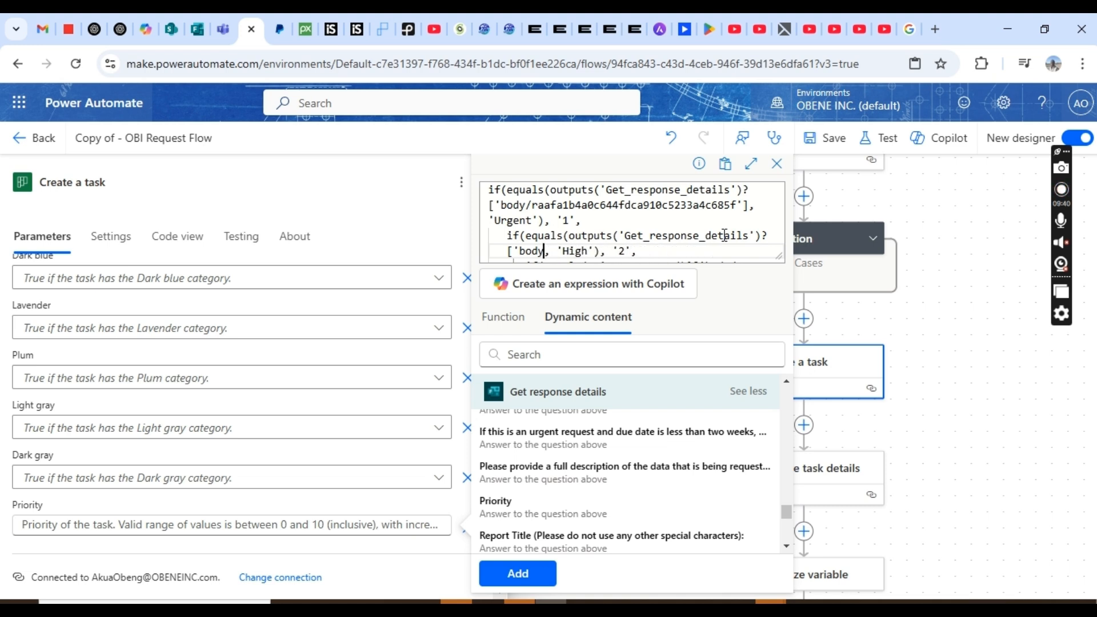
key(BackSpace)
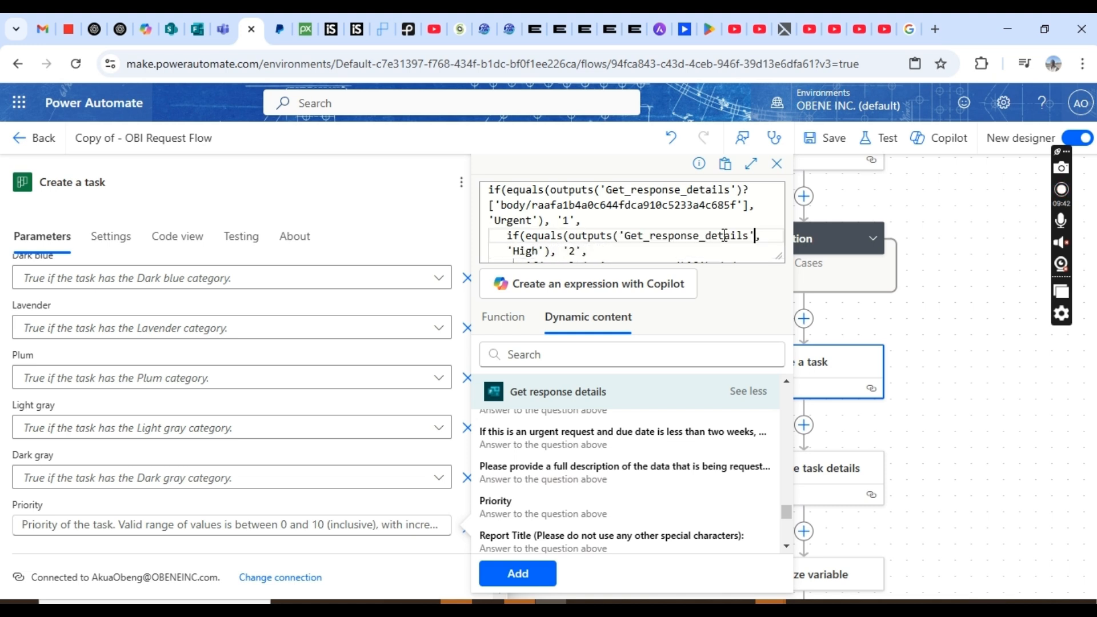
key(BackSpace)
key(BackSpace)
key(BackSpace)
key(BackSpace)
key(BackSpace)
key(BackSpace)
key(BackSpace)
key(BackSpace)
key(BackSpace)
key(BackSpace)
key(BackSpace)
key(BackSpace)
key(BackSpace)
key(BackSpace)
key(BackSpace)
key(BackSpace)
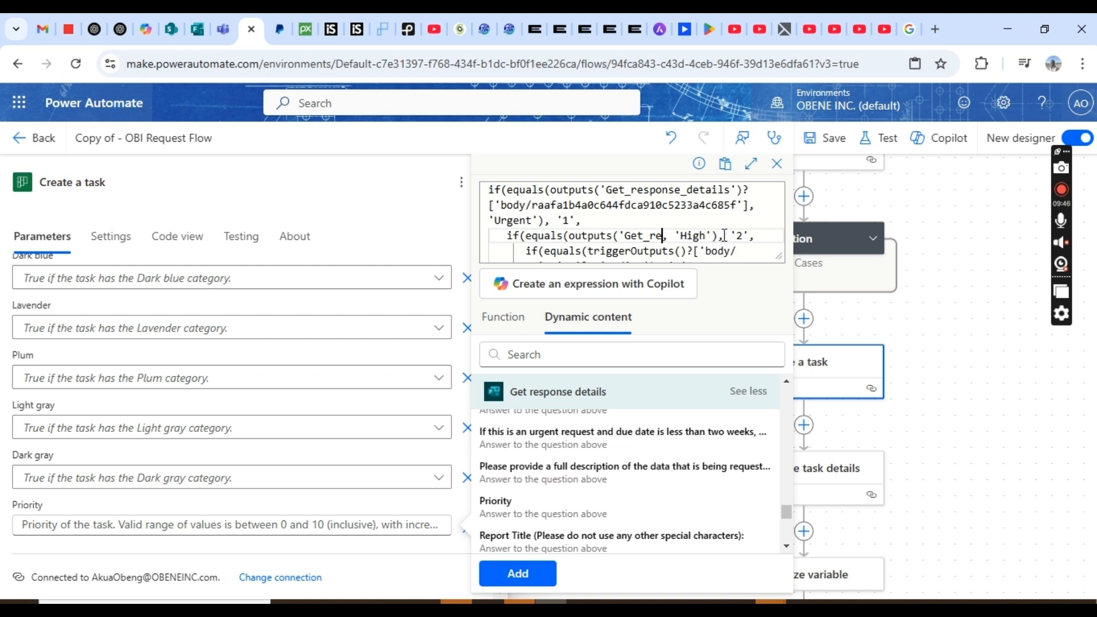
key(BackSpace)
key(BackSpace)
key(BackSpace)
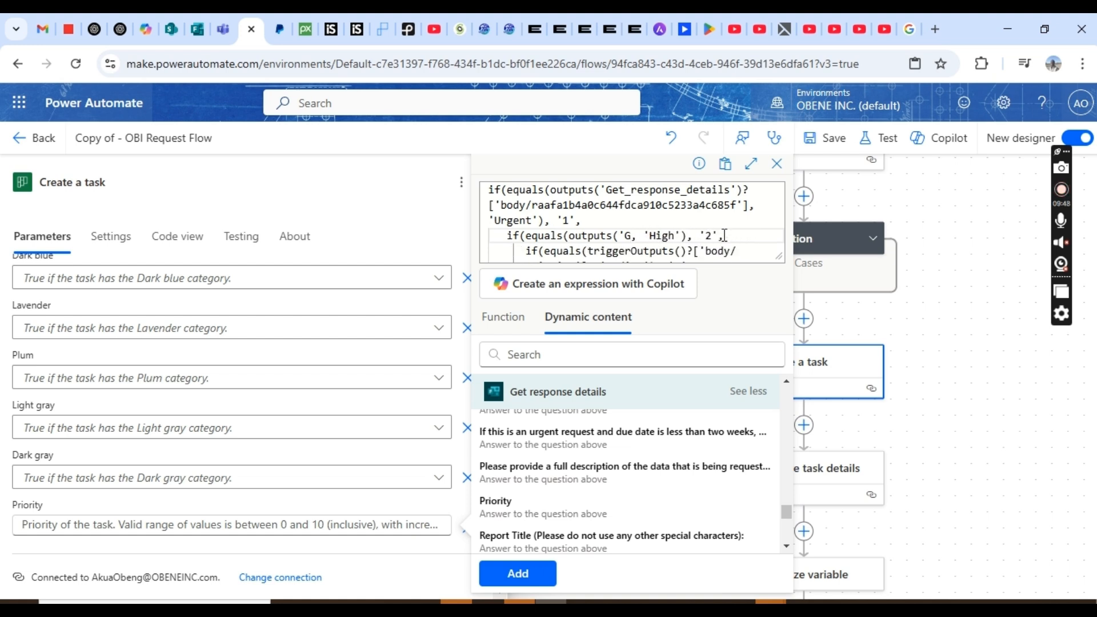
key(BackSpace)
key(BackSpace)
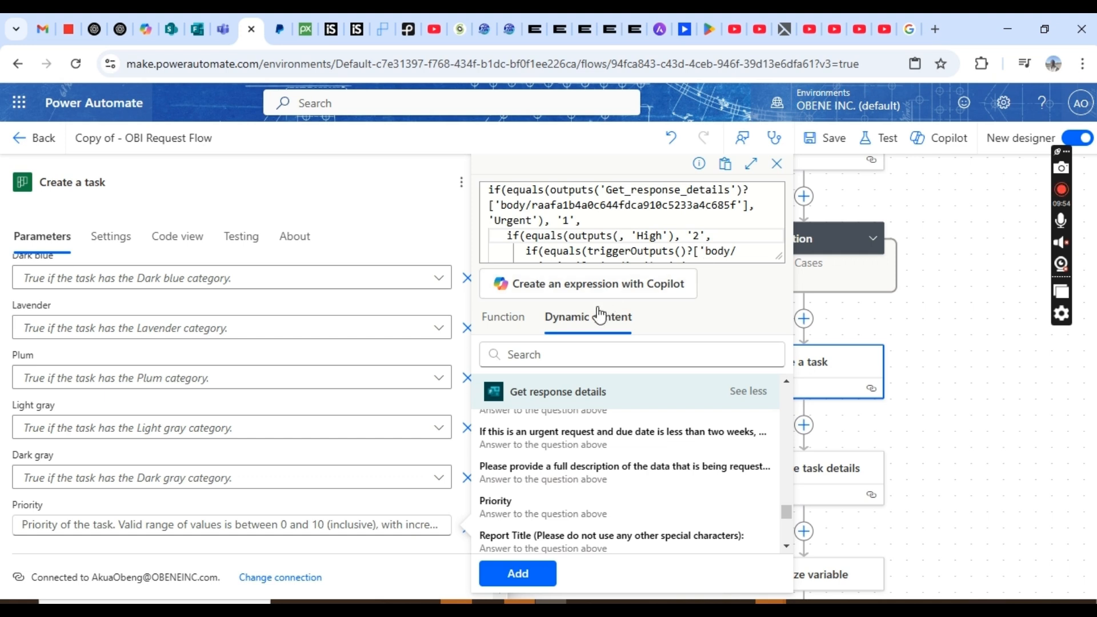
click(550, 505)
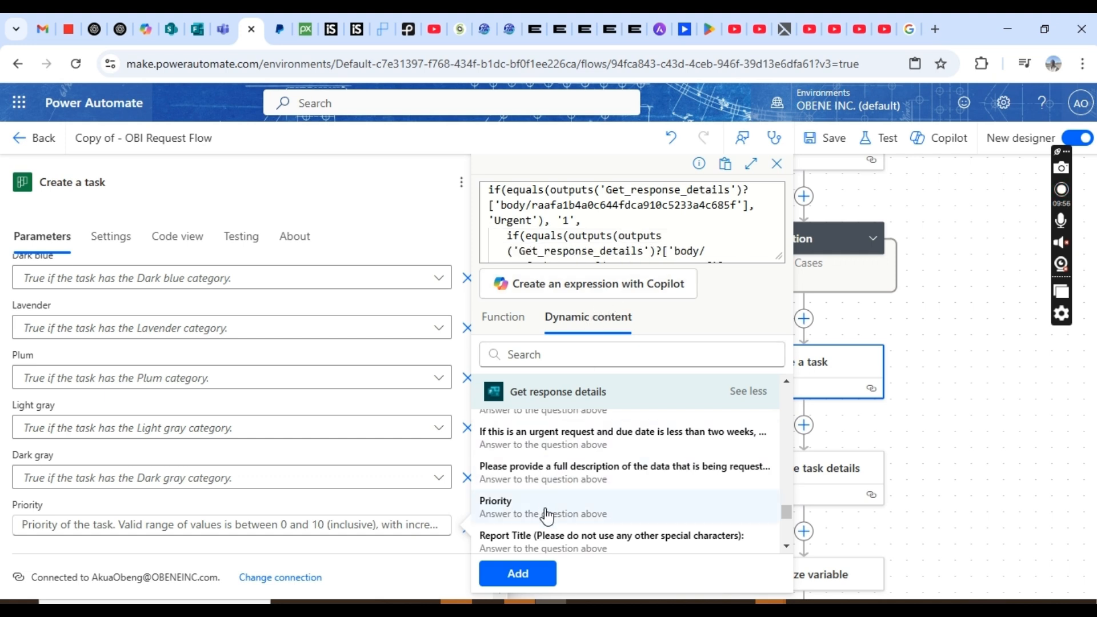
- Move down through the expression to the Medium condition line
click(688, 251)
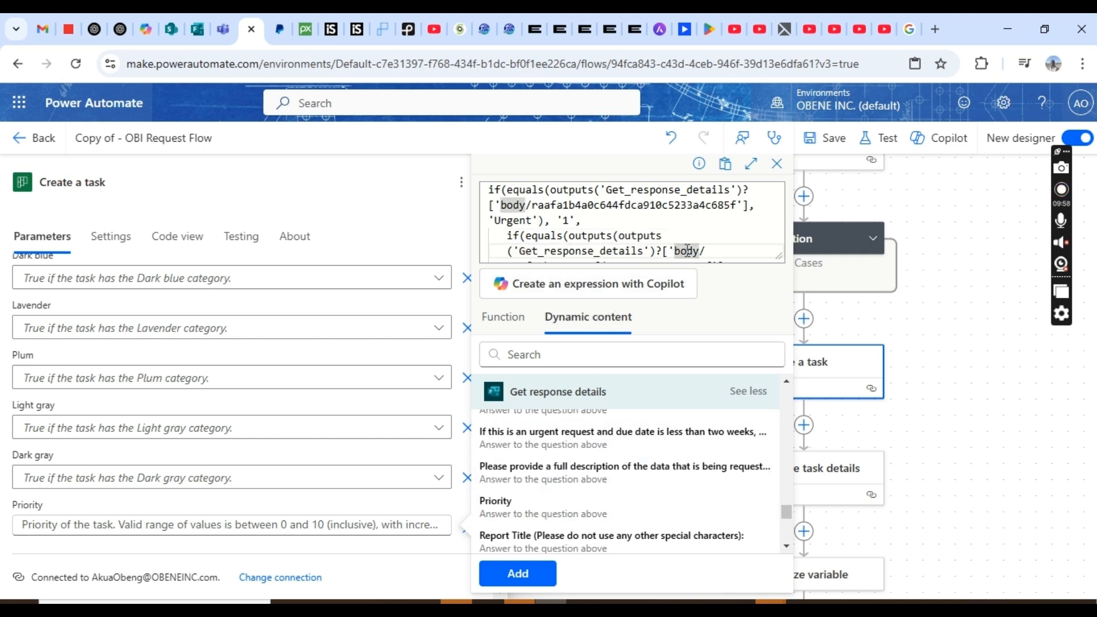
key(Down)
key(Down)
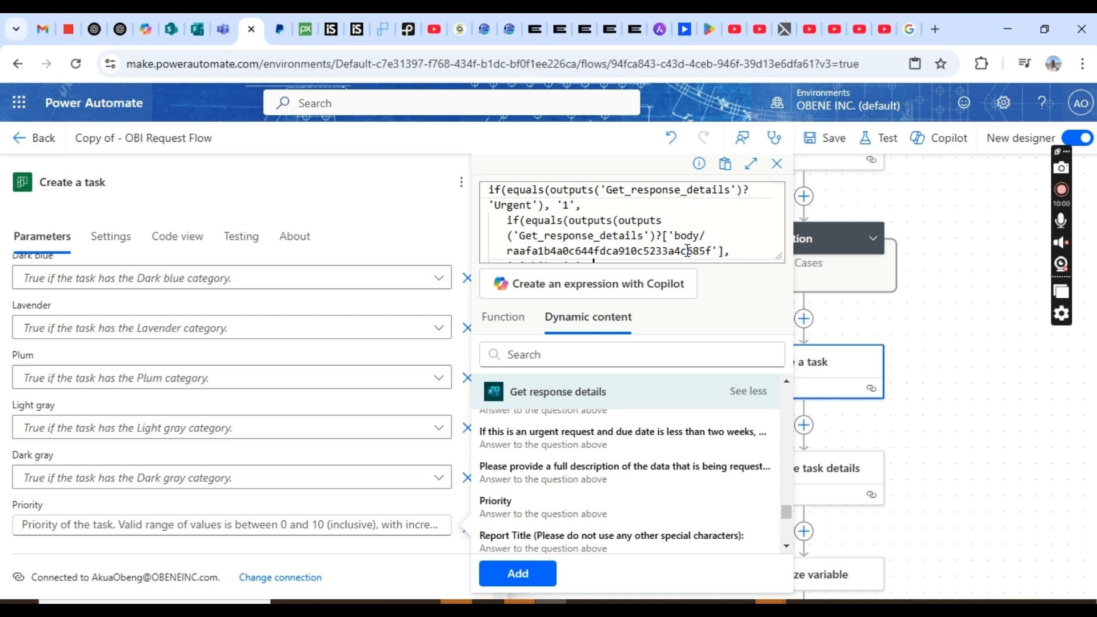
key(Down)
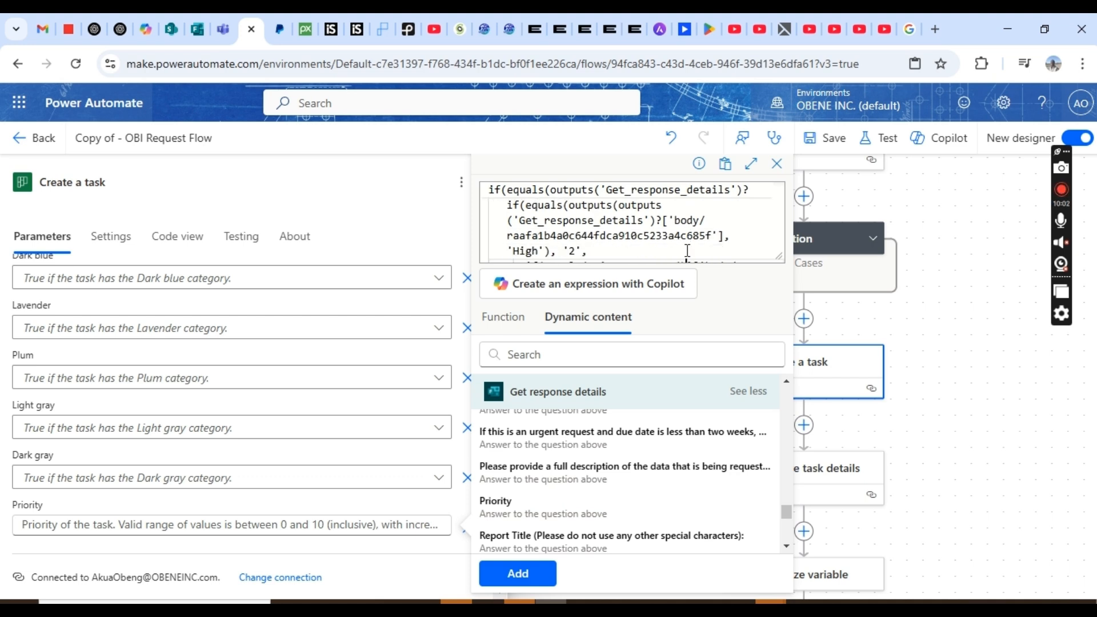
key(Down)
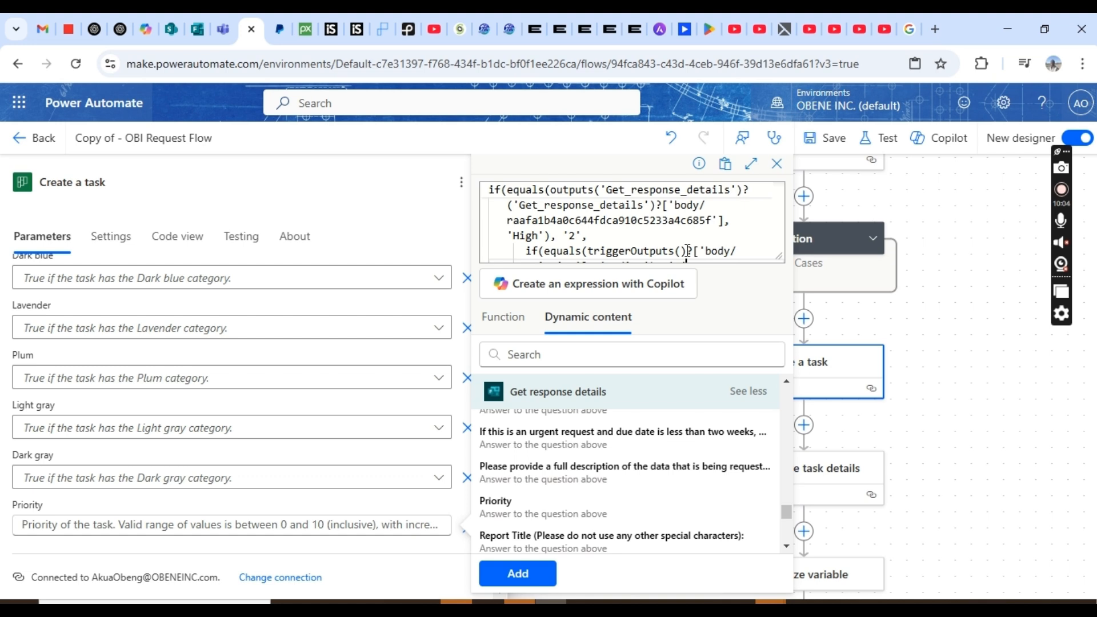
key(Down)
key(Down)
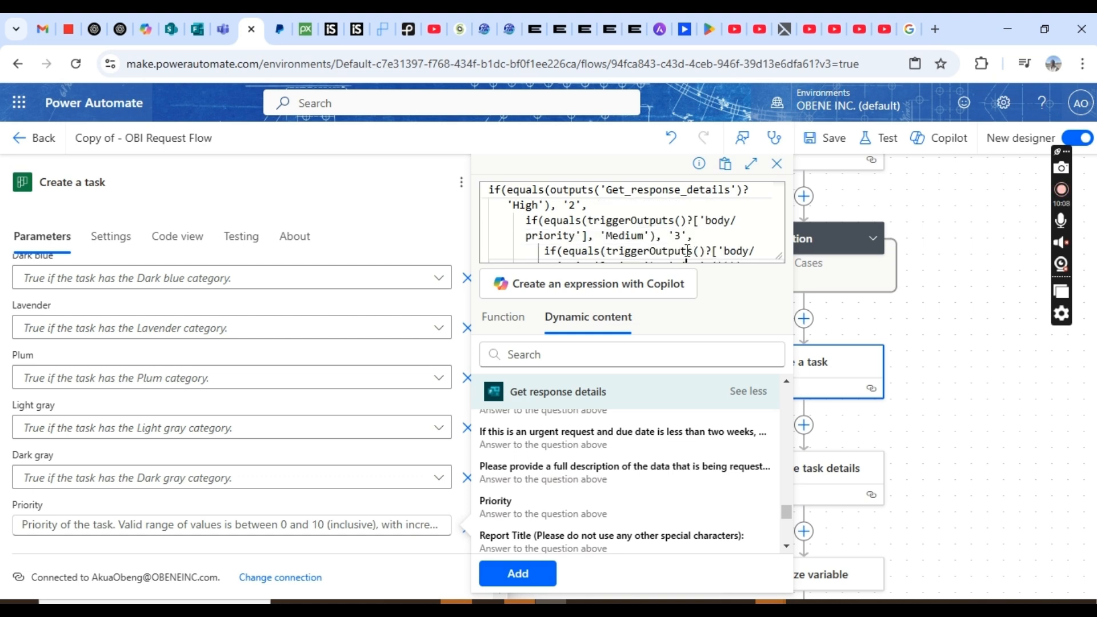
click(655, 236)
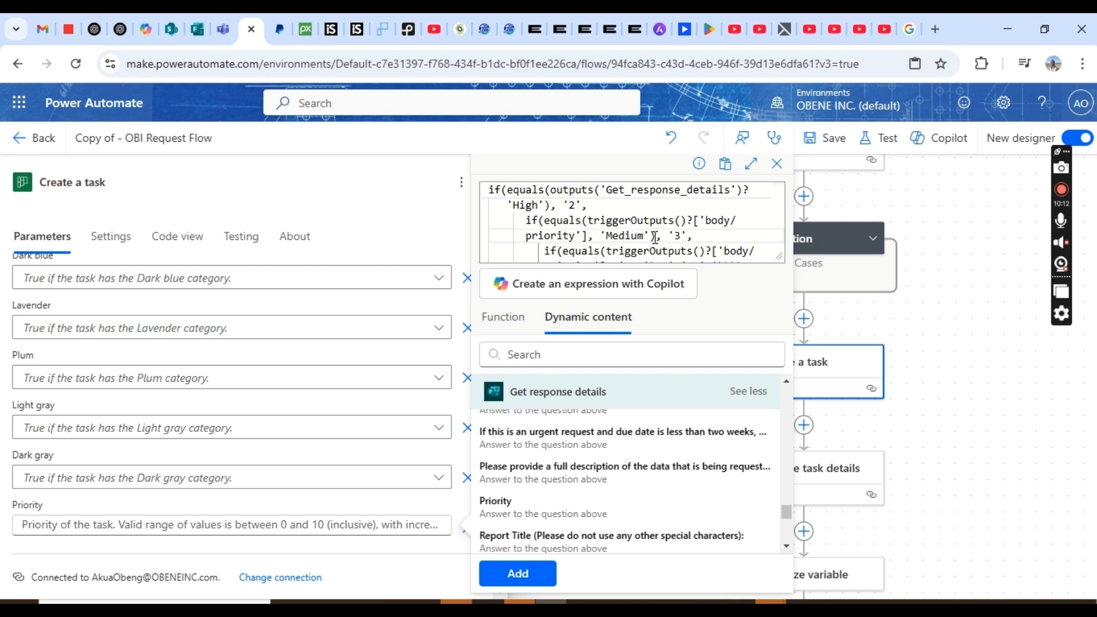
scroll(655, 237, up, 1)
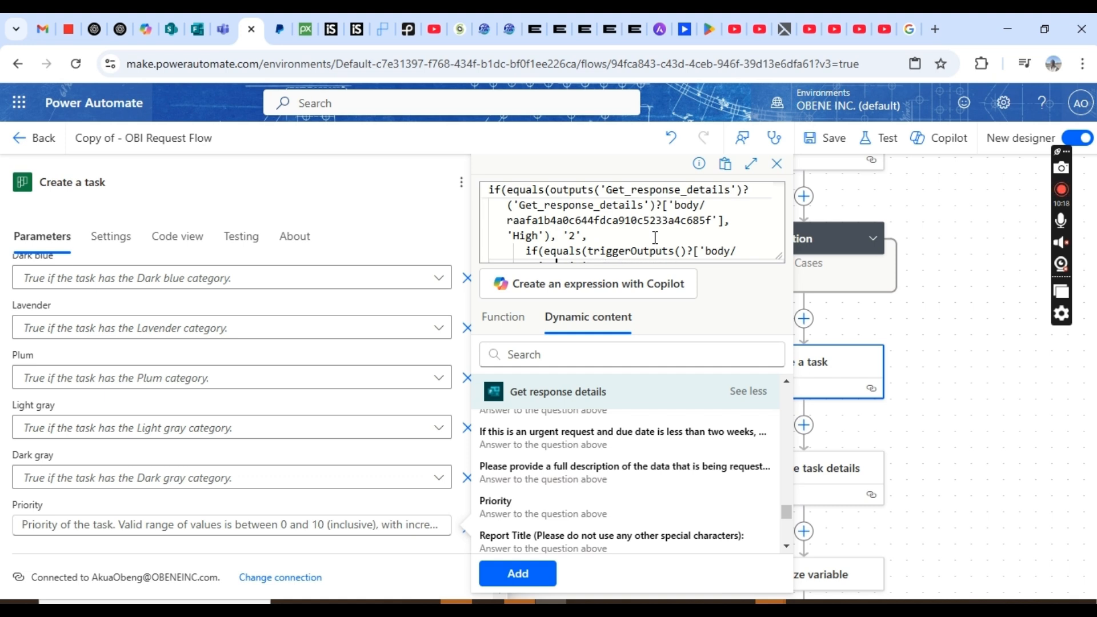
scroll(656, 237, up, 1)
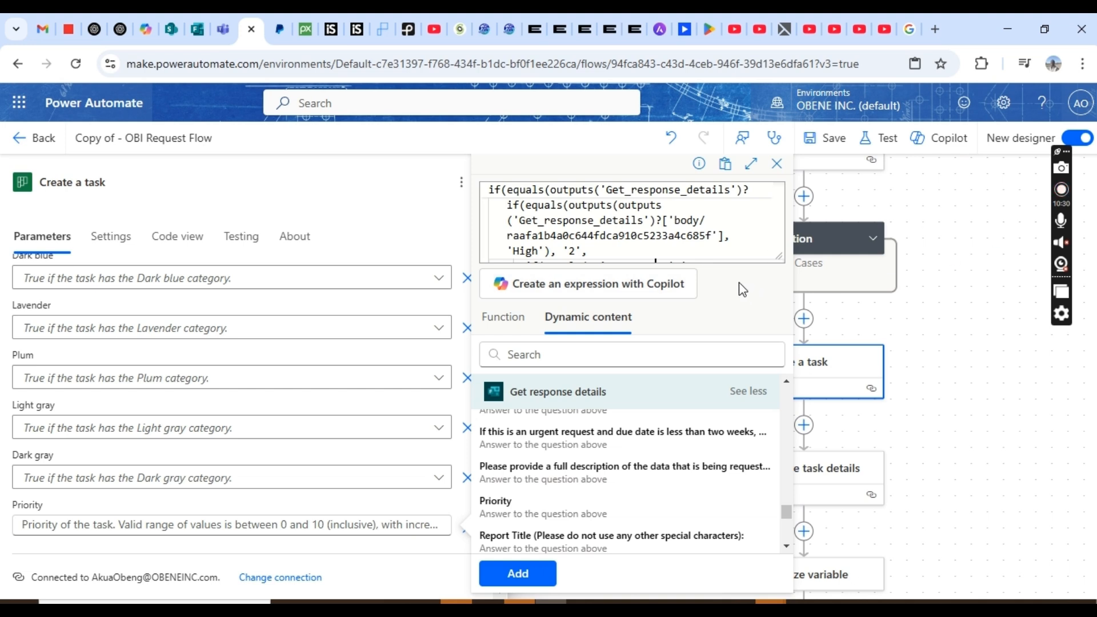
- Clear the whole priority expression and paste the new nested if/equals expression
click(752, 250)
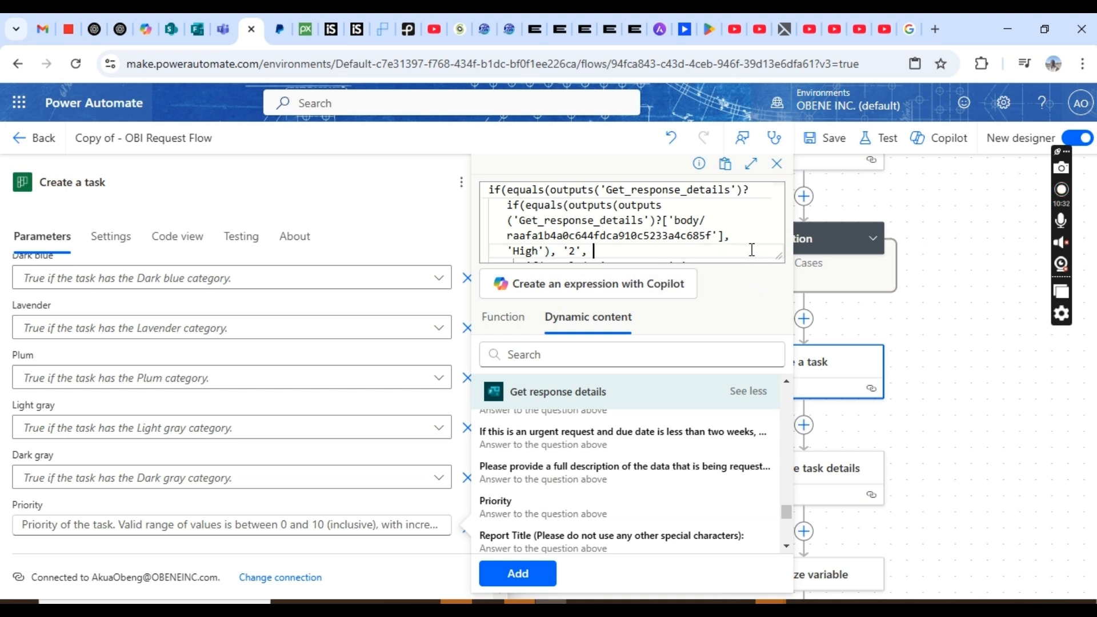
triple_click(752, 250)
drag(752, 250, 435, 175)
key(BackSpace)
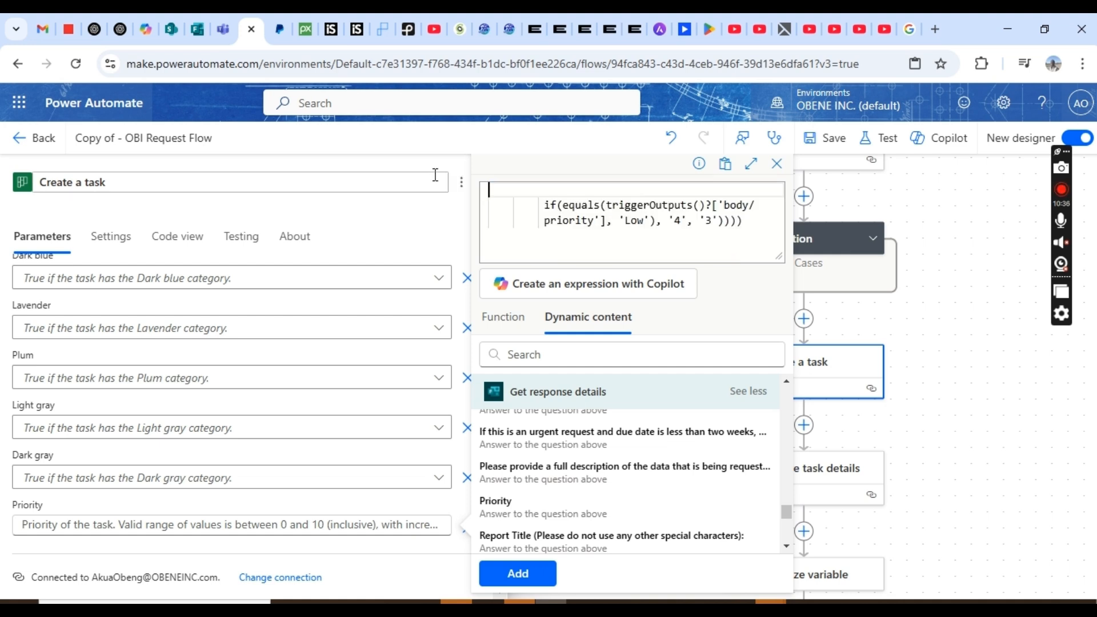
drag(755, 228, 504, 186)
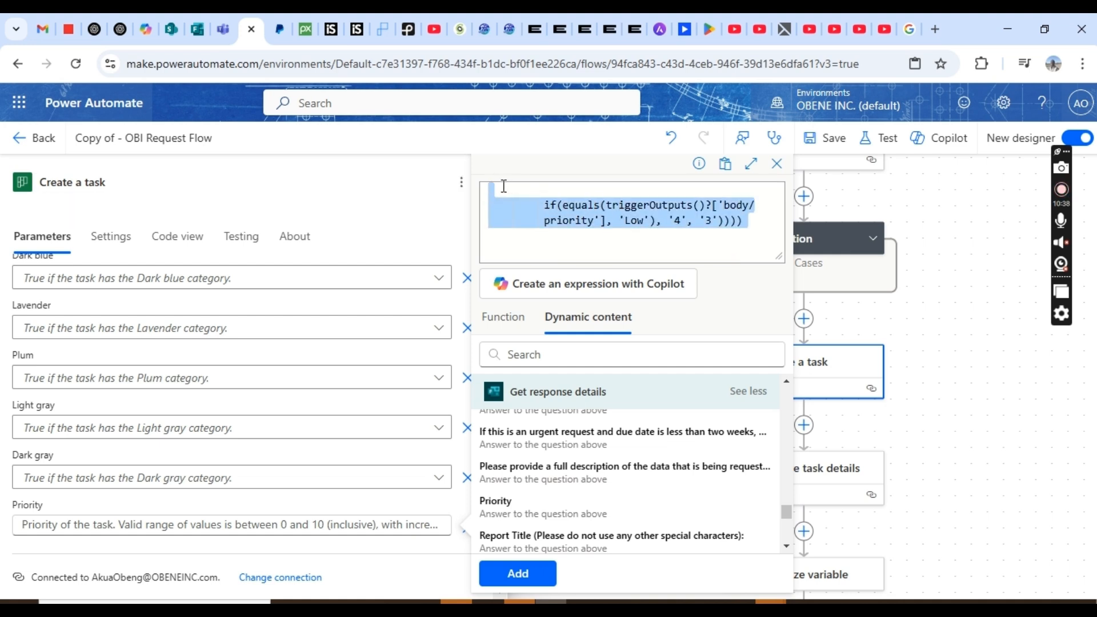
key(BackSpace)
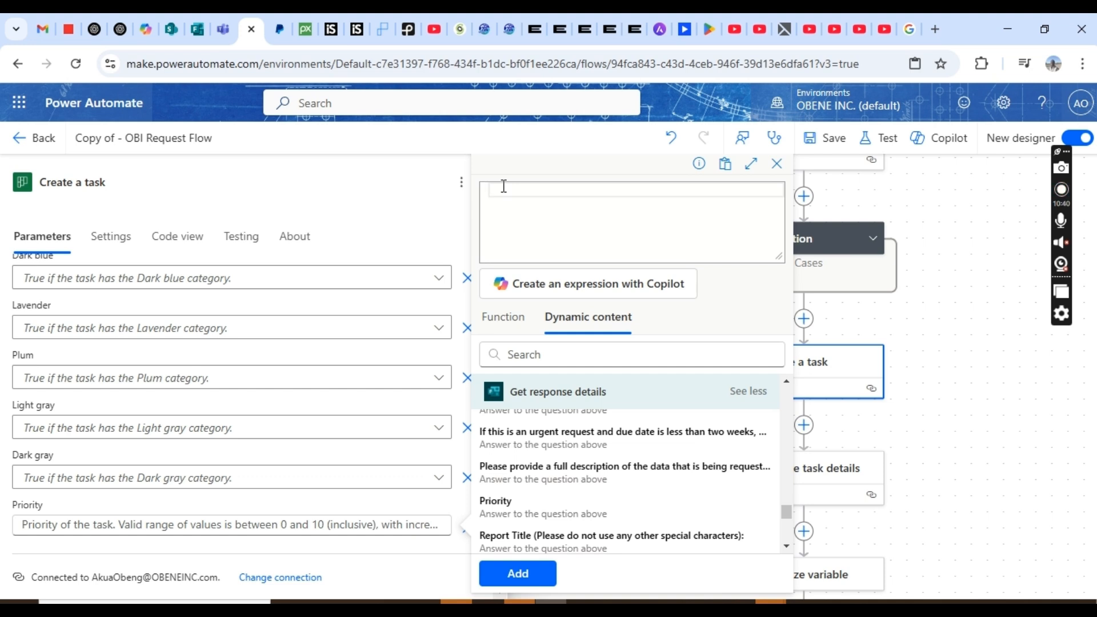
key(ctrl+v)
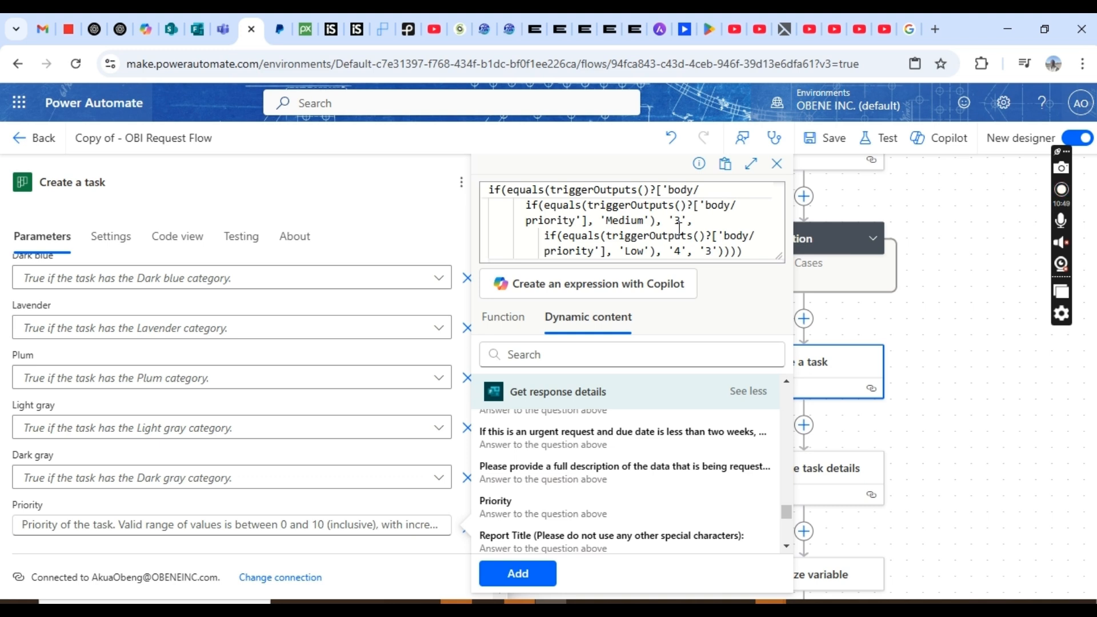
- Review the pasted expression's lines, starting from the Urgent condition
click(603, 193)
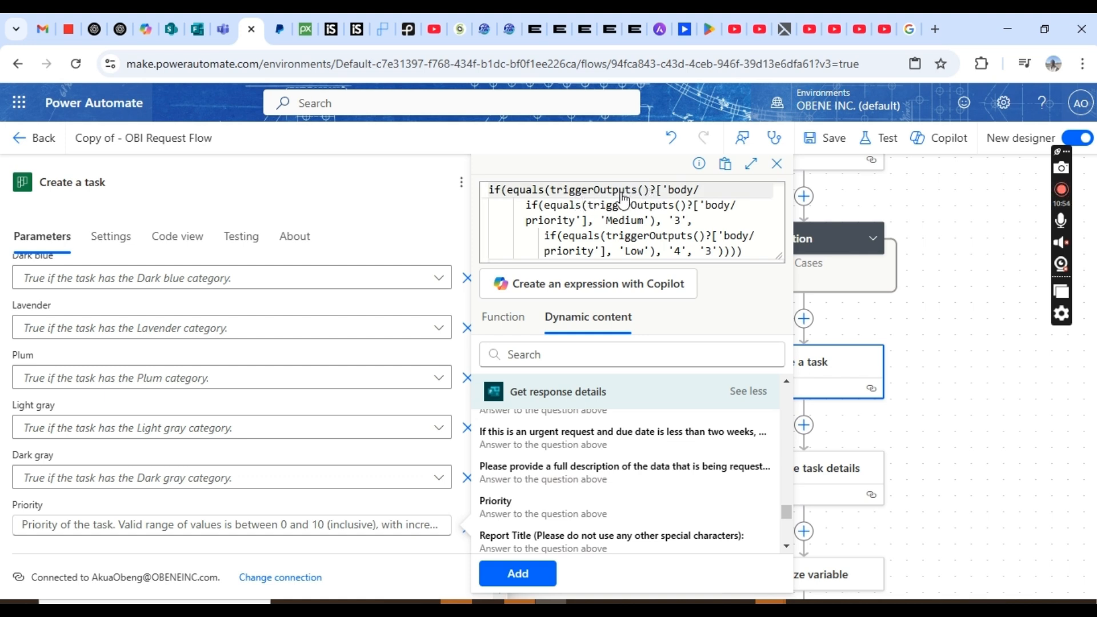
click(689, 205)
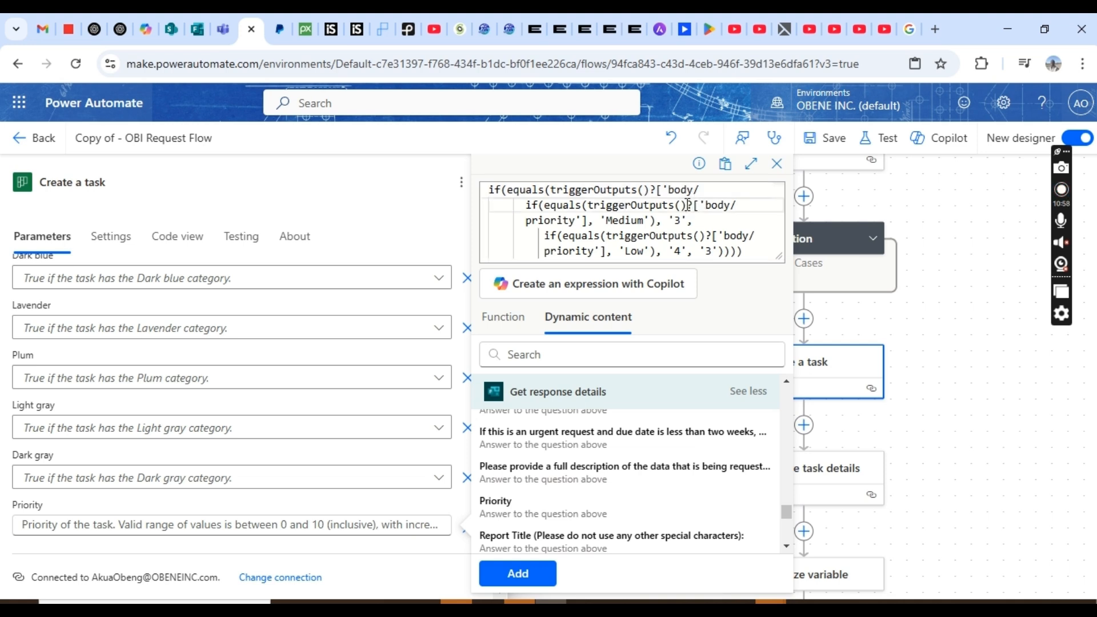
key(ctrl+Home)
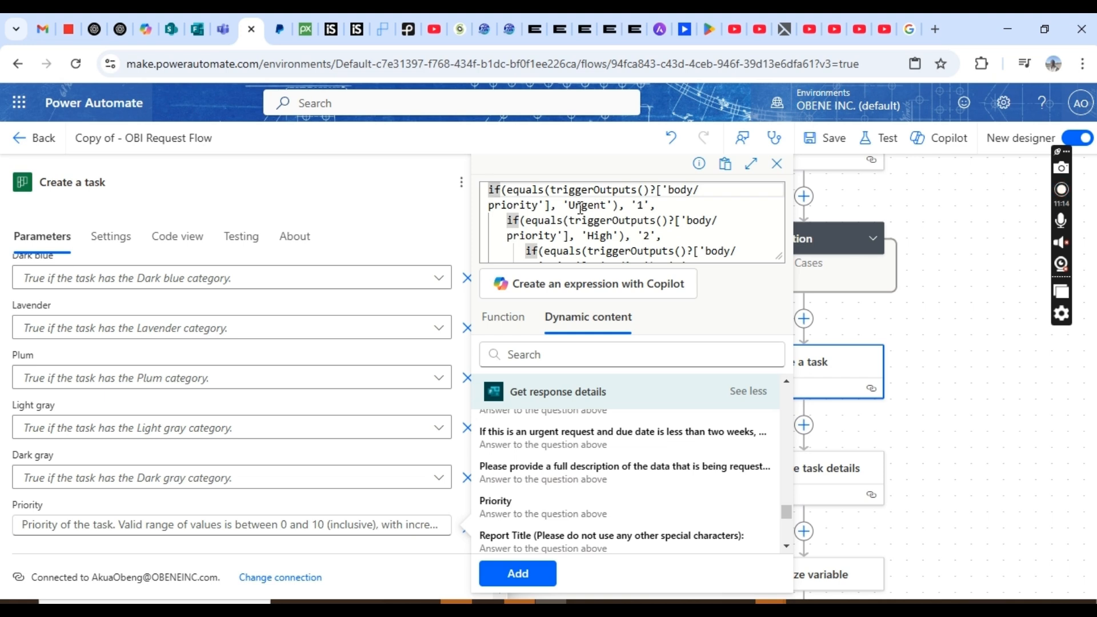
click(550, 205)
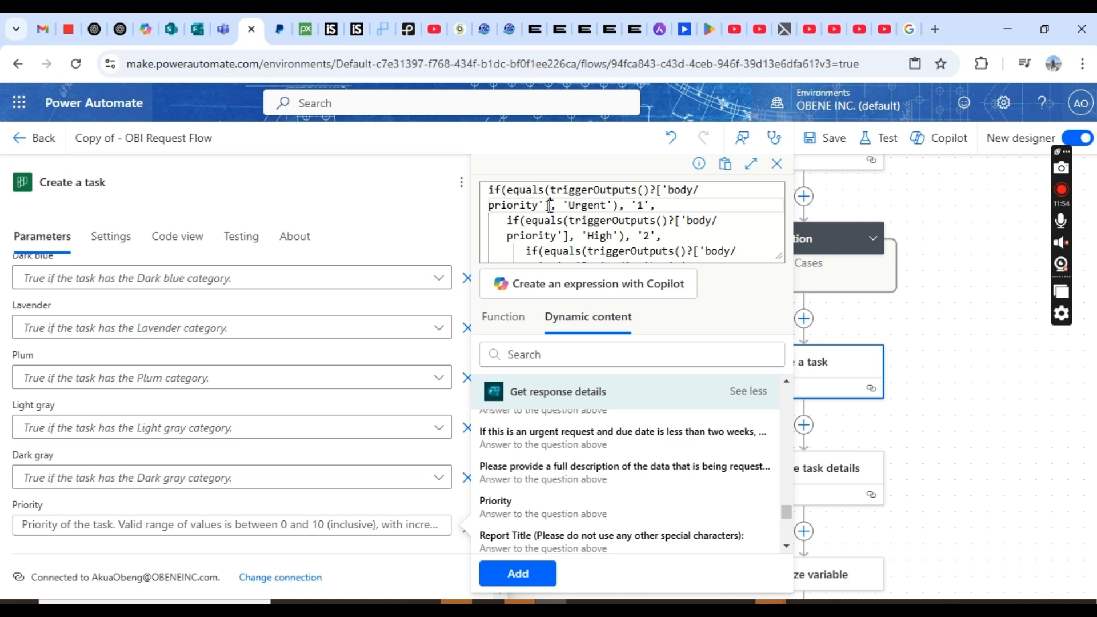
- Replace the Urgent check's triggerOutputs priority reference with the form's Priority answer
key(BackSpace)
key(BackSpace)
key(BackSpace)
key(BackSpace)
key(BackSpace)
key(BackSpace)
key(BackSpace)
key(BackSpace)
key(BackSpace)
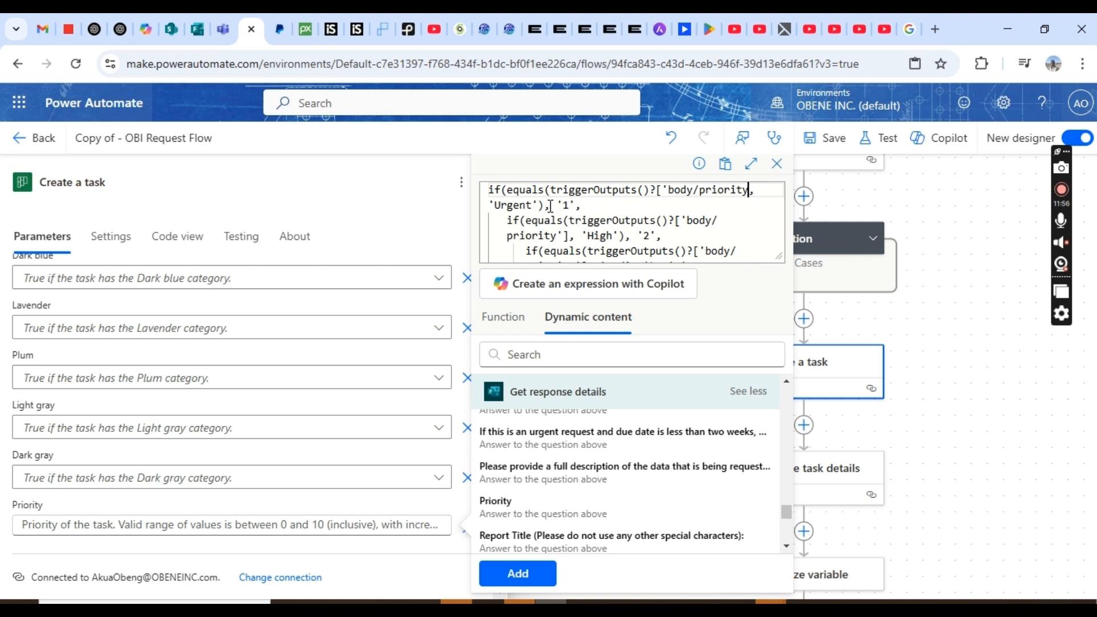
key(BackSpace)
key(BackSpace)
key(BackSpace)
key(BackSpace)
key(BackSpace)
key(BackSpace)
key(BackSpace)
key(BackSpace)
key(BackSpace)
key(BackSpace)
key(BackSpace)
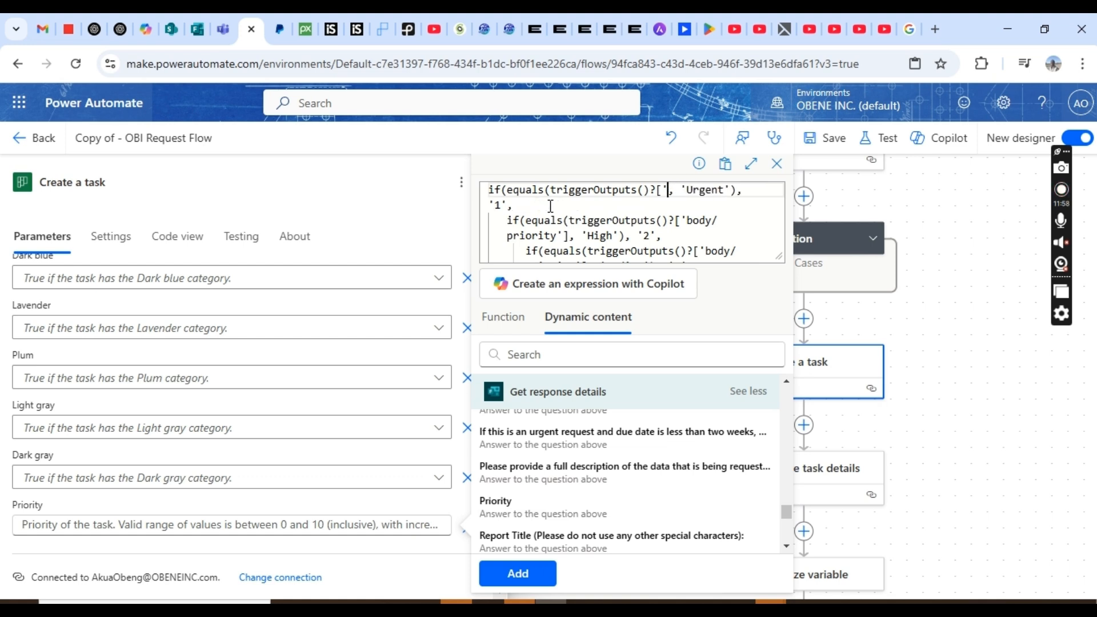
key(BackSpace)
key(BackSpace)
key(BackSpace)
key(BackSpace)
key(BackSpace)
key(BackSpace)
key(BackSpace)
key(BackSpace)
key(BackSpace)
key(BackSpace)
key(BackSpace)
key(BackSpace)
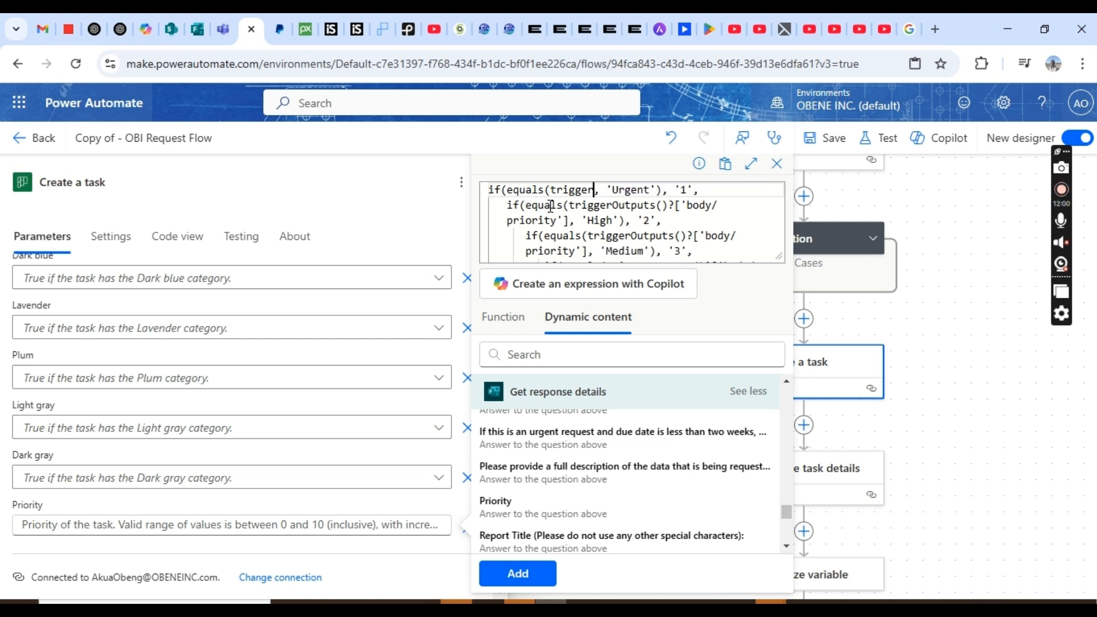
key(BackSpace)
key(BackSpace)
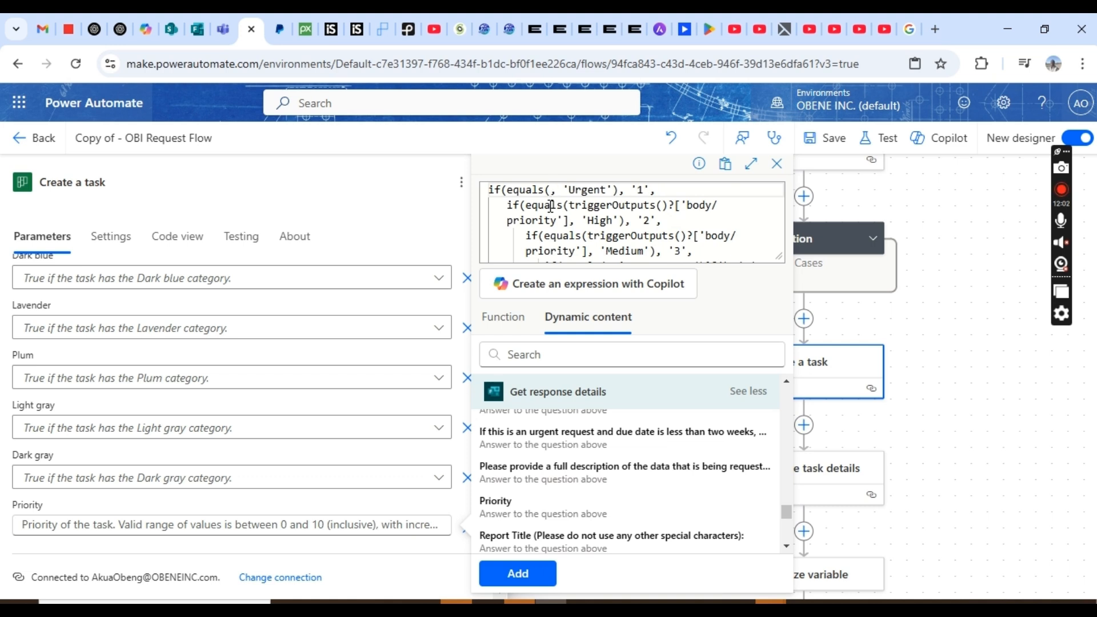
click(550, 514)
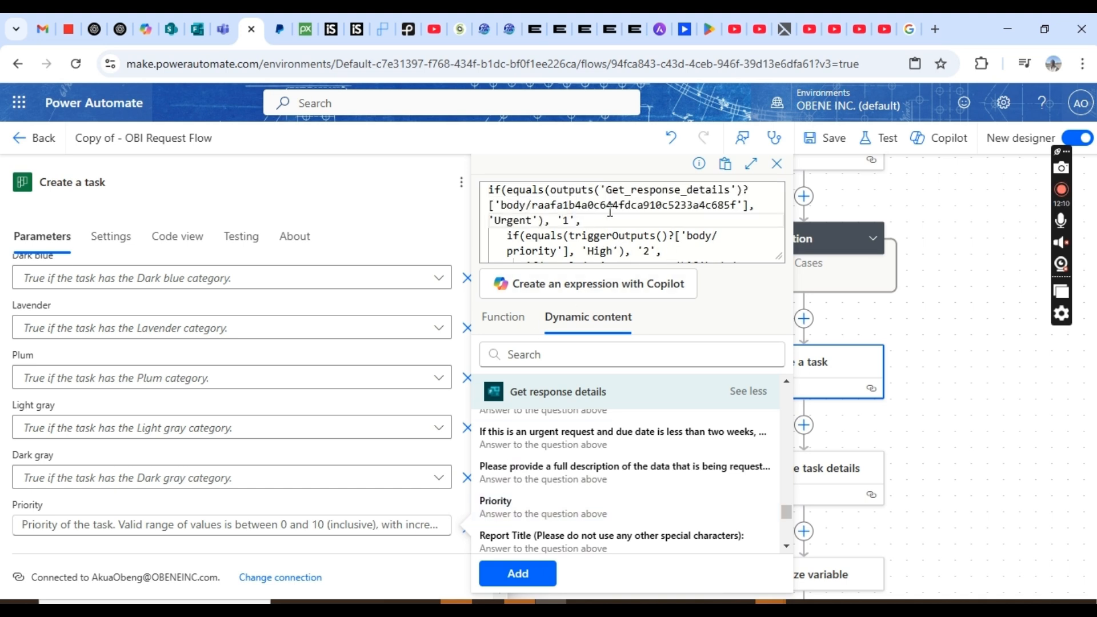
- Replace the High check's old priority reference with the form's Priority answer
click(569, 252)
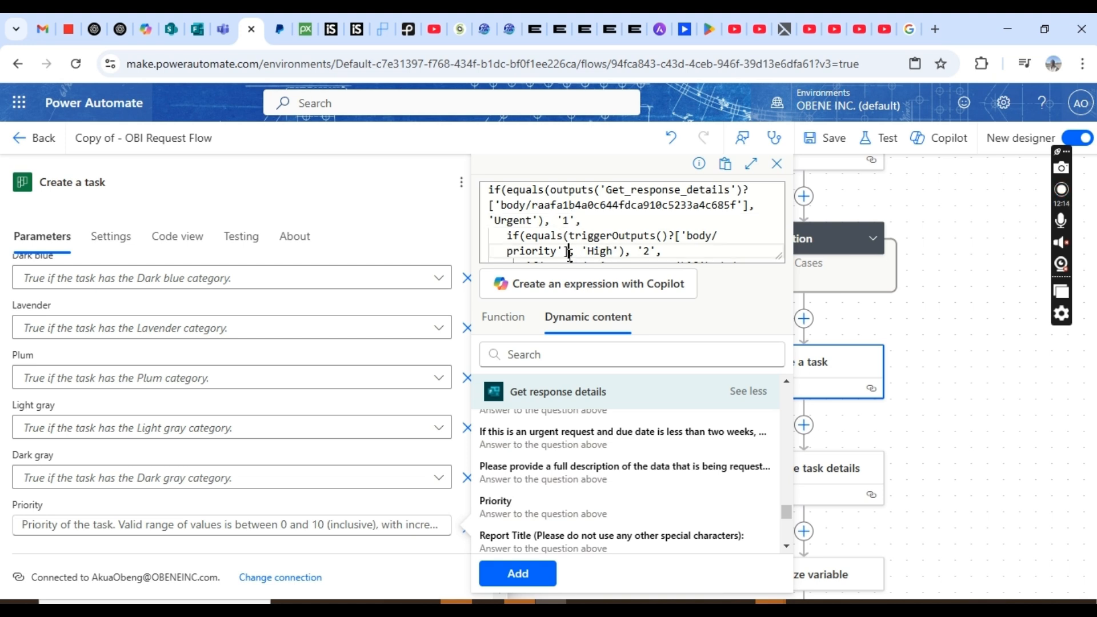
key(BackSpace)
key(BackSpace)
key(BackSpace)
key(BackSpace)
key(BackSpace)
key(BackSpace)
key(BackSpace)
key(BackSpace)
key(BackSpace)
key(BackSpace)
key(BackSpace)
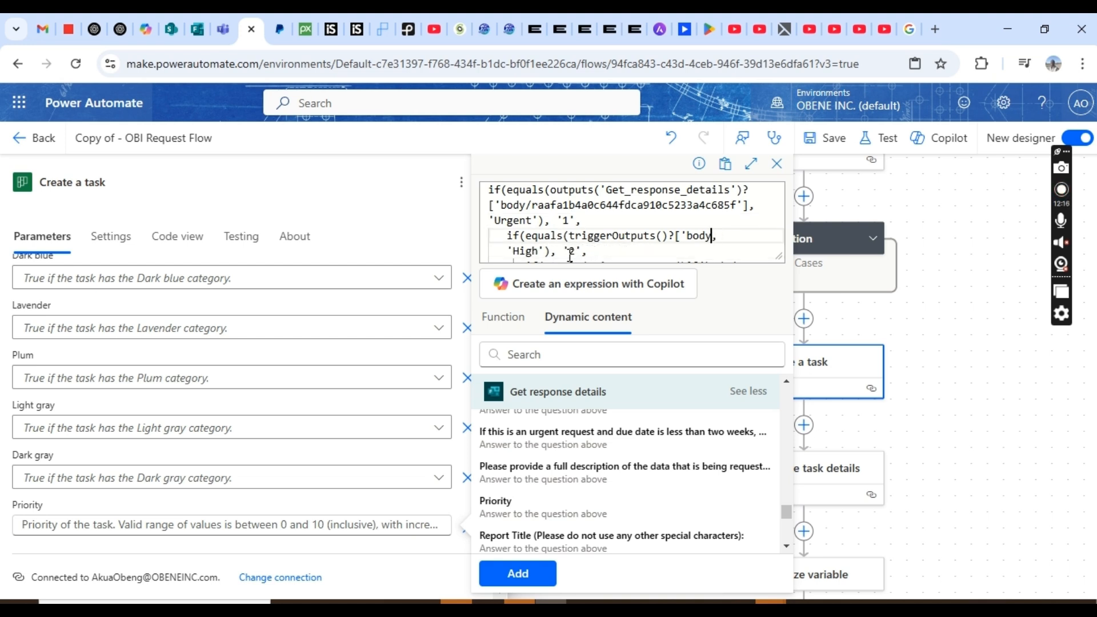
key(BackSpace)
key(BackSpace)
key(BackSpace)
key(BackSpace)
key(BackSpace)
key(BackSpace)
key(BackSpace)
key(BackSpace)
key(BackSpace)
key(BackSpace)
key(BackSpace)
key(BackSpace)
key(BackSpace)
key(BackSpace)
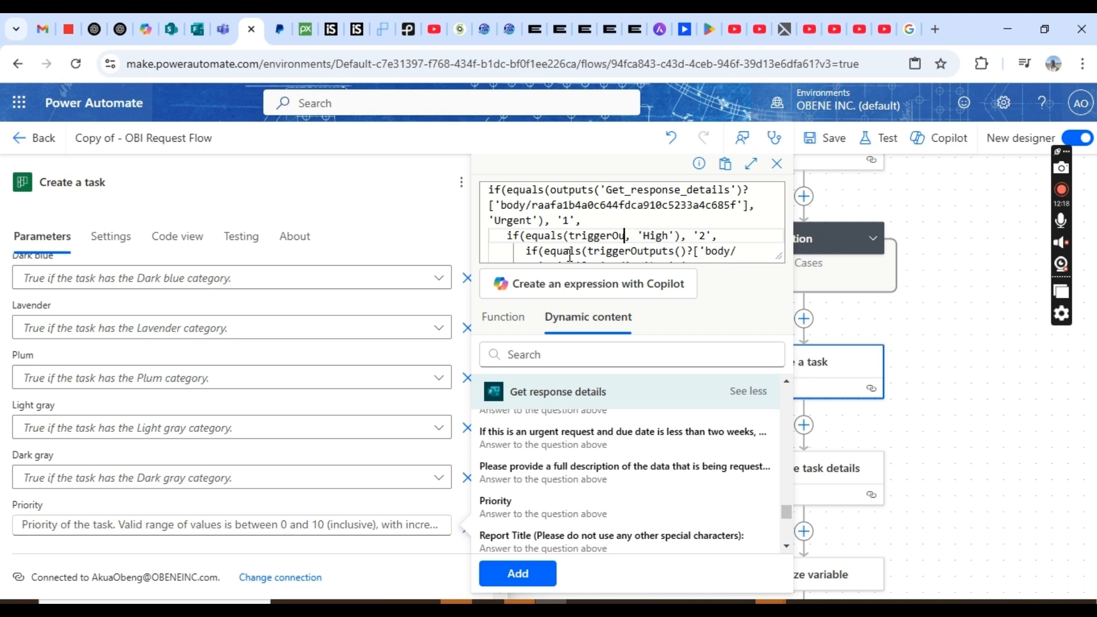
key(BackSpace)
key(BackSpace)
key(BackSpace)
key(BackSpace)
key(BackSpace)
key(BackSpace)
key(BackSpace)
key(BackSpace)
key(BackSpace)
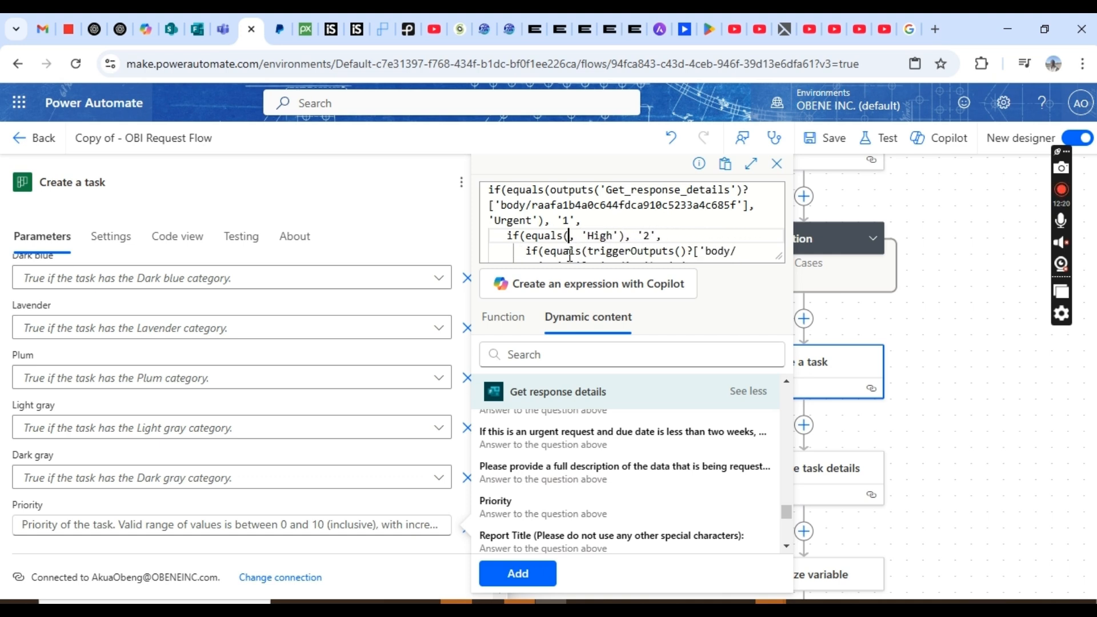
click(513, 510)
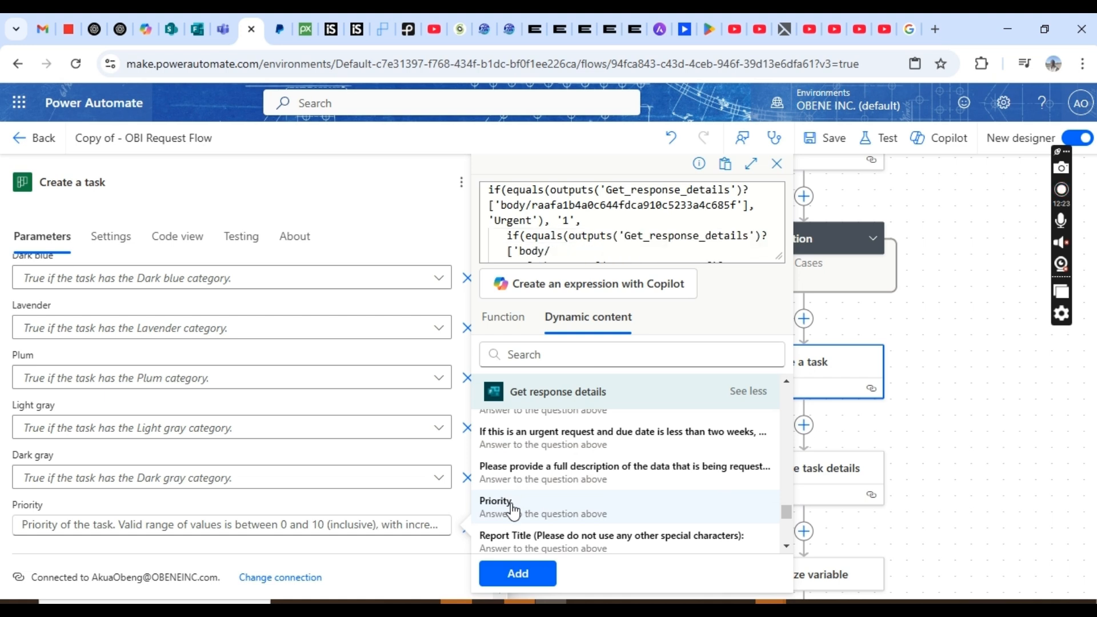
- Move down through the expression to the Medium check's priority reference
click(651, 236)
key(Down)
key(Down)
key(Down)
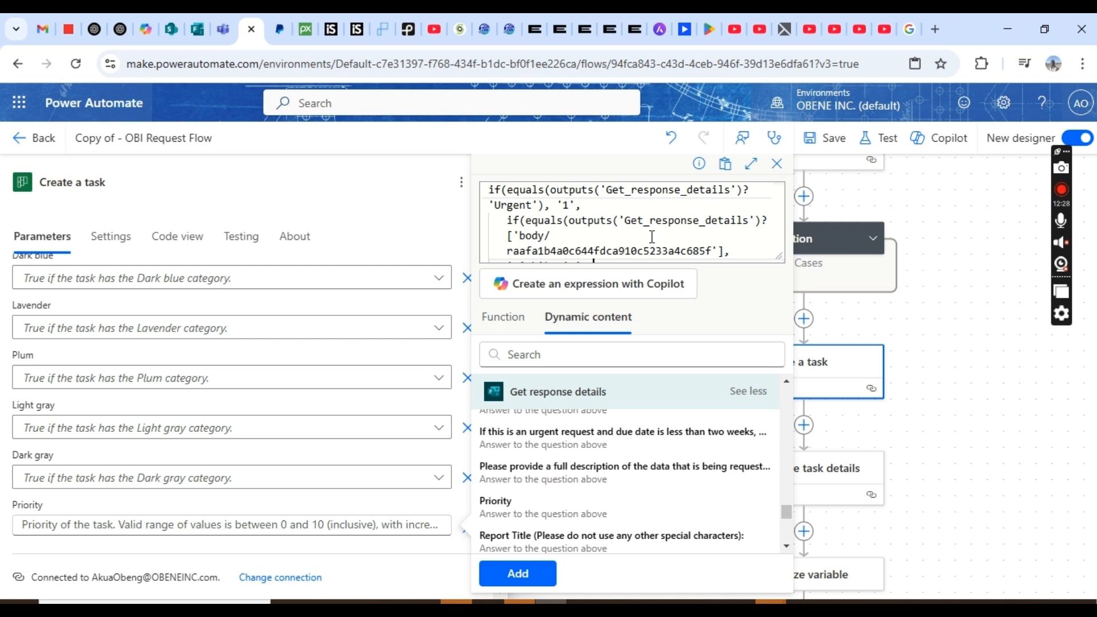
key(Down)
key(Down)
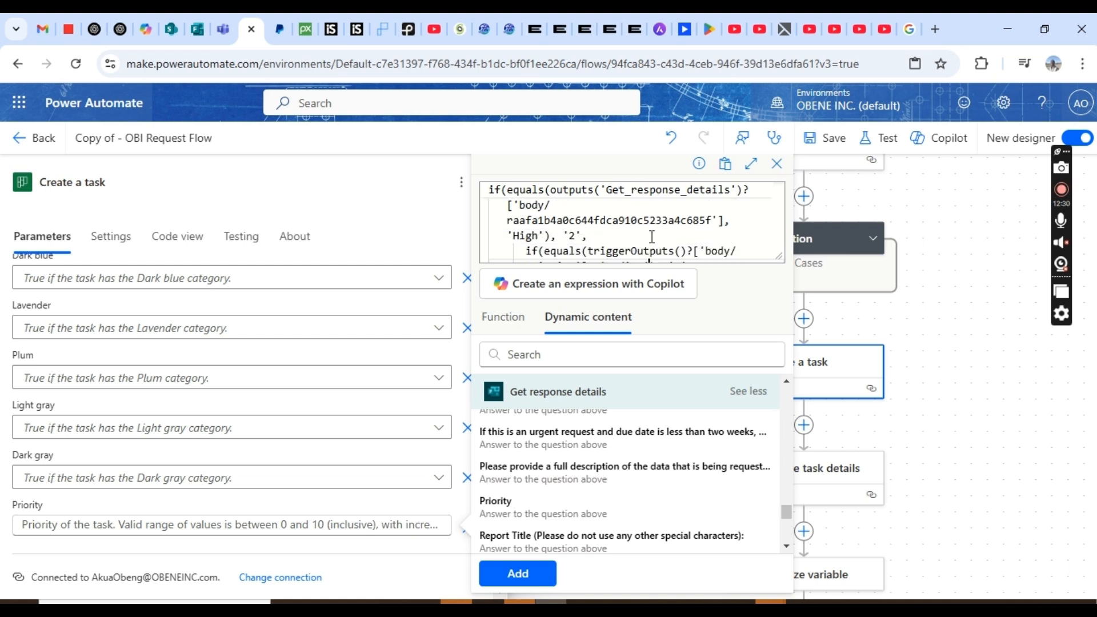
key(Down)
key(Down)
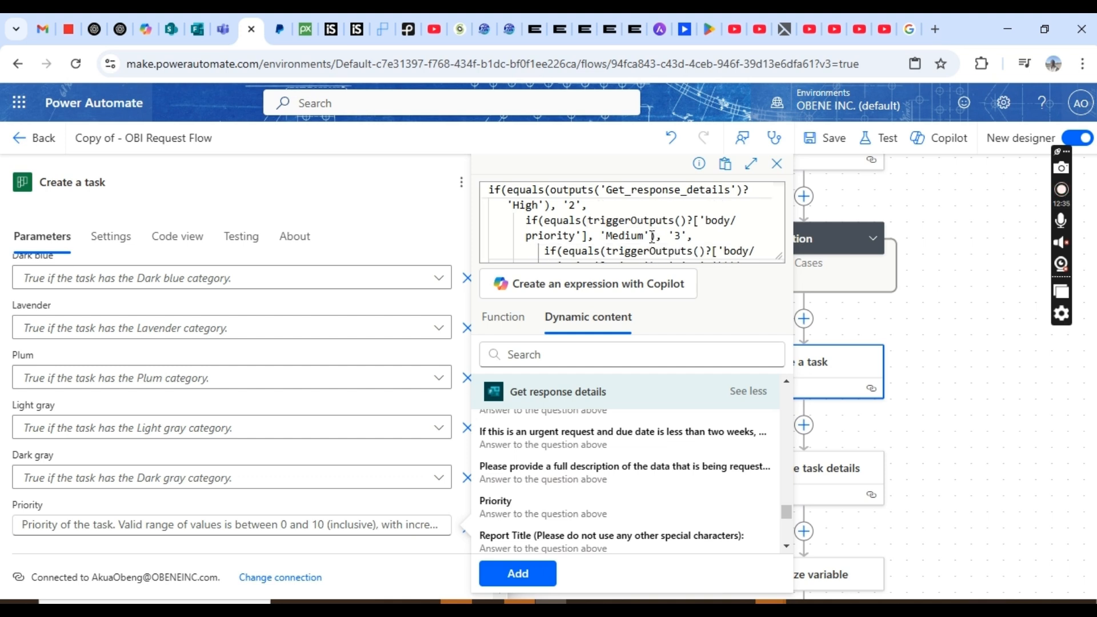
click(589, 235)
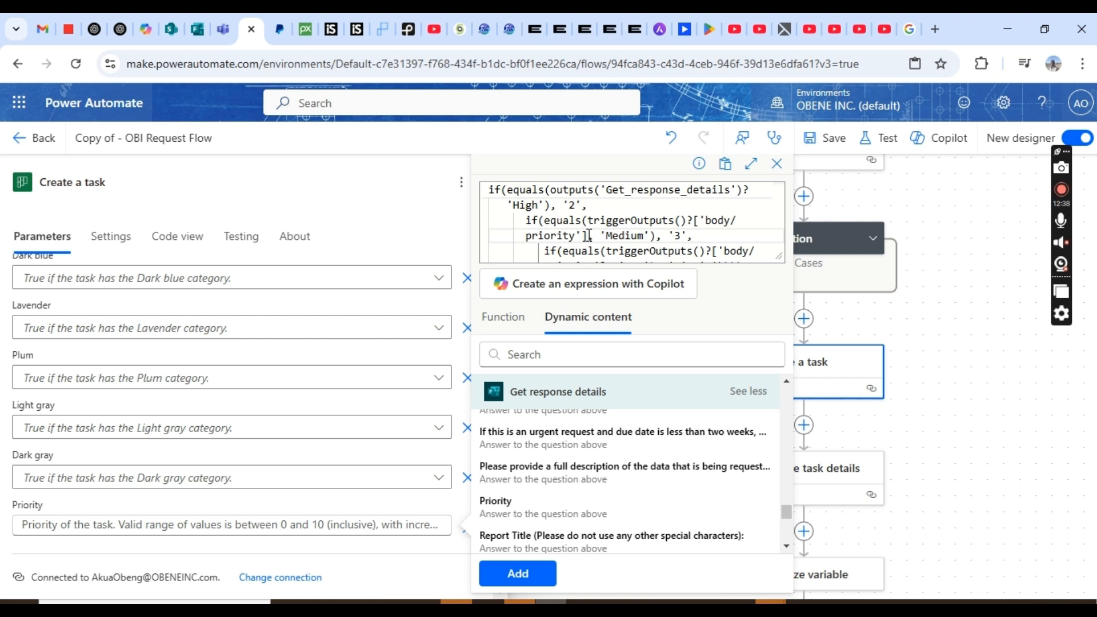
scroll(588, 235, up, 1)
scroll(589, 236, up, 1)
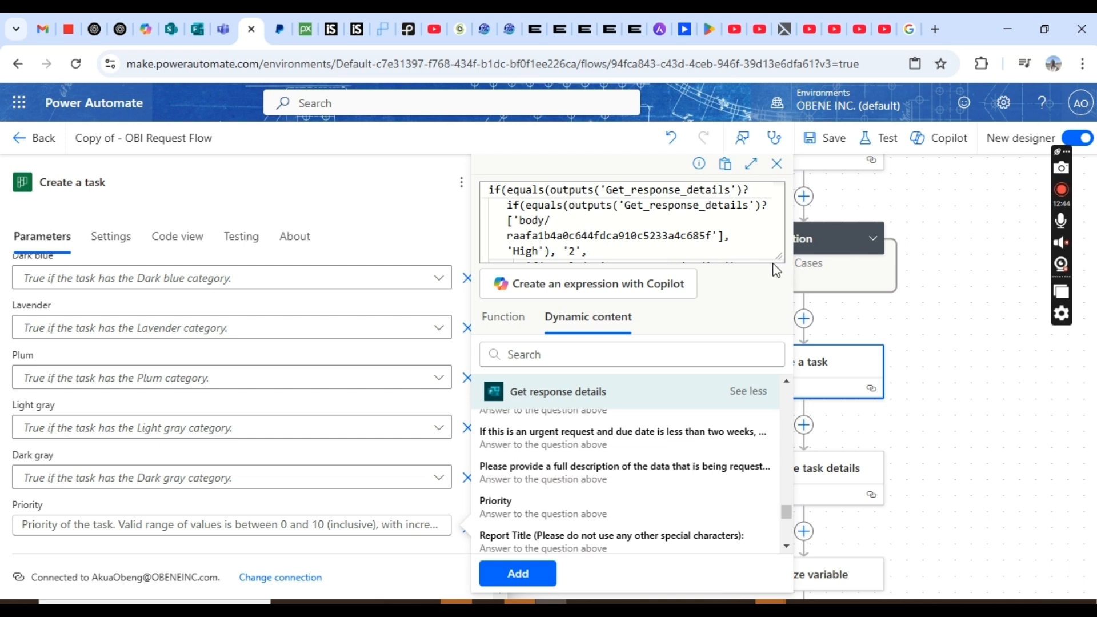
- Enlarge the expression box and swap the Medium check's reference for the form's Priority answer
drag(781, 256, 783, 336)
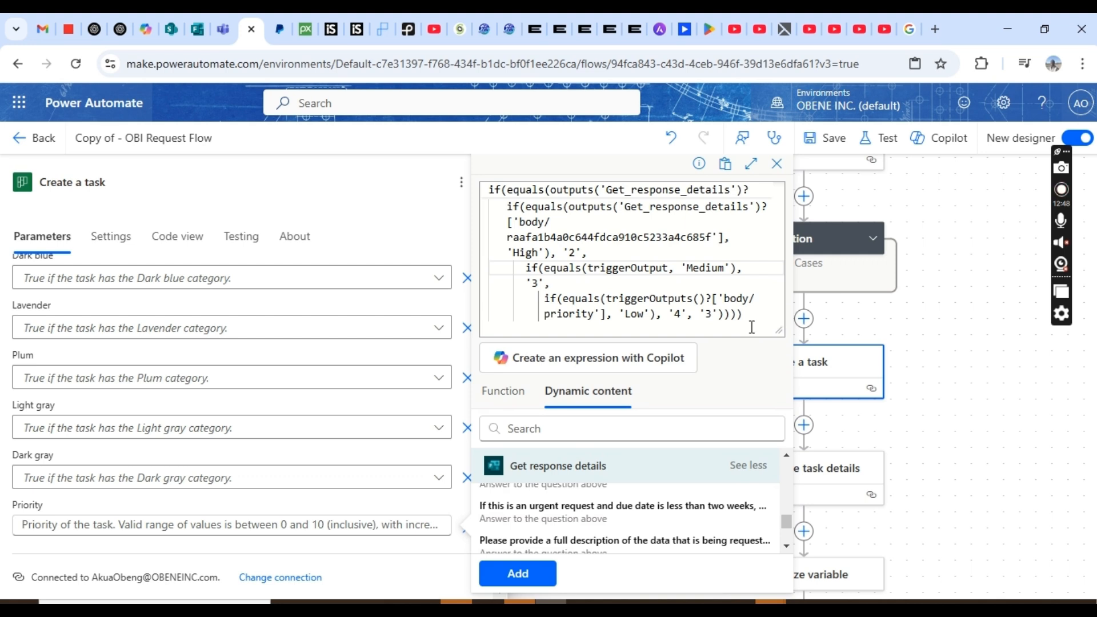
click(669, 270)
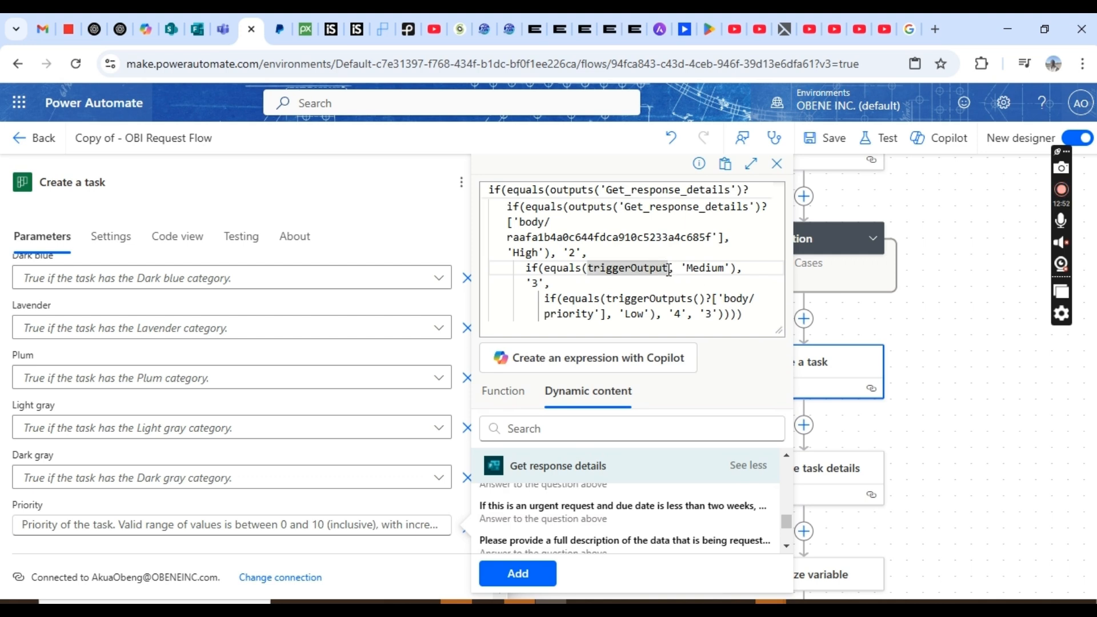
key(BackSpace)
key(BackSpace)
key(BackSpace)
key(BackSpace)
key(BackSpace)
key(BackSpace)
key(BackSpace)
key(BackSpace)
key(BackSpace)
key(BackSpace)
key(BackSpace)
key(BackSpace)
key(BackSpace)
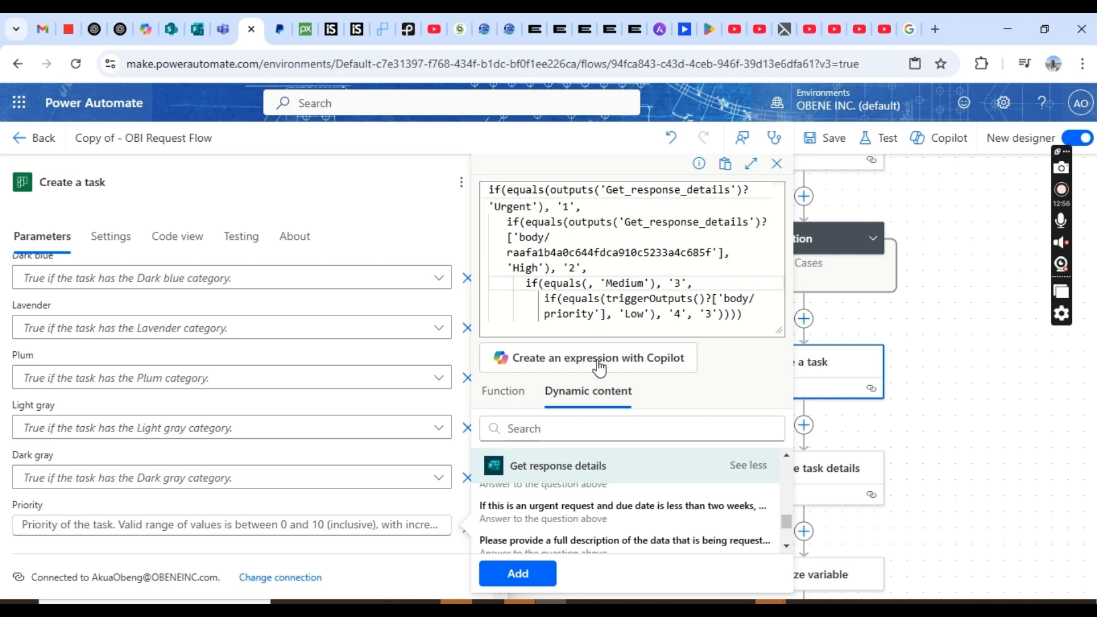
click(786, 547)
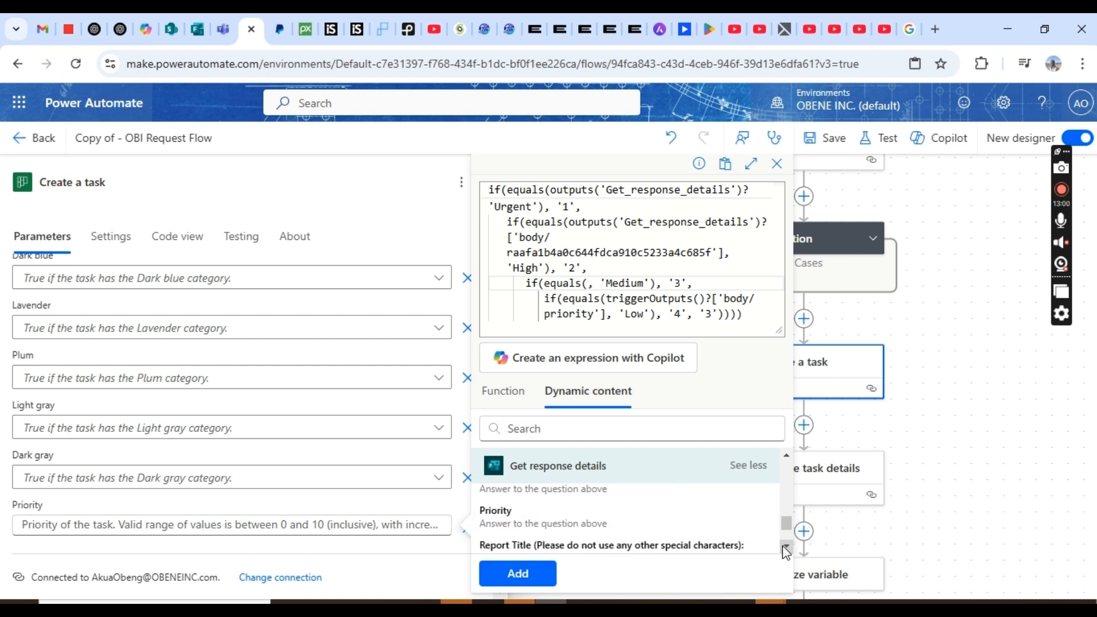
click(580, 521)
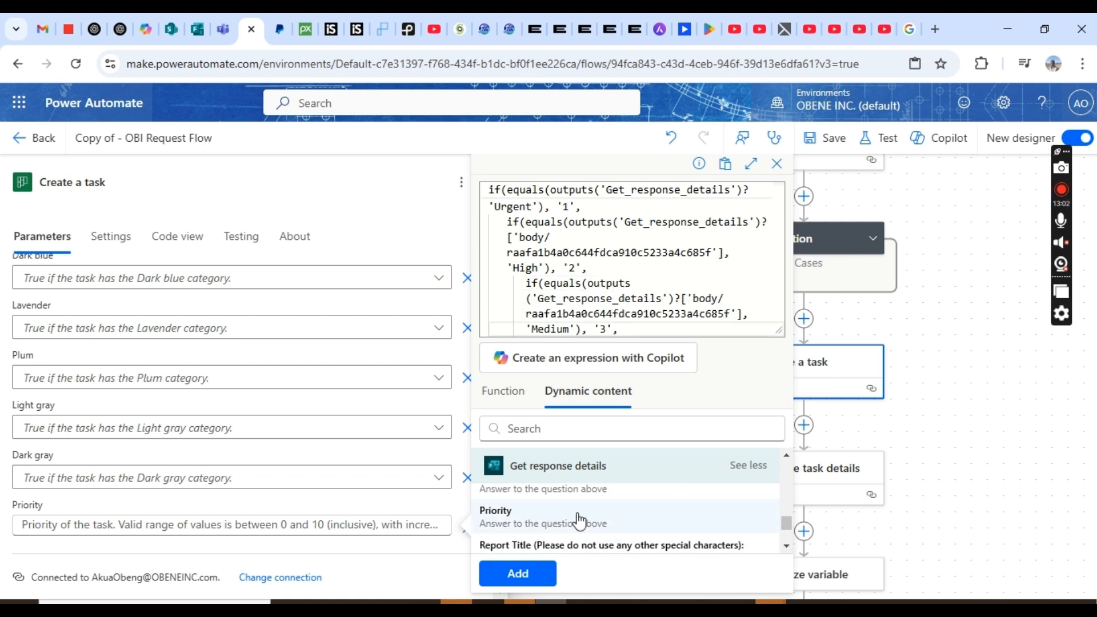
- Swap the Low check's reference for the form's Priority answer and apply the expression
text(if(equals(triggerOutputs()?['body/priority'], 'Low'), '4', '3')))))
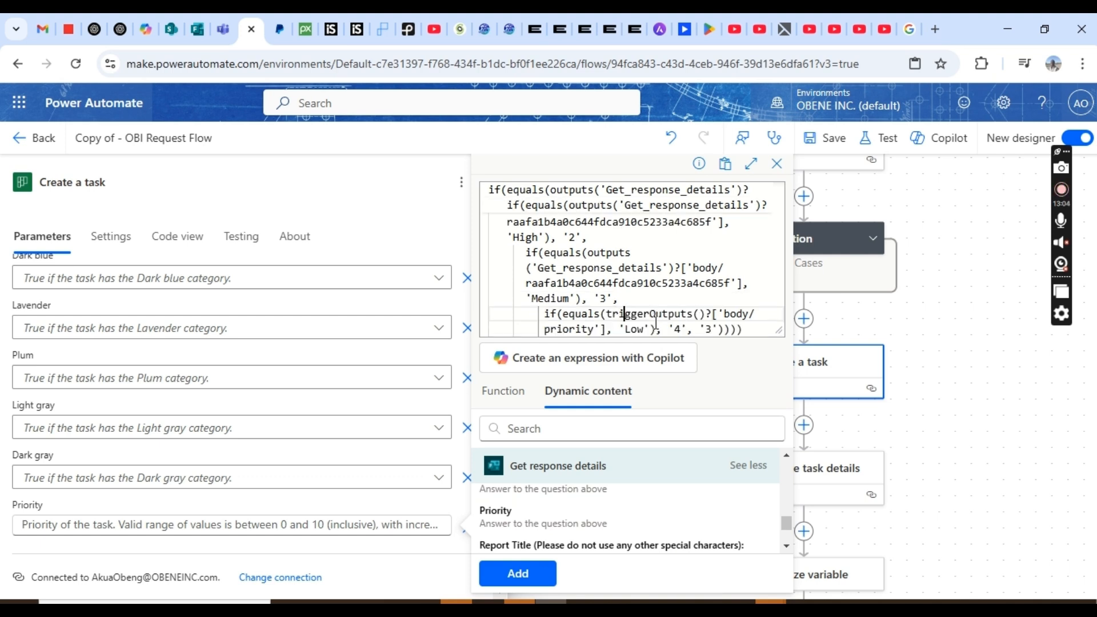
click(606, 315)
key(BackSpace)
key(BackSpace)
key(BackSpace)
key(BackSpace)
key(BackSpace)
key(BackSpace)
key(BackSpace)
key(BackSpace)
key(BackSpace)
key(BackSpace)
key(BackSpace)
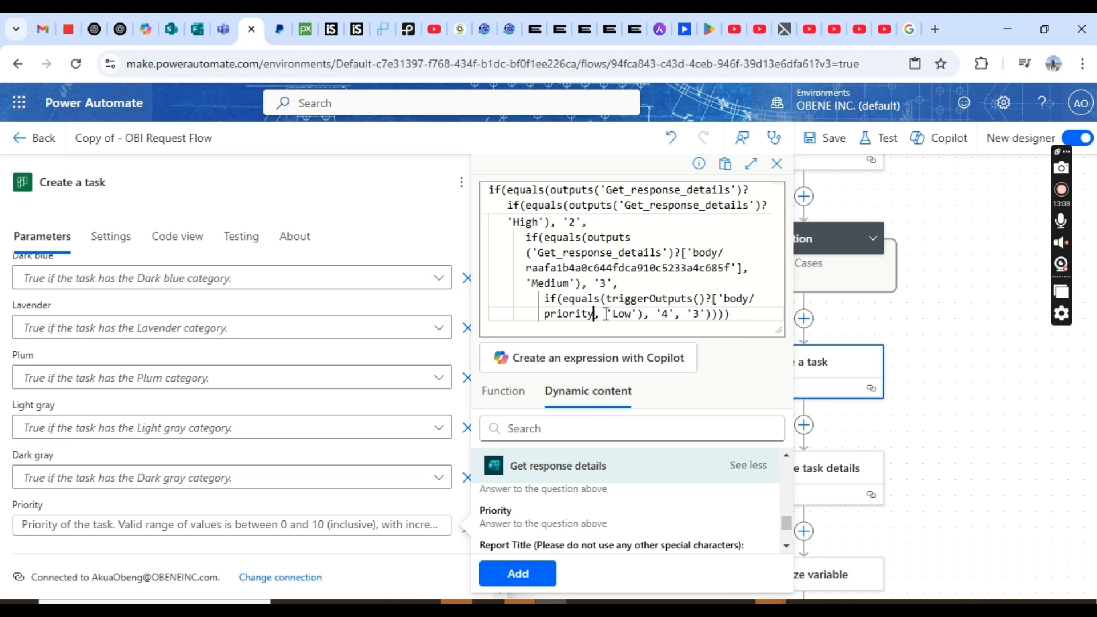
key(BackSpace)
key(BackSpace)
key(BackSpace)
key(BackSpace)
key(BackSpace)
key(BackSpace)
key(BackSpace)
key(BackSpace)
key(BackSpace)
key(BackSpace)
key(BackSpace)
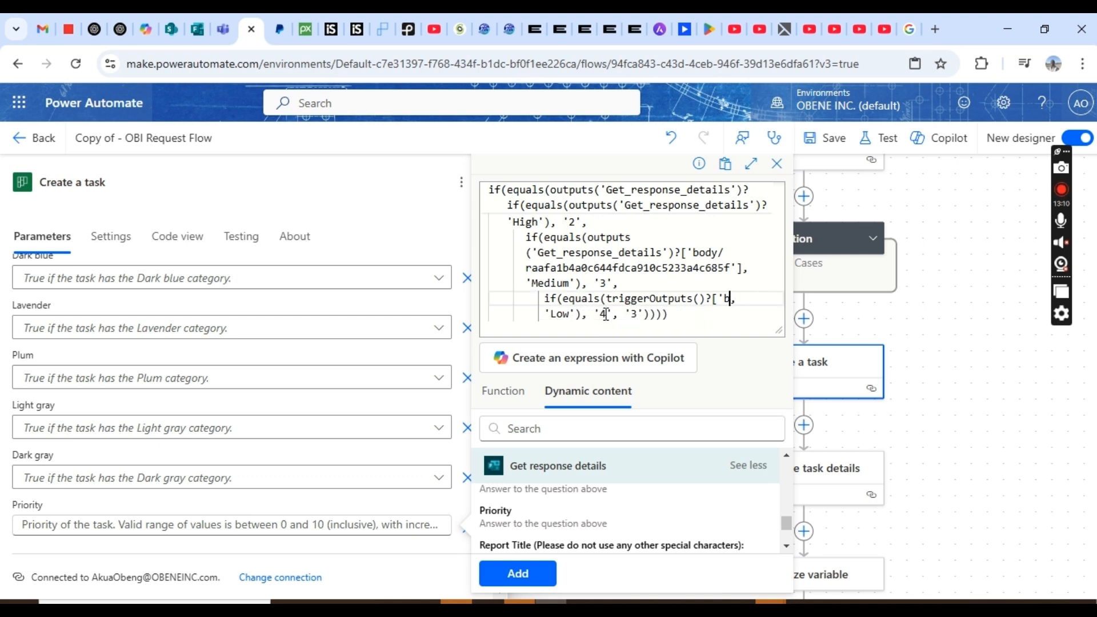
key(BackSpace)
key(BackSpace)
key(BackSpace)
key(BackSpace)
key(BackSpace)
key(BackSpace)
key(BackSpace)
key(BackSpace)
key(BackSpace)
key(BackSpace)
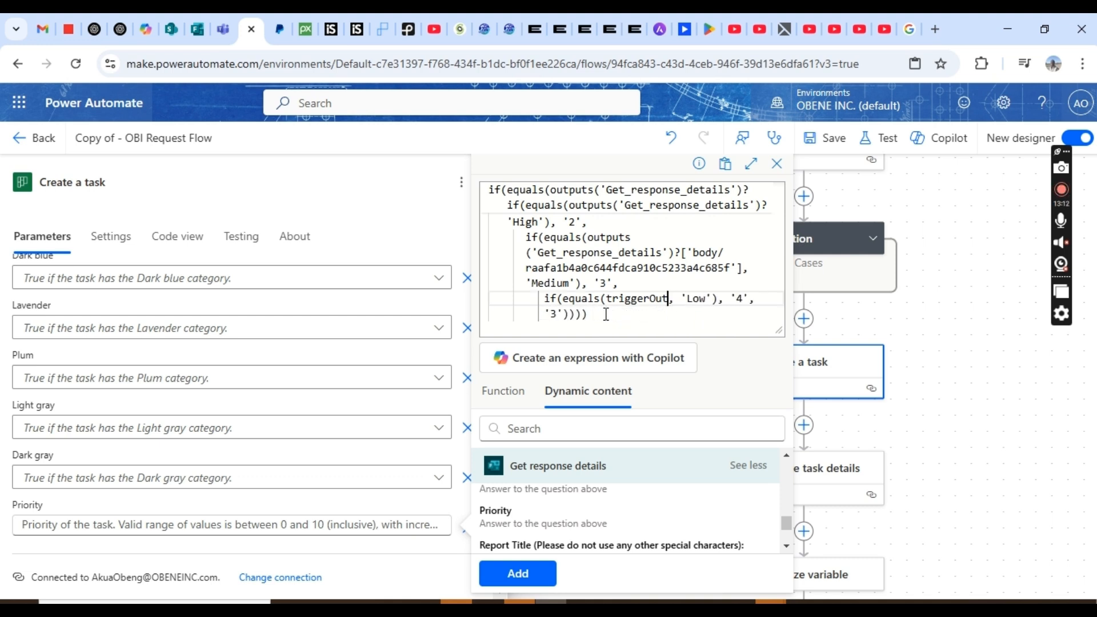
key(BackSpace)
key(BackSpace)
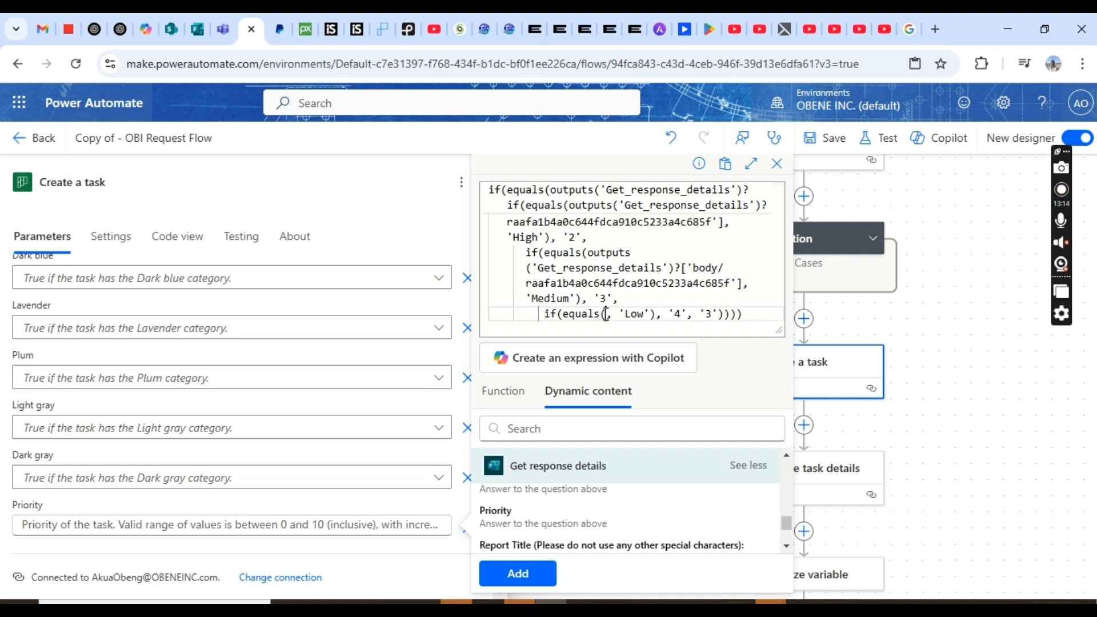
click(536, 522)
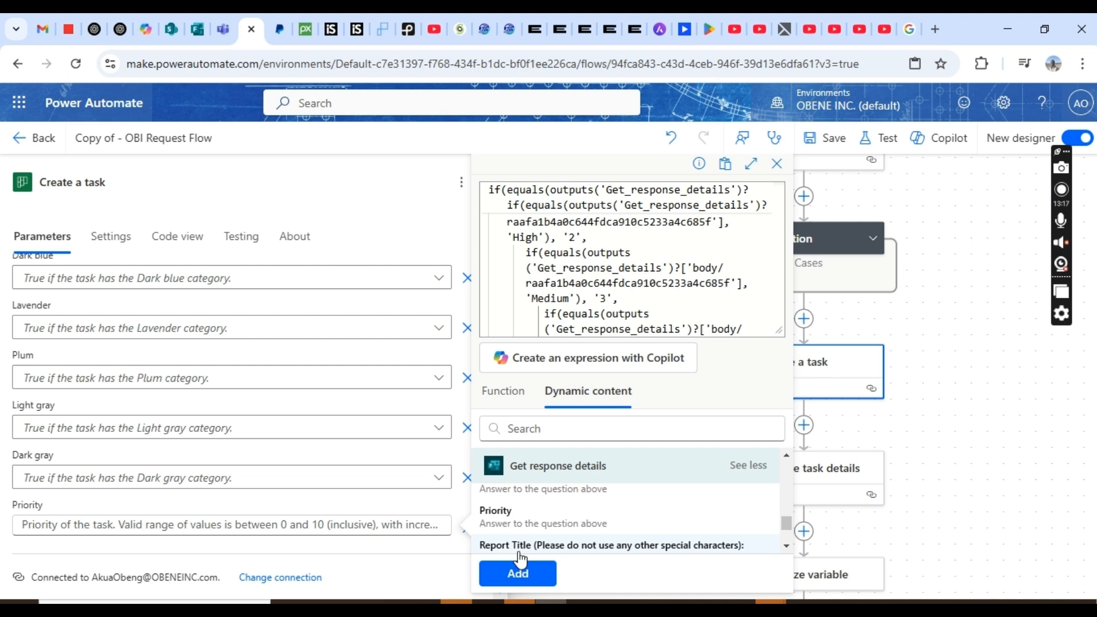
click(518, 574)
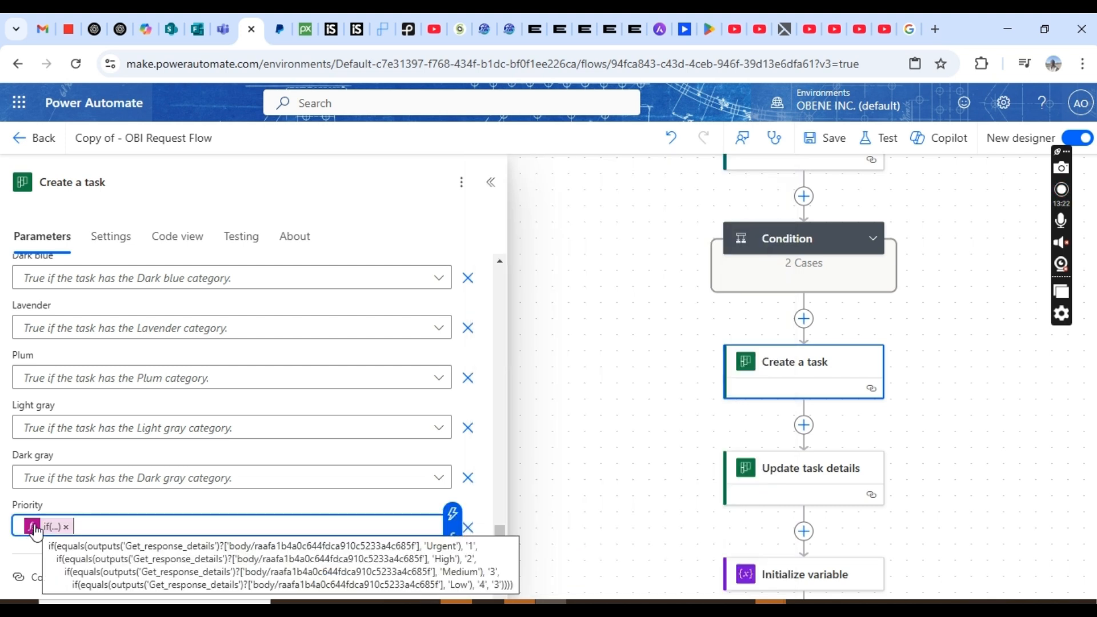
- Set Update task details' Task Id to the Create a task Id output, then save and open Test
click(837, 146)
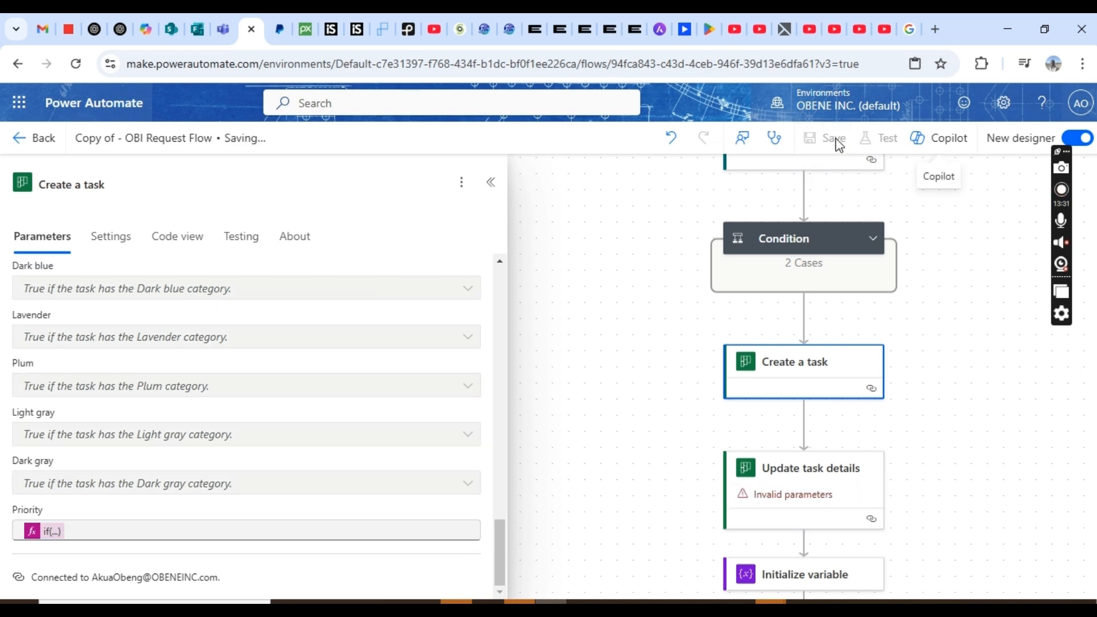
click(717, 371)
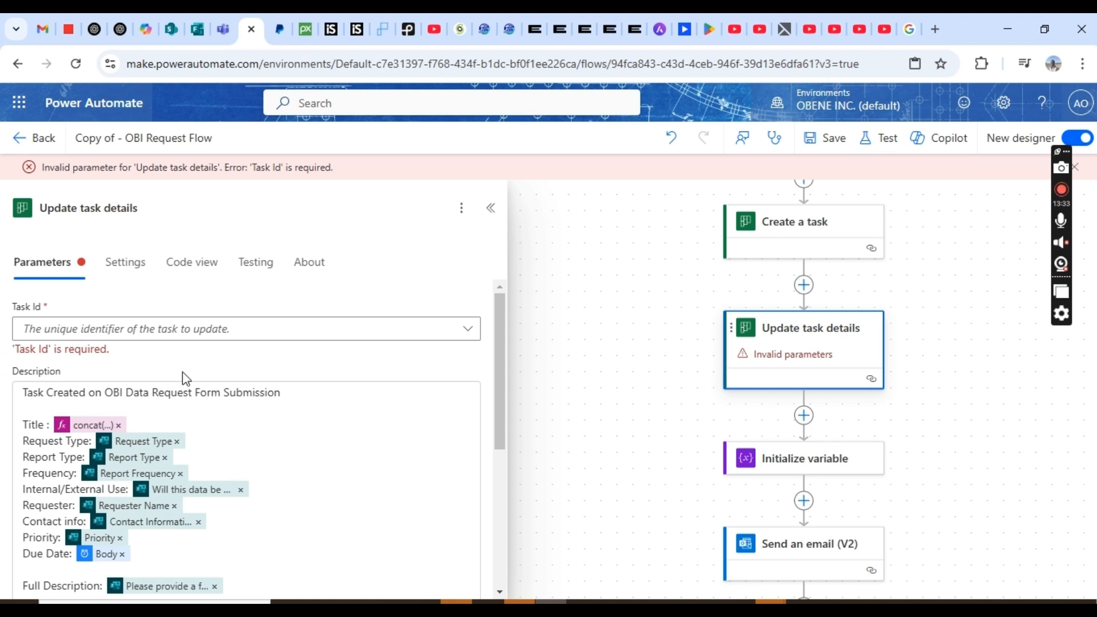
click(346, 331)
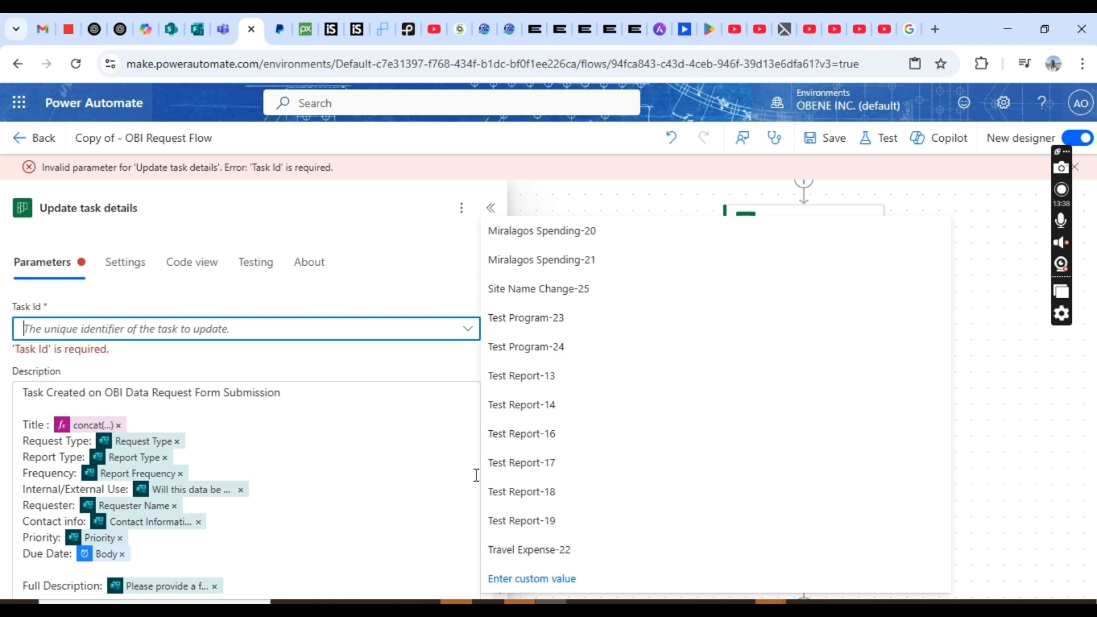
click(511, 579)
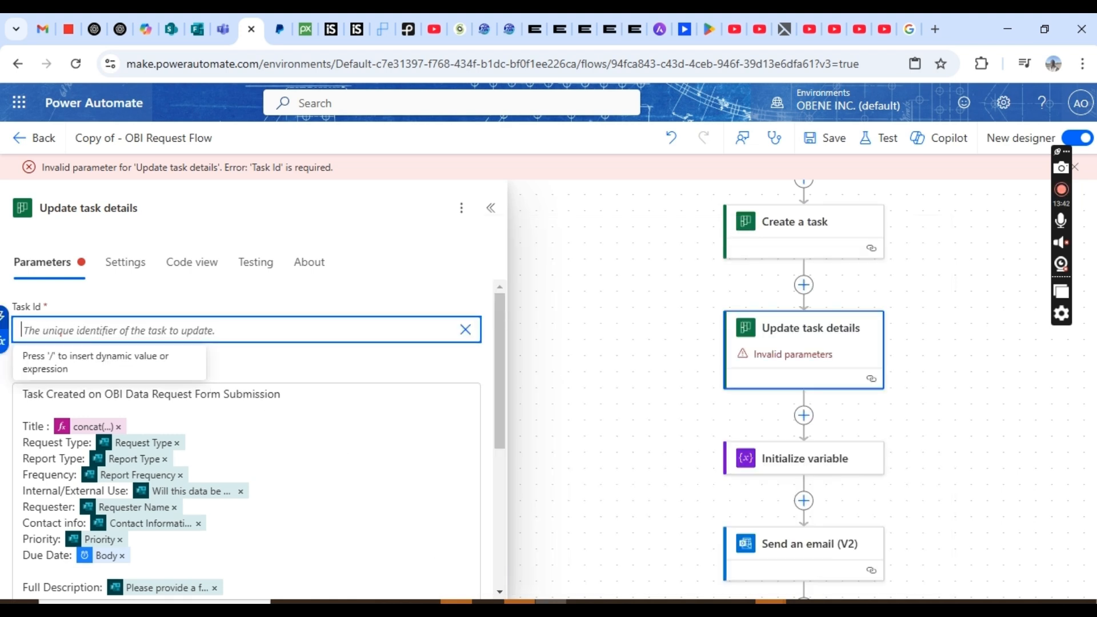
click(3, 316)
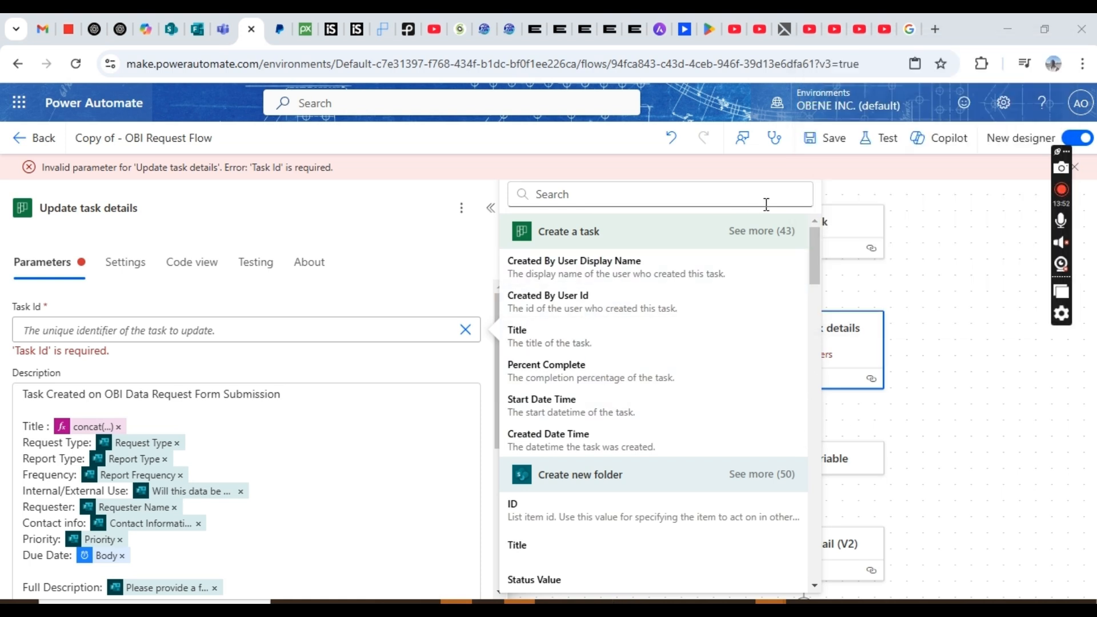
click(776, 232)
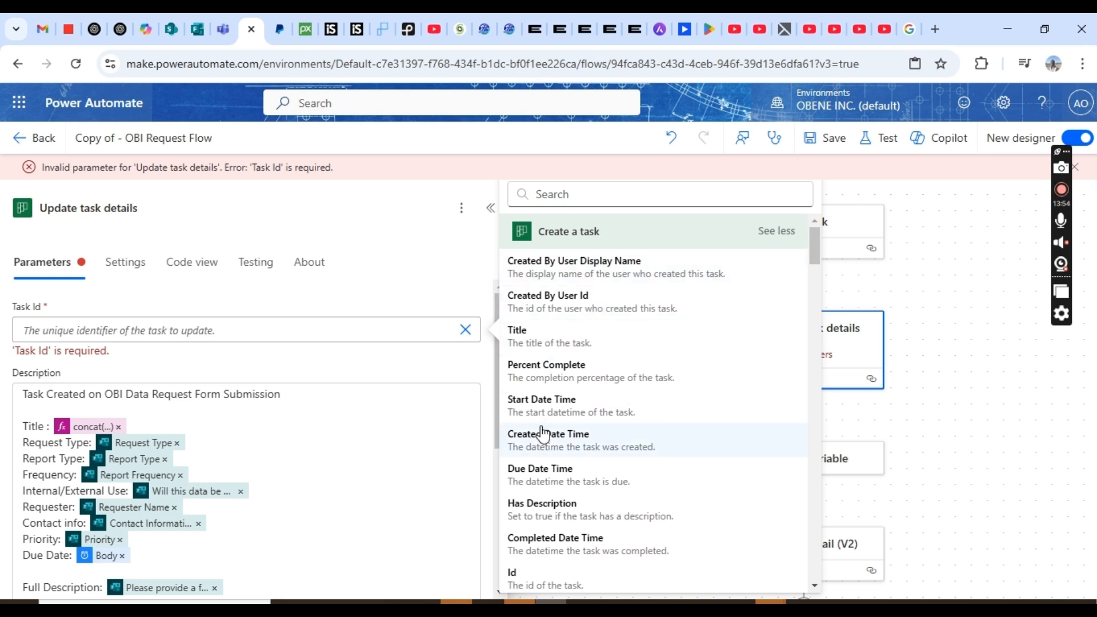
click(532, 582)
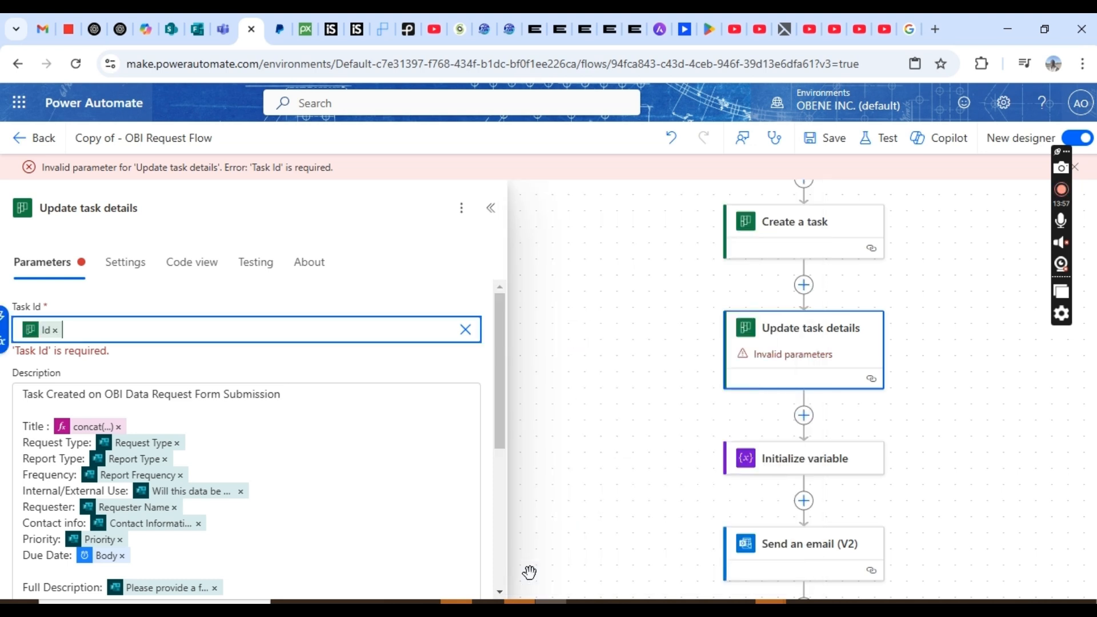
click(823, 150)
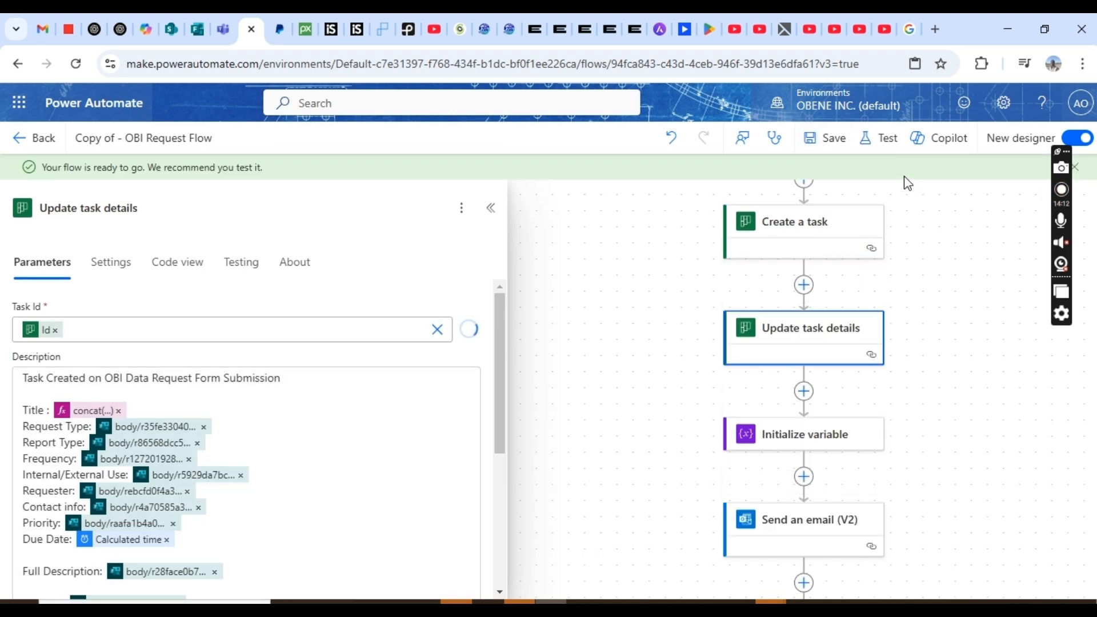
click(890, 150)
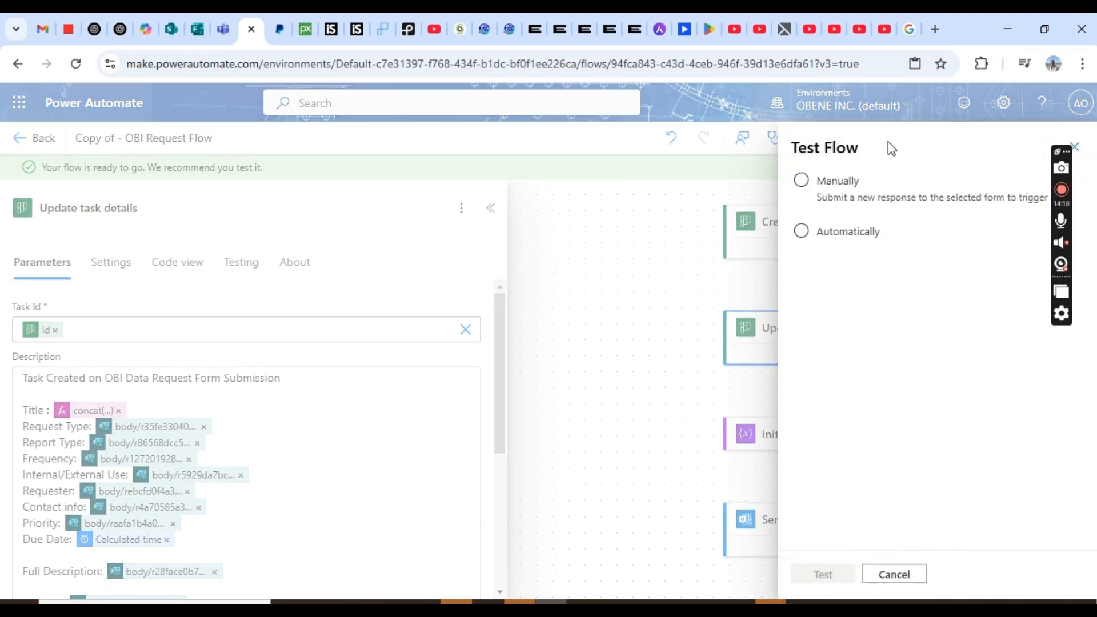
- Start a manual test that waits for a new form response, then switch to the request form
click(803, 232)
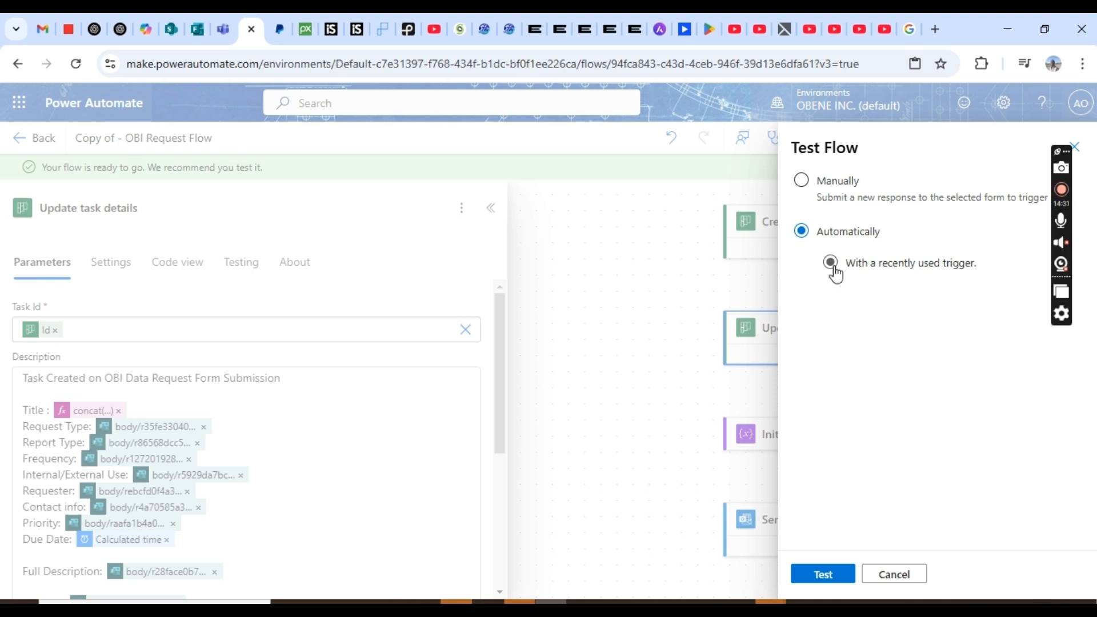
click(831, 264)
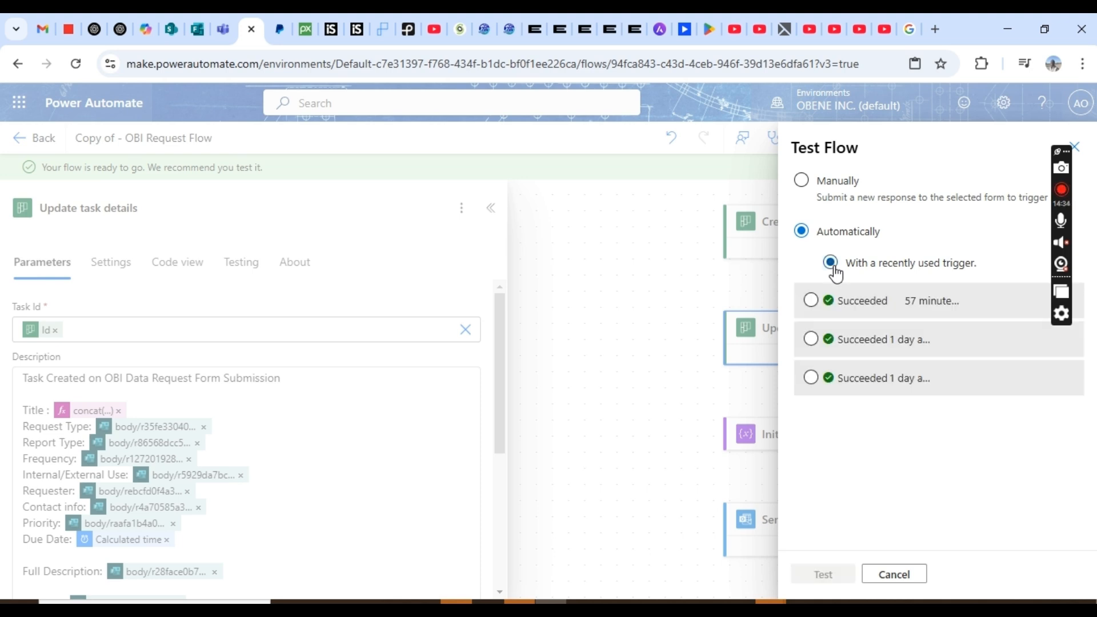
click(201, 40)
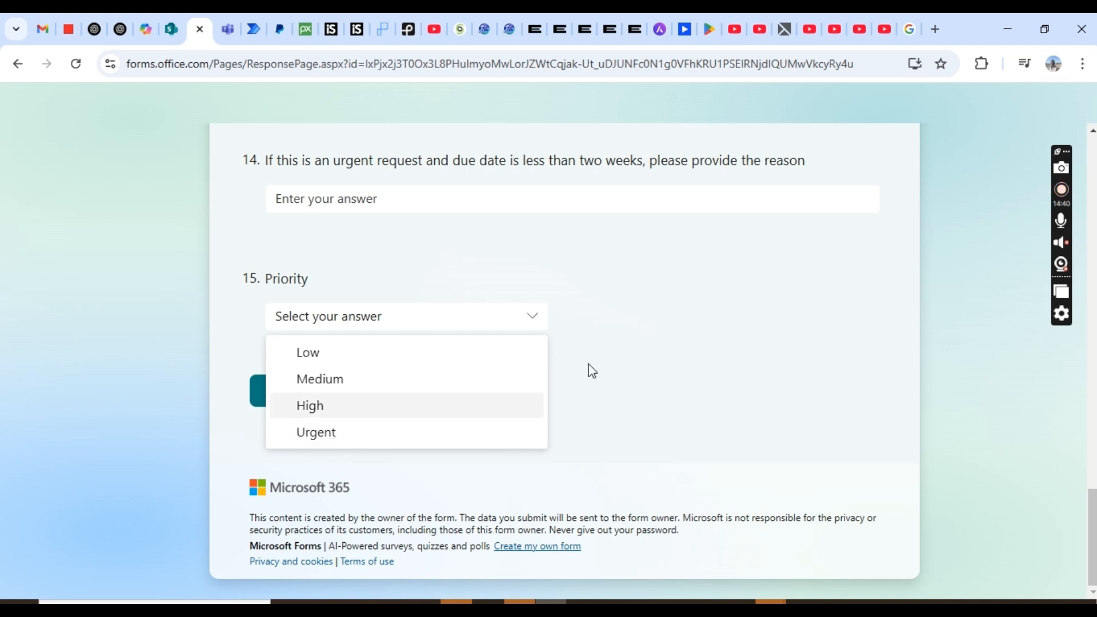
click(965, 397)
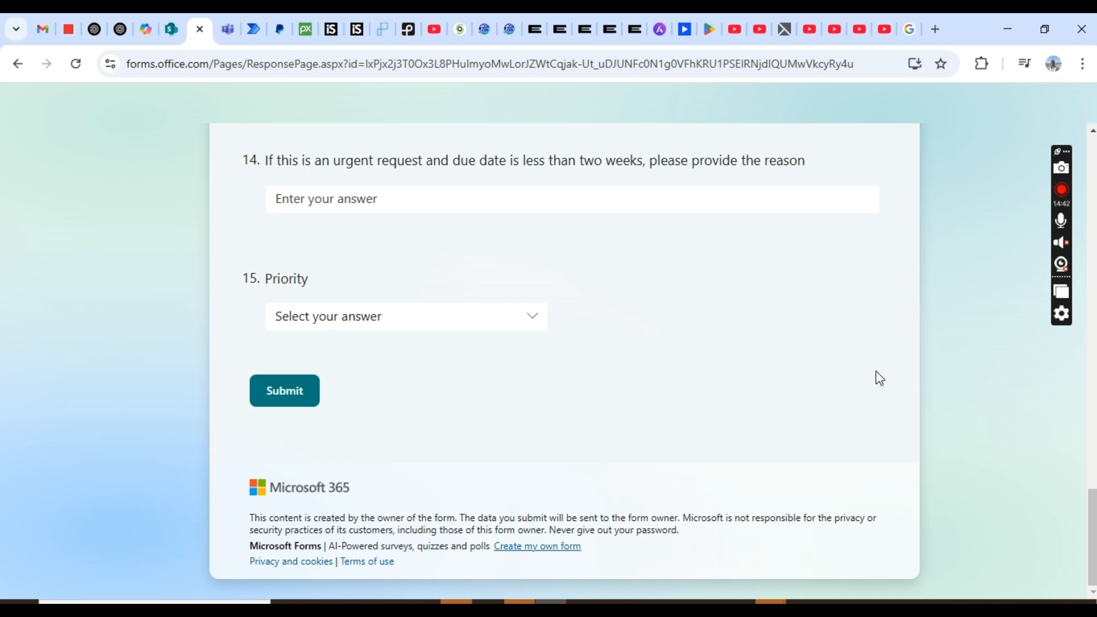
click(253, 28)
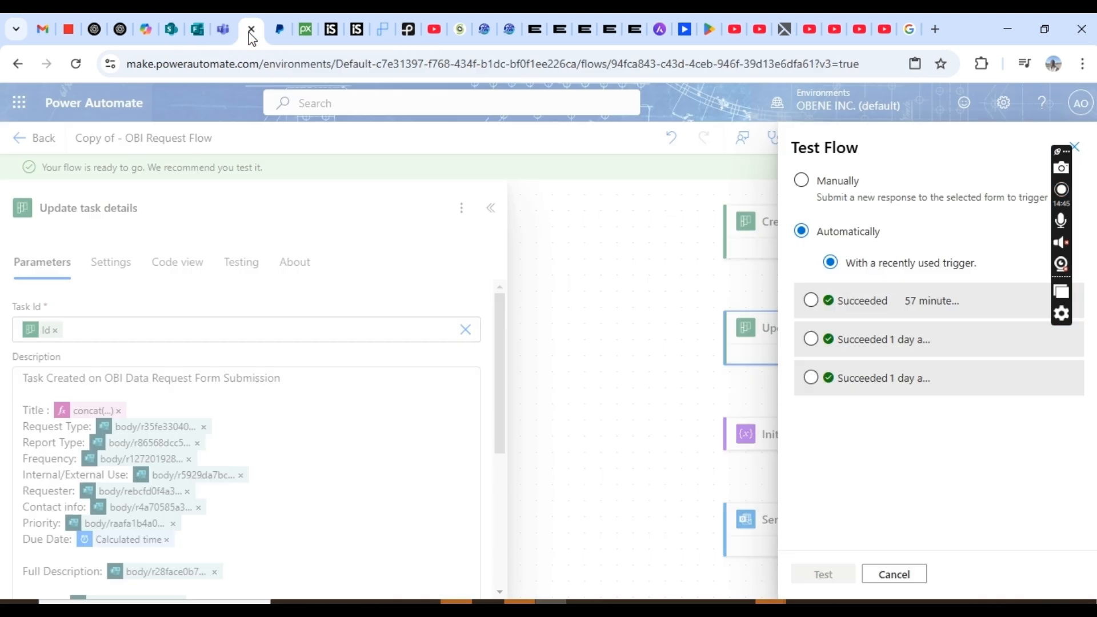
click(801, 181)
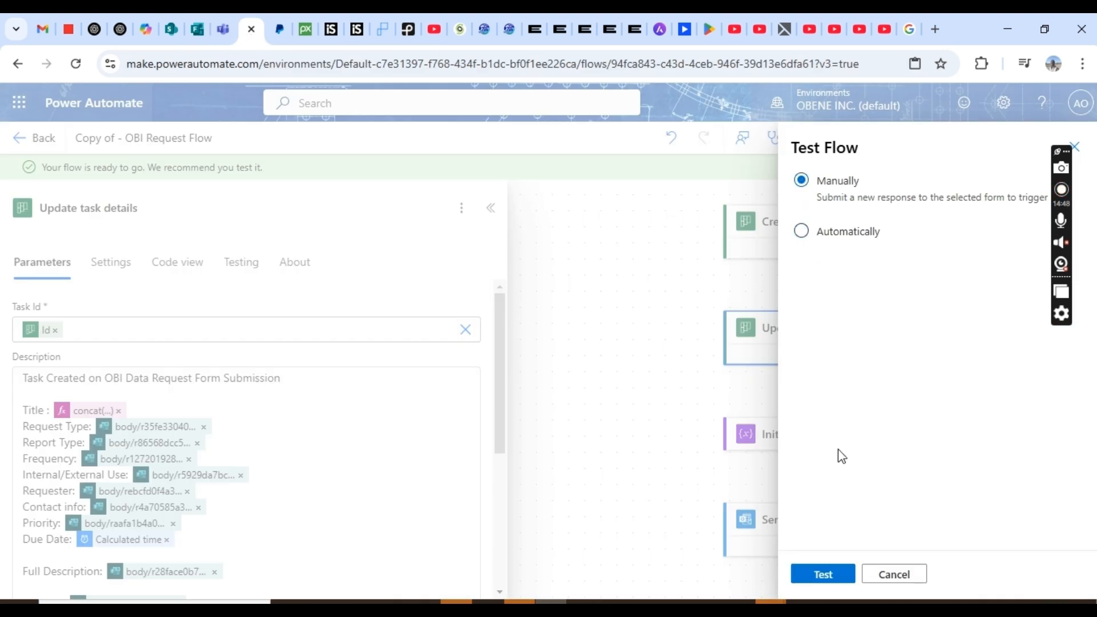
click(824, 574)
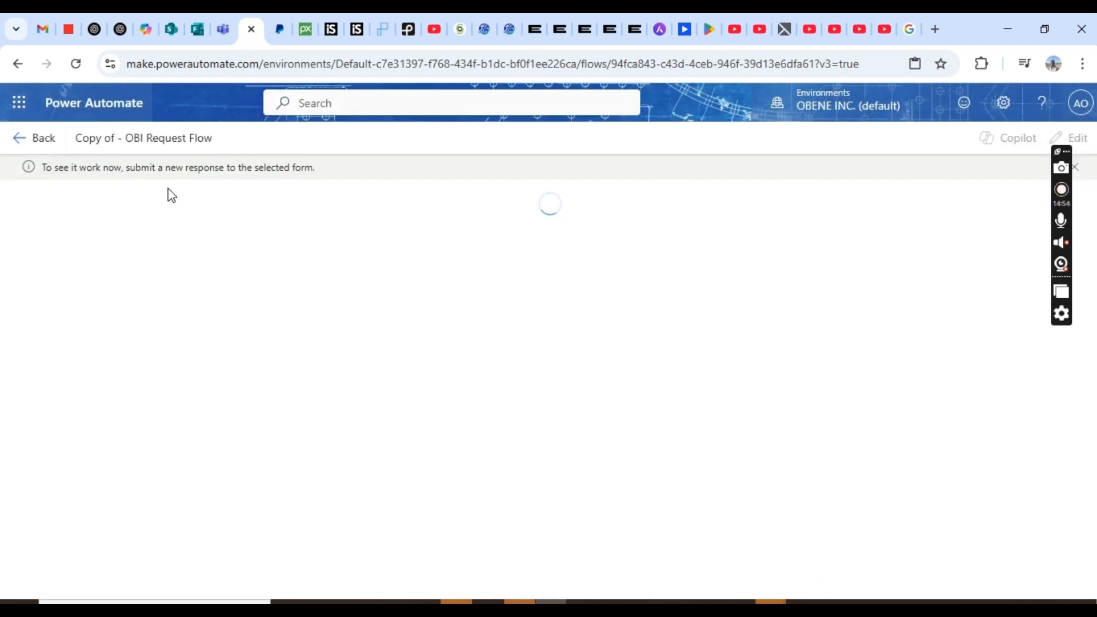
click(198, 28)
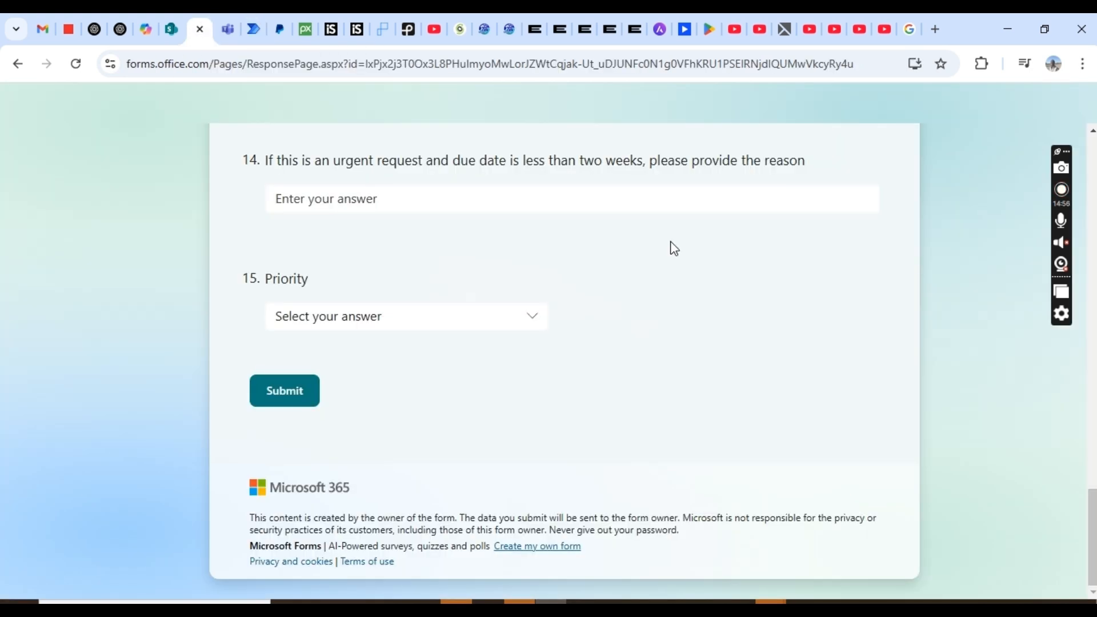
- Enter the requester's name and contact e-mail address
drag(1092, 520, 1092, 166)
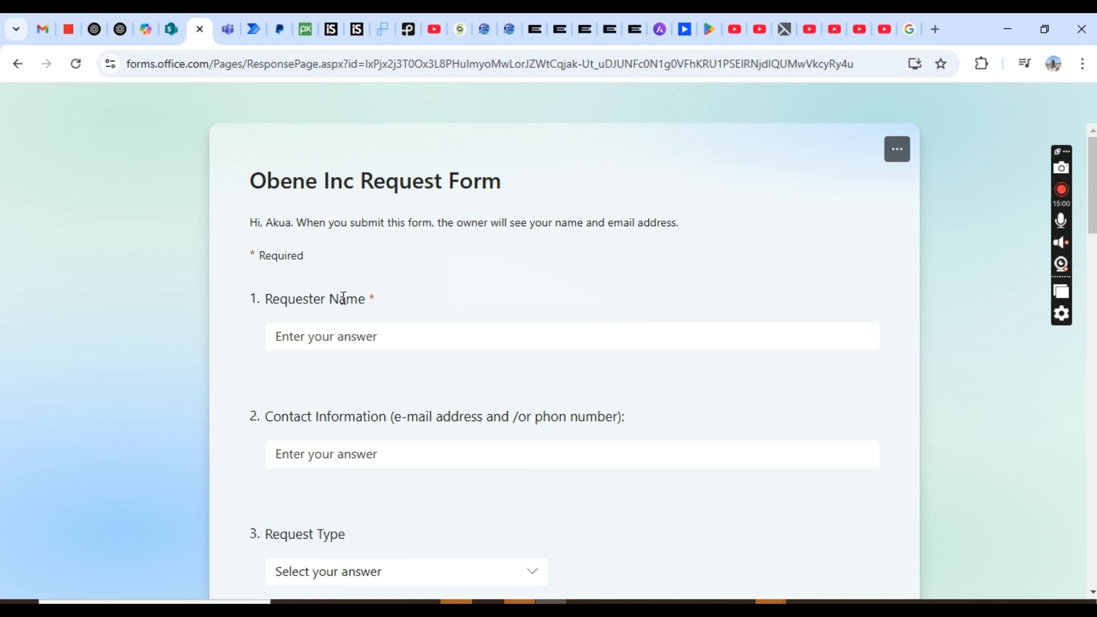
click(381, 336)
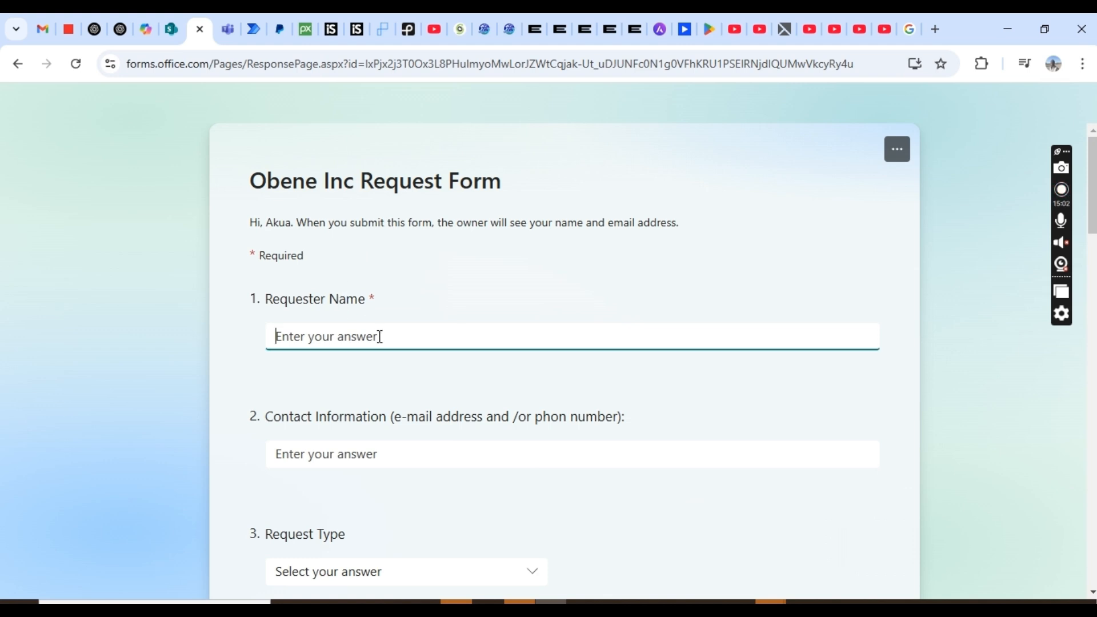
text(Kay)
key(Tab)
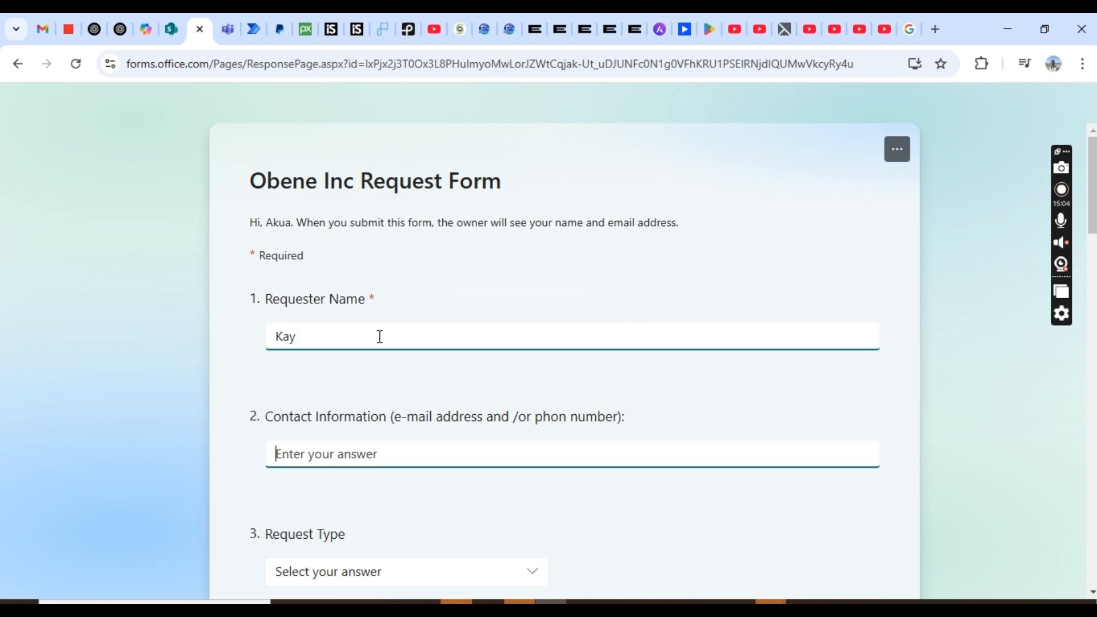
text(0)
key(BackSpace)
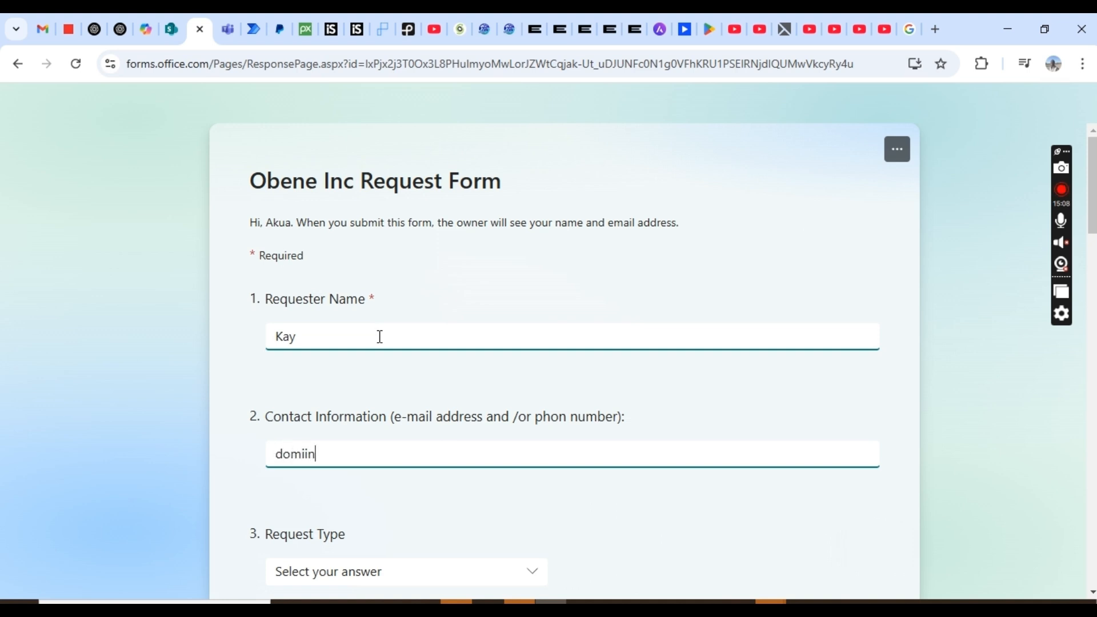
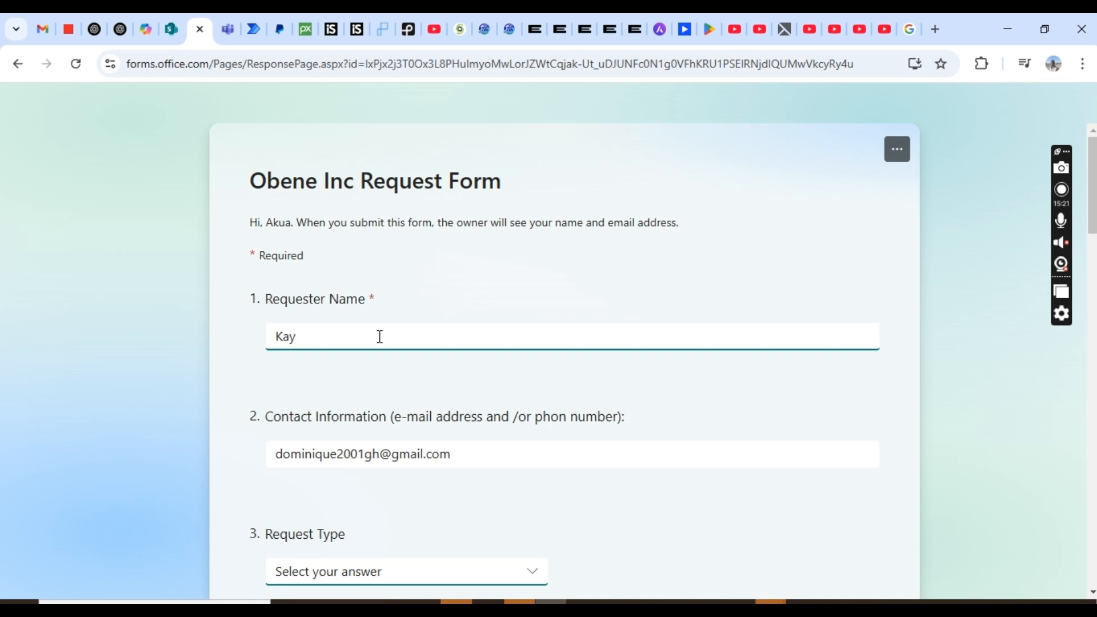
key(Tab)
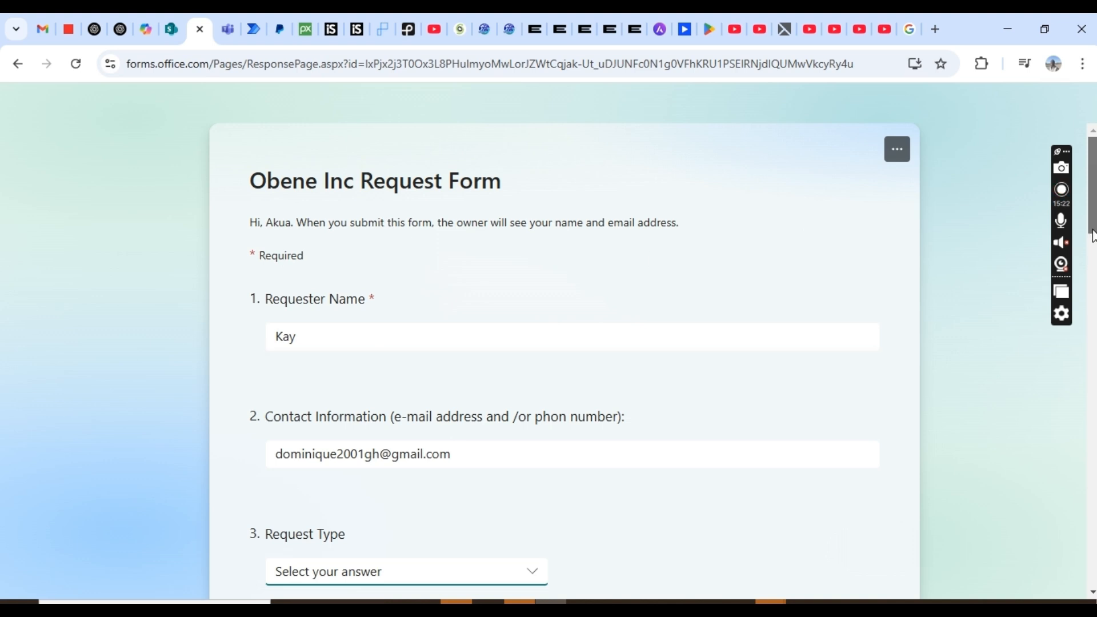
- Choose Change Request, Automated and Monthly for Request Type, Report Type and Report Frequency
scroll(487, 187, down, 6)
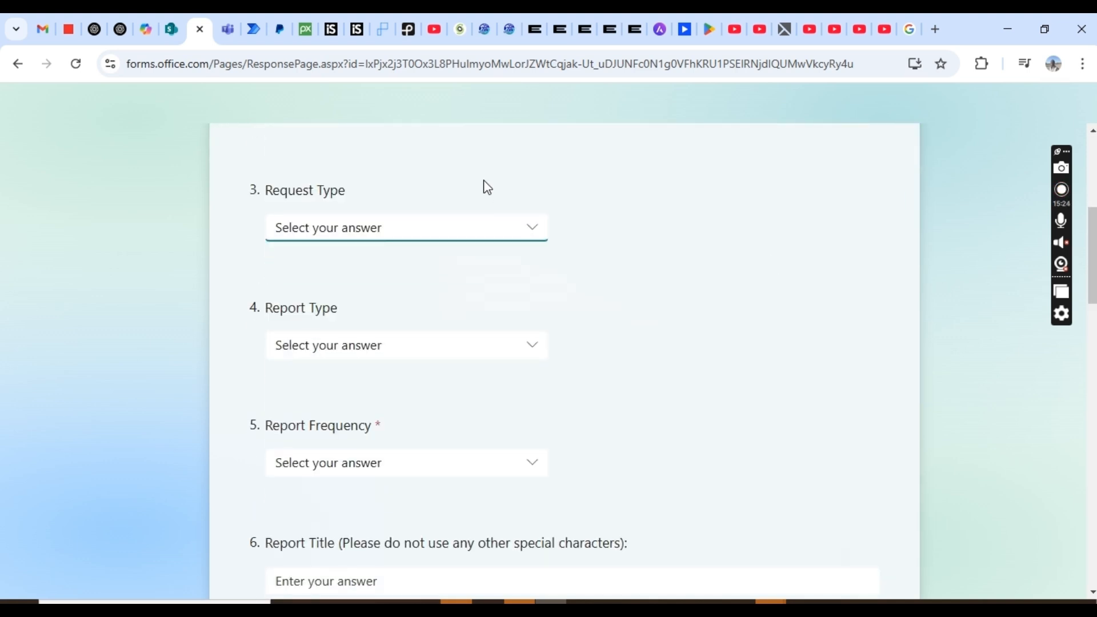
click(480, 229)
click(311, 294)
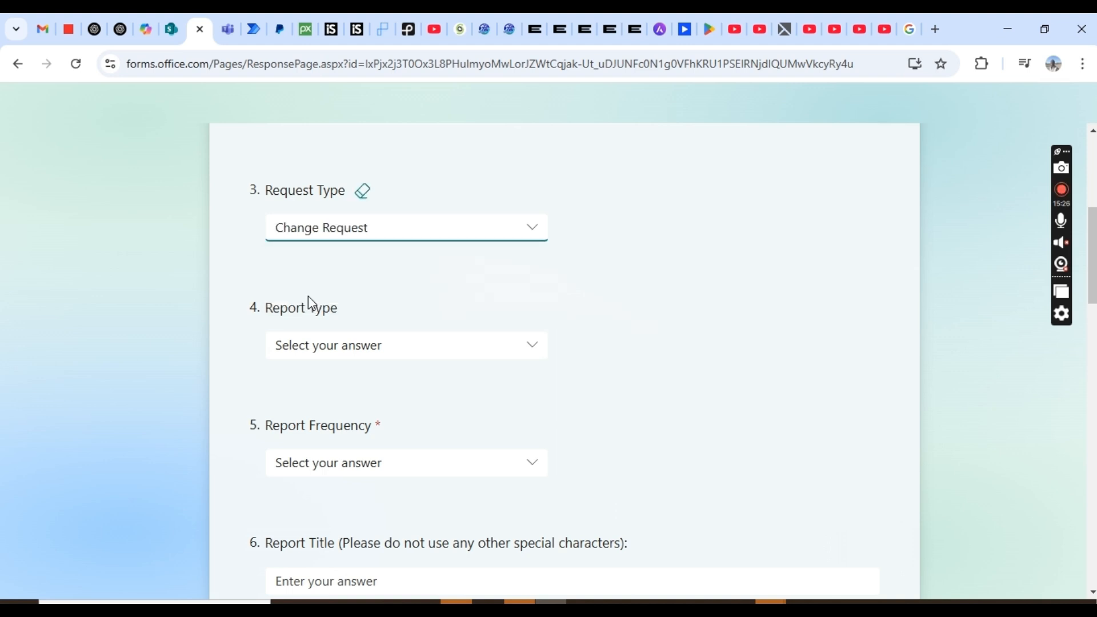
click(311, 352)
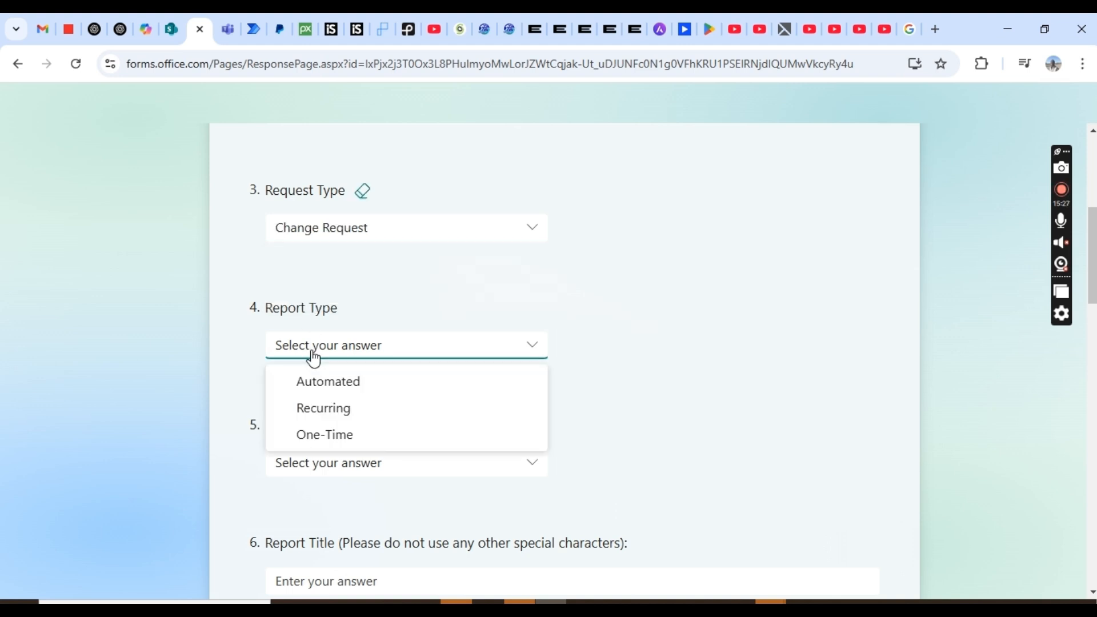
click(304, 393)
click(313, 464)
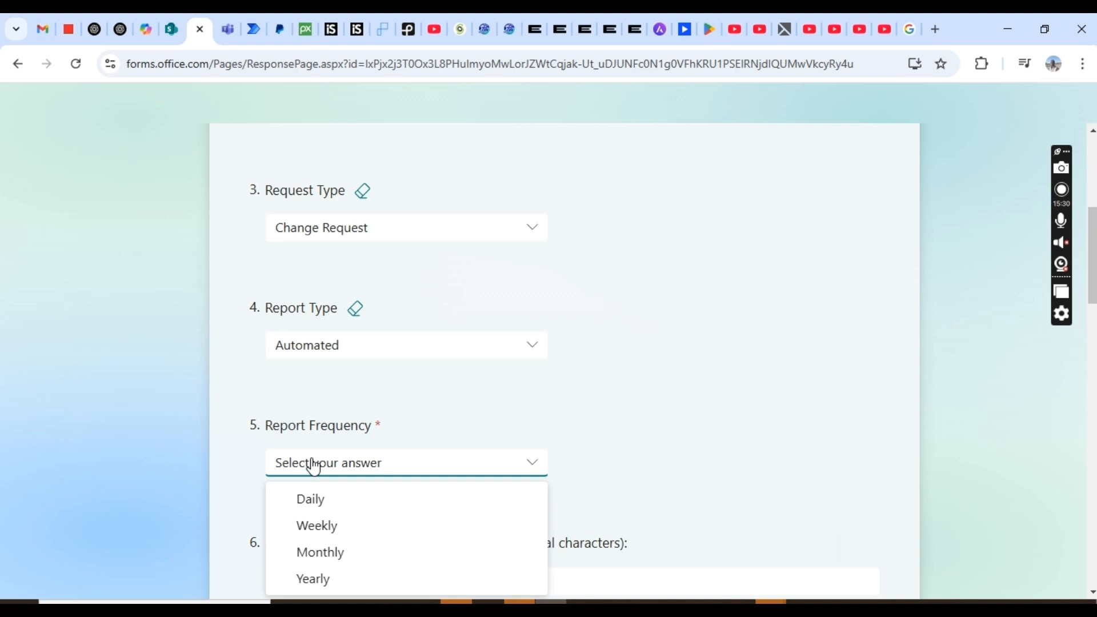
click(314, 552)
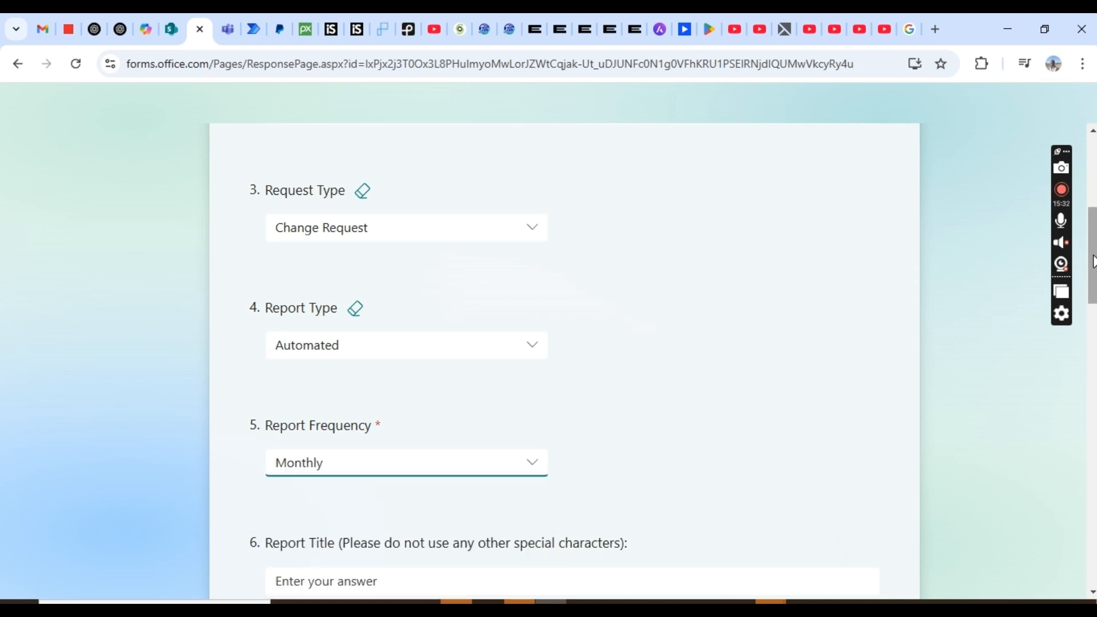
click(892, 398)
scroll(892, 398, down, 4)
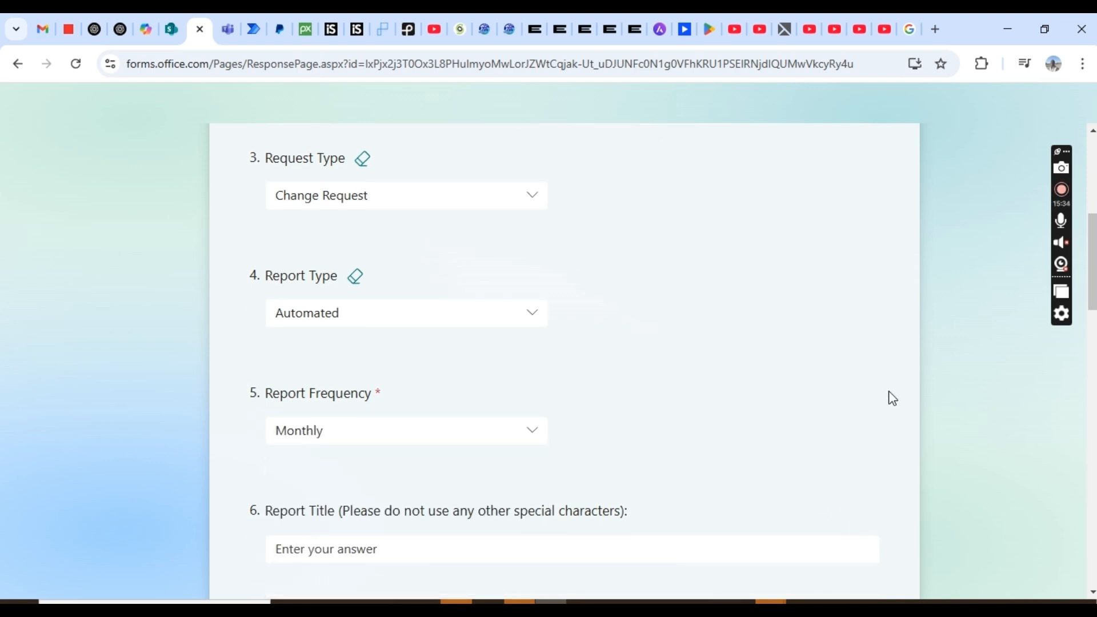
click(308, 323)
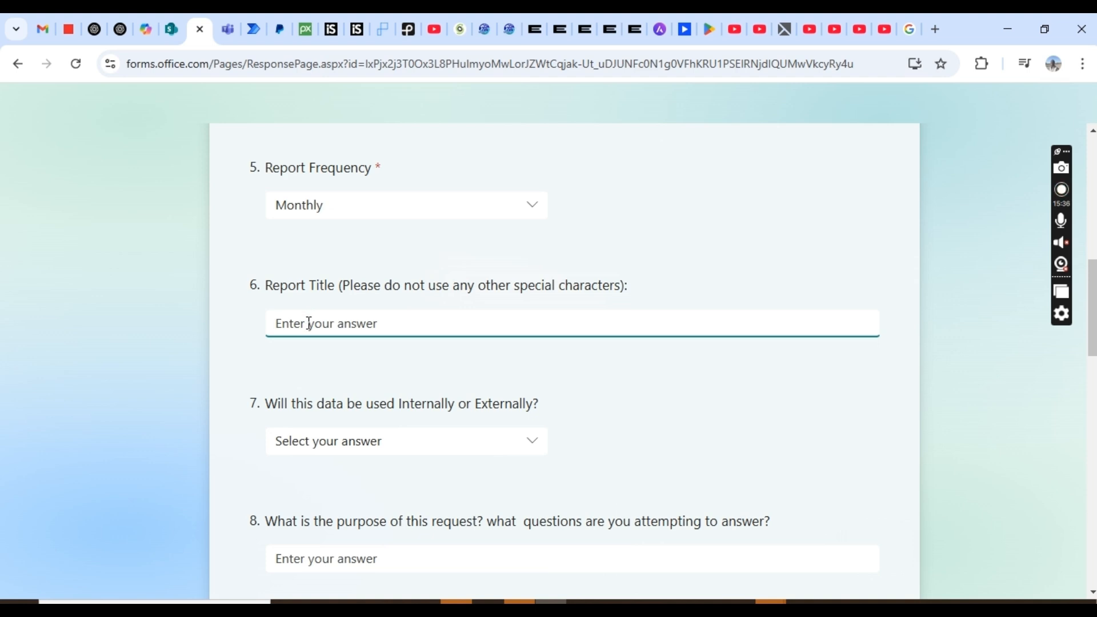
- Enter 'Test Urgent Pirority Task' as the Report Title
text(Test Urgent )
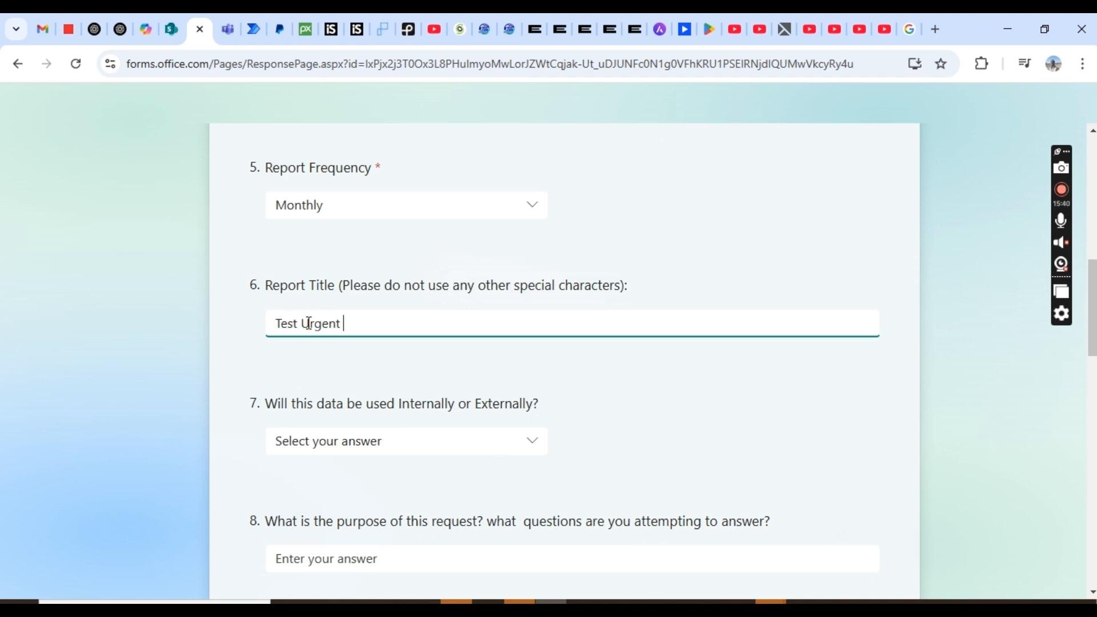
text(Pirority Tsk)
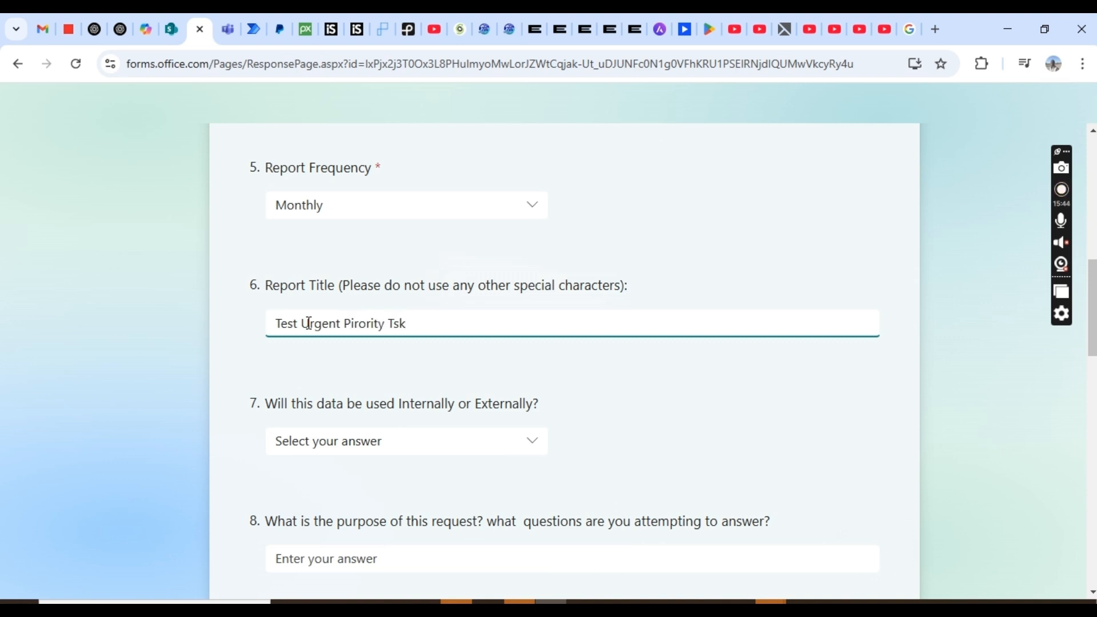
key(BackSpace)
key(BackSpace)
text(ask)
- Answer Both for whether the data is used internally or externally
scroll(1092, 354, down, 2)
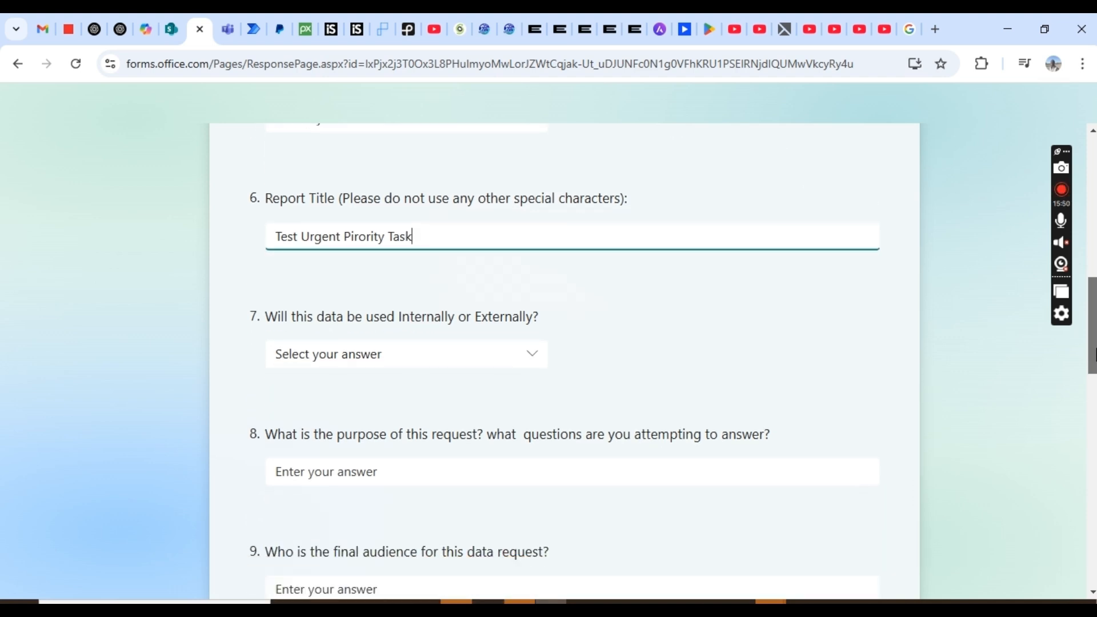
scroll(1092, 354, down, 2)
click(377, 267)
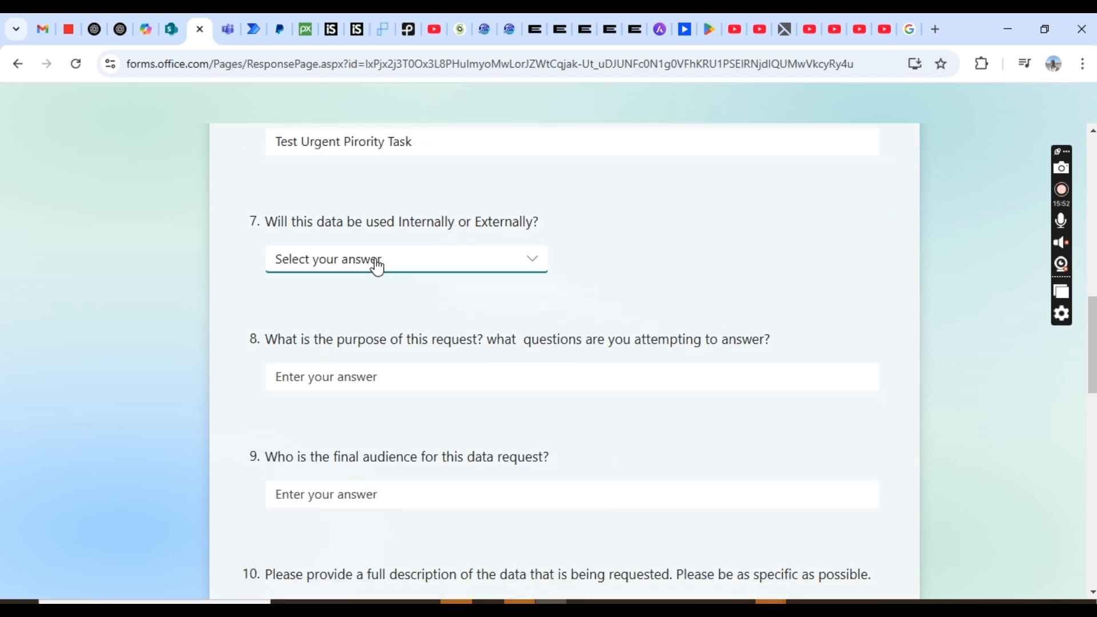
click(318, 357)
- Answer purpose 'Purpose', audience 'Me' and data description 'full description'
click(313, 377)
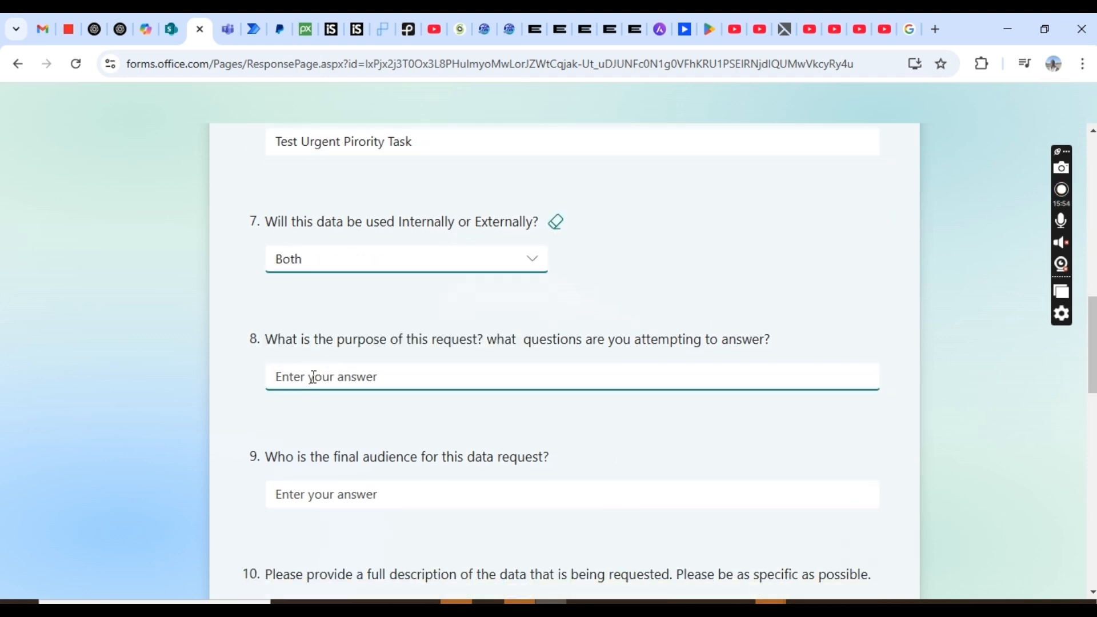
click(313, 377)
text(P)
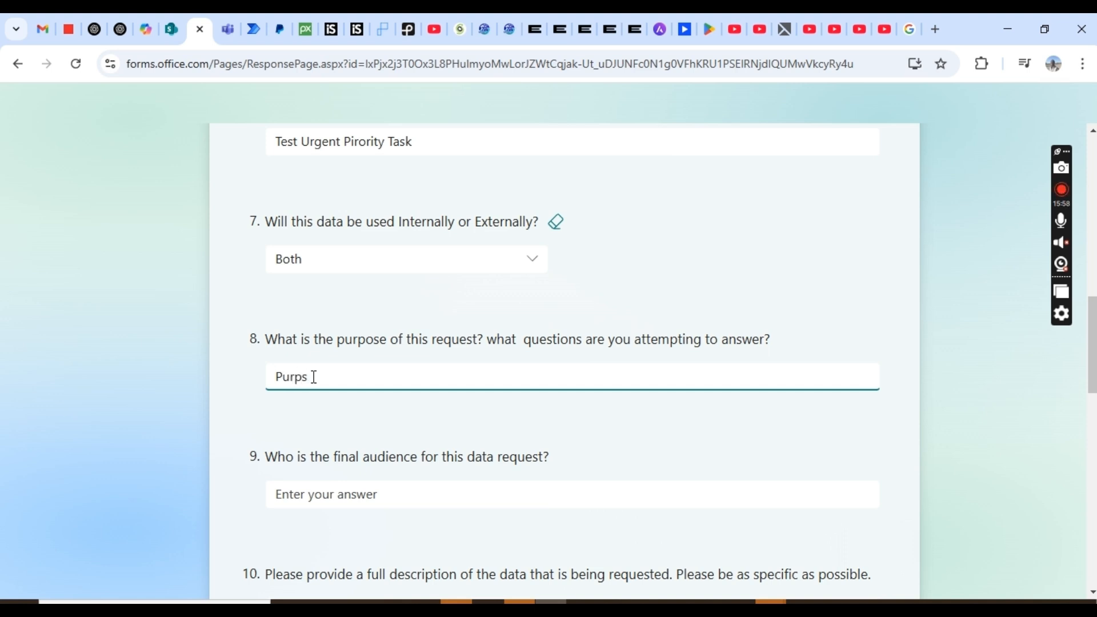
text(urpose)
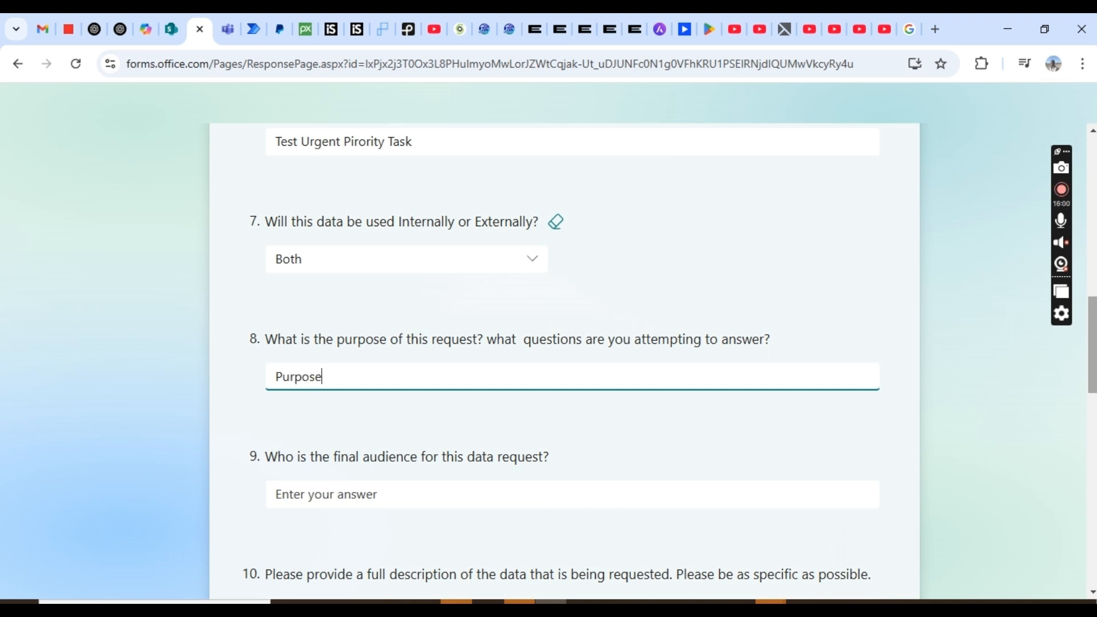
scroll(1093, 372, down, 1)
scroll(1094, 371, down, 4)
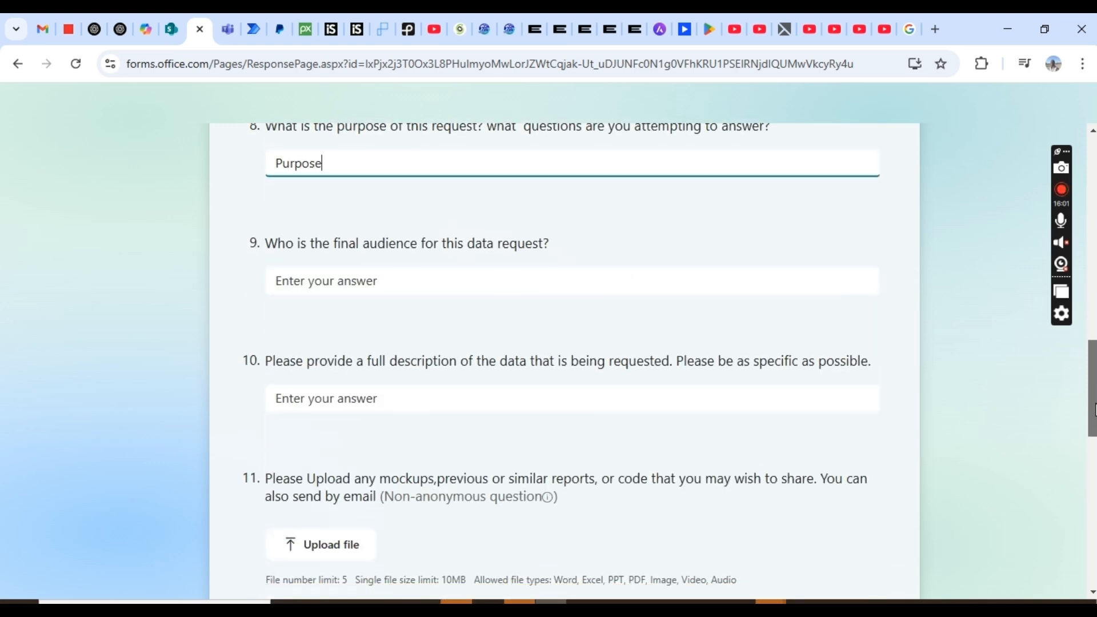
click(365, 280)
text(Me)
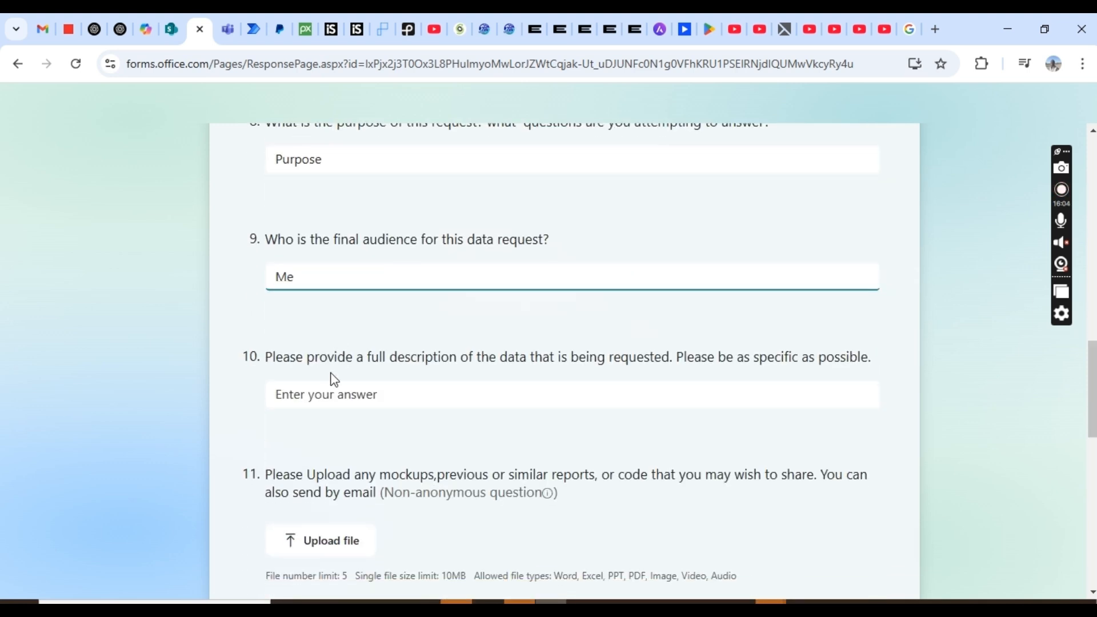
click(331, 397)
text(full descri)
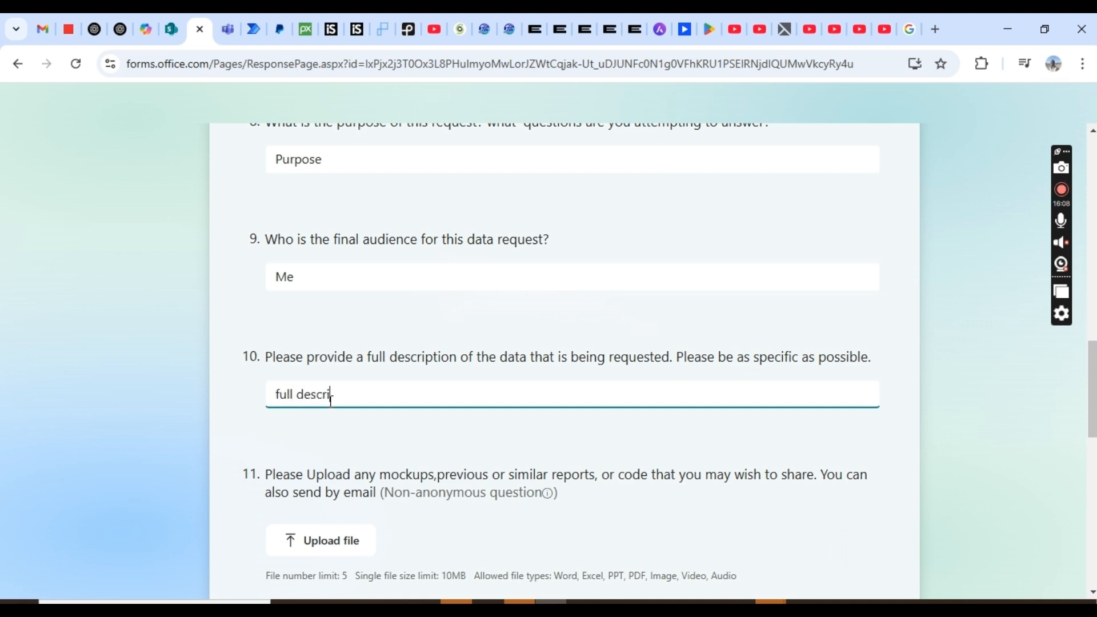
text(pton)
key(BackSpace)
key(BackSpace)
text(iu)
- Upload Paystack_Merchant_Service_Agreement_1378403.pdf from Downloads to question 11
click(327, 547)
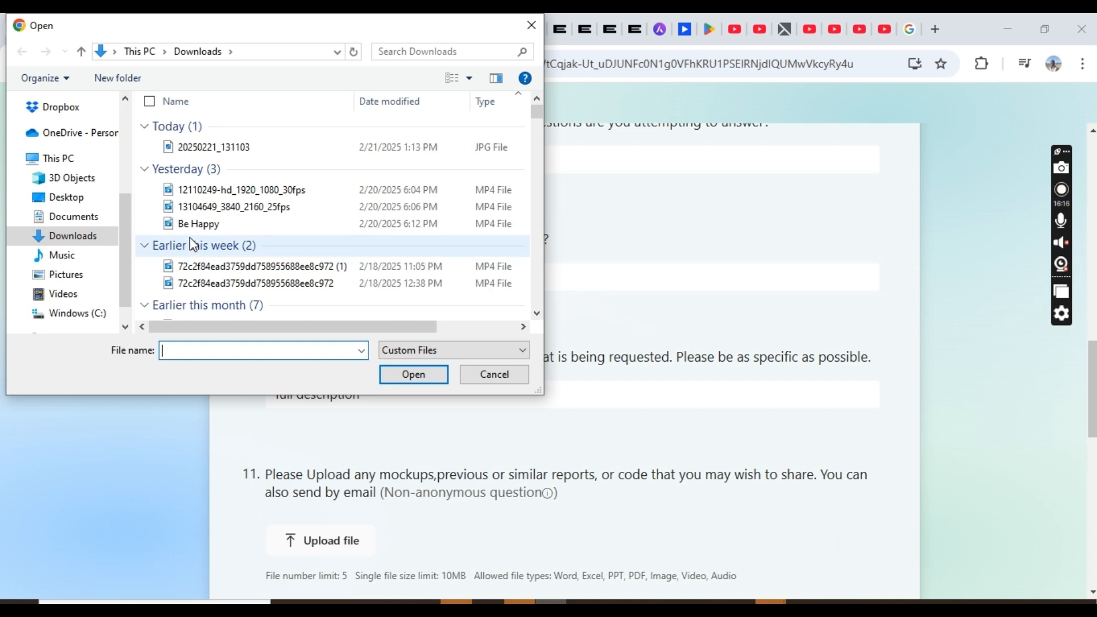
click(538, 316)
click(537, 316)
click(538, 317)
click(537, 316)
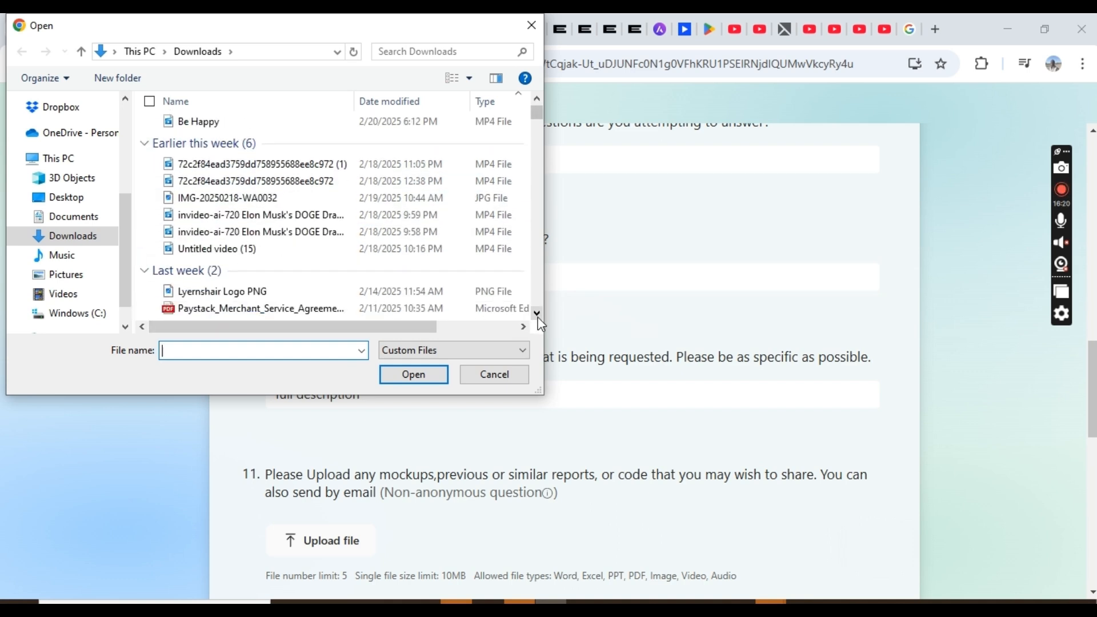
click(248, 290)
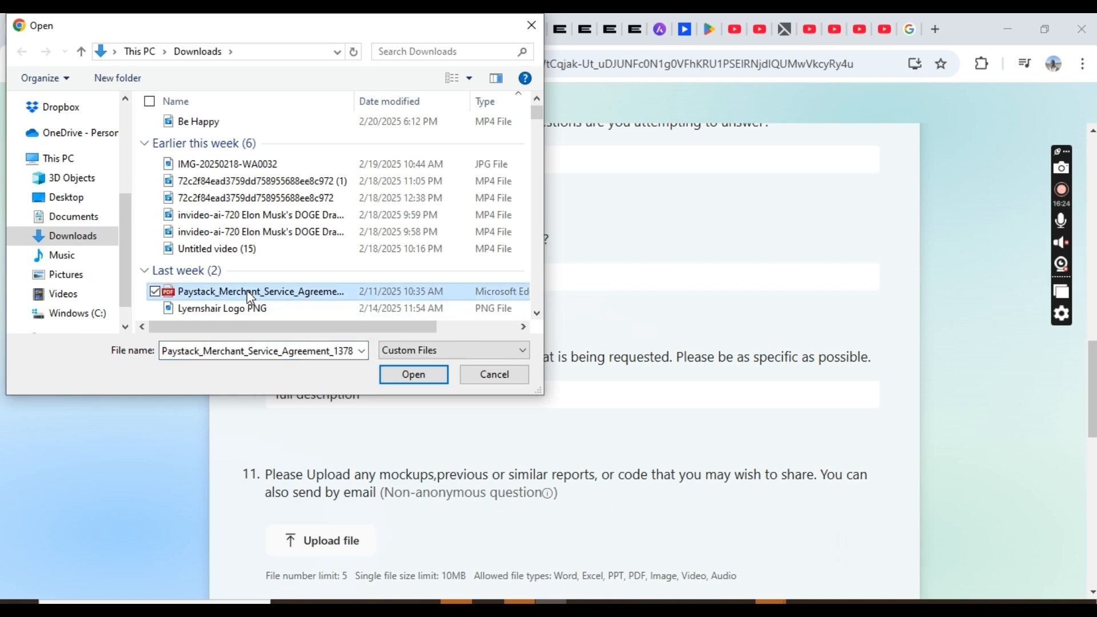
click(413, 377)
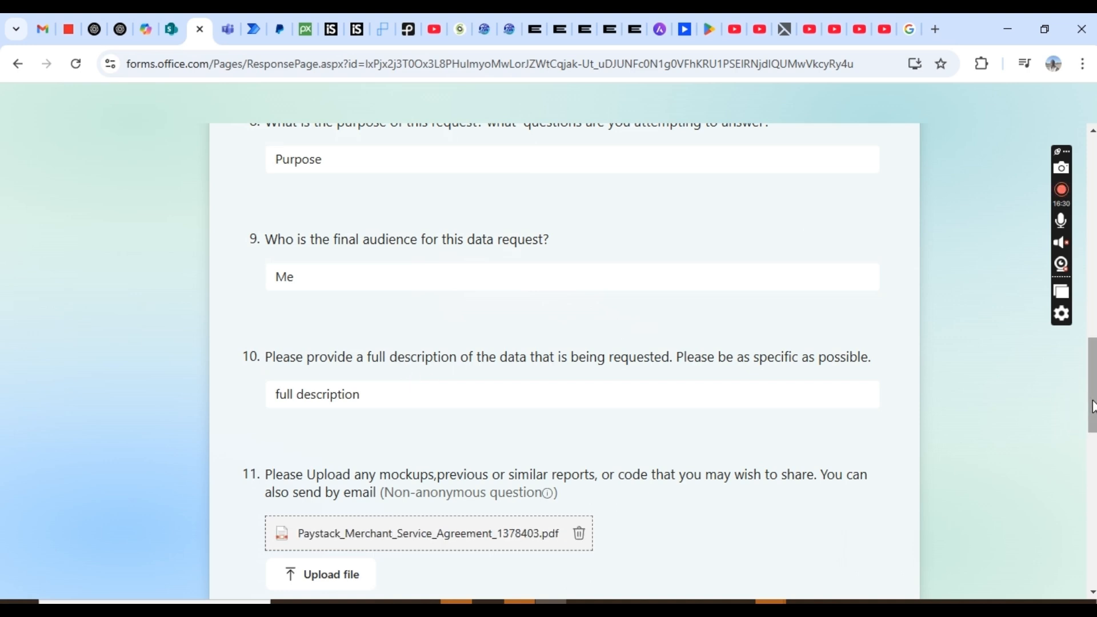
drag(1093, 407, 1093, 465)
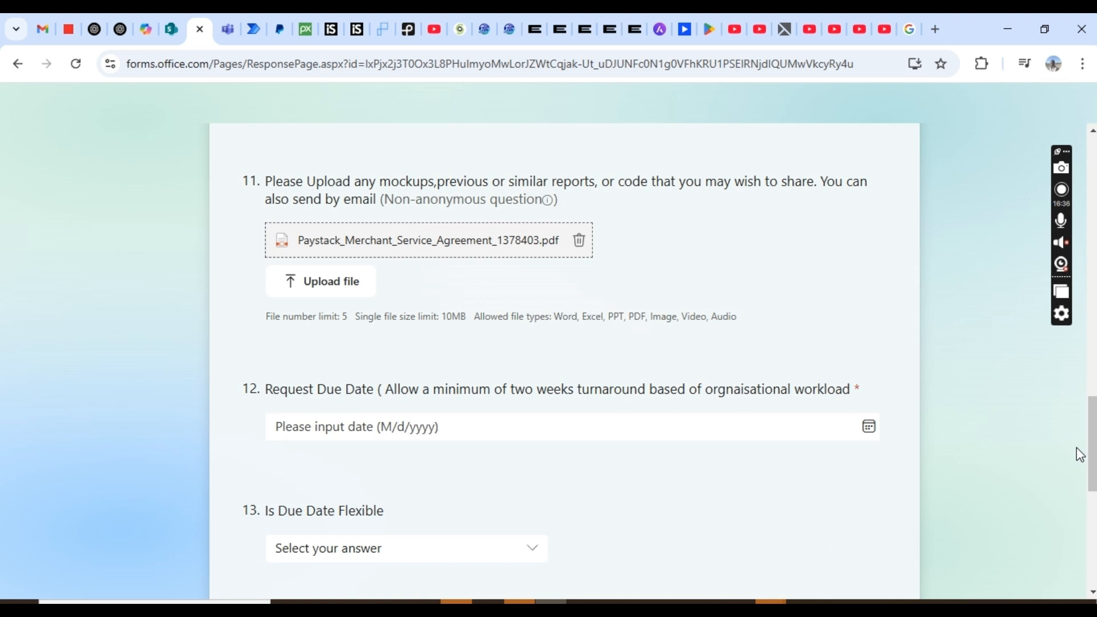
- Set the due date to 2/26/2025 and answer No for due date flexibility
click(460, 423)
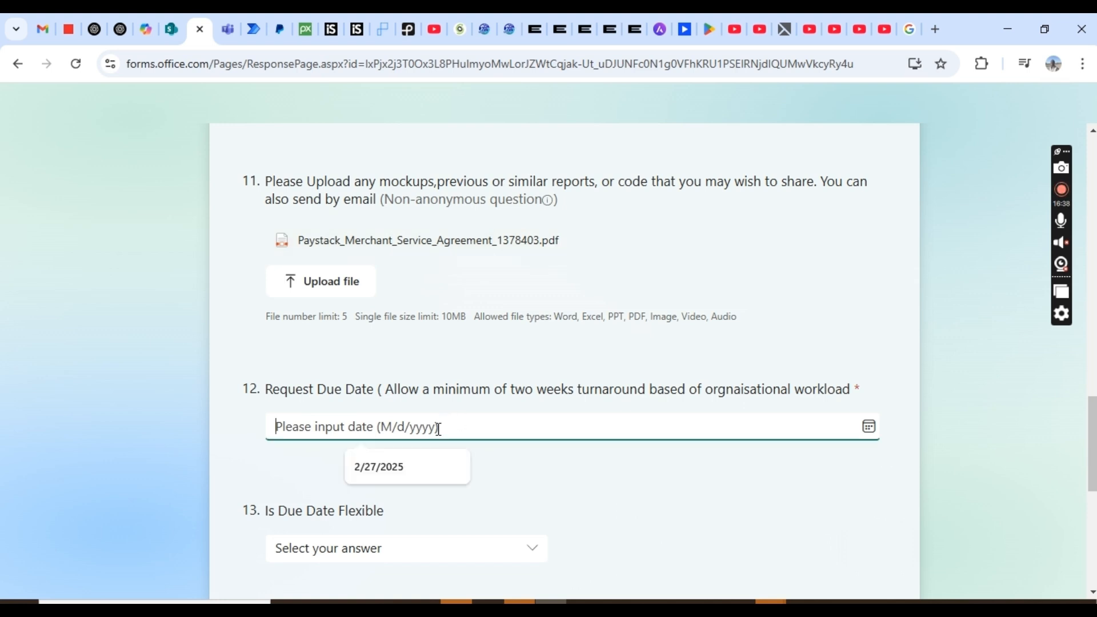
click(354, 357)
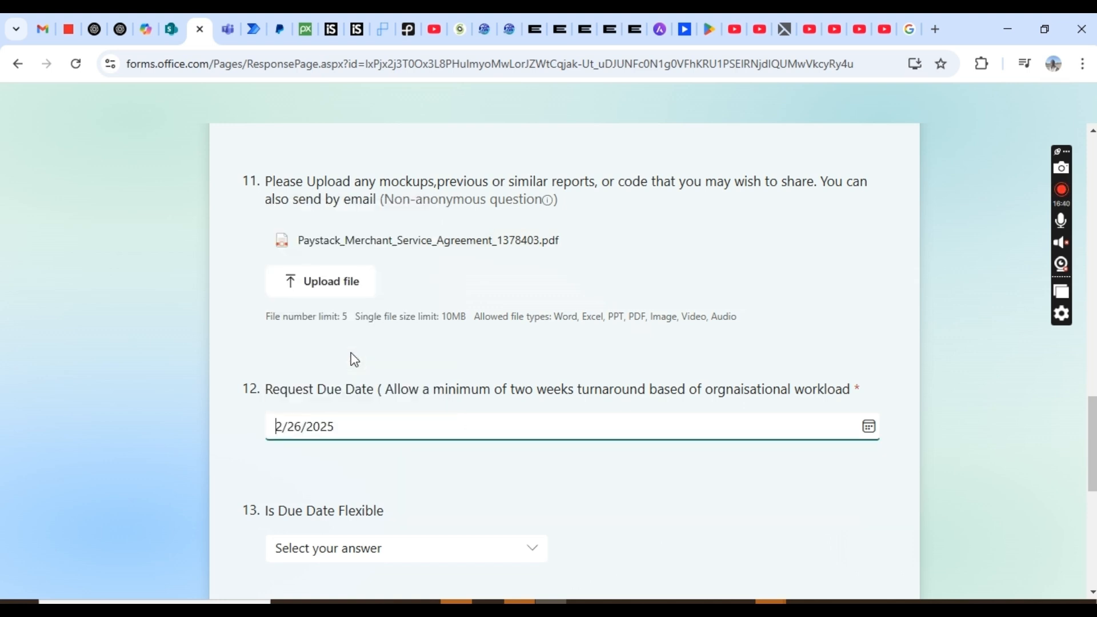
scroll(1085, 460, down, 4)
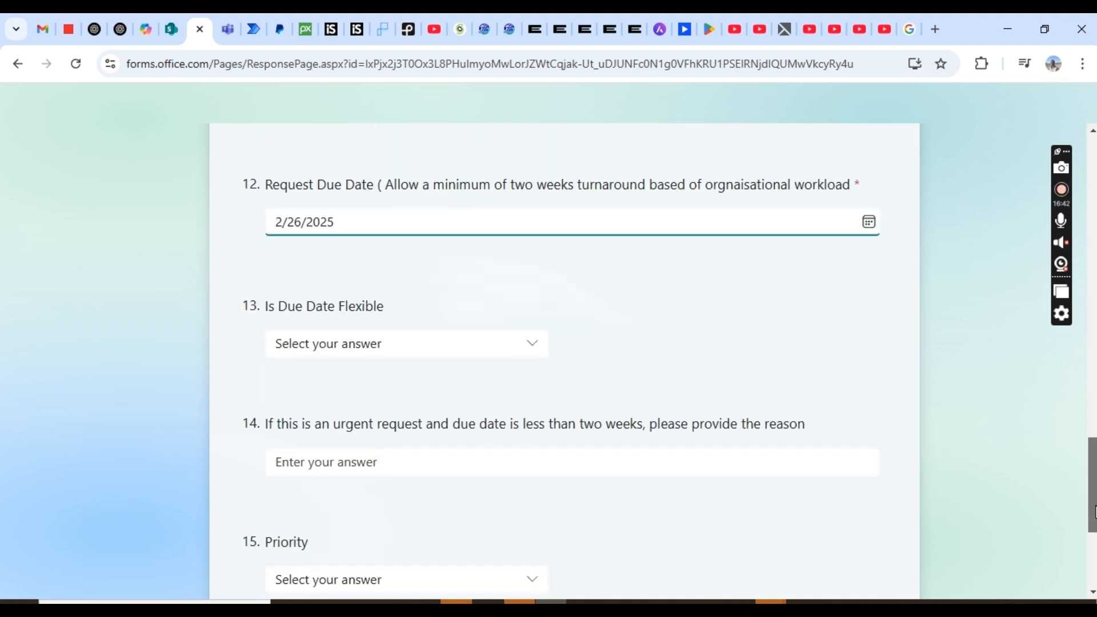
click(392, 318)
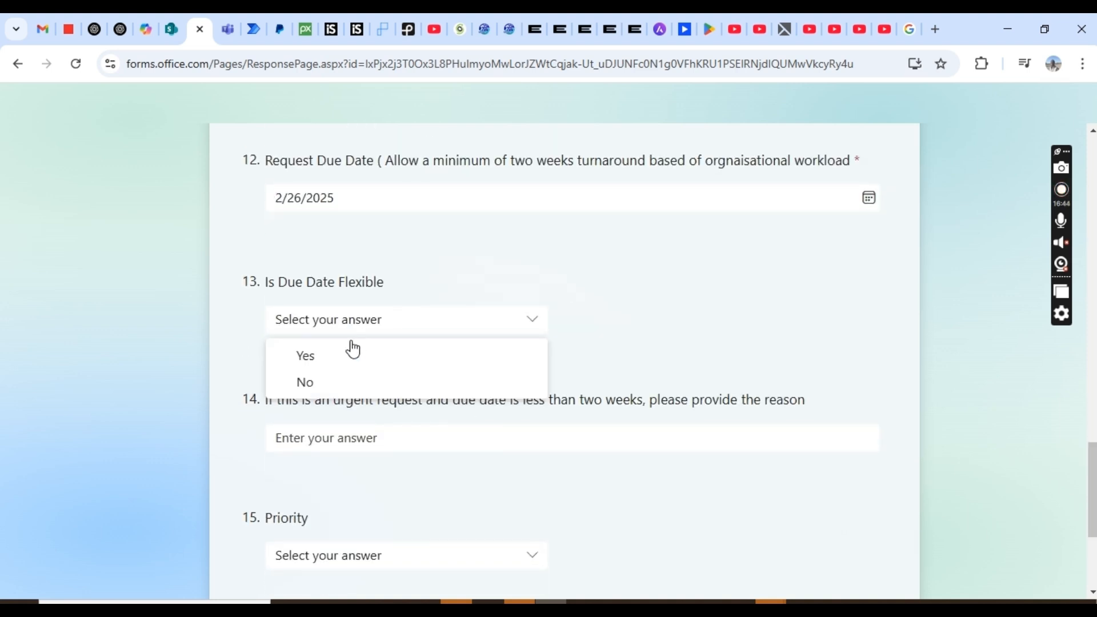
click(321, 384)
- Enter N/A as the urgency reason and set Priority to Urgent
click(329, 437)
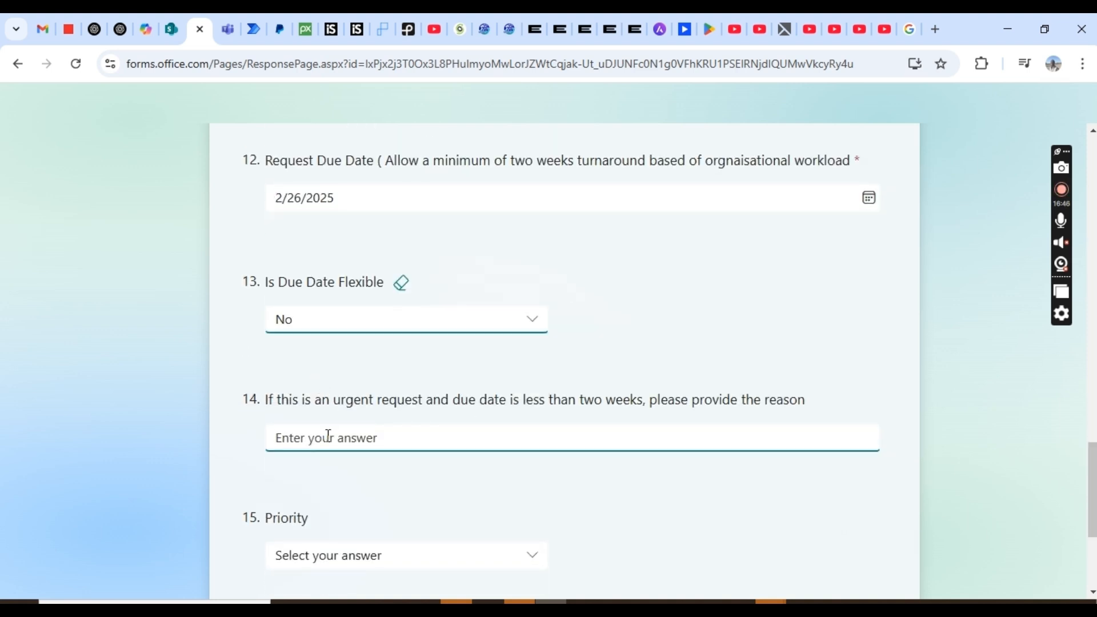
text(N/A)
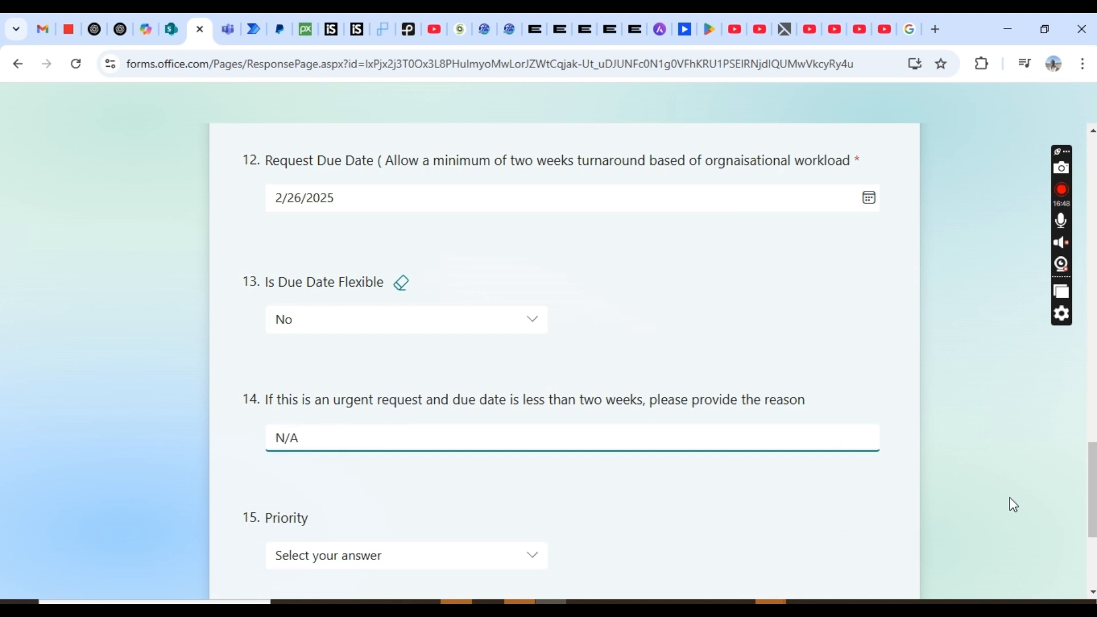
scroll(400, 355, down, 3)
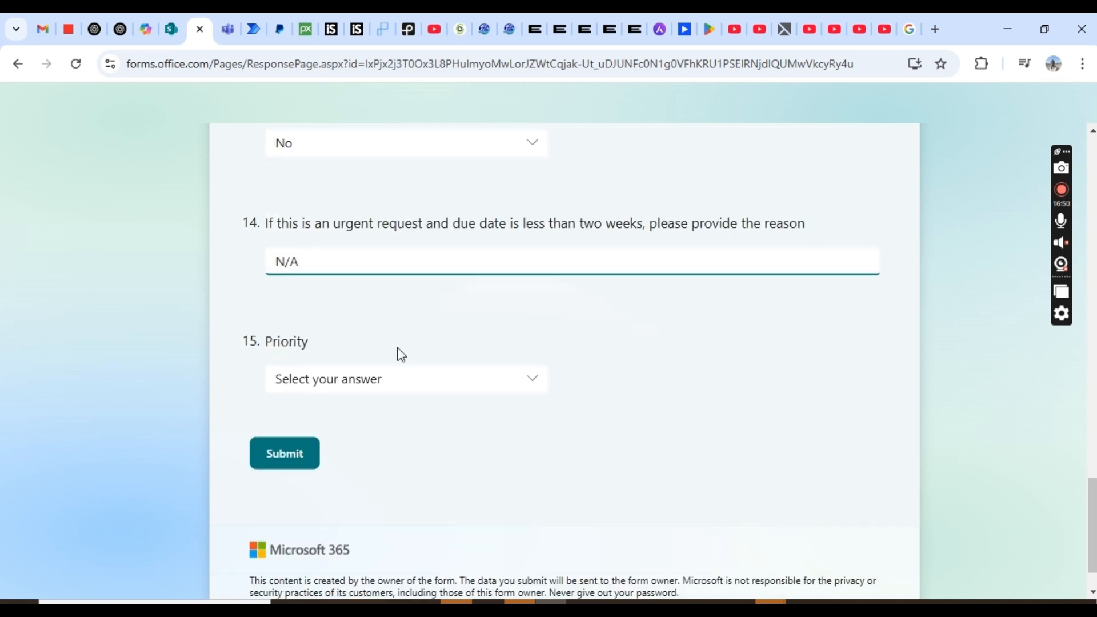
click(387, 393)
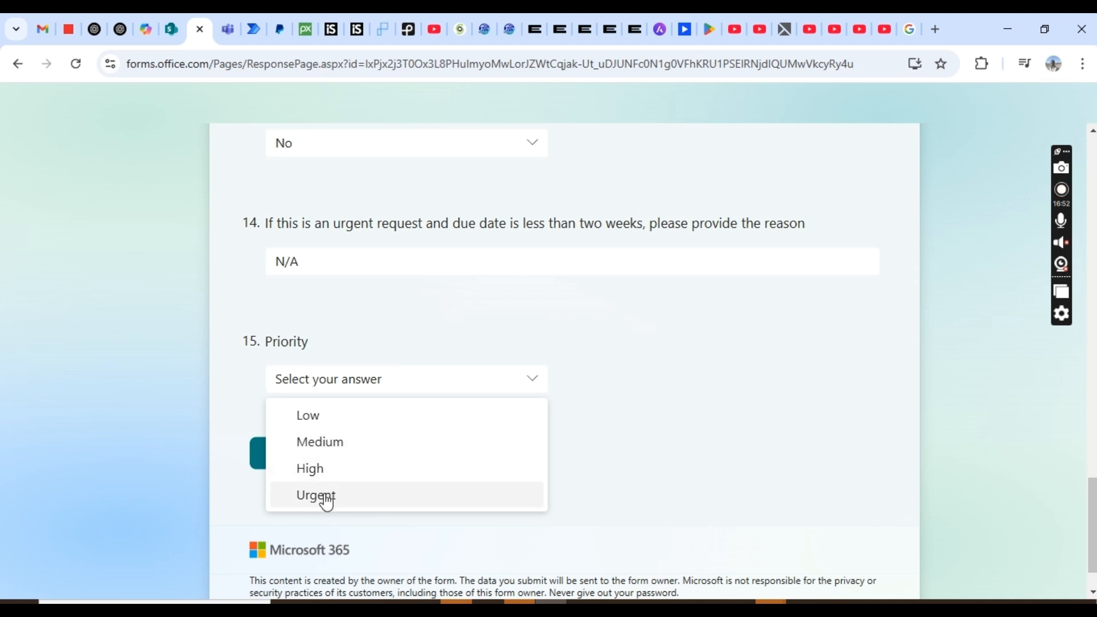
click(327, 498)
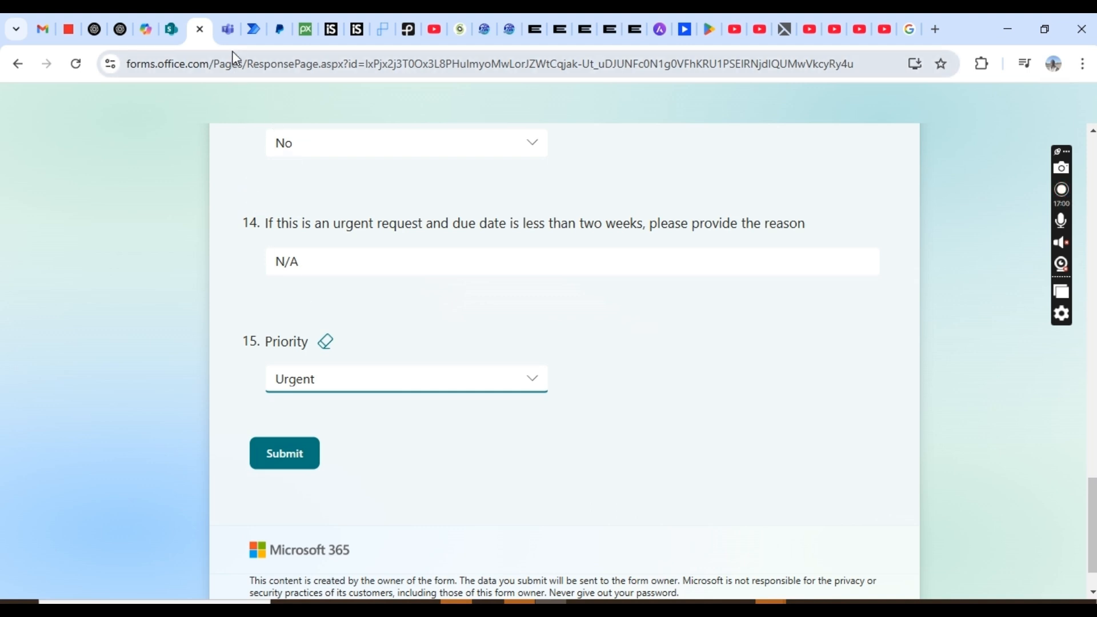
mouse_move(232, 37)
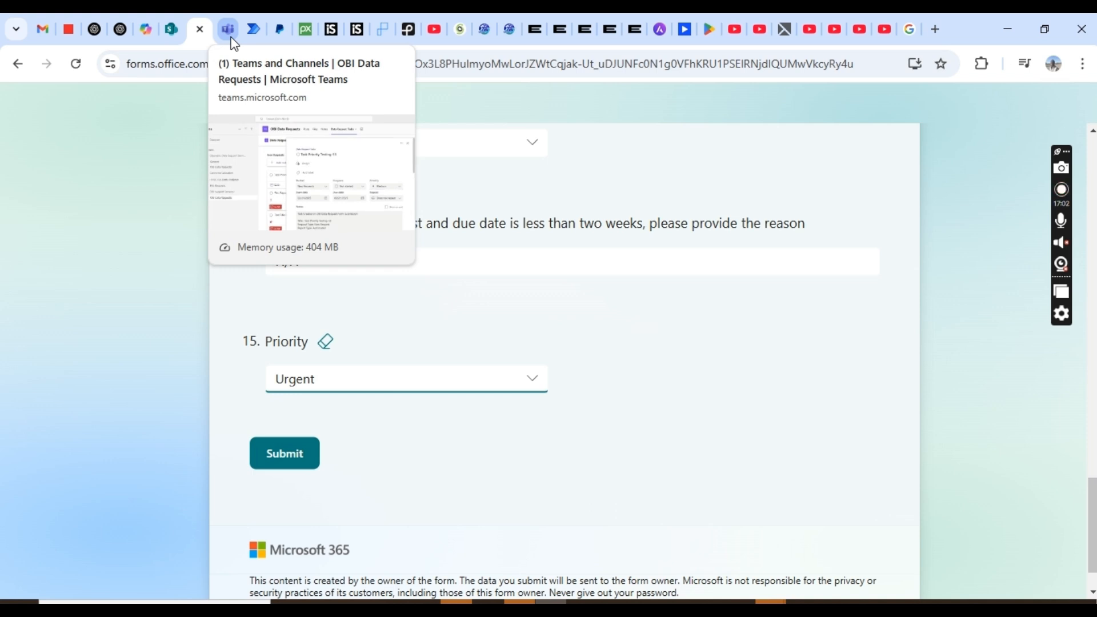
click(232, 39)
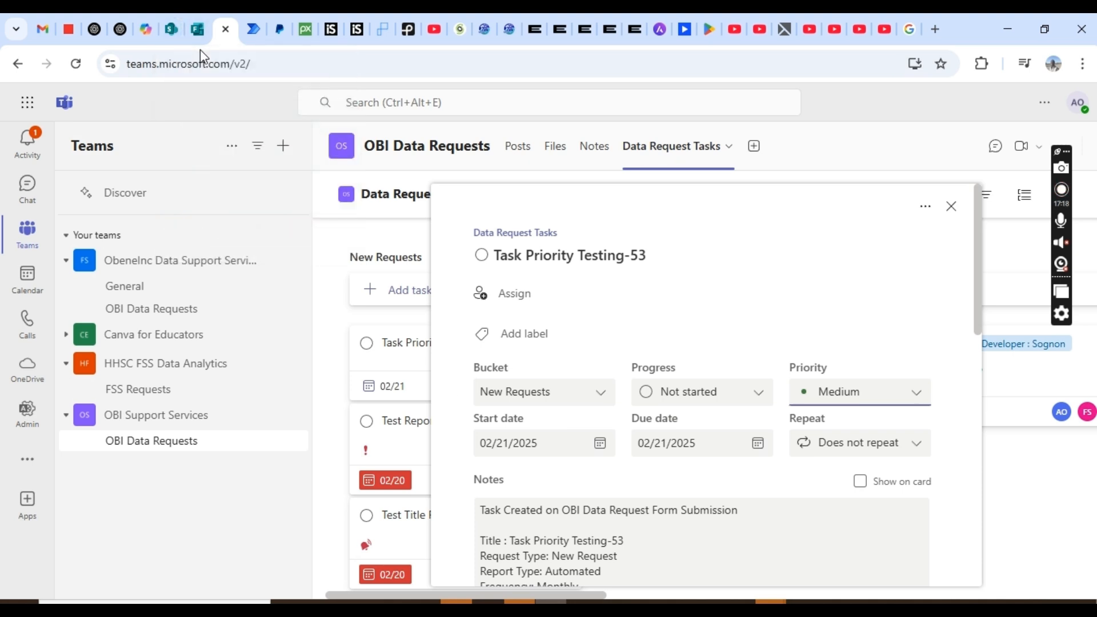
click(199, 31)
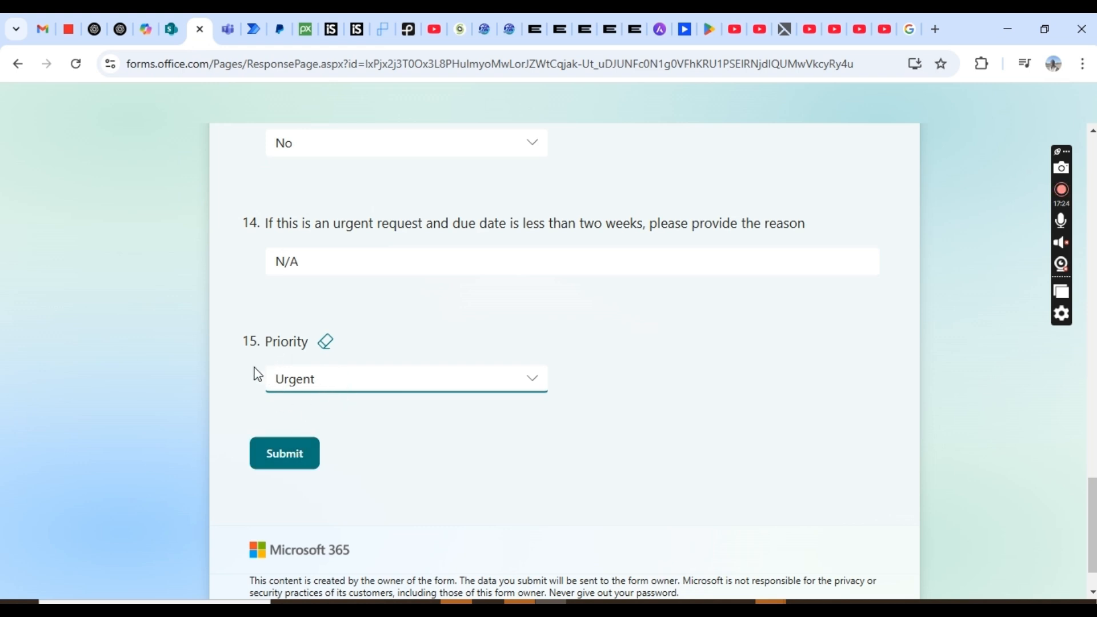
- Submit the request form and switch to the Power Automate tab to watch the run
click(297, 453)
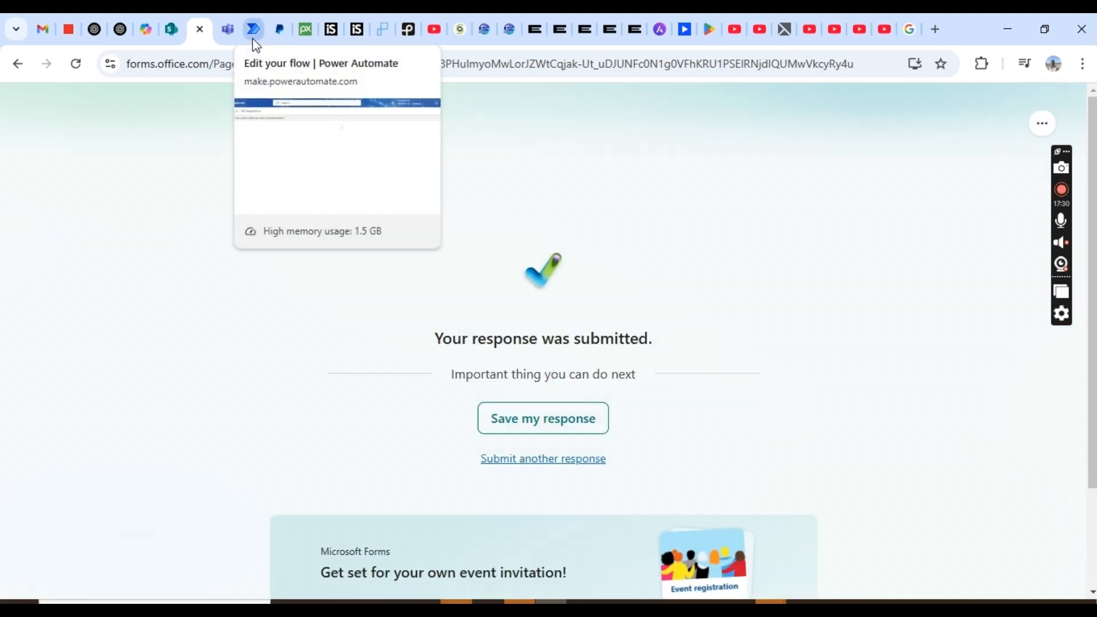
click(253, 39)
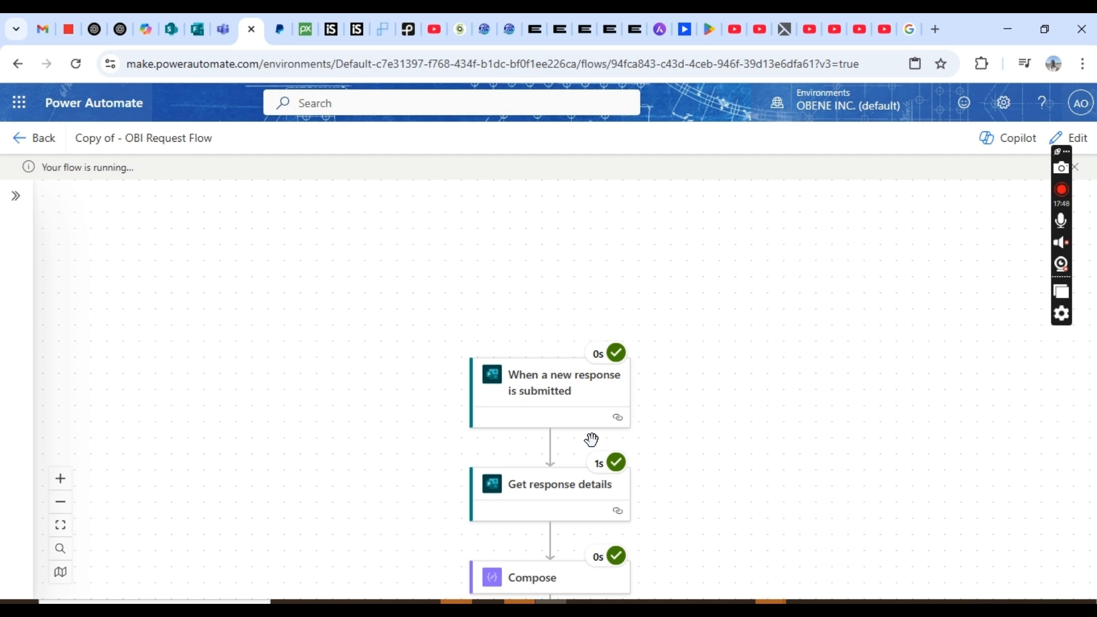
- Pan the run view to confirm Update item and the Condition branches completed successfully
drag(591, 441, 550, 126)
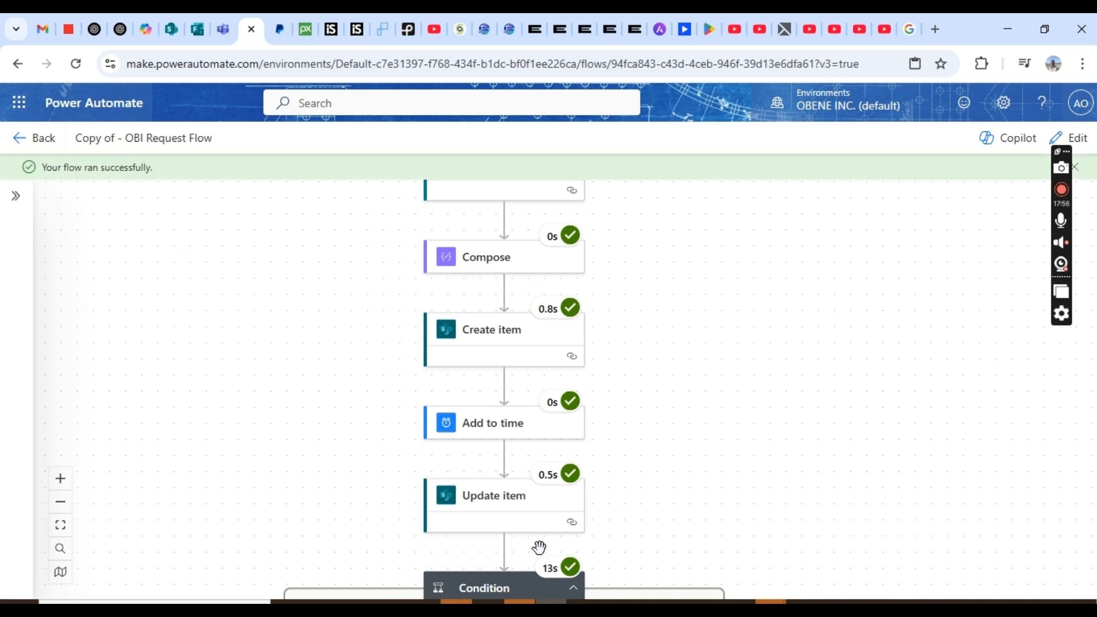
drag(538, 547, 567, 344)
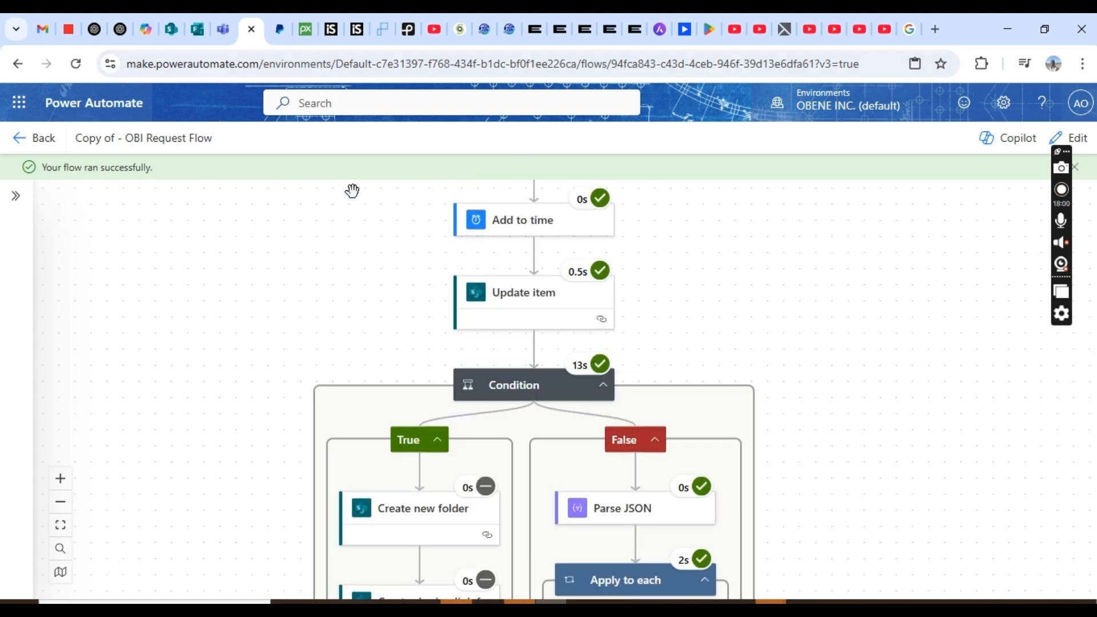
- Open the OBI Data Requests Data Request Tasks board in Teams and close the Task Priority Testing-53 details
click(223, 29)
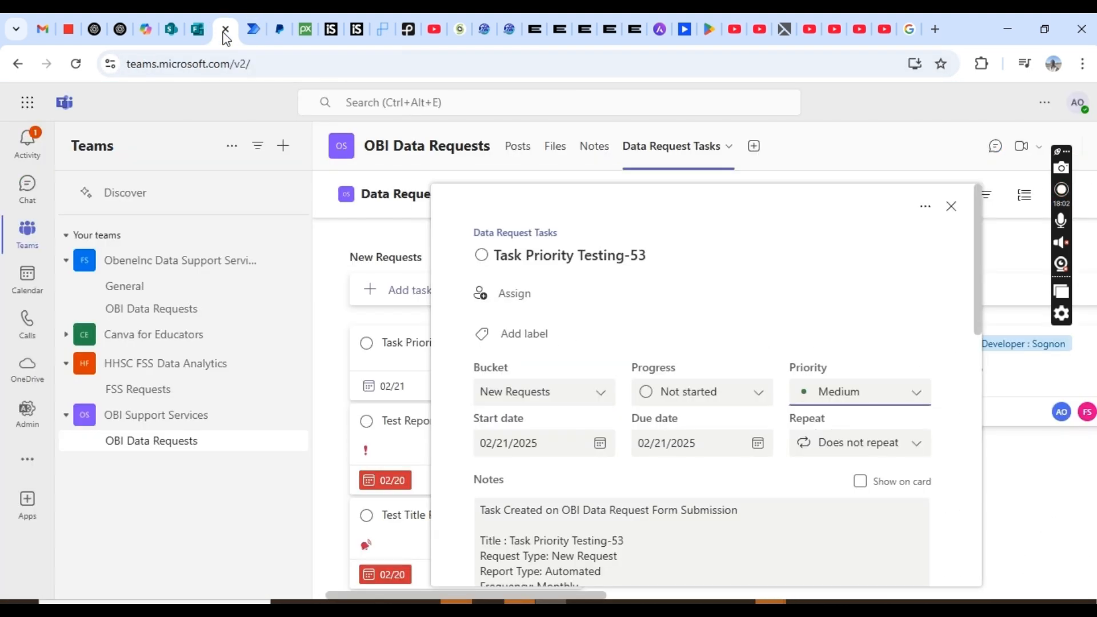
click(23, 192)
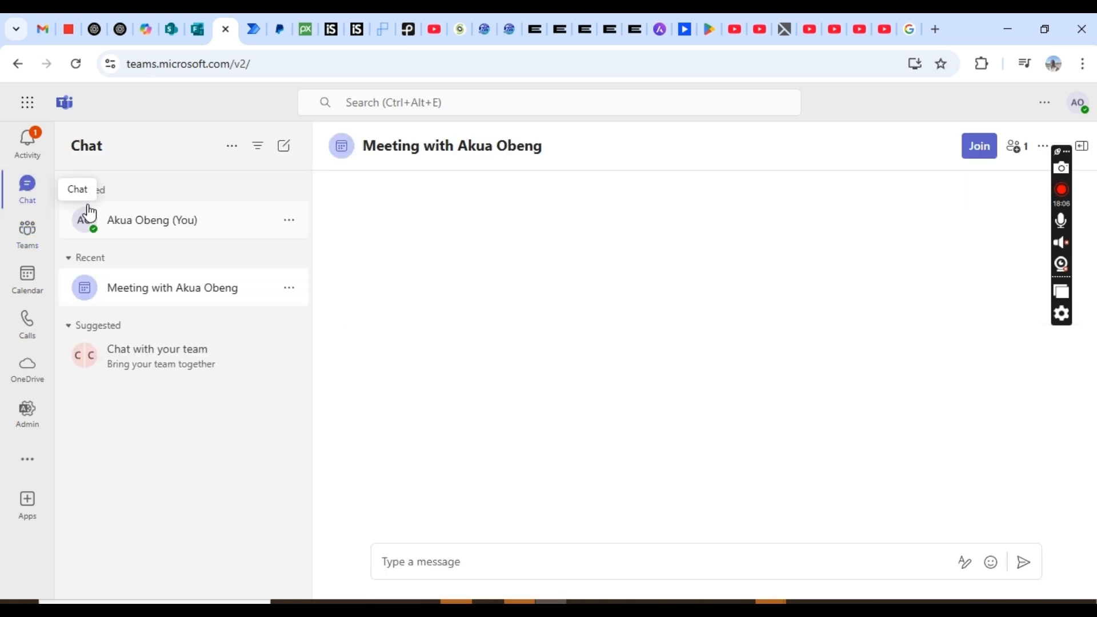
click(28, 231)
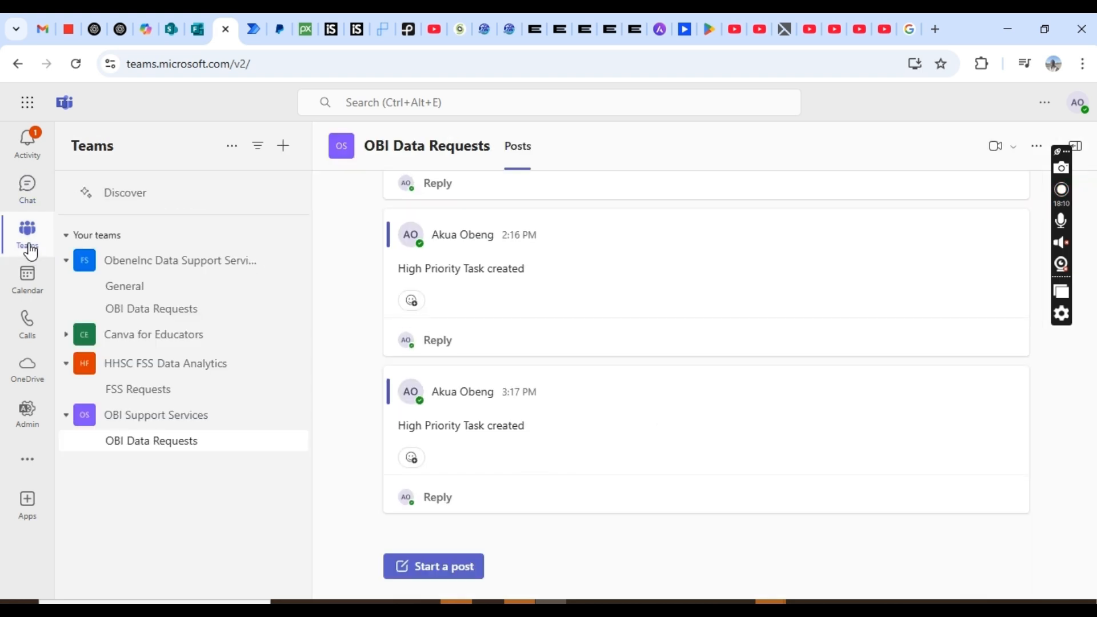
click(651, 152)
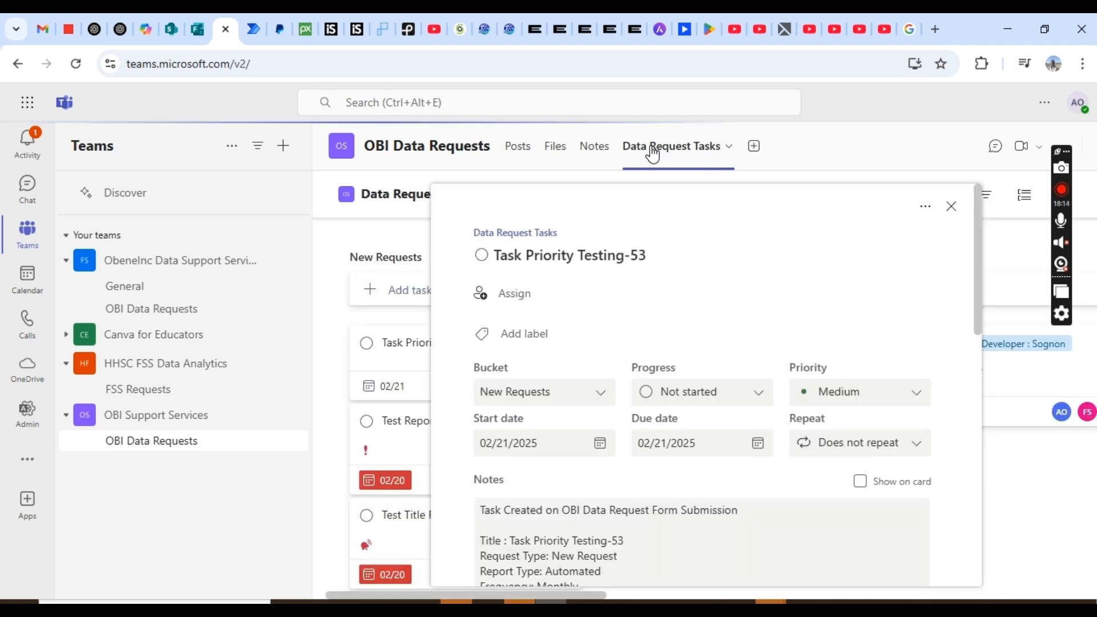
click(952, 207)
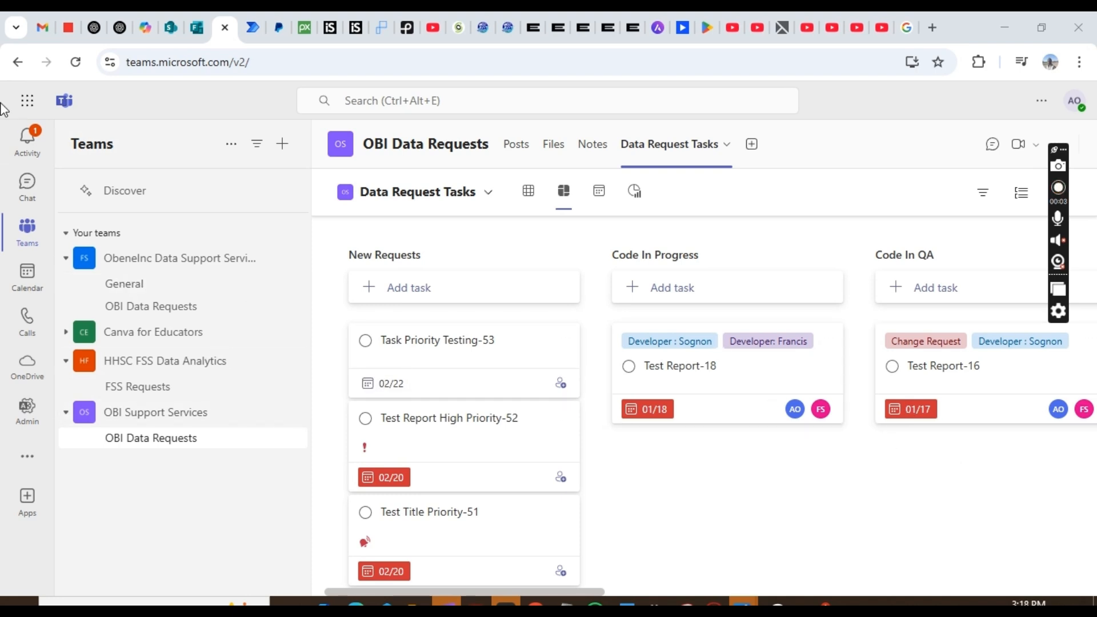
- Reload Teams and reopen the OBI Data Requests Data Request Tasks board to pick up new tasks
click(76, 63)
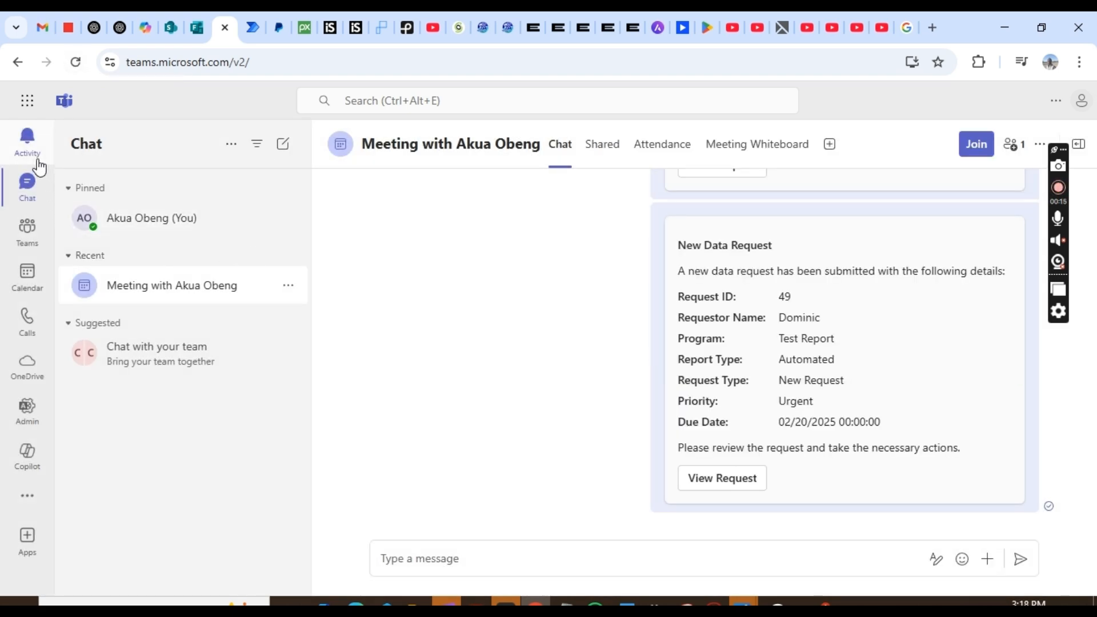
click(28, 231)
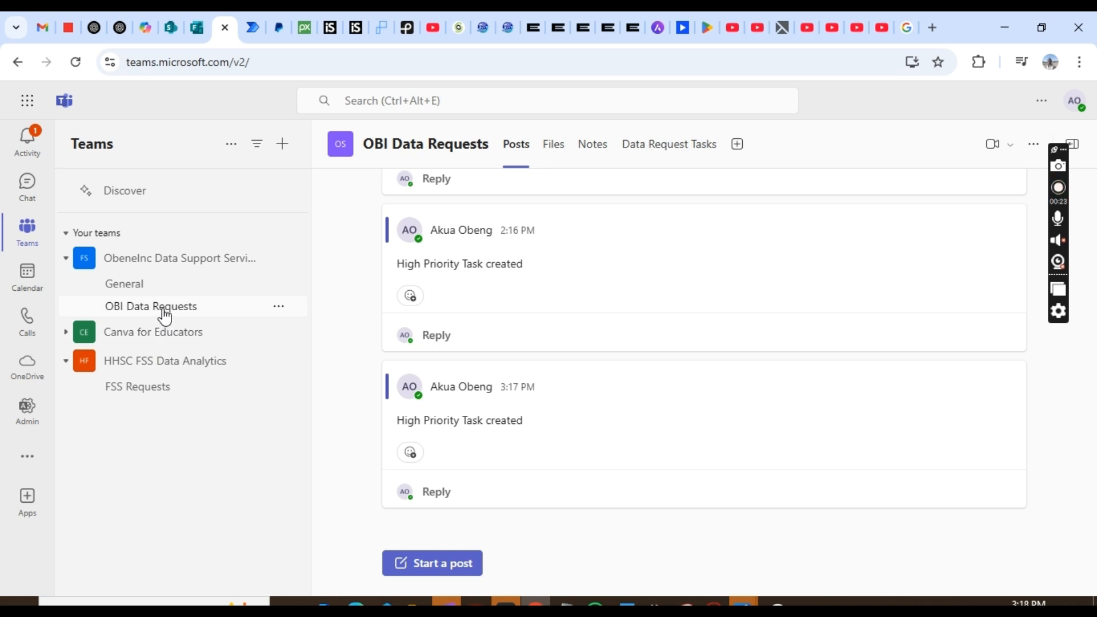
click(658, 154)
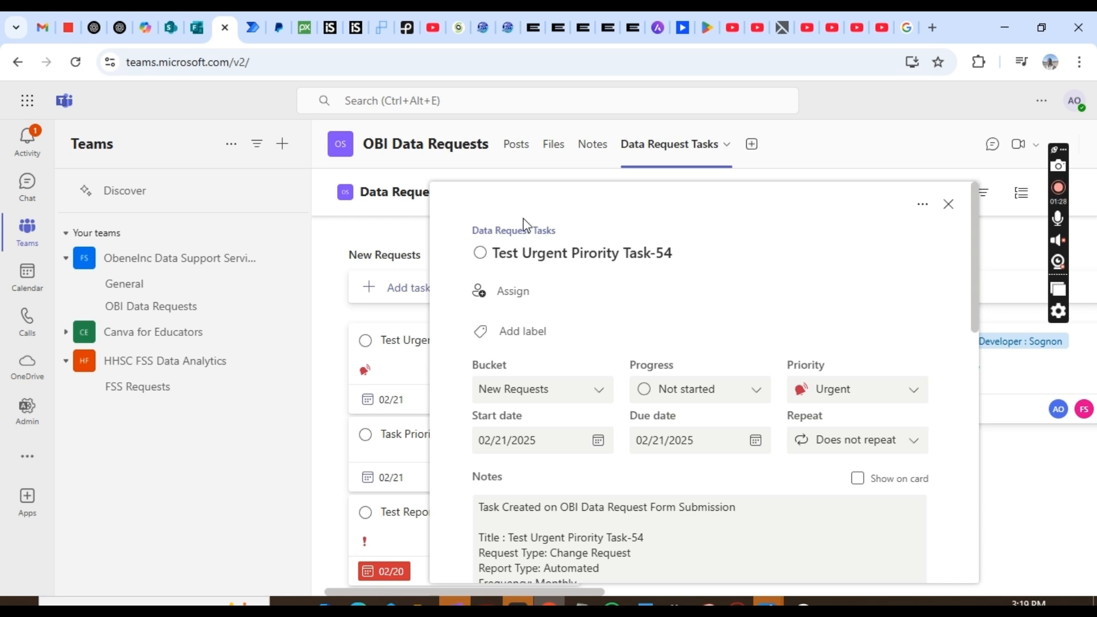
- Check the flow run diagram, then return to Test Urgent Pirority Task-54 to confirm its Urgent priority
click(246, 35)
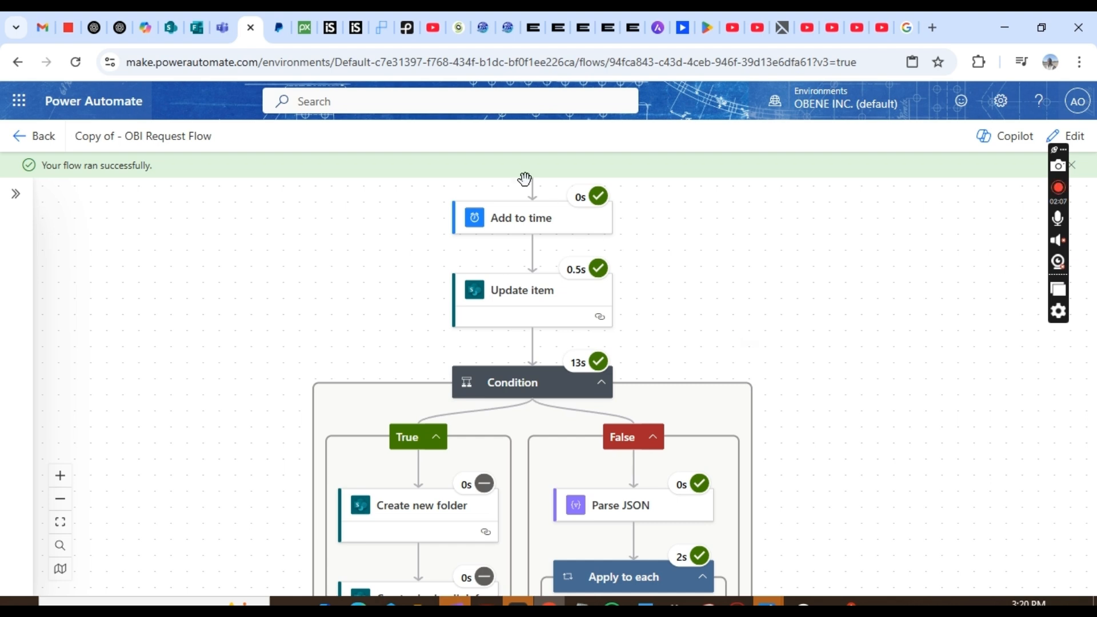
click(221, 27)
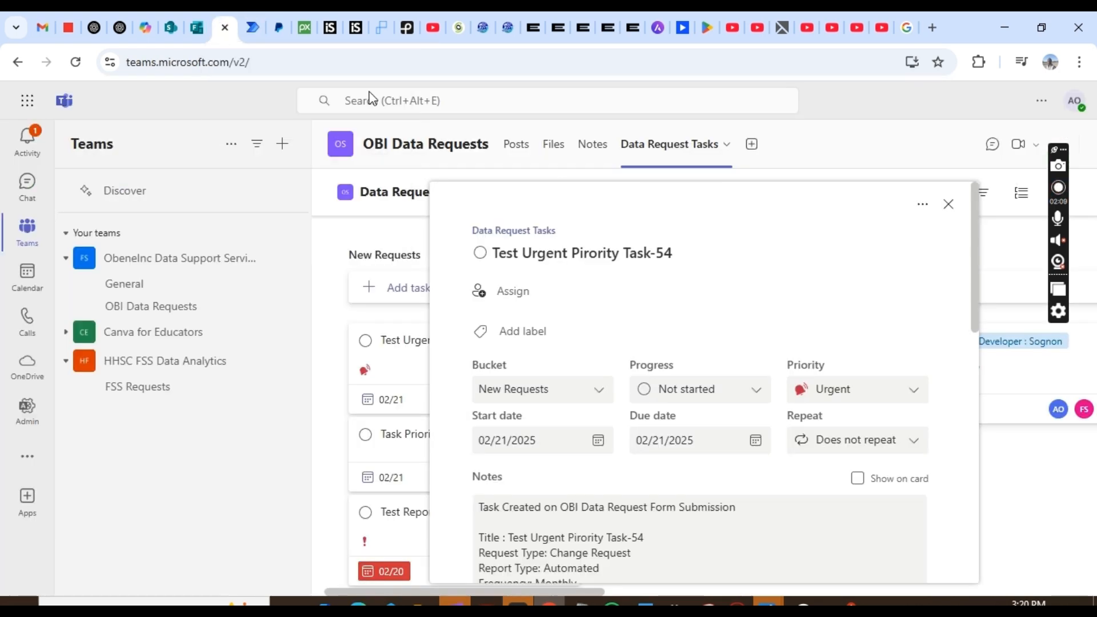